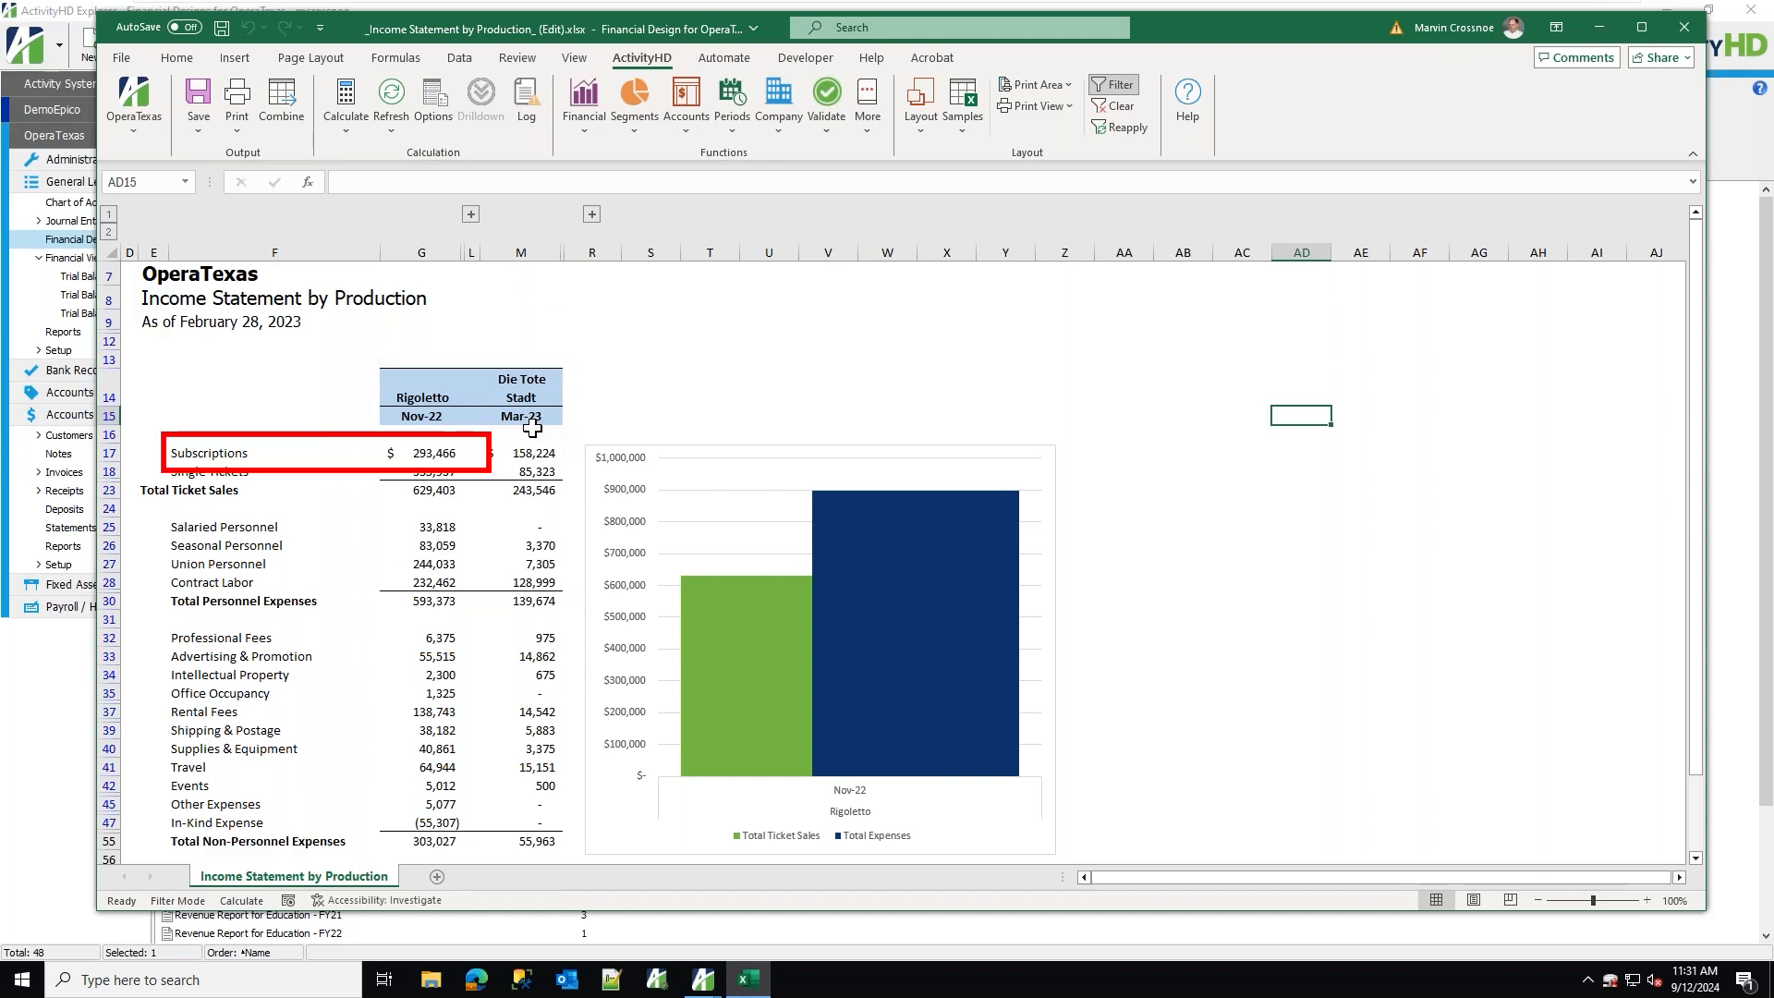
# Drill down into Rigoletto's Subscriptions amount to see its journal detail.
pyautogui.click(434, 457)
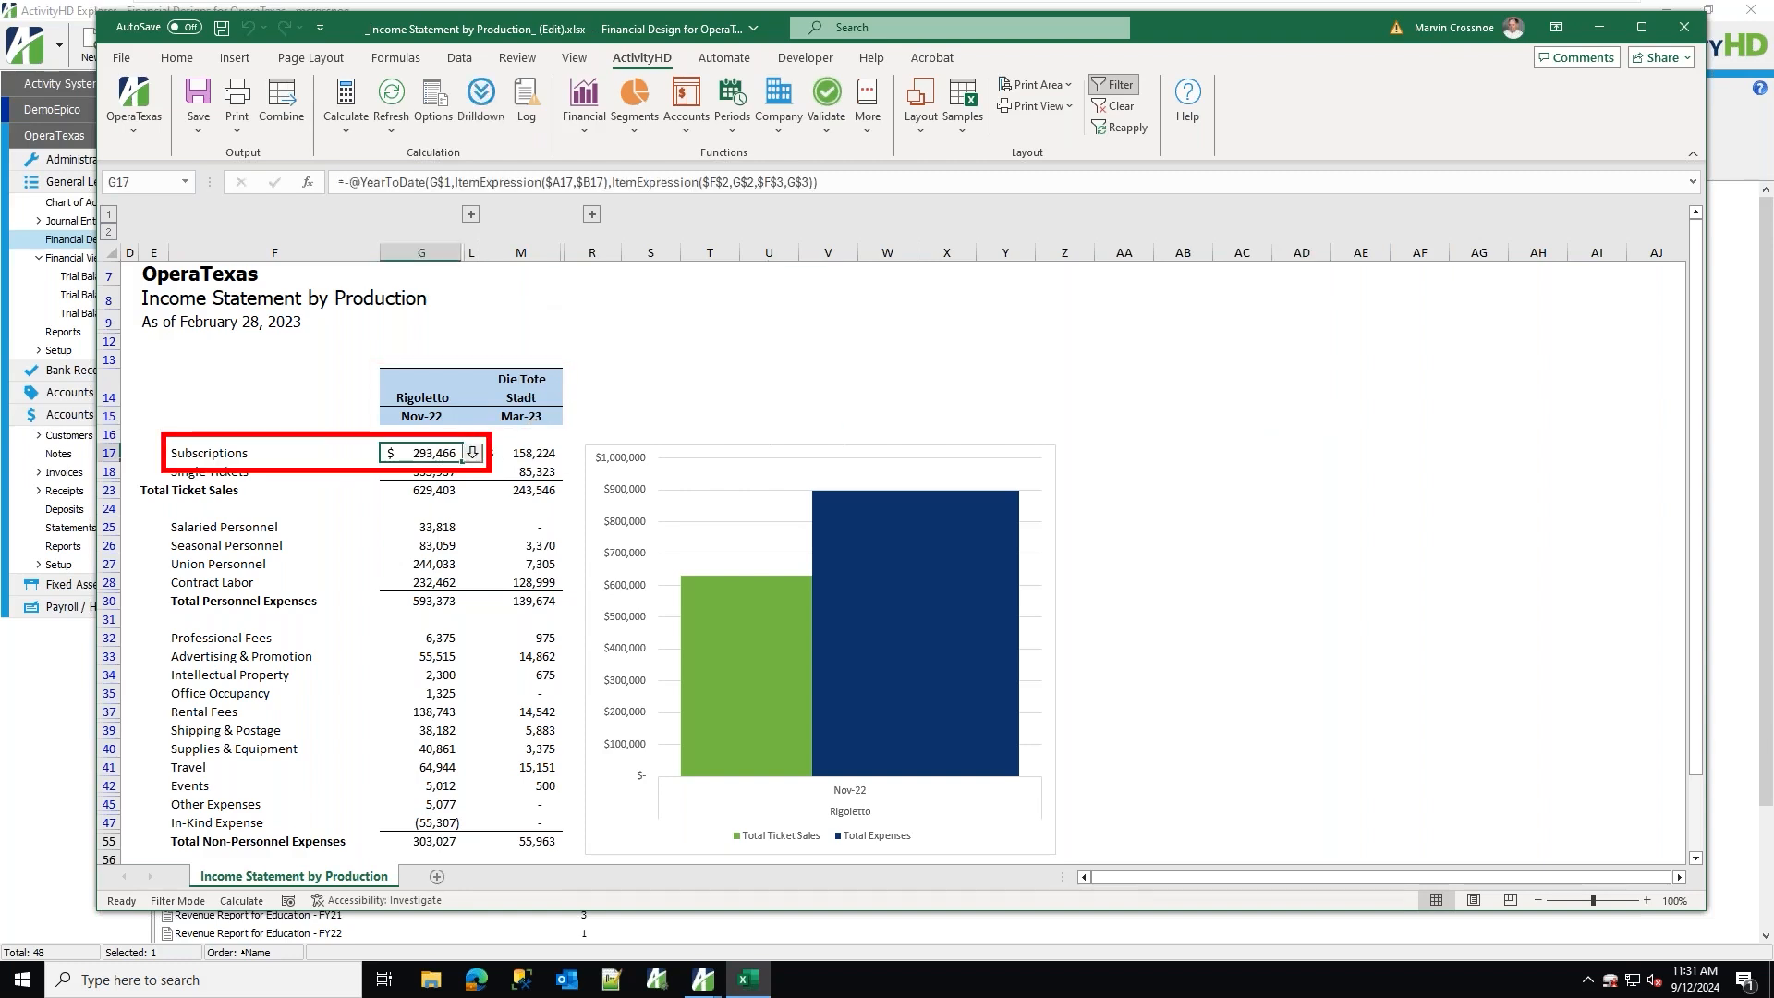
pyautogui.click(473, 454)
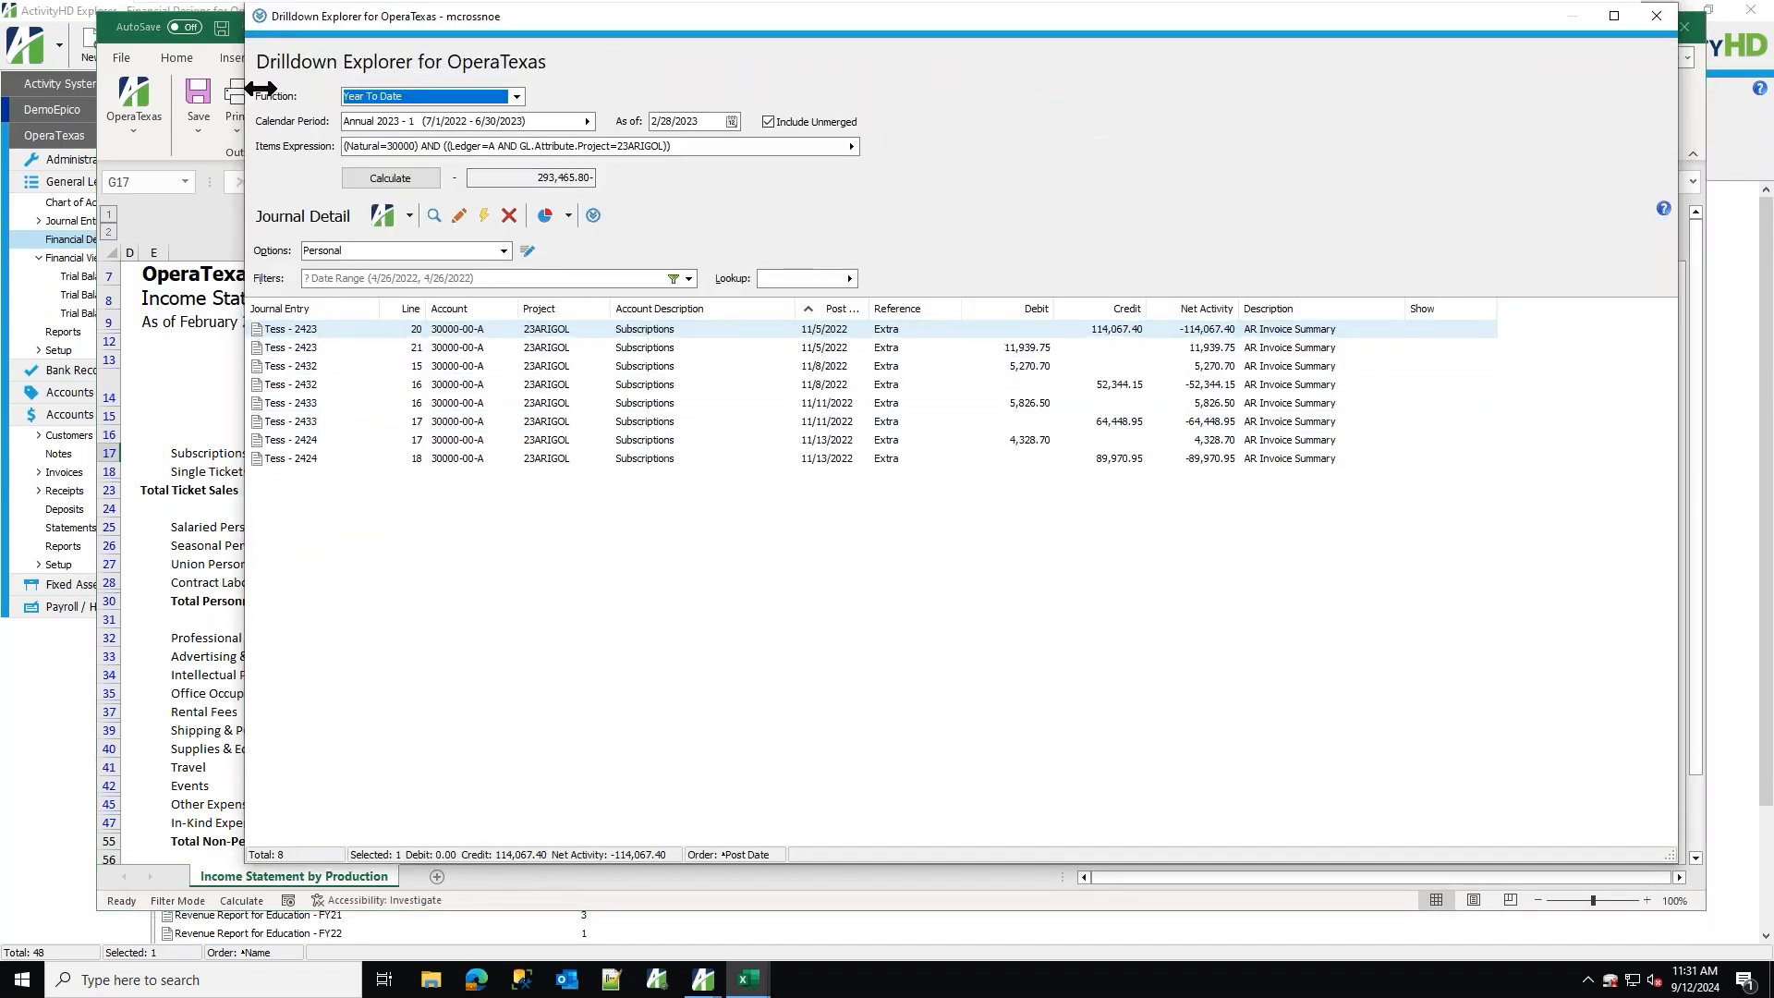
pyautogui.moveTo(247, 99); pyautogui.dragTo(560, 102)
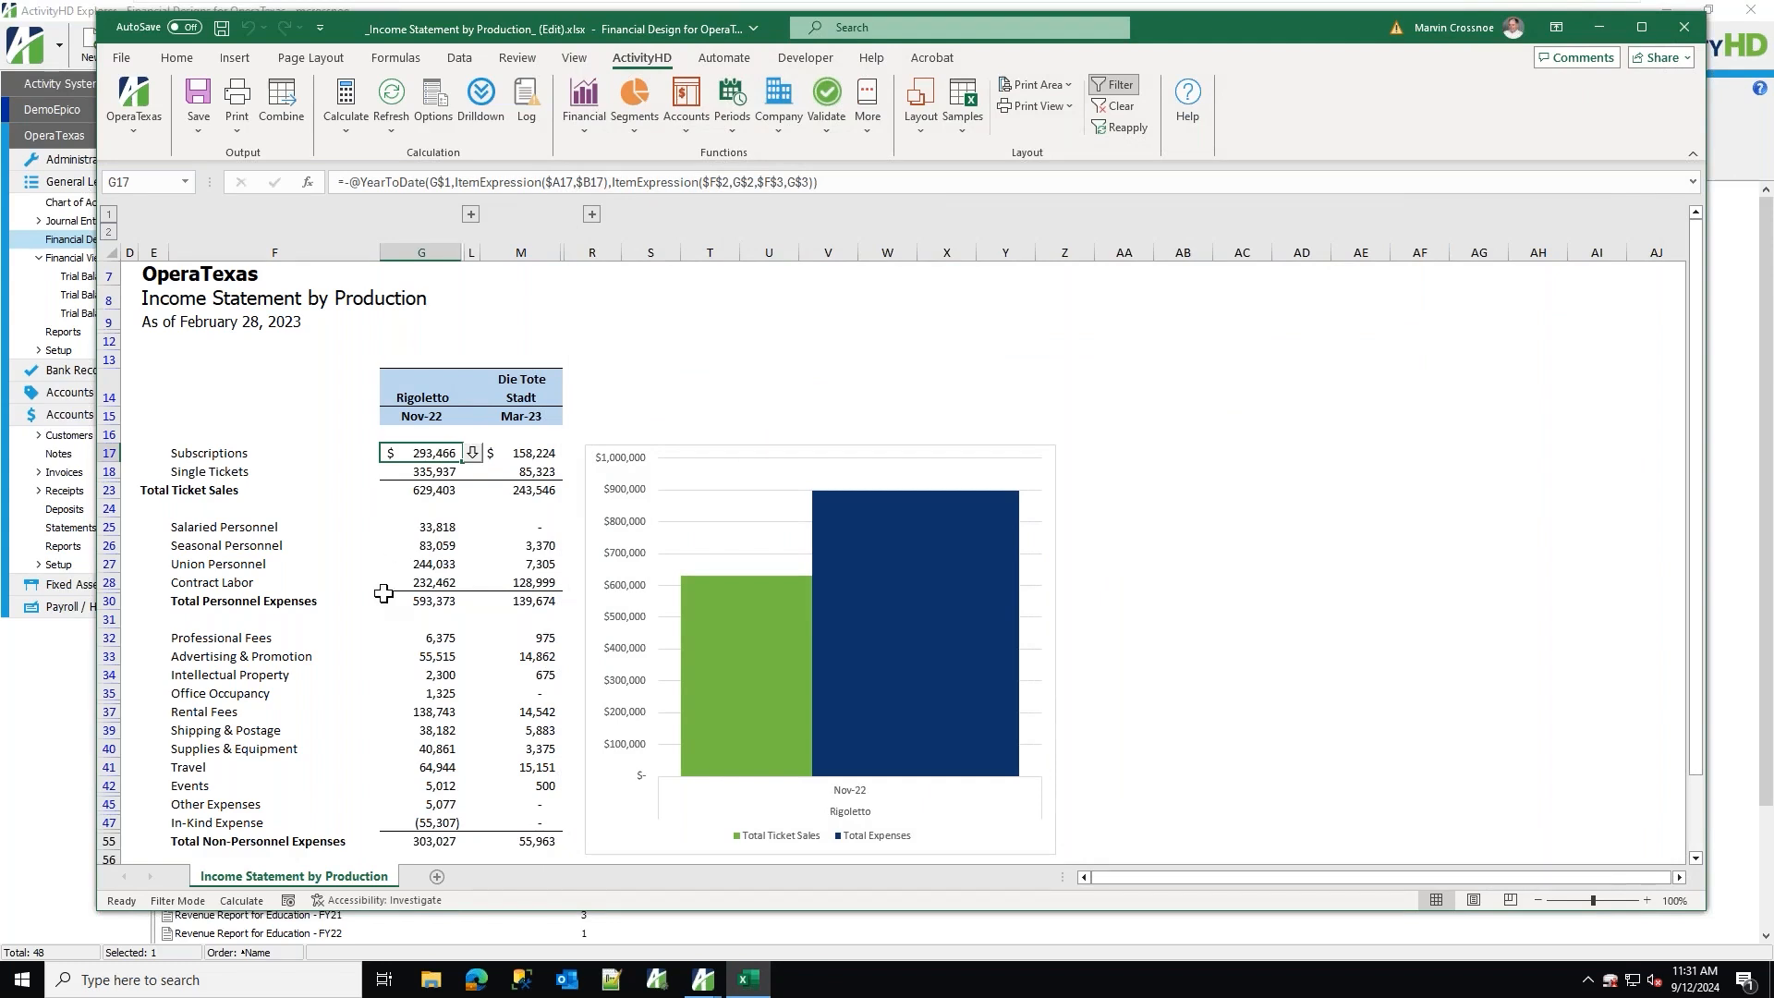
# Drill down into Rigoletto's Travel amount and open the Parking - Prod journal entry line.
pyautogui.click(412, 769)
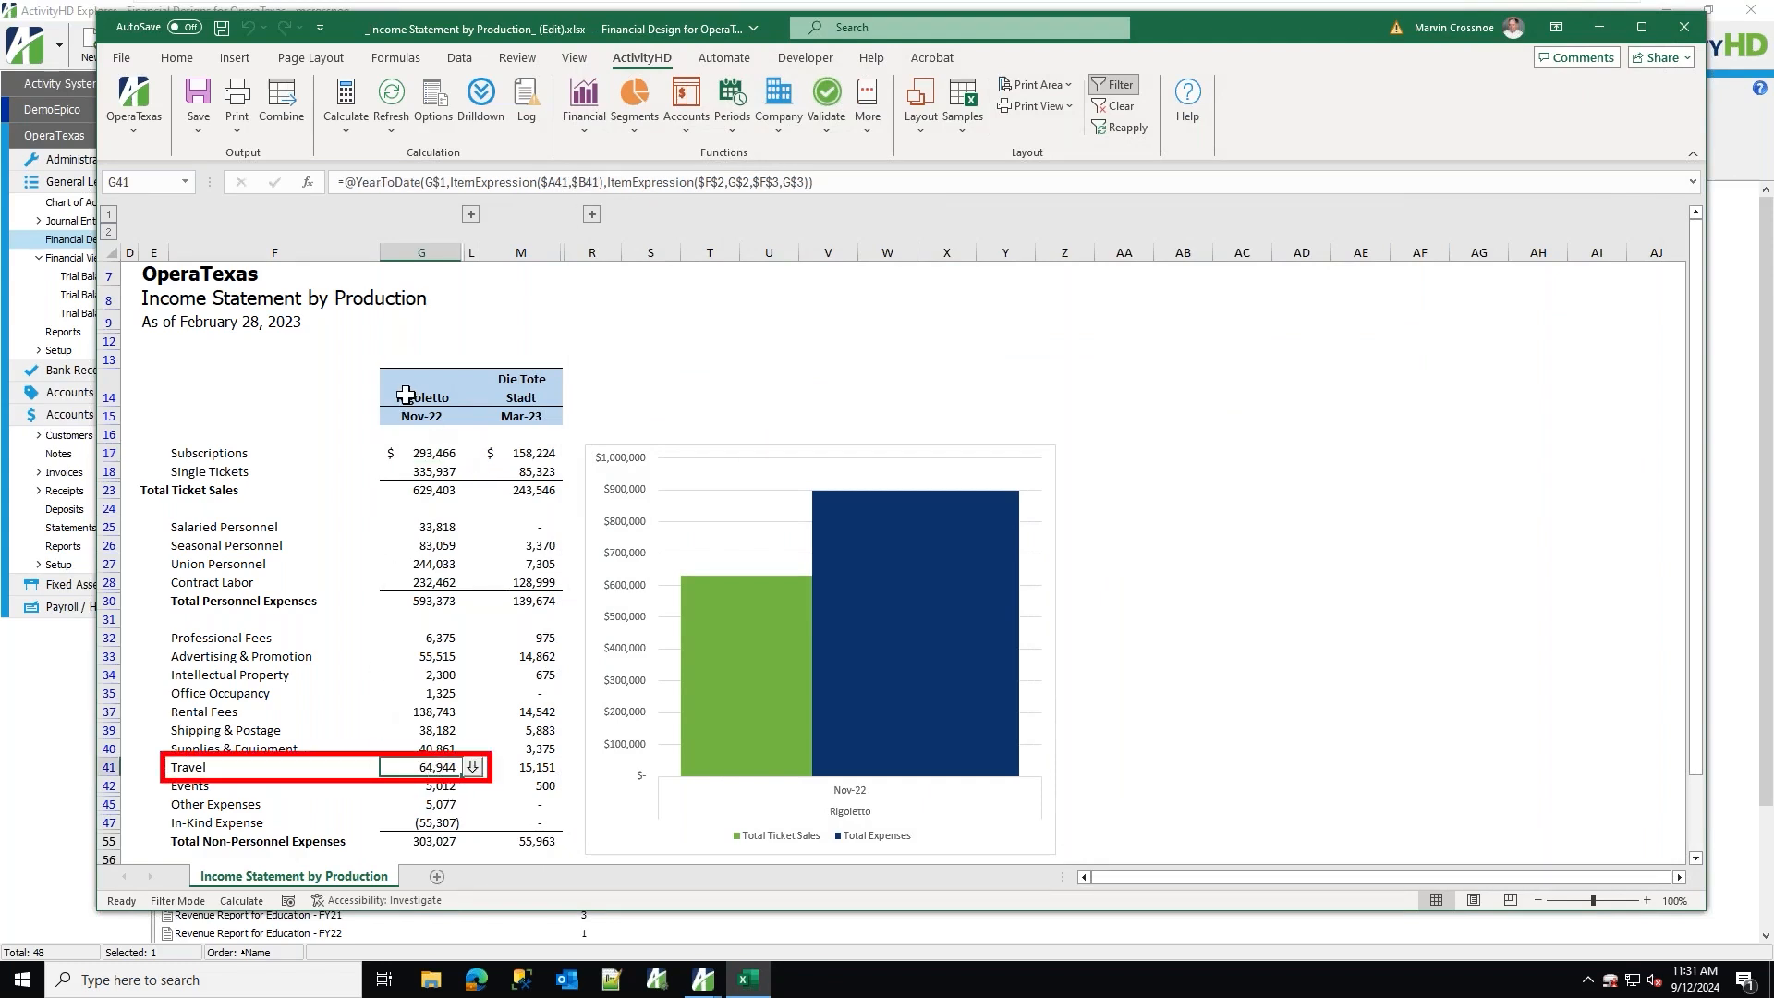
pyautogui.click(472, 768)
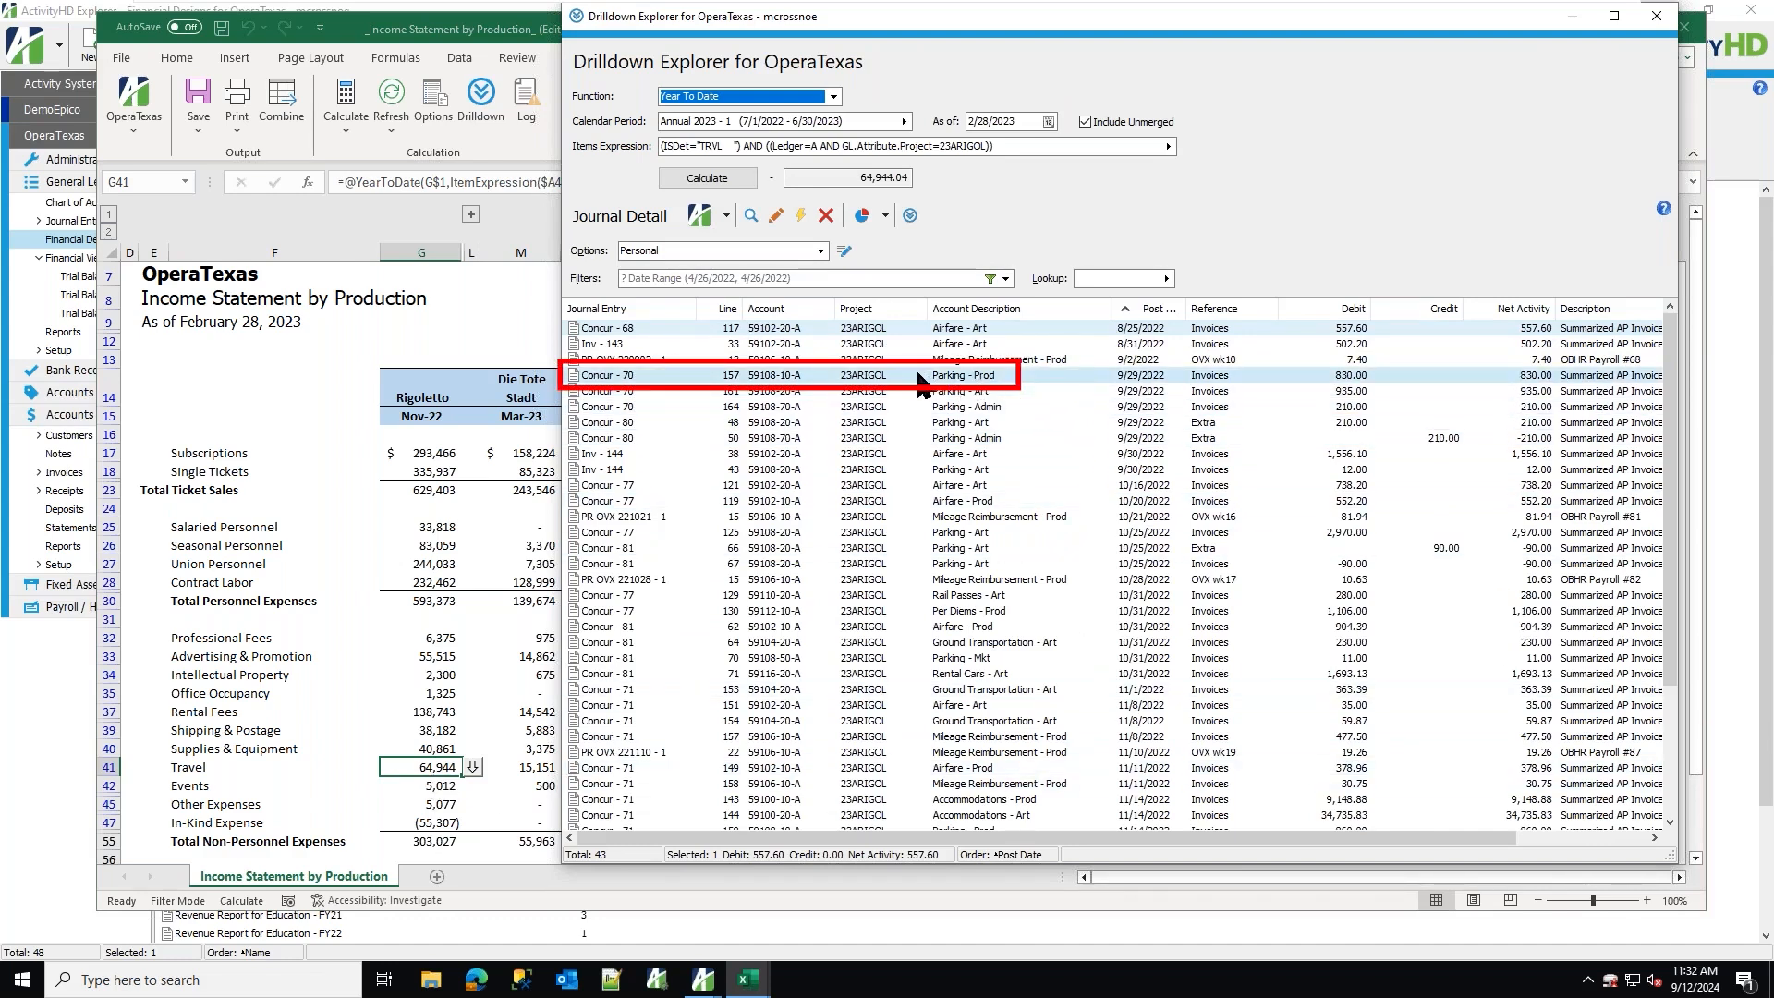
pyautogui.doubleClick(989, 376)
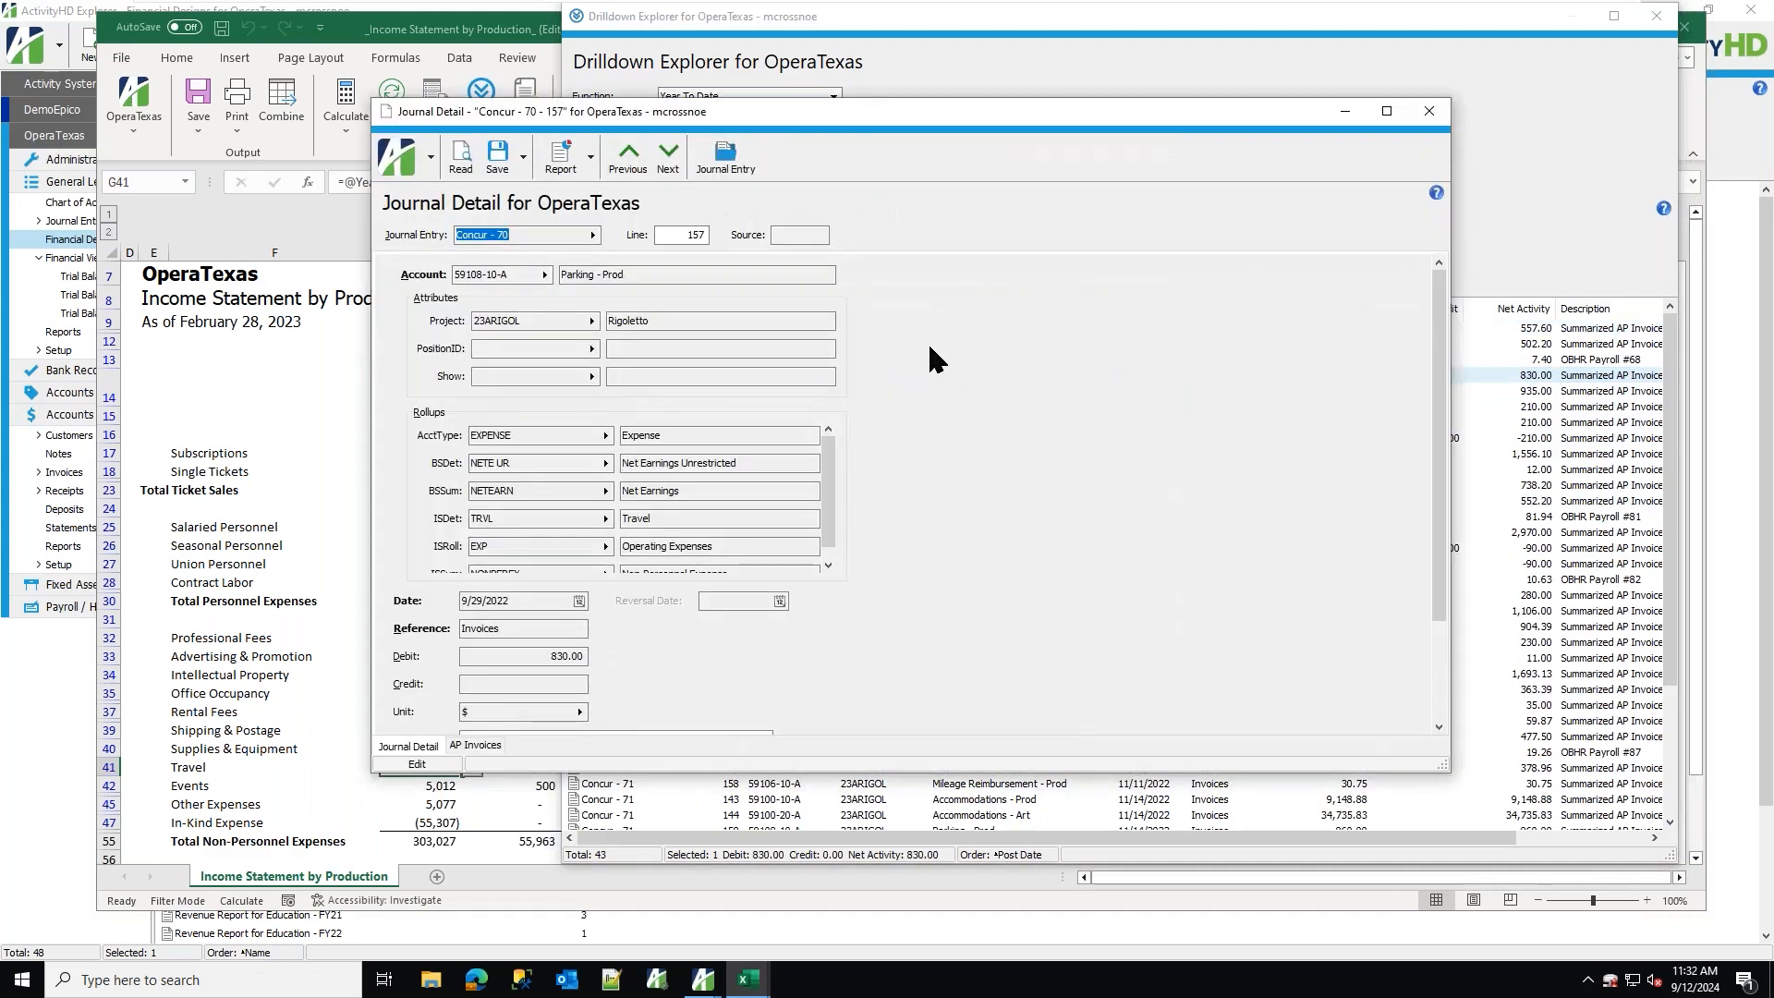
# Open the related AP invoice and preview its attached receipt PDF.
pyautogui.click(479, 749)
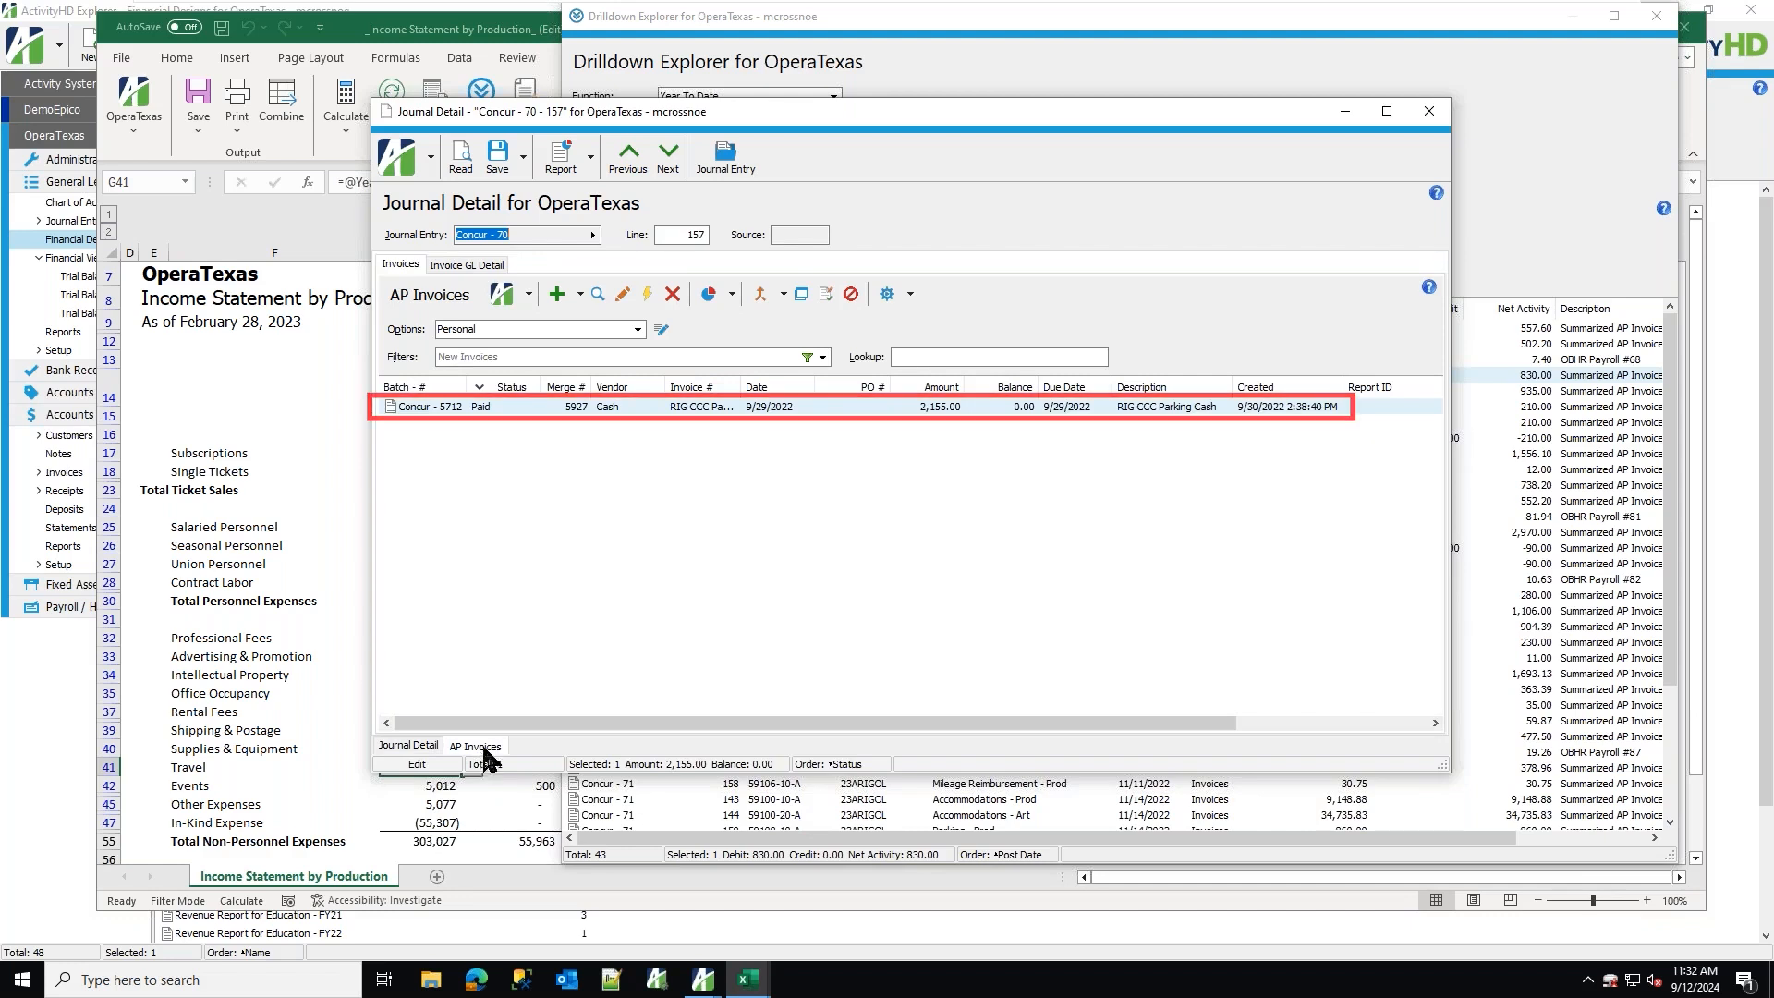
pyautogui.click(552, 408)
pyautogui.doubleClick(551, 408)
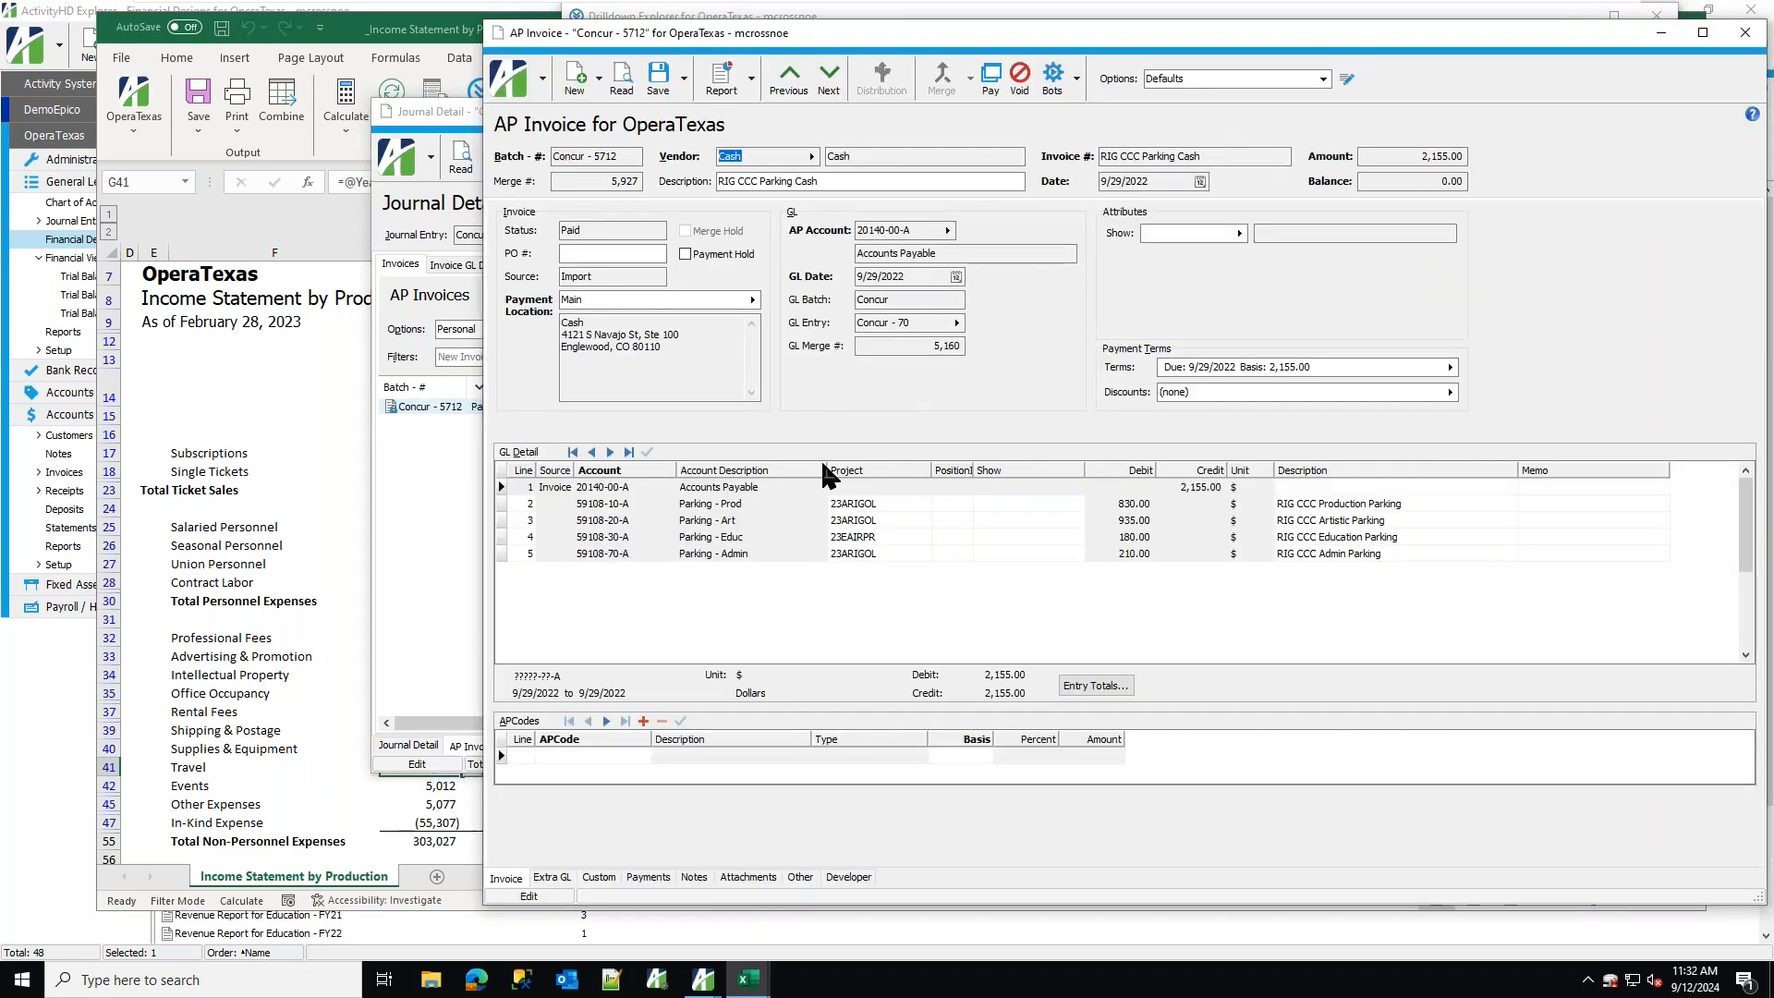
pyautogui.click(752, 874)
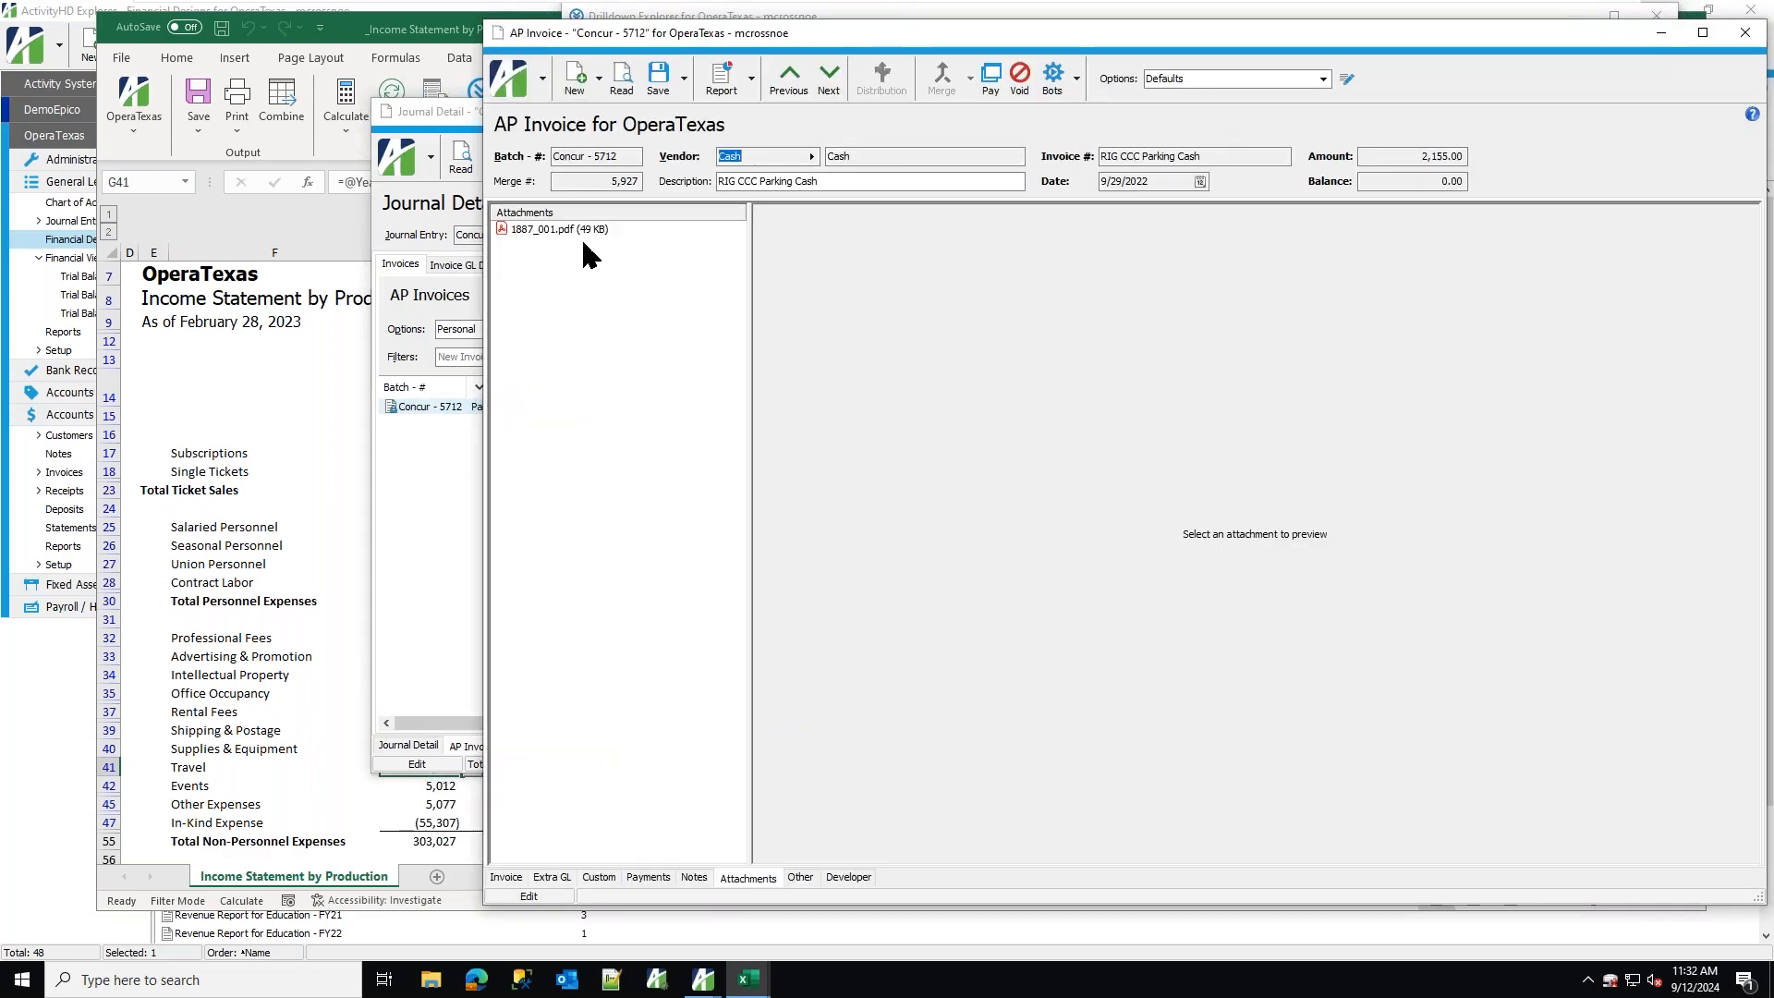
pyautogui.click(554, 228)
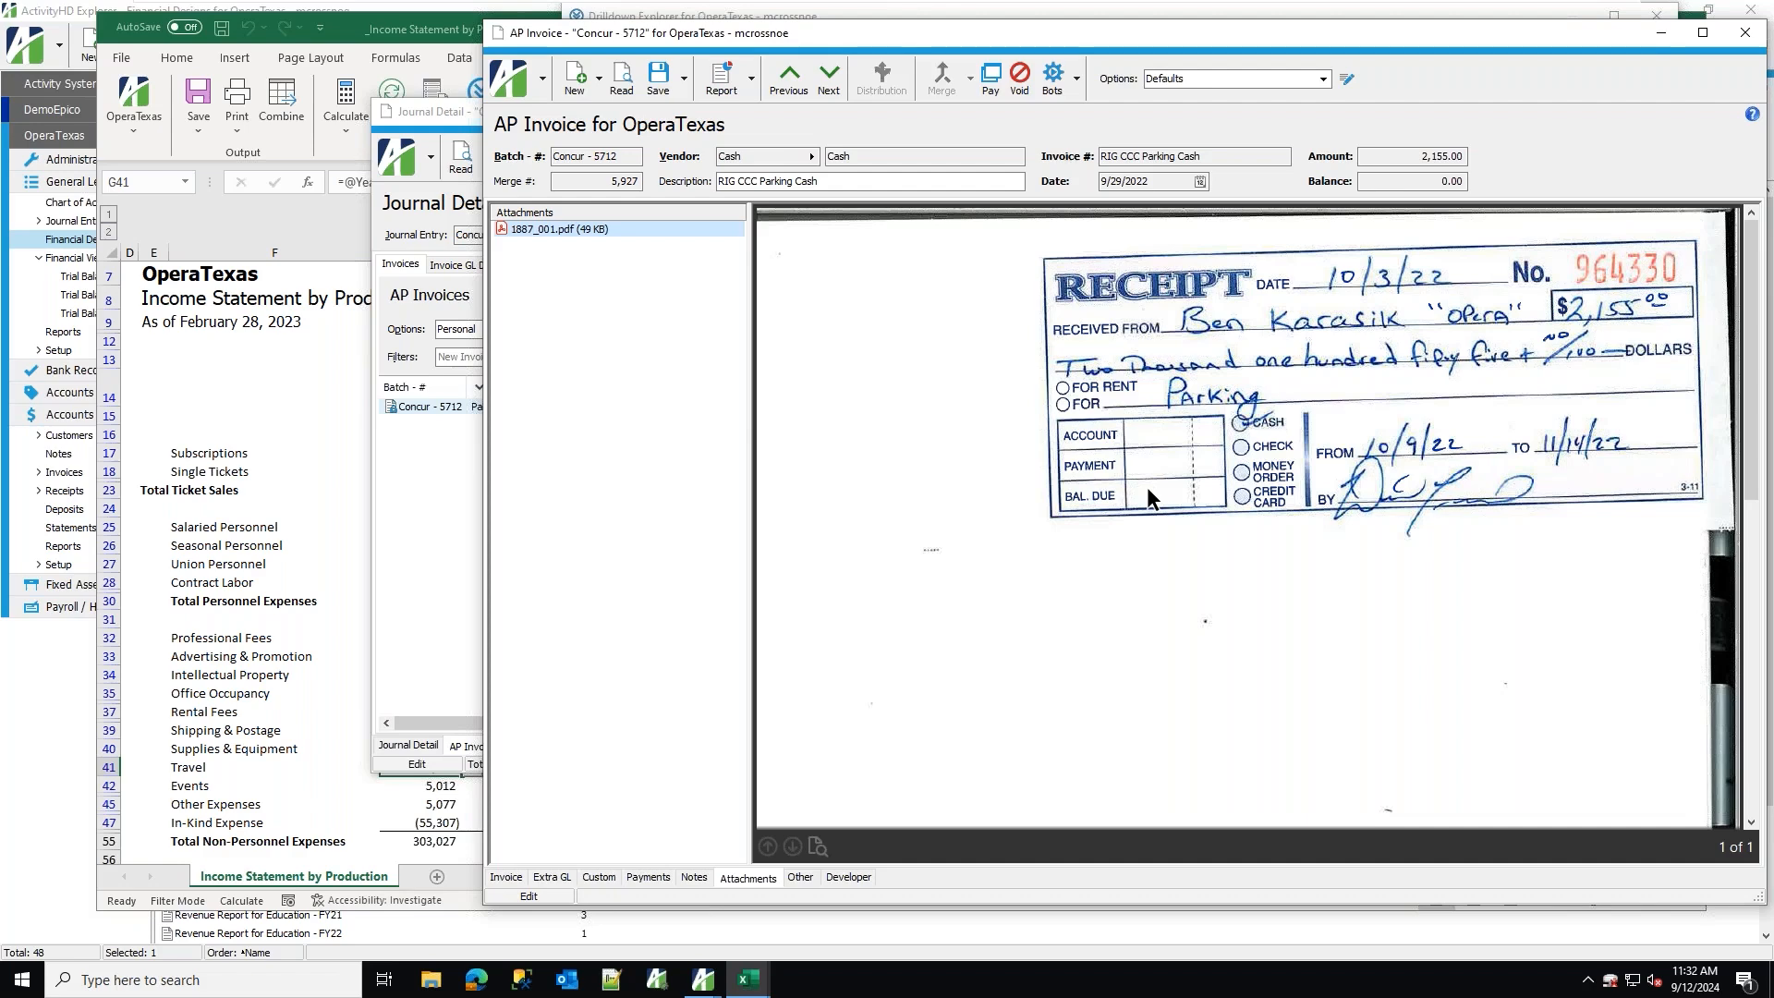
# Close the invoice, return to the workbook and expand the Rigoletto column group to show individual dates.
pyautogui.click(1746, 35)
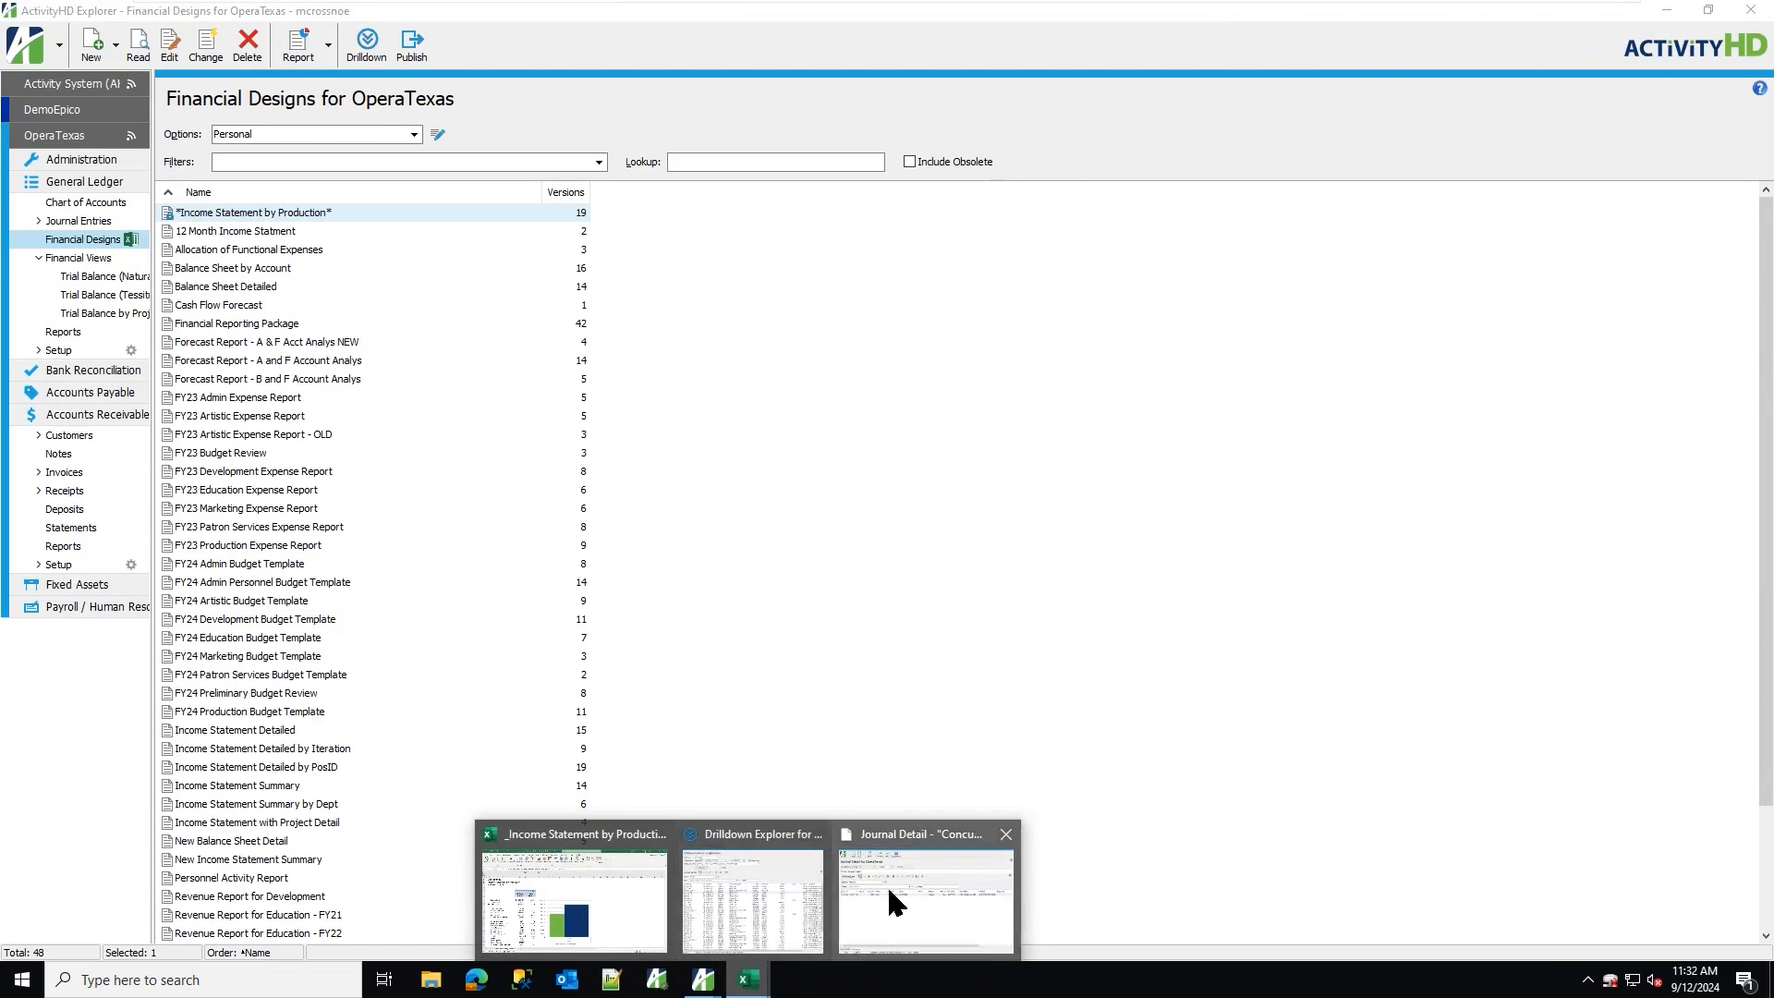
pyautogui.click(887, 885)
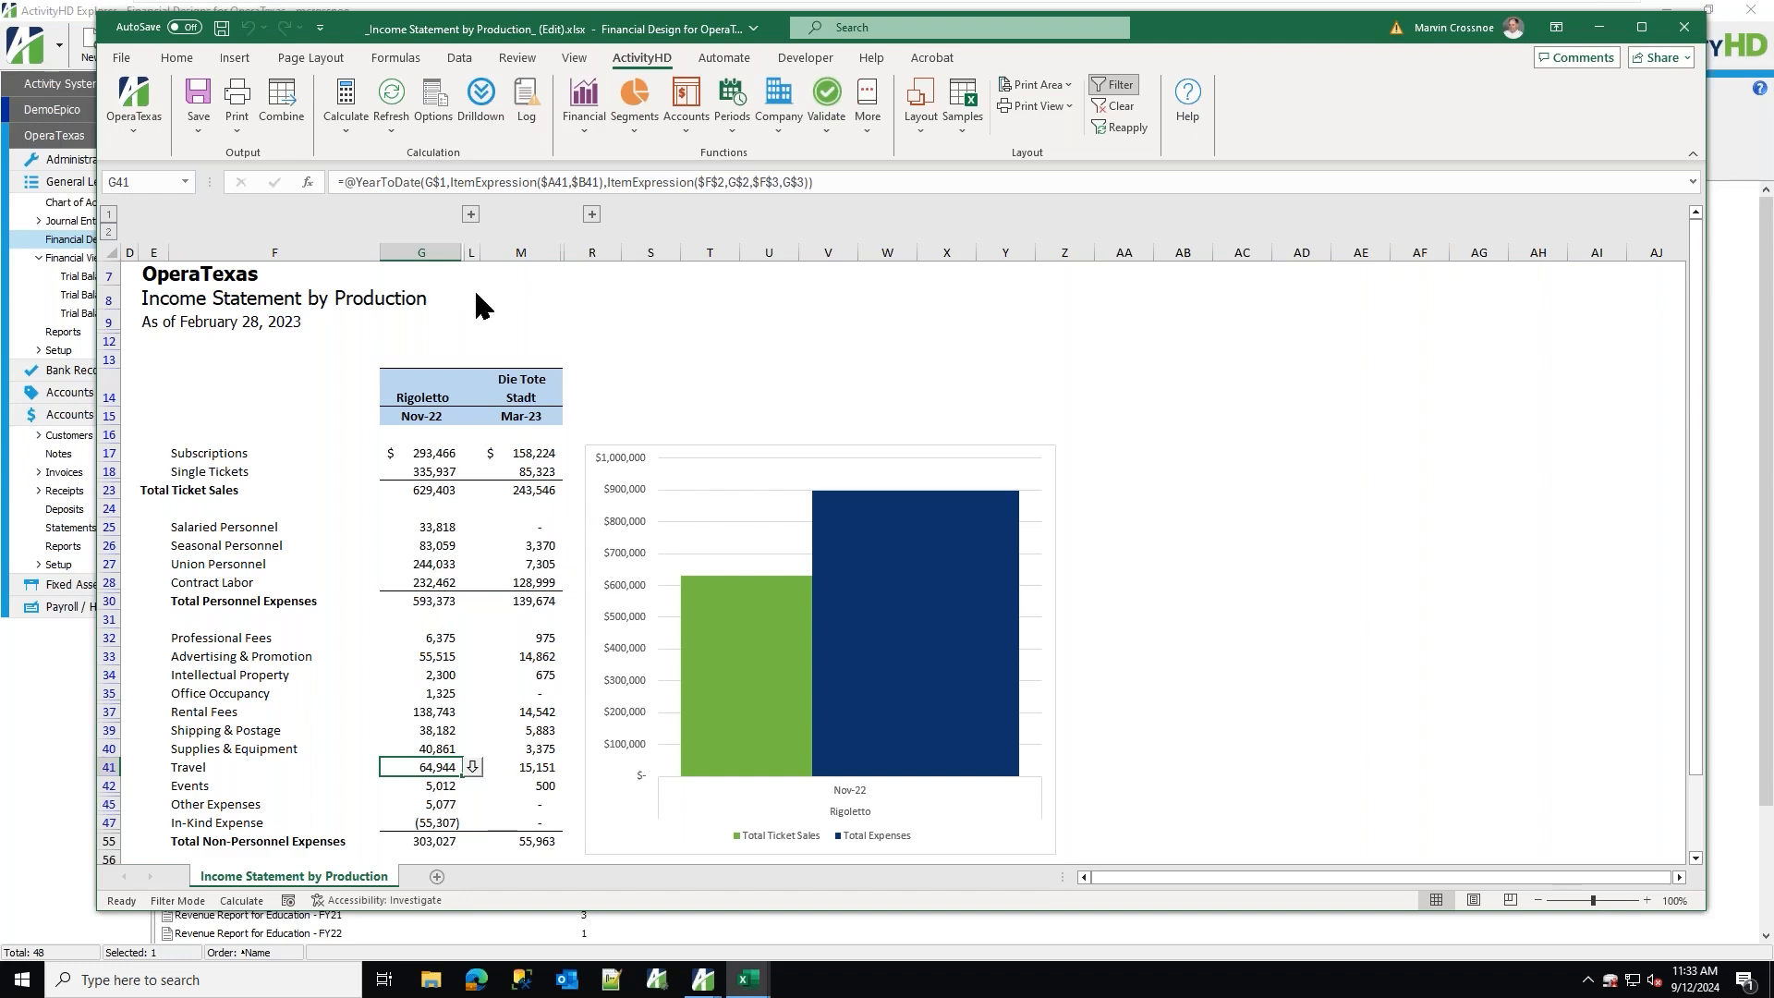
pyautogui.click(470, 216)
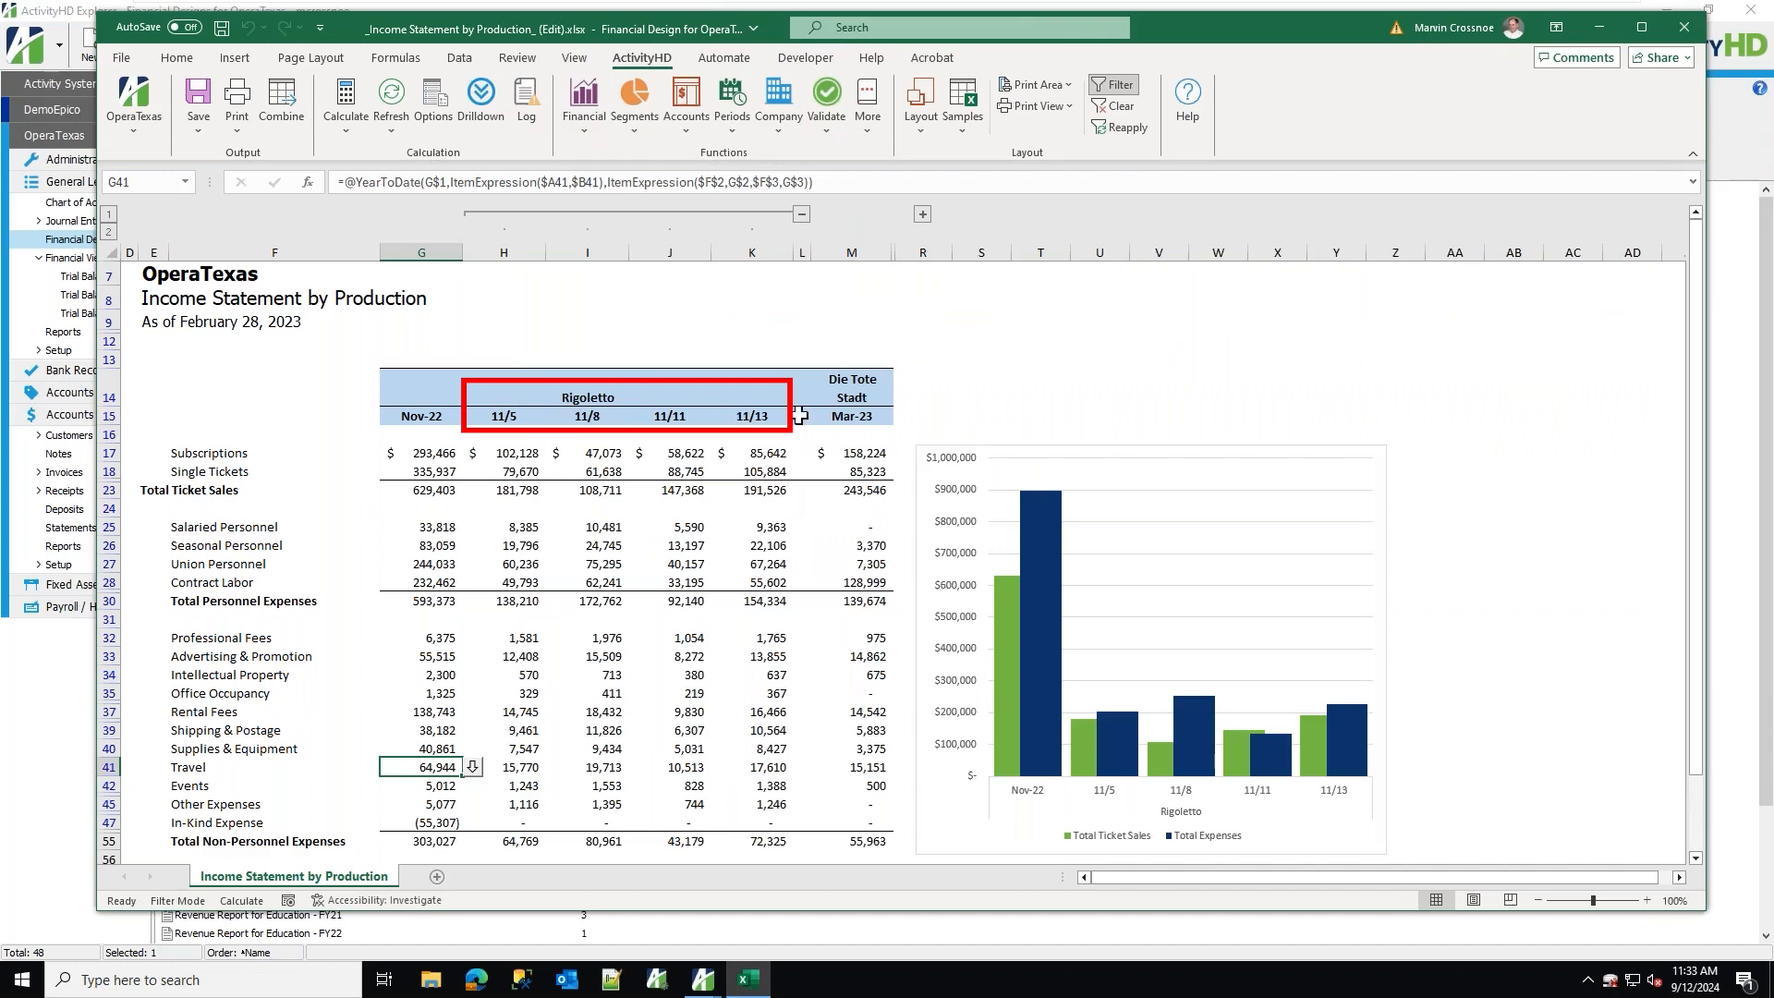
# Drill down into the 11/5 Subscriptions amount, then close the drilldown explorer.
pyautogui.click(542, 456)
pyautogui.click(555, 453)
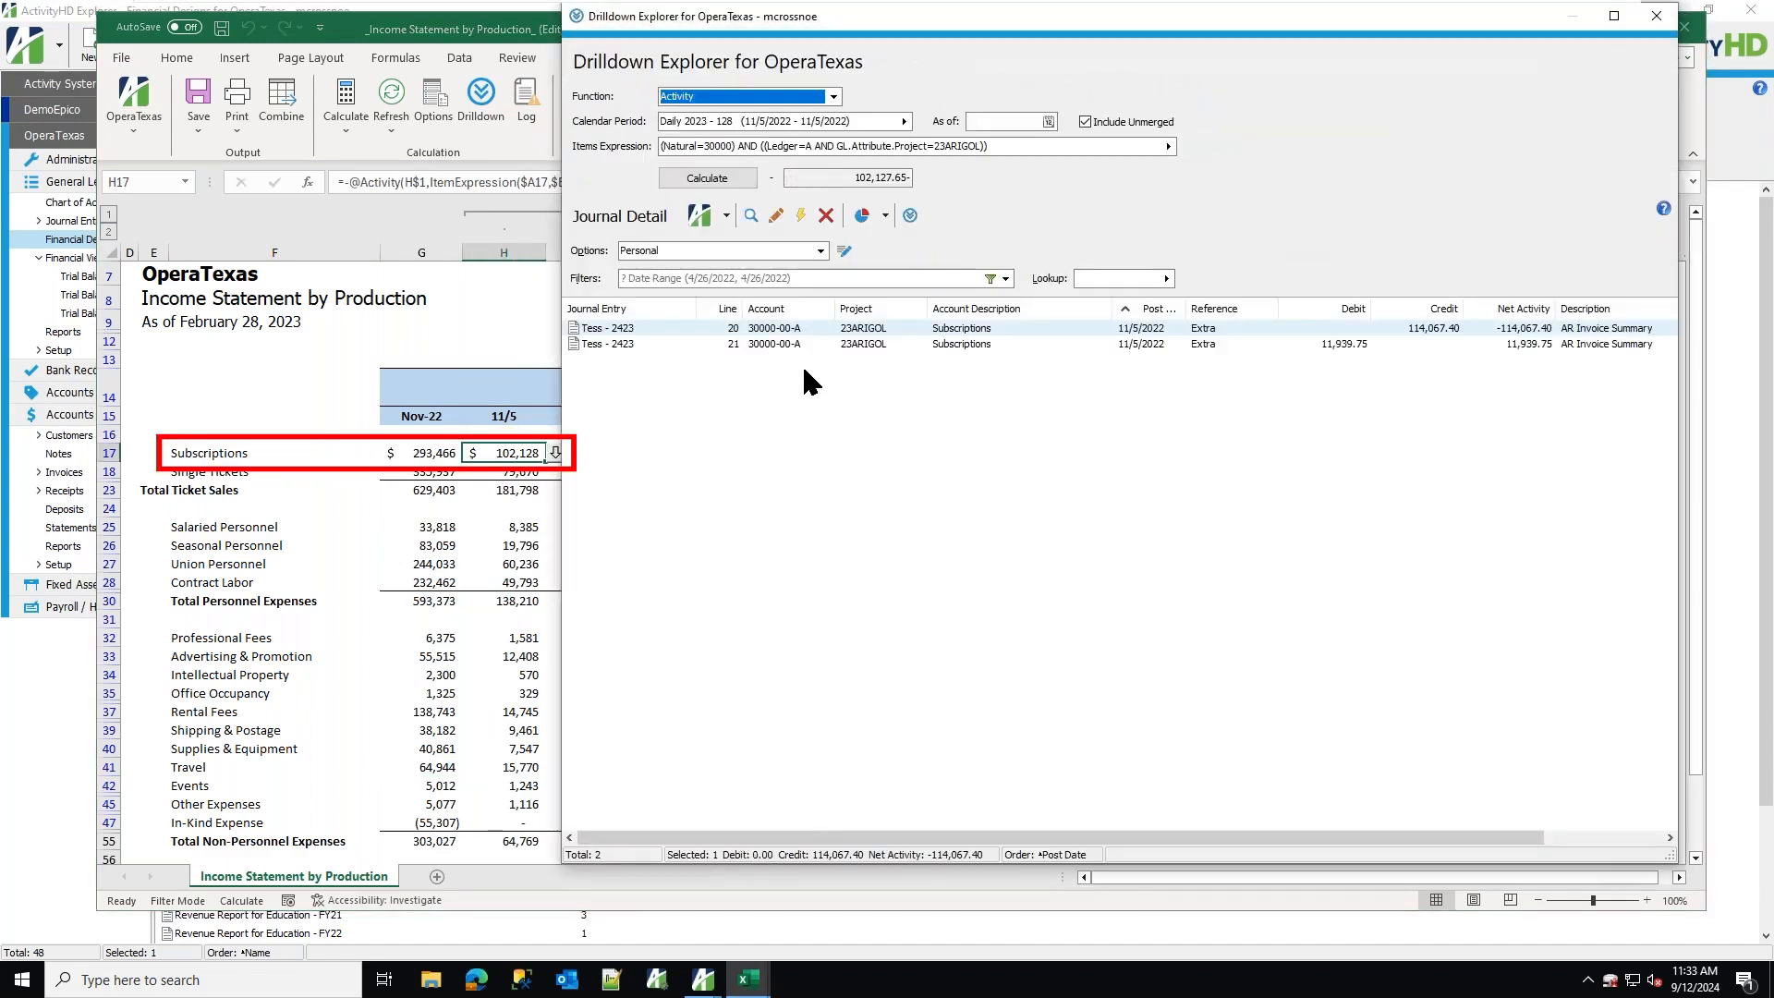
pyautogui.click(1656, 16)
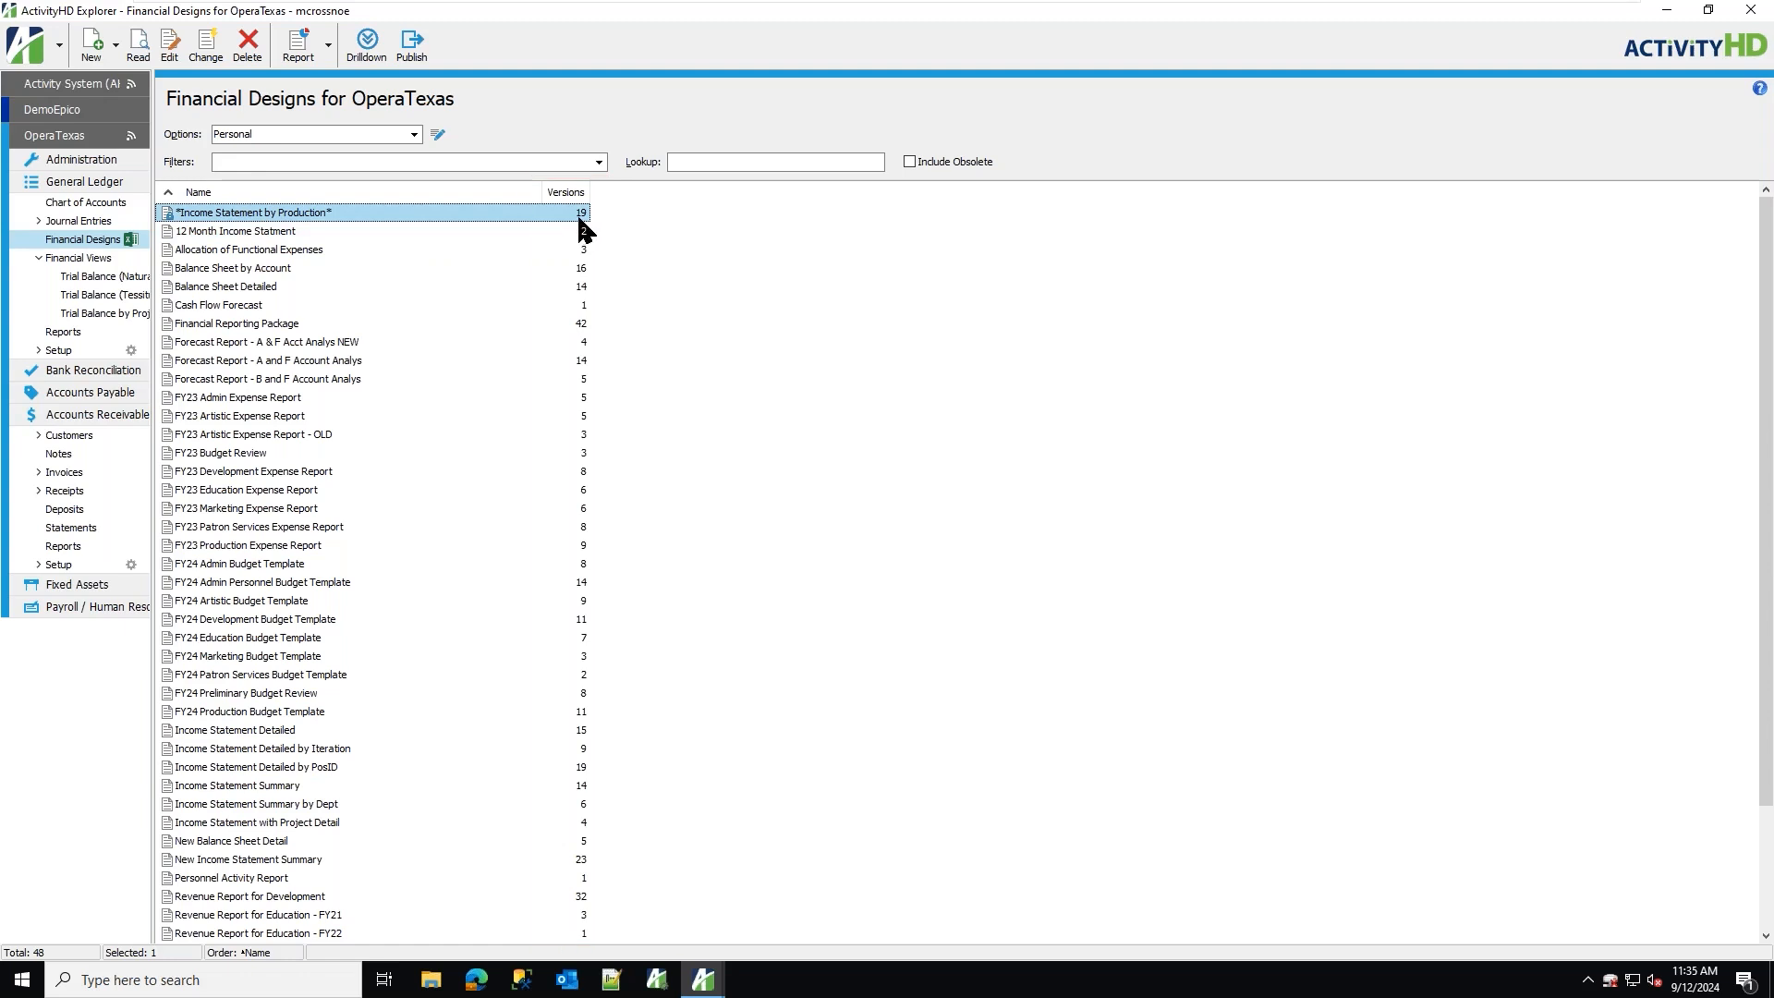
# Open the Income Statement by Production design and review its version history options for version 11.
pyautogui.doubleClick(453, 211)
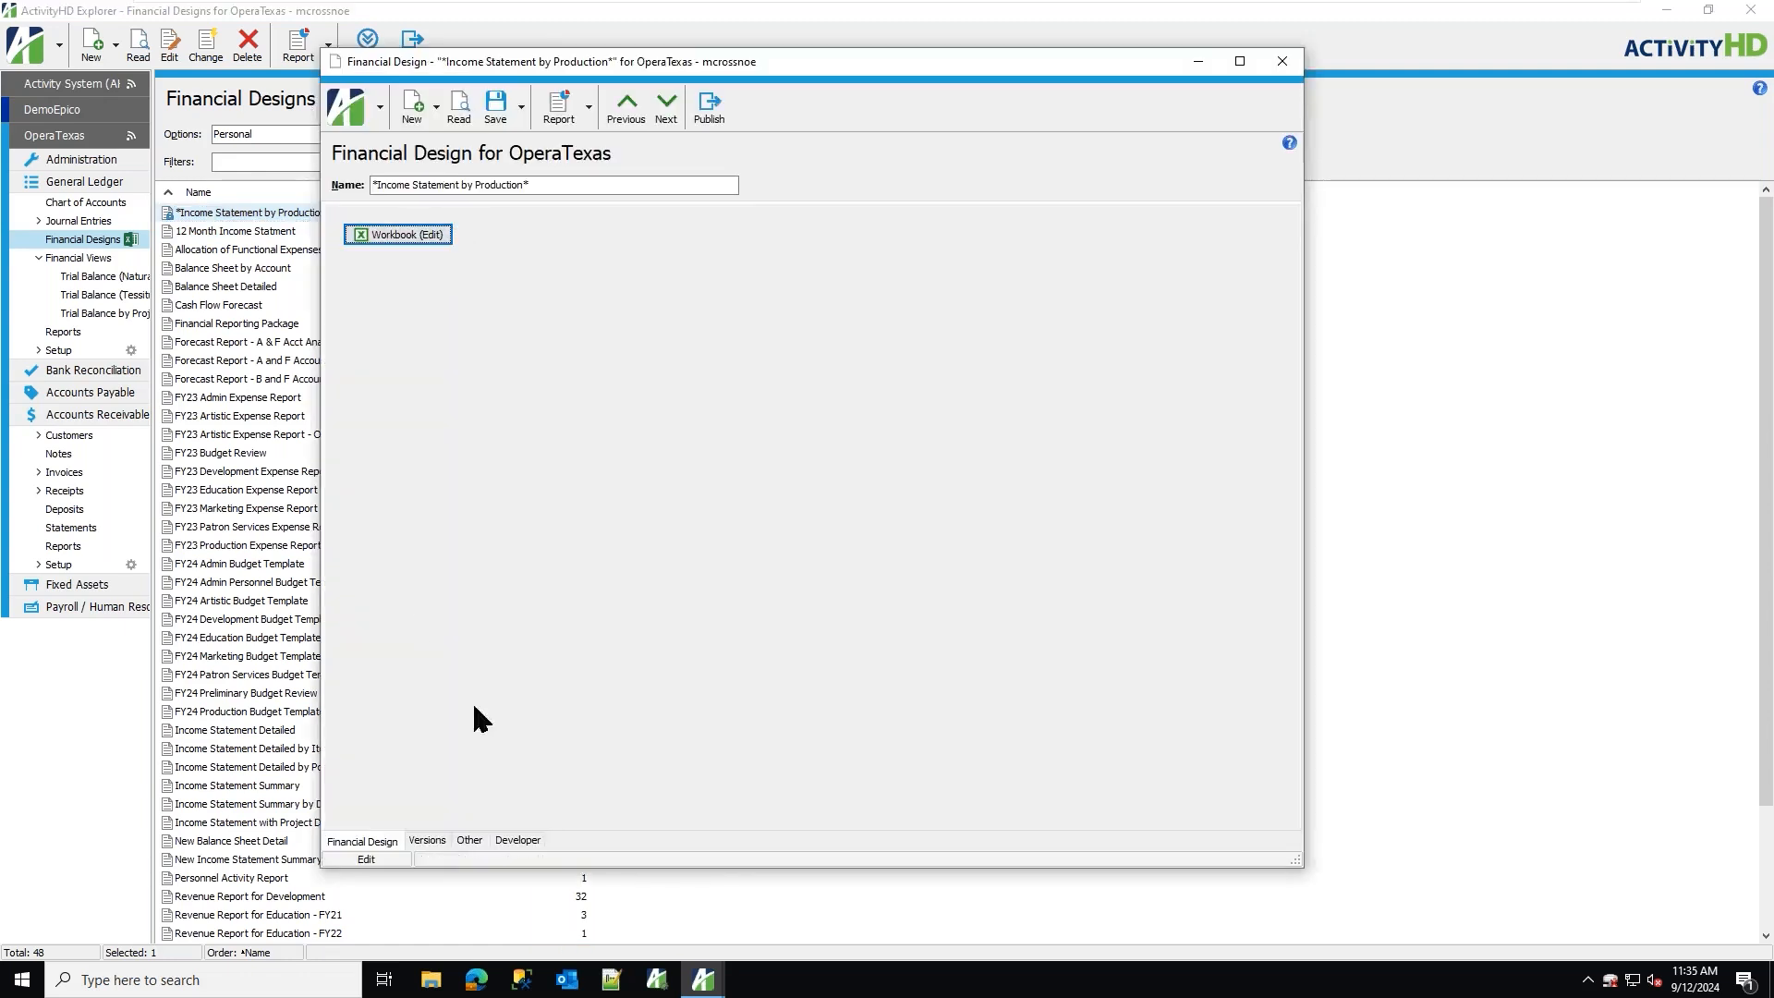
pyautogui.click(427, 841)
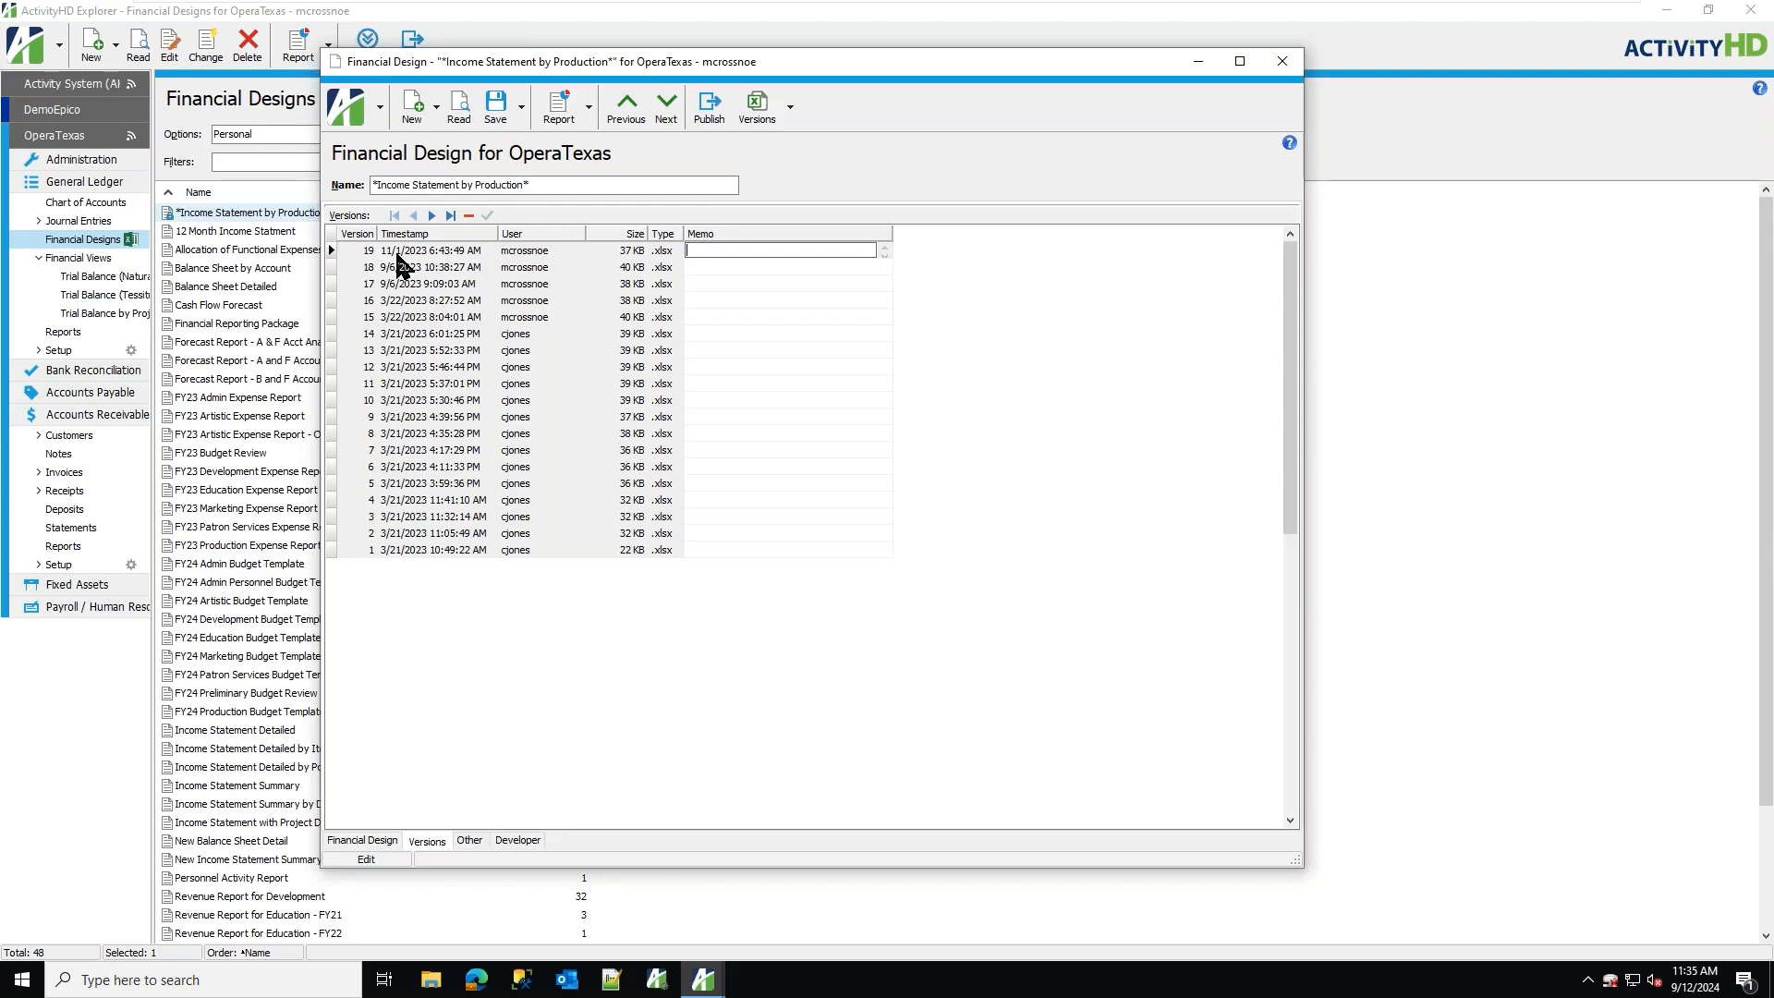
pyautogui.click(408, 384)
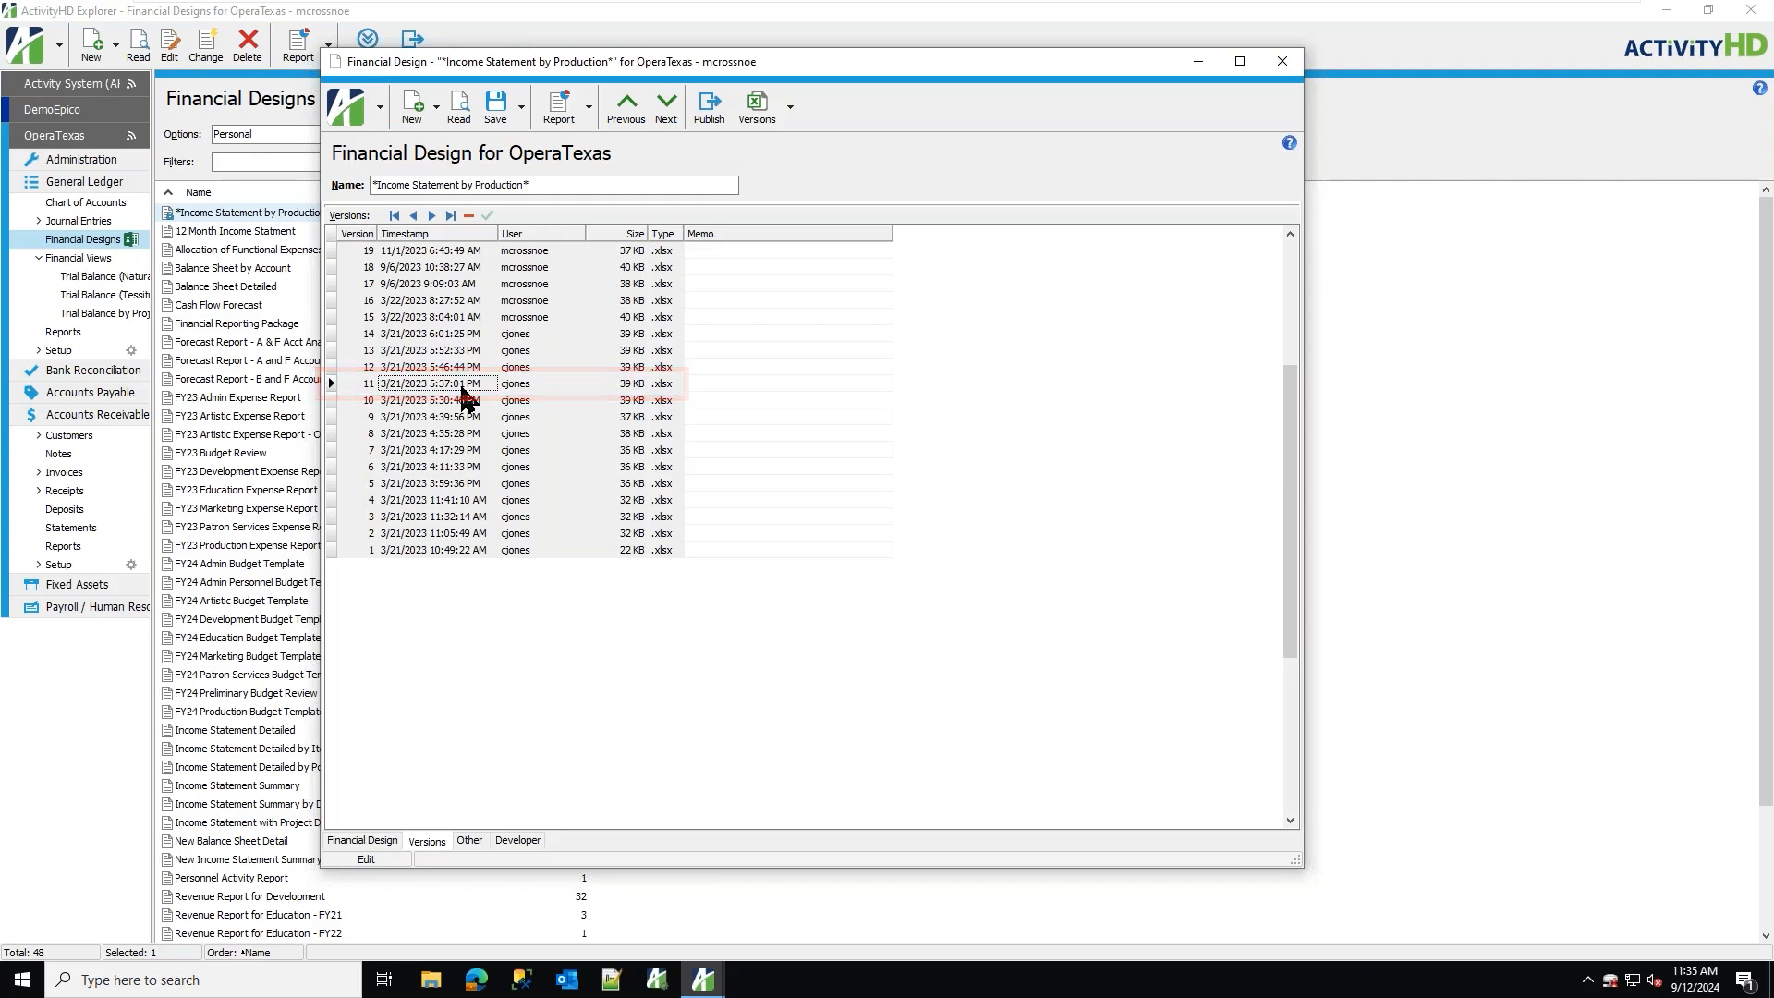
pyautogui.click(791, 108)
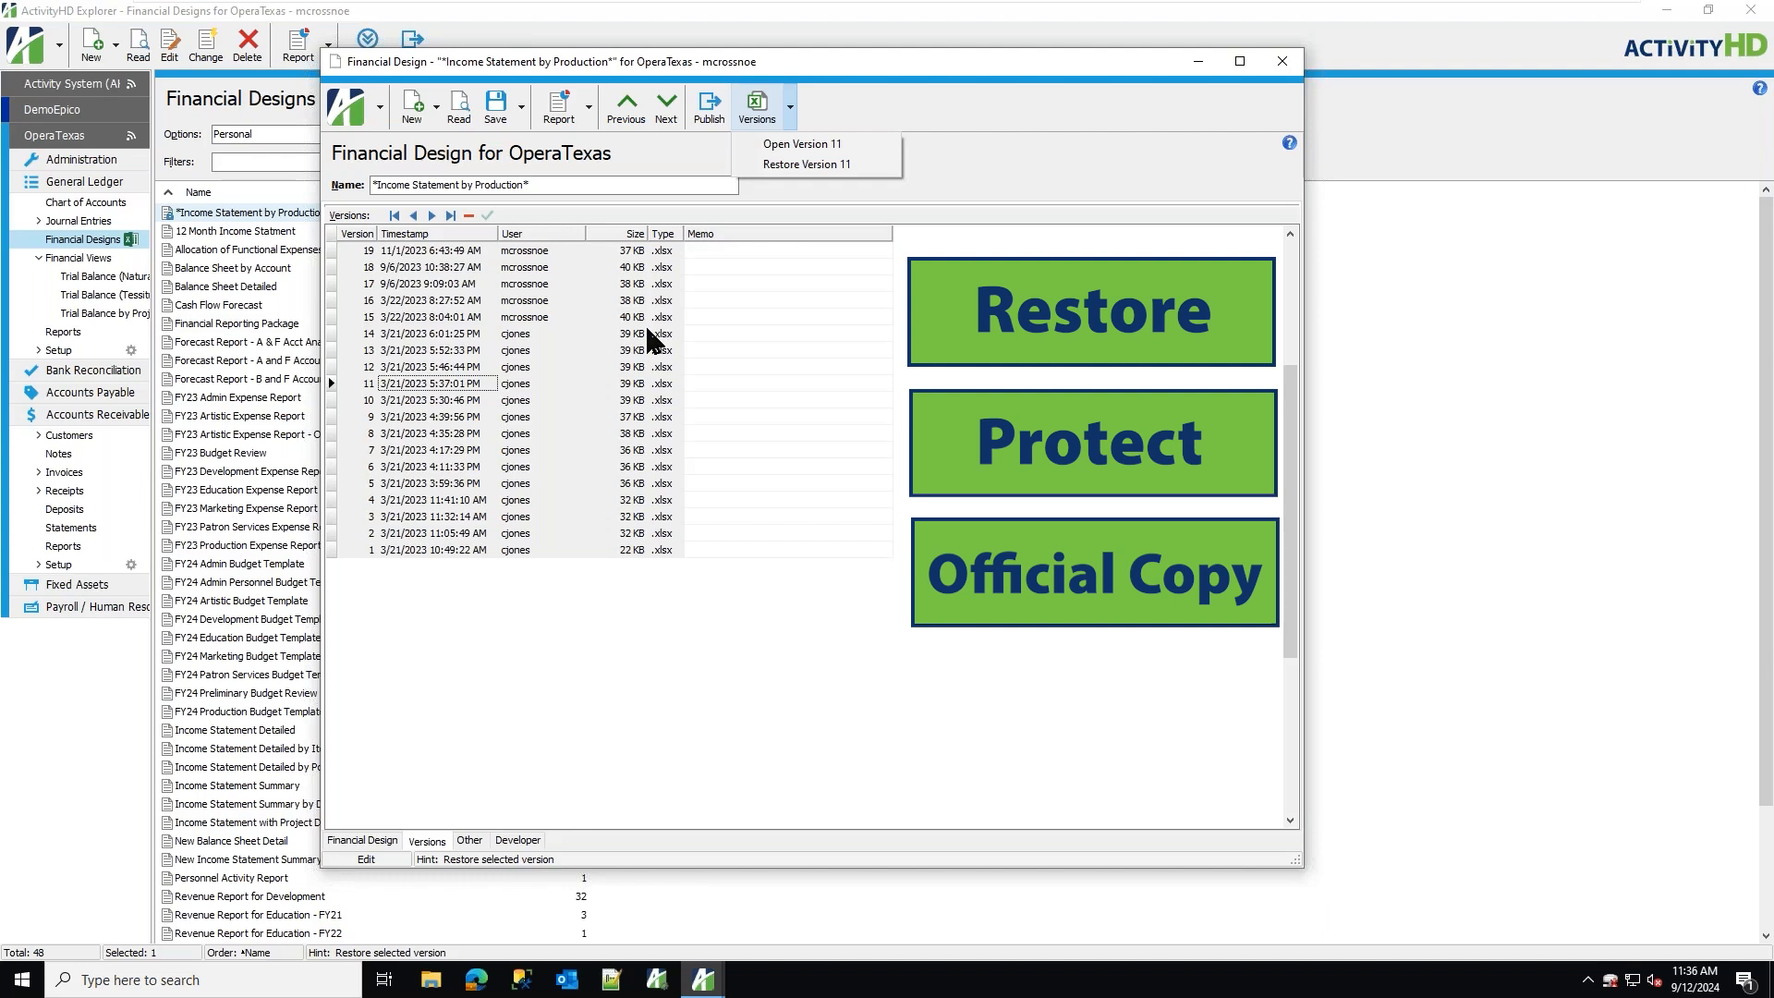
pyautogui.click(1282, 61)
pyautogui.click(1282, 61)
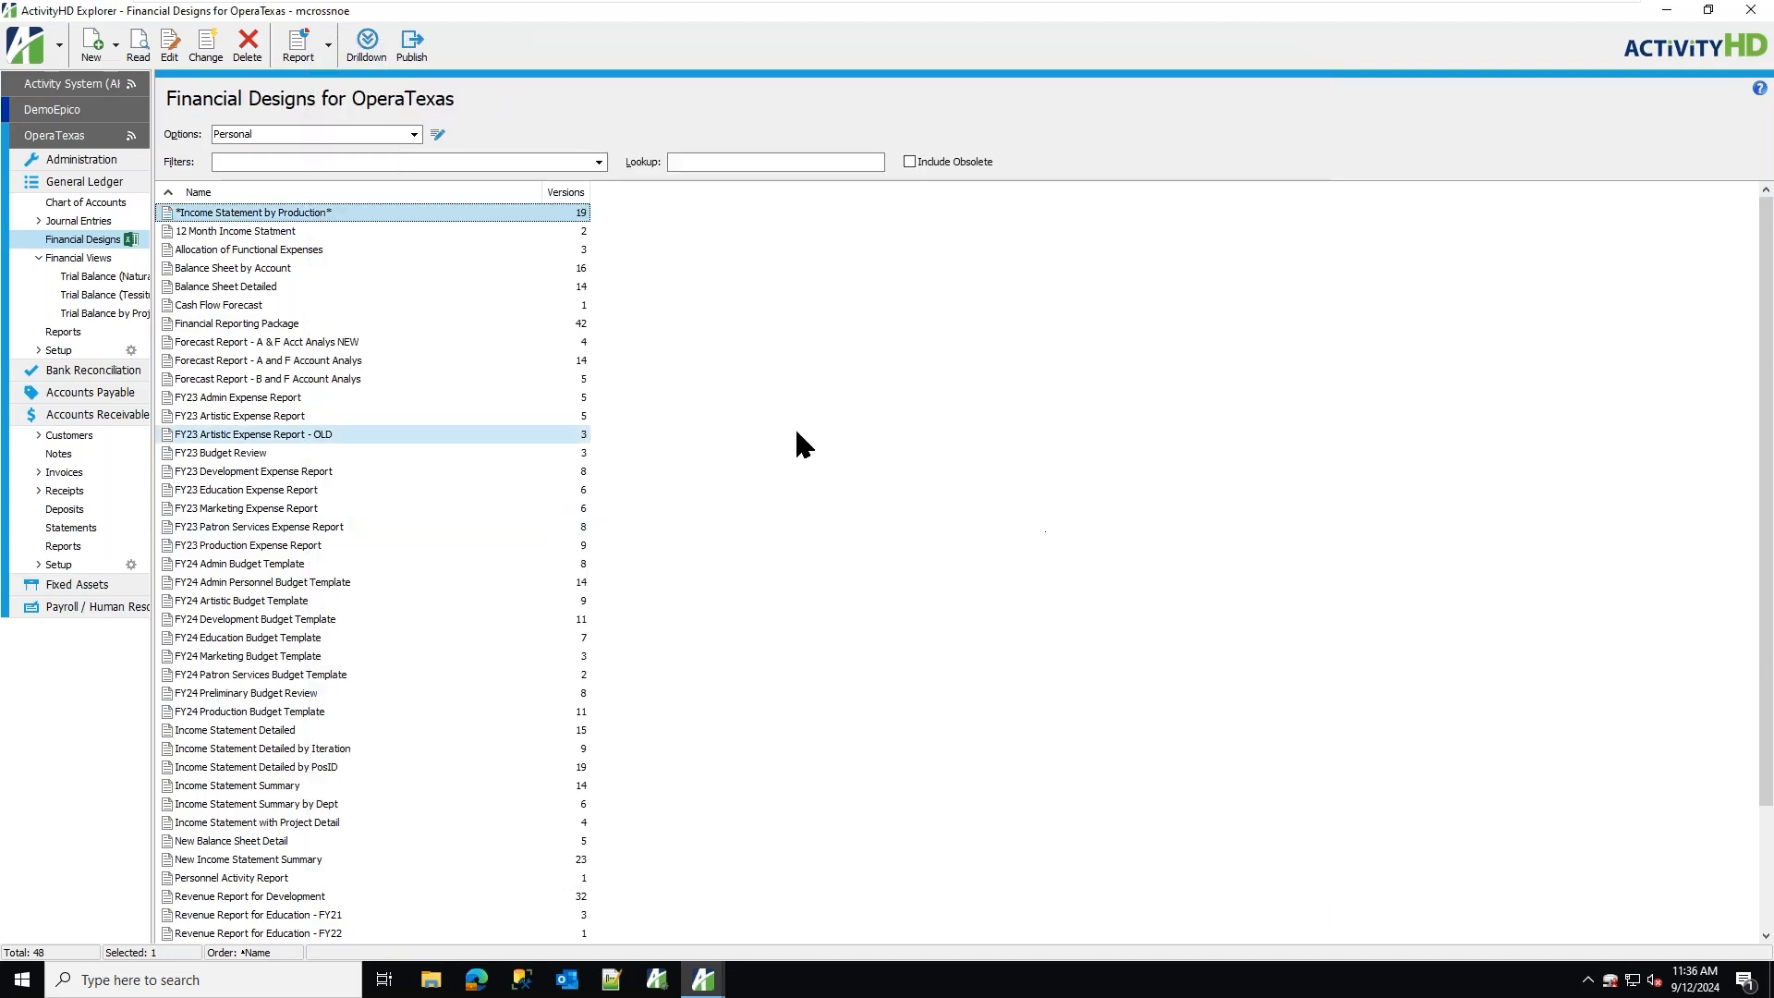
# Create a new financial design named Tess Demo and accept the default financial options.
pyautogui.rightClick(439, 247)
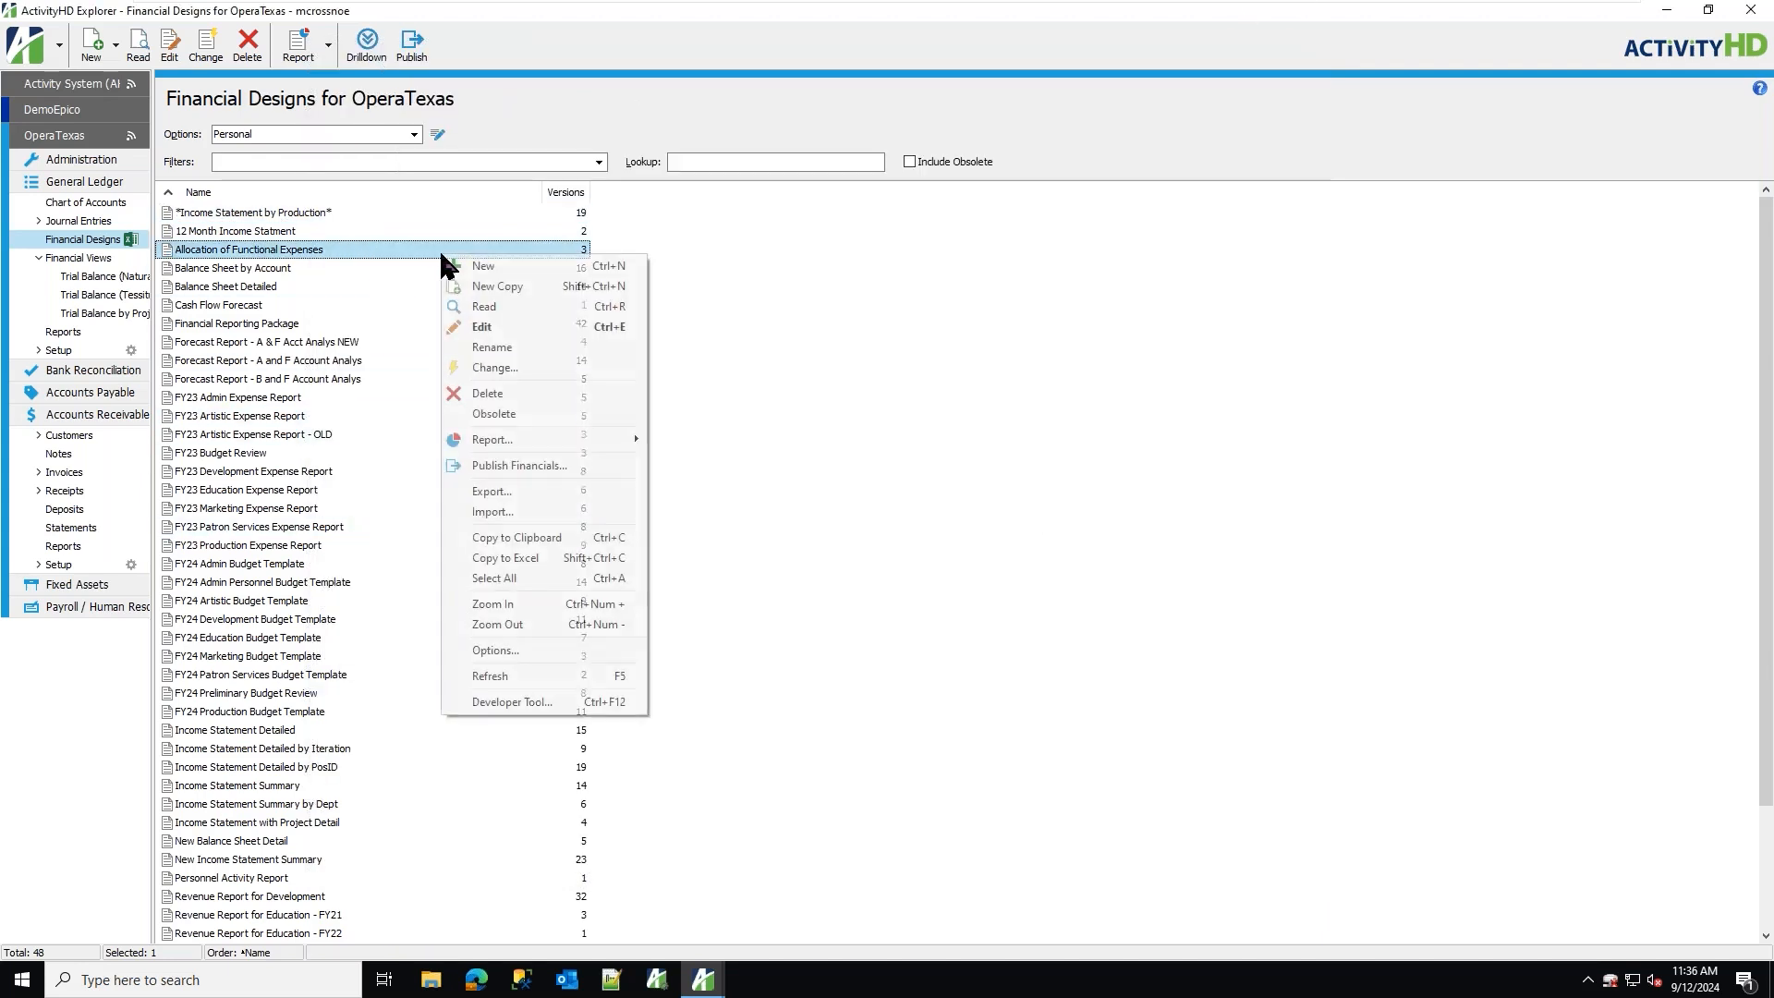
pyautogui.click(502, 267)
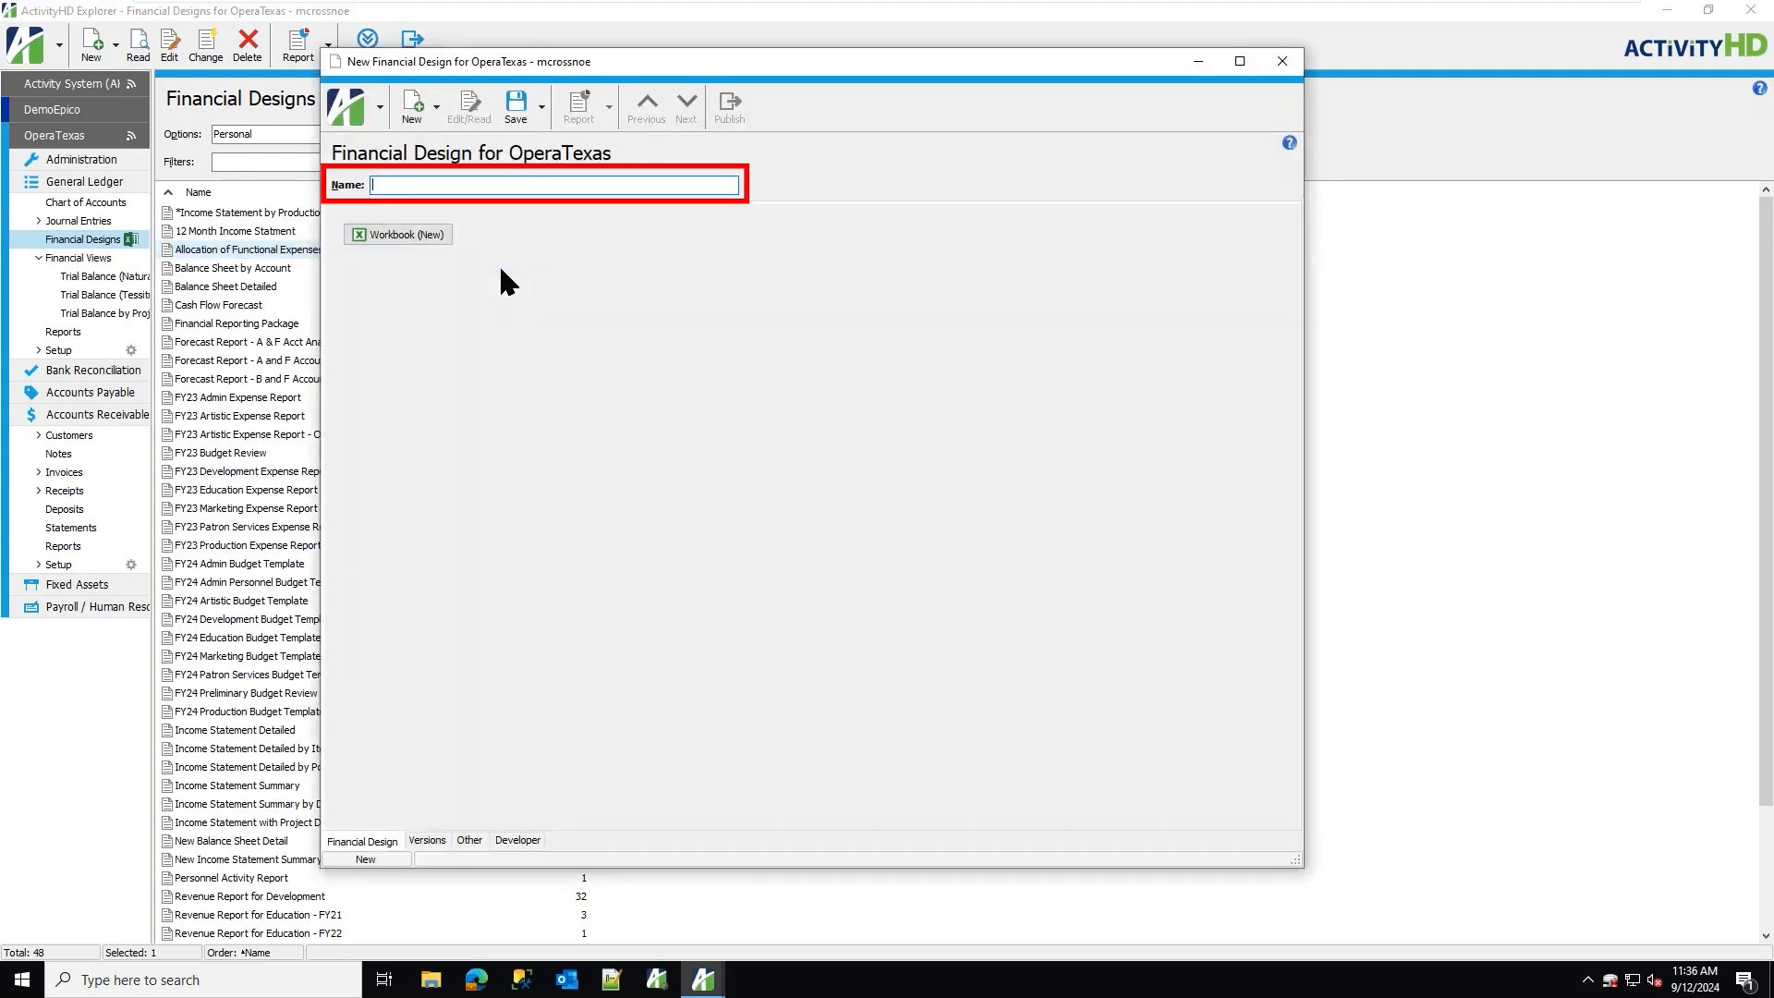
pyautogui.write('Tess Demo')
pyautogui.press('Tab')
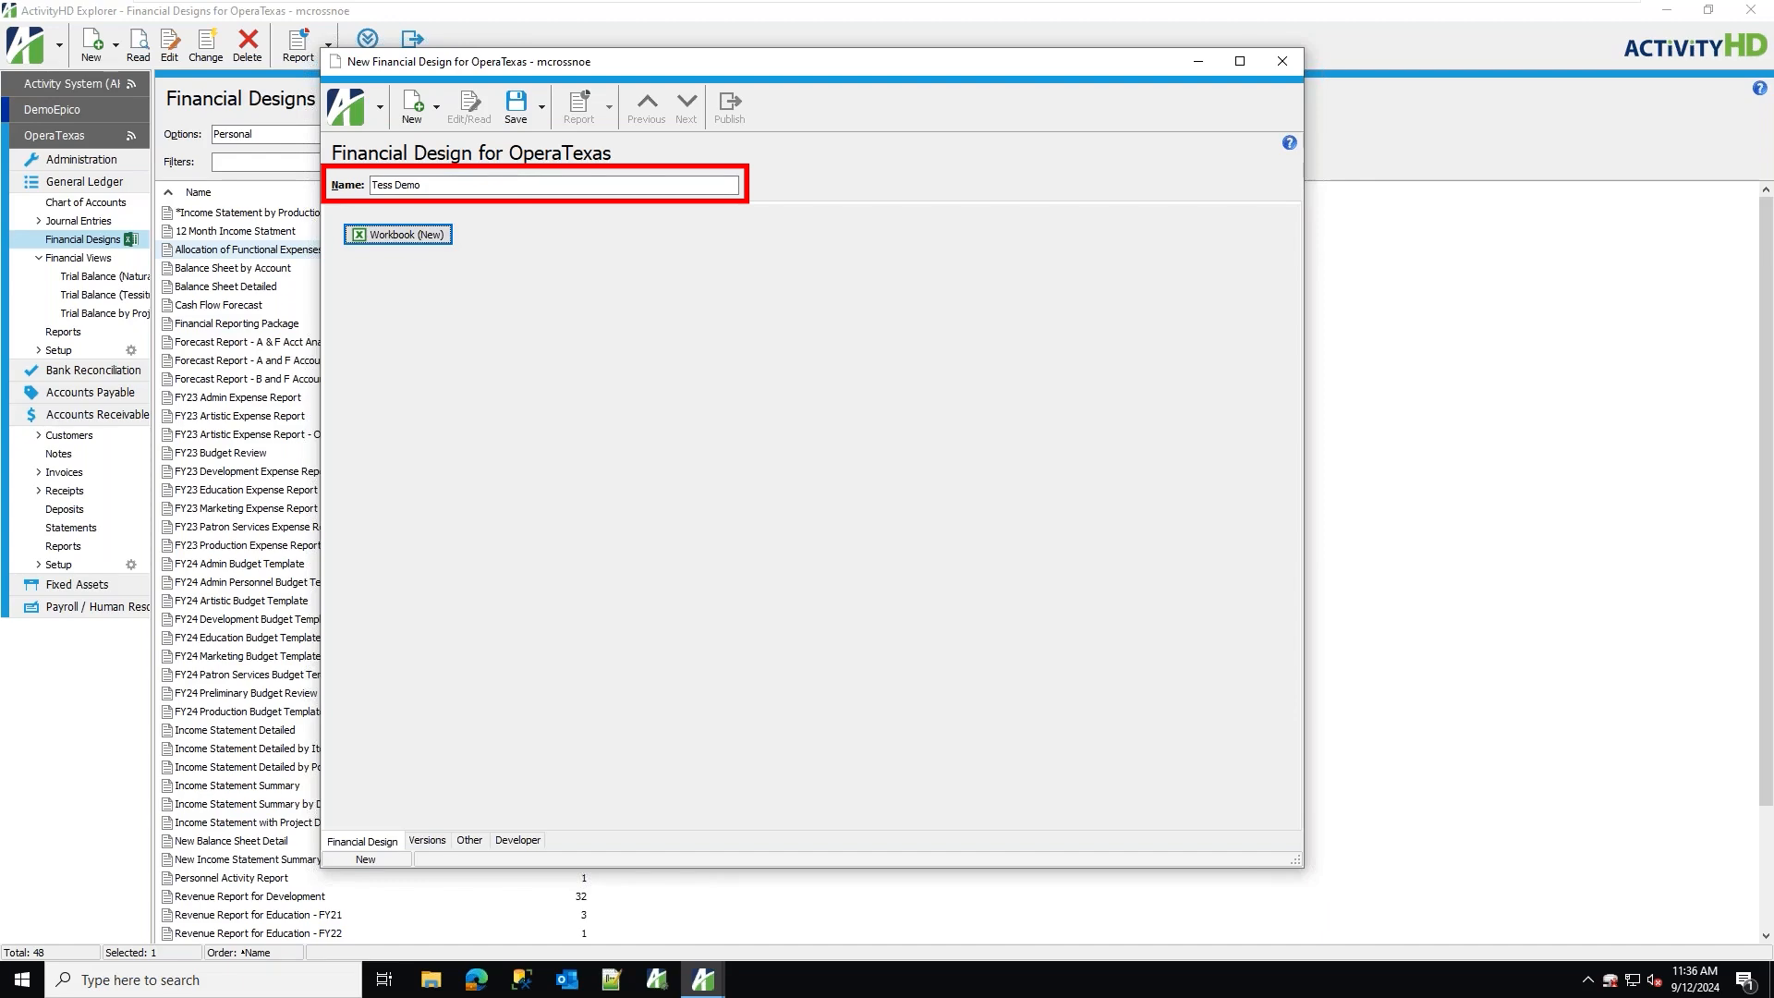
pyautogui.click(514, 118)
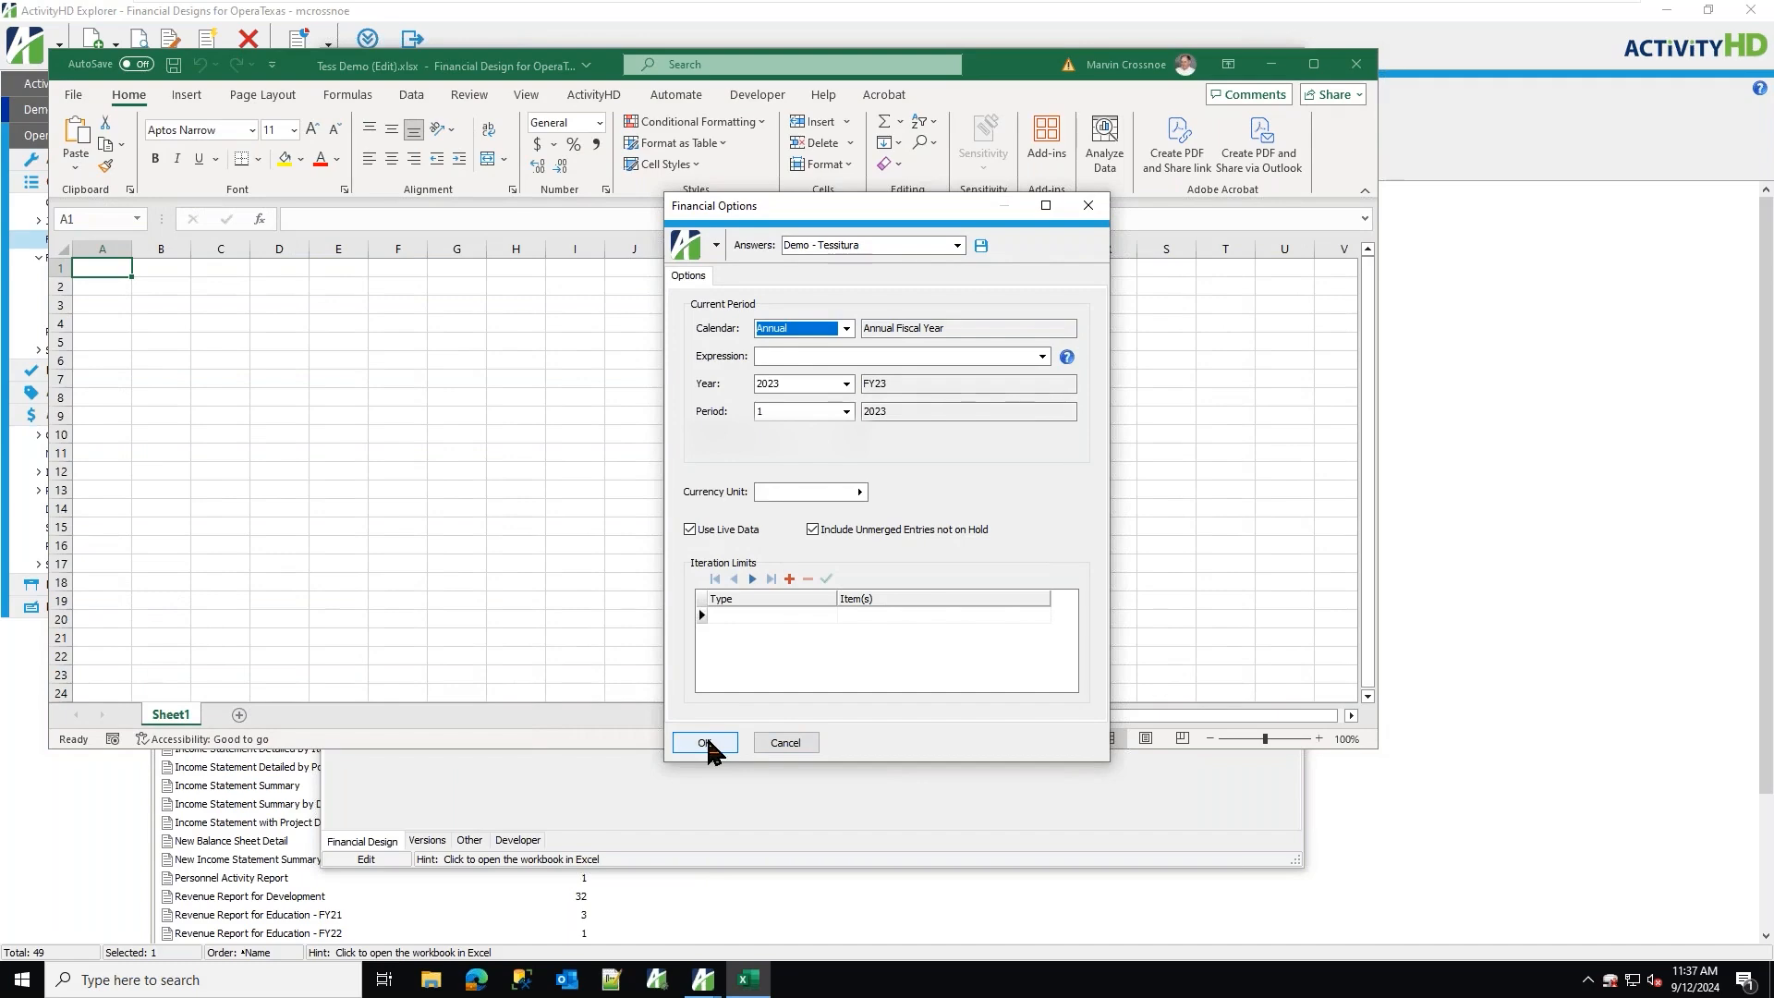
pyautogui.click(704, 743)
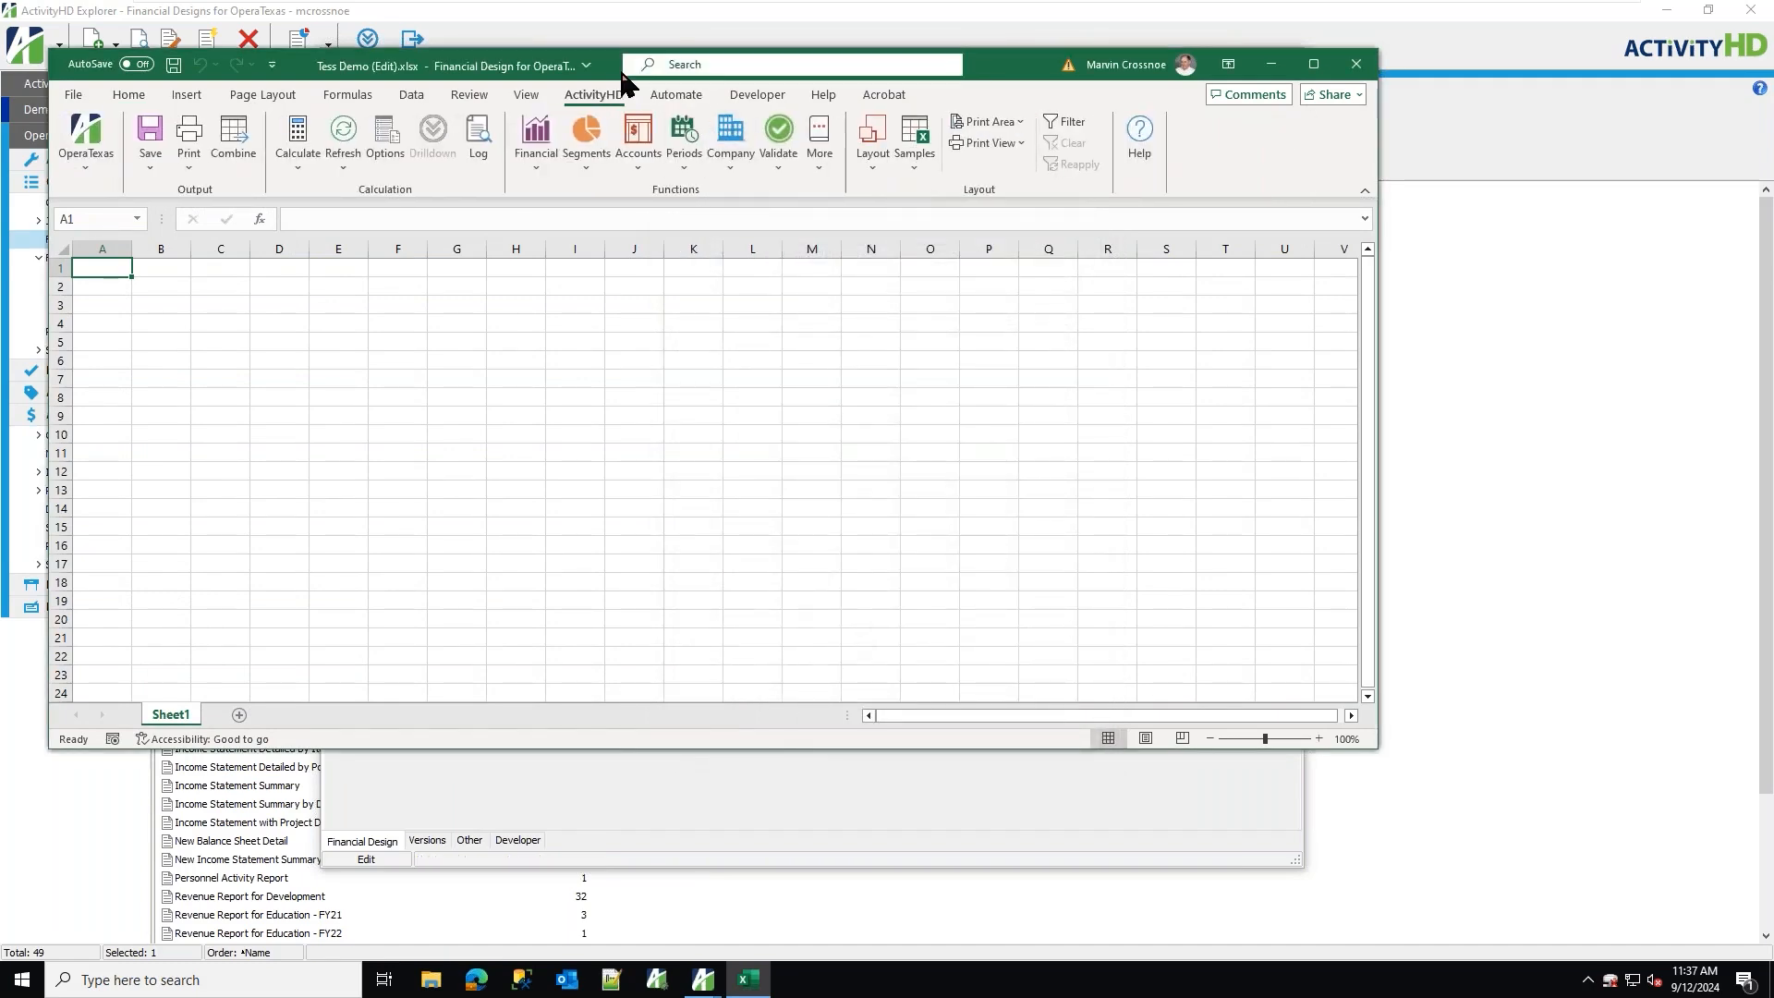
pyautogui.moveTo(988, 74); pyautogui.dragTo(1273, 85)
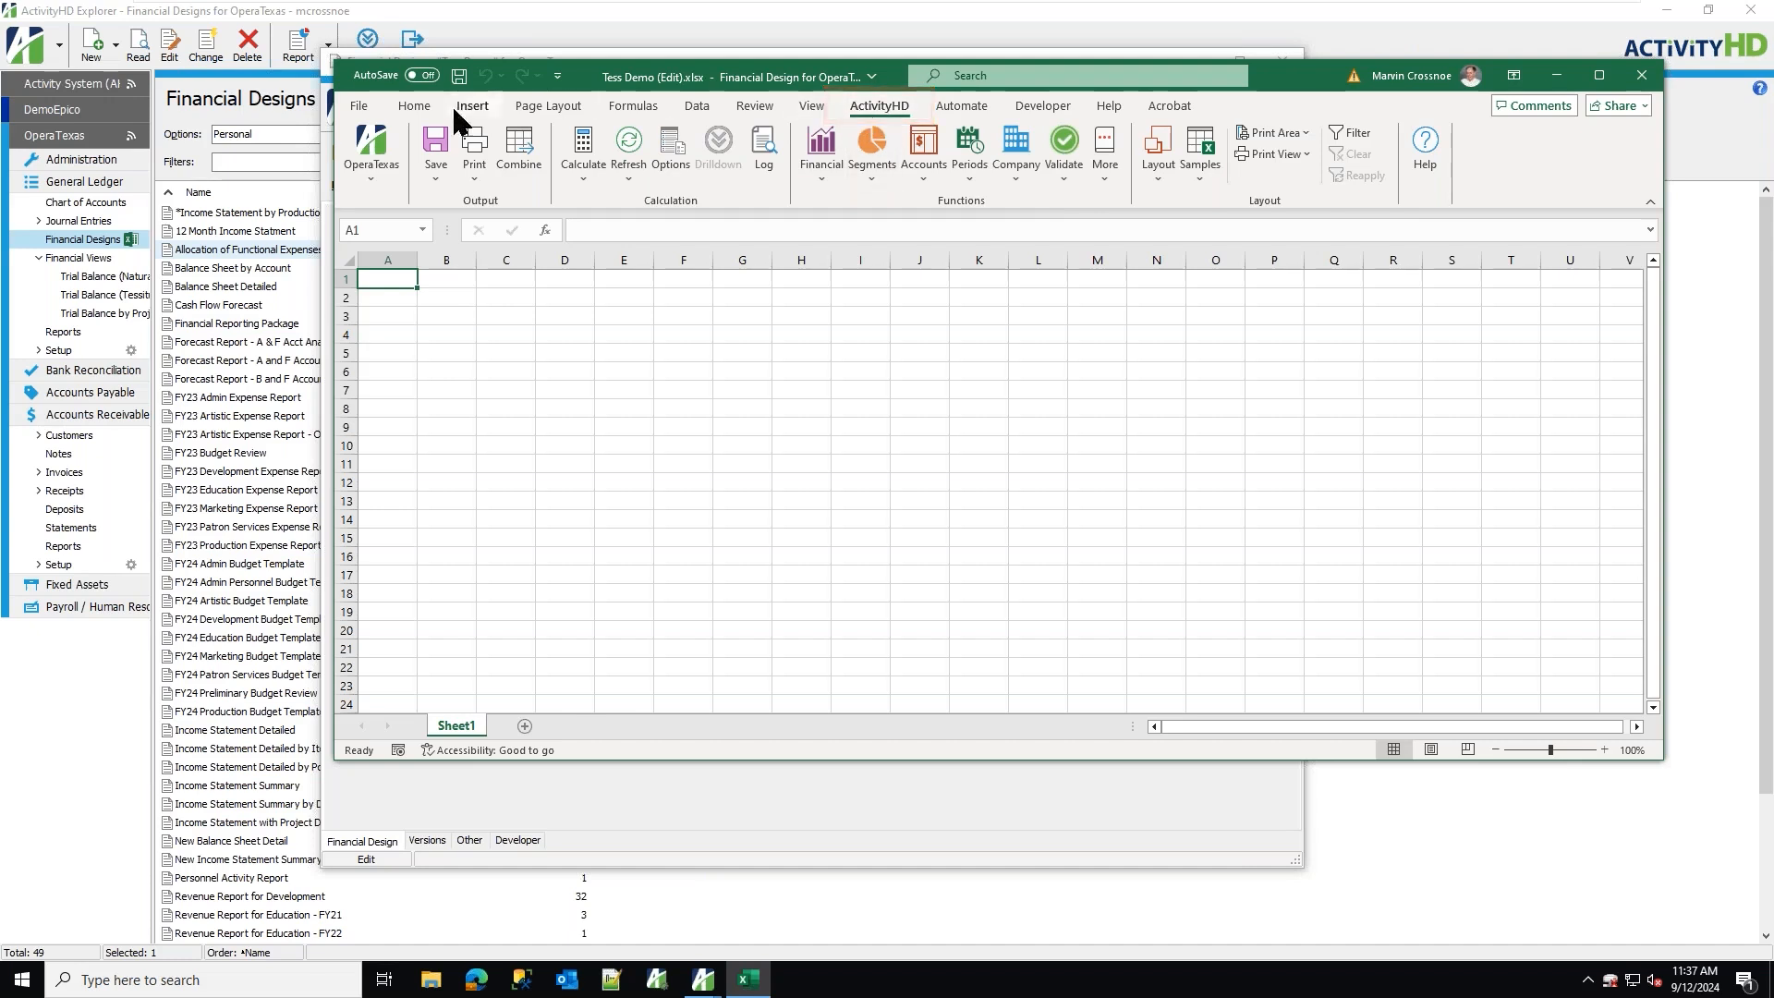
pyautogui.click(412, 108)
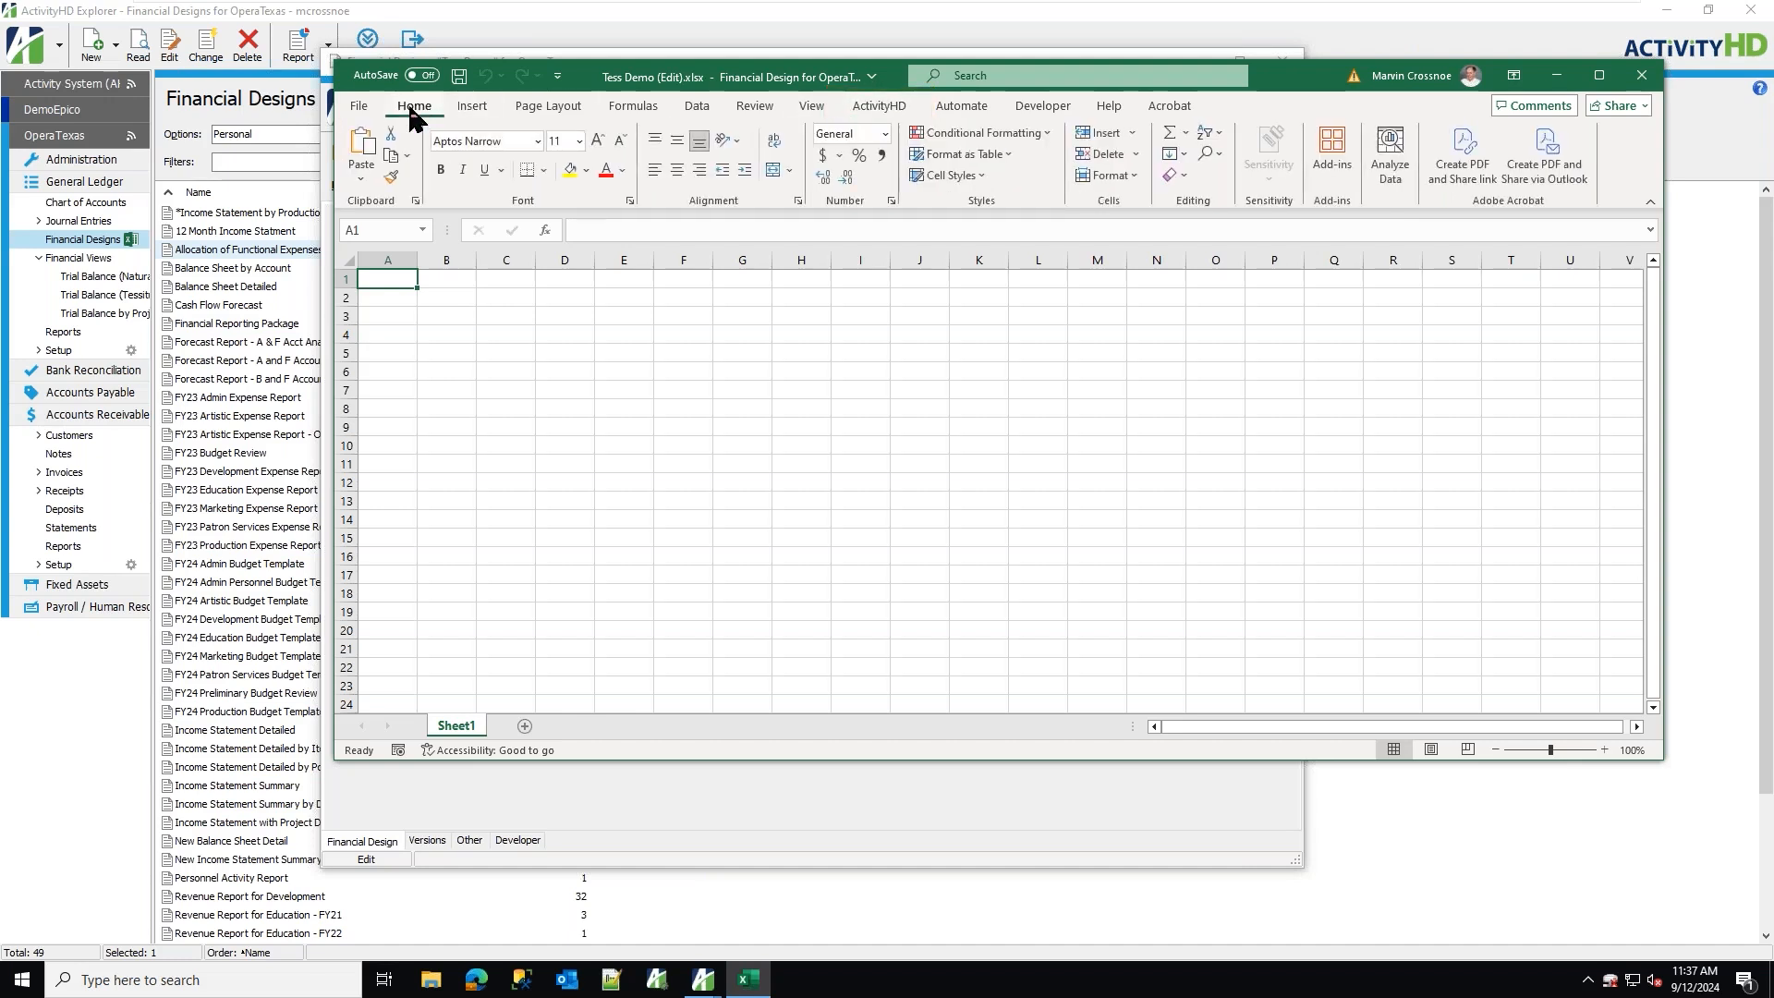
pyautogui.click(466, 111)
pyautogui.click(538, 110)
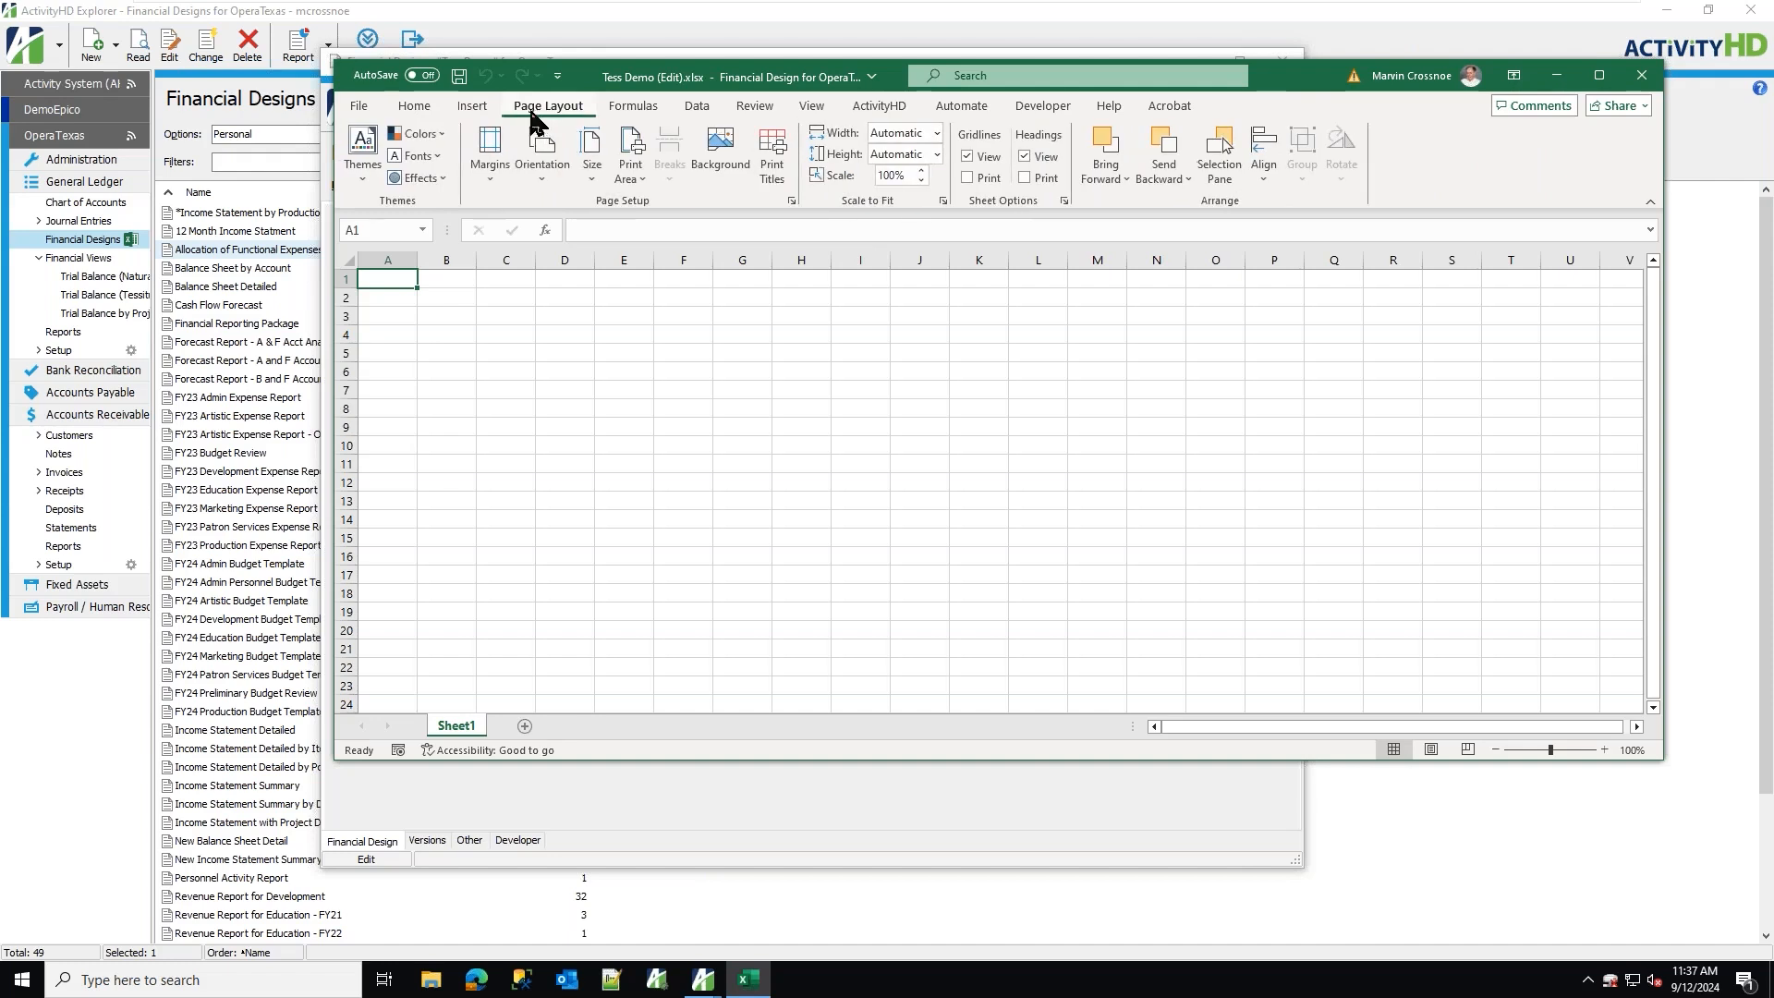
pyautogui.click(428, 118)
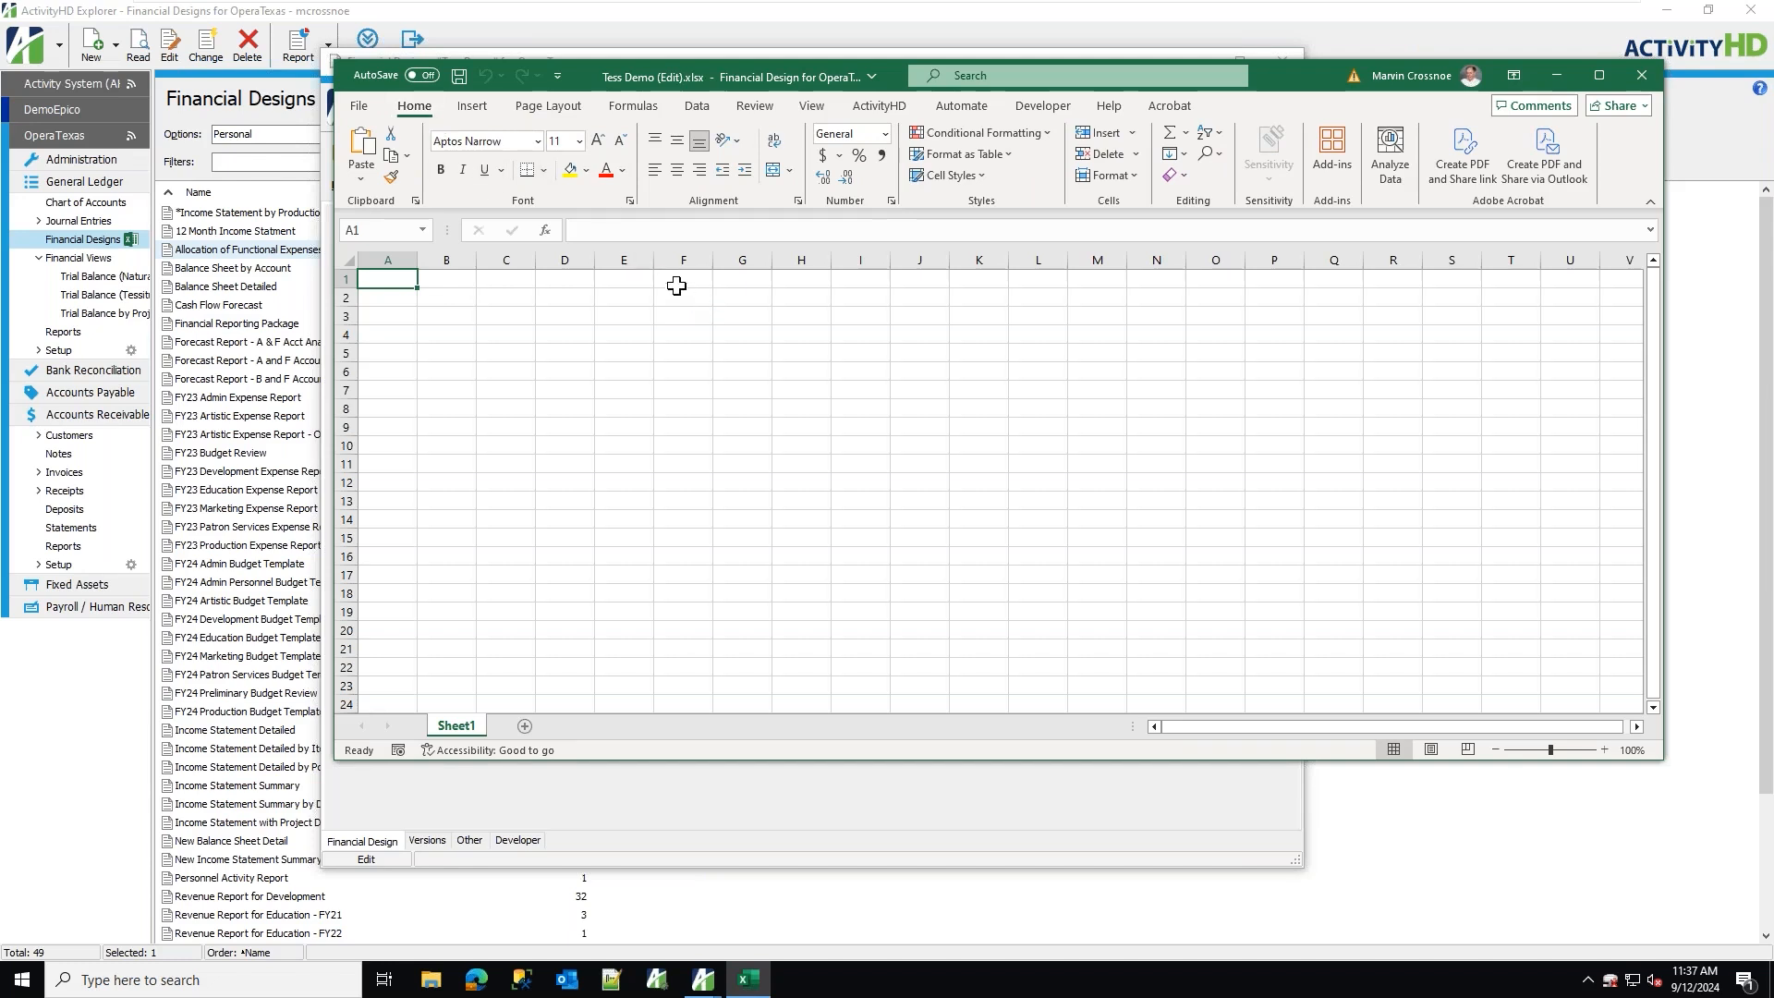
# Insert the CompanyName function in cell E1 and widen column E.
pyautogui.click(647, 281)
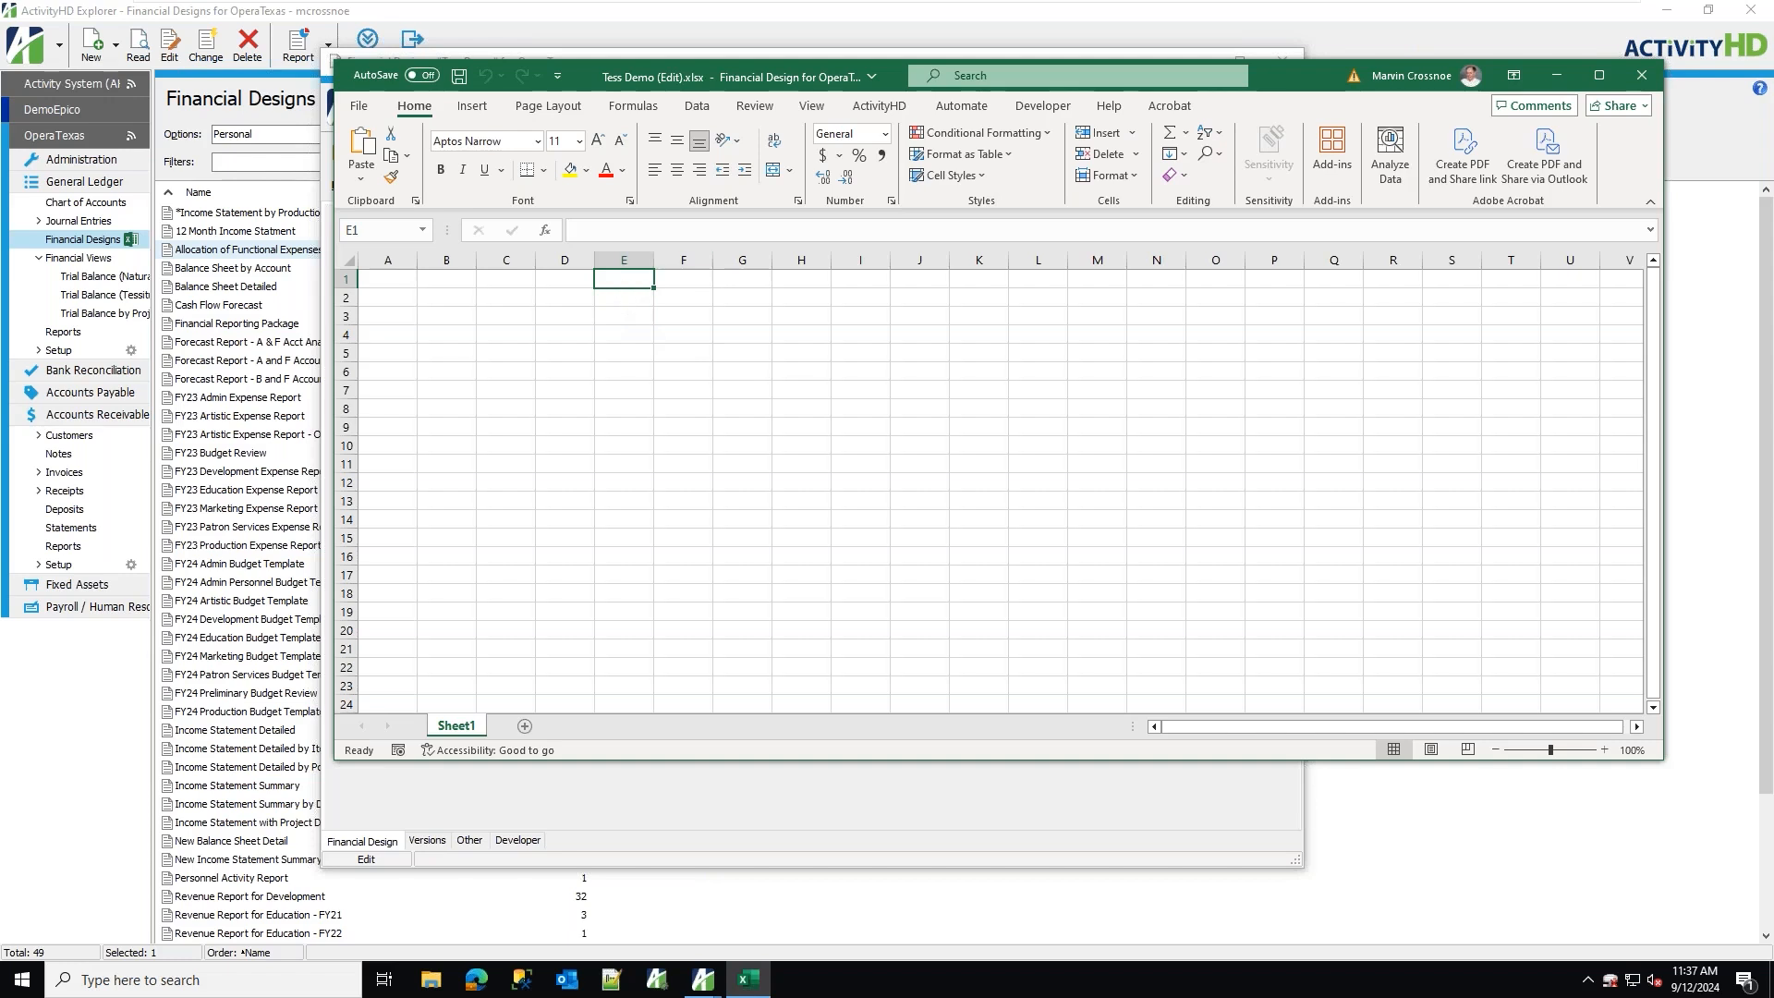
pyautogui.click(880, 105)
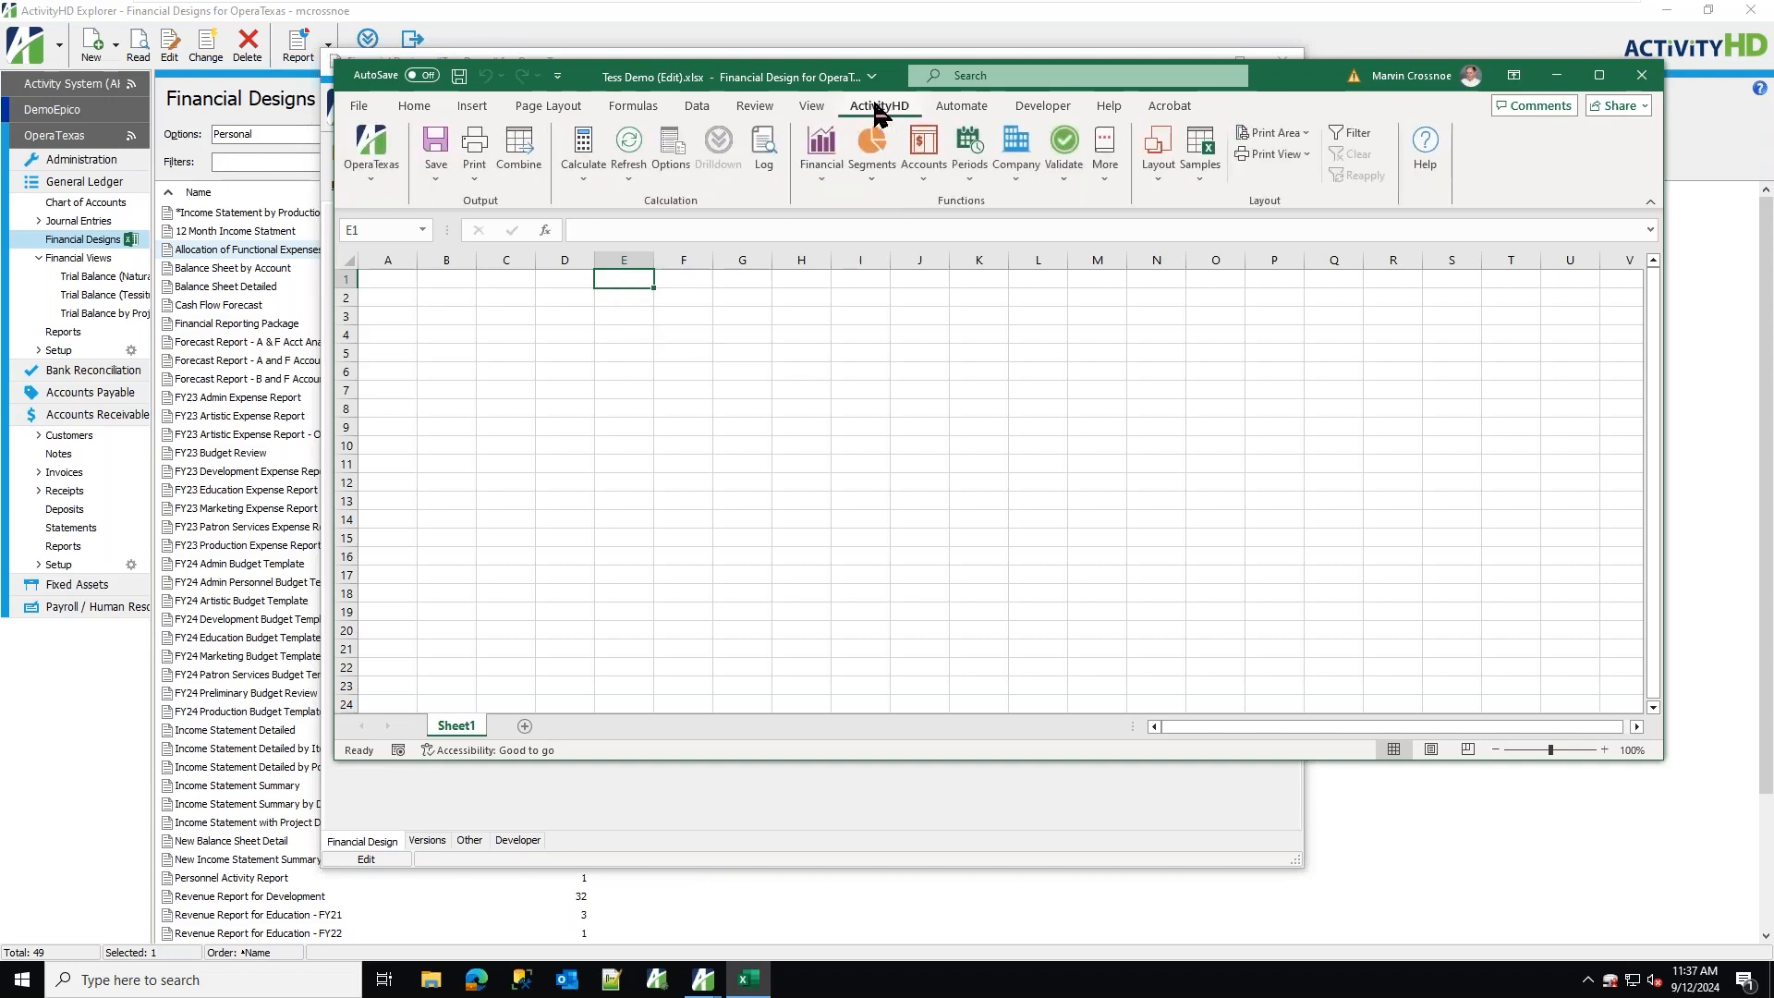
pyautogui.click(1015, 152)
pyautogui.click(1067, 231)
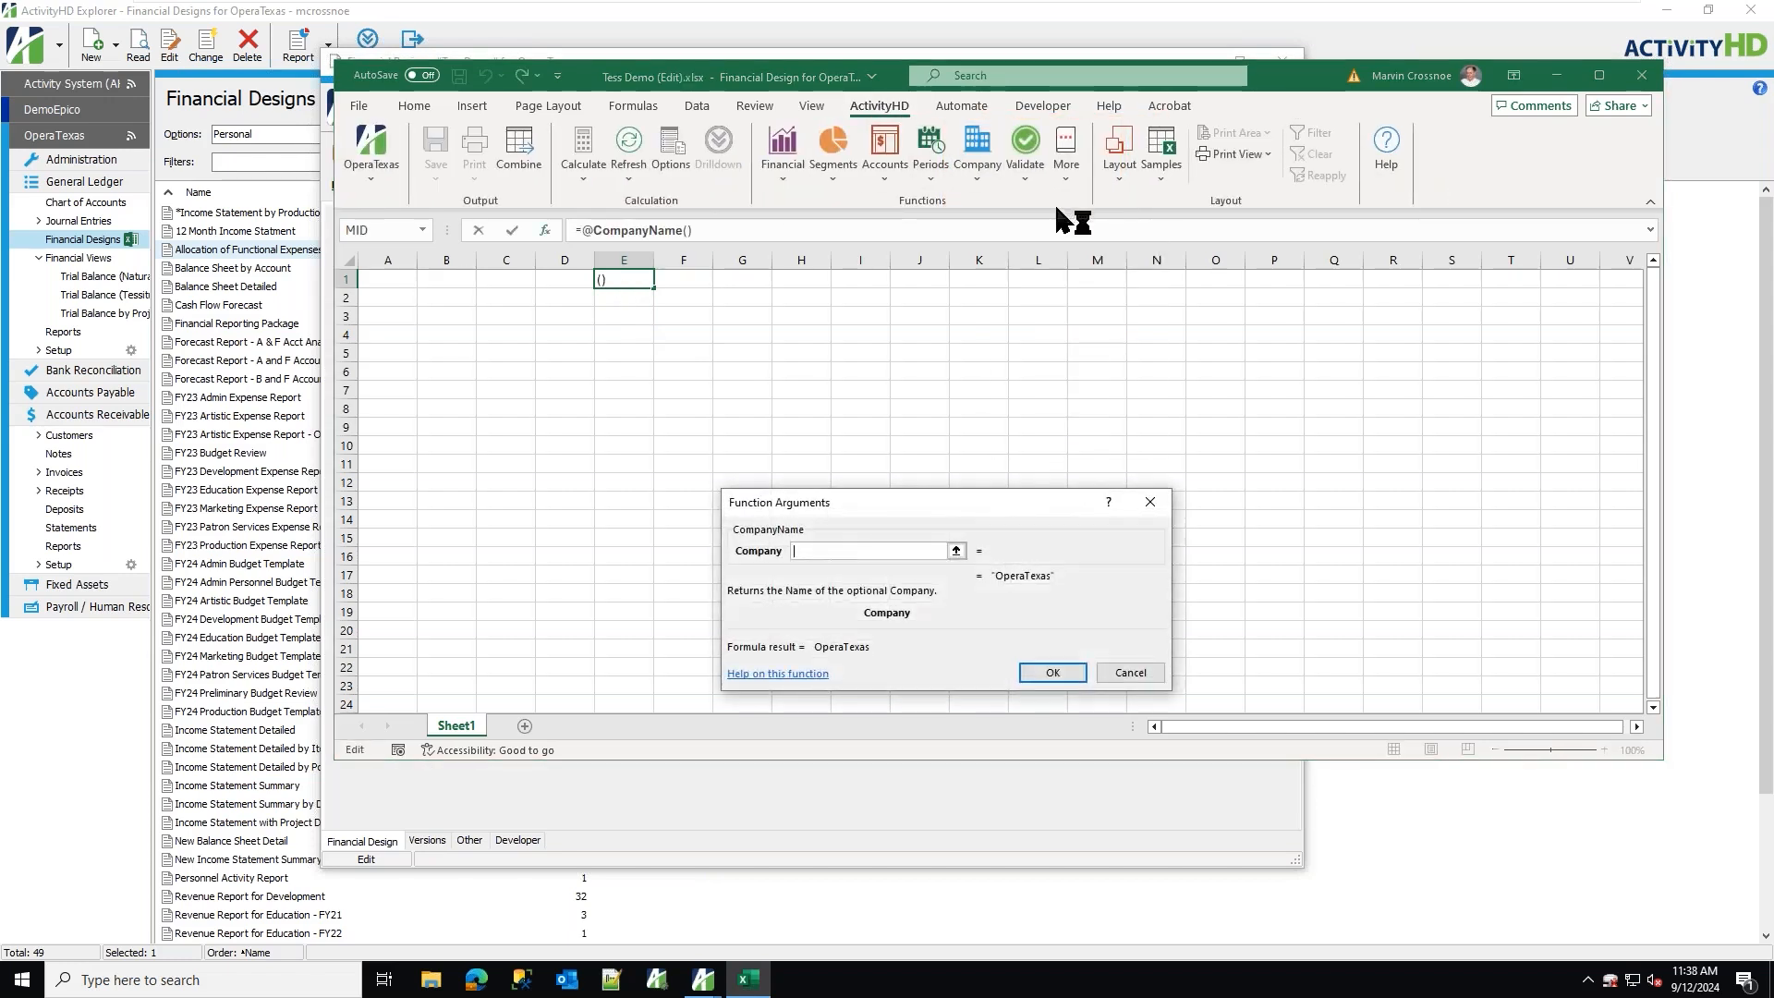
pyautogui.click(1053, 672)
pyautogui.moveTo(654, 264); pyautogui.dragTo(729, 264)
# Format the company name in E1 with red font colour at size 20.
pyautogui.click(415, 105)
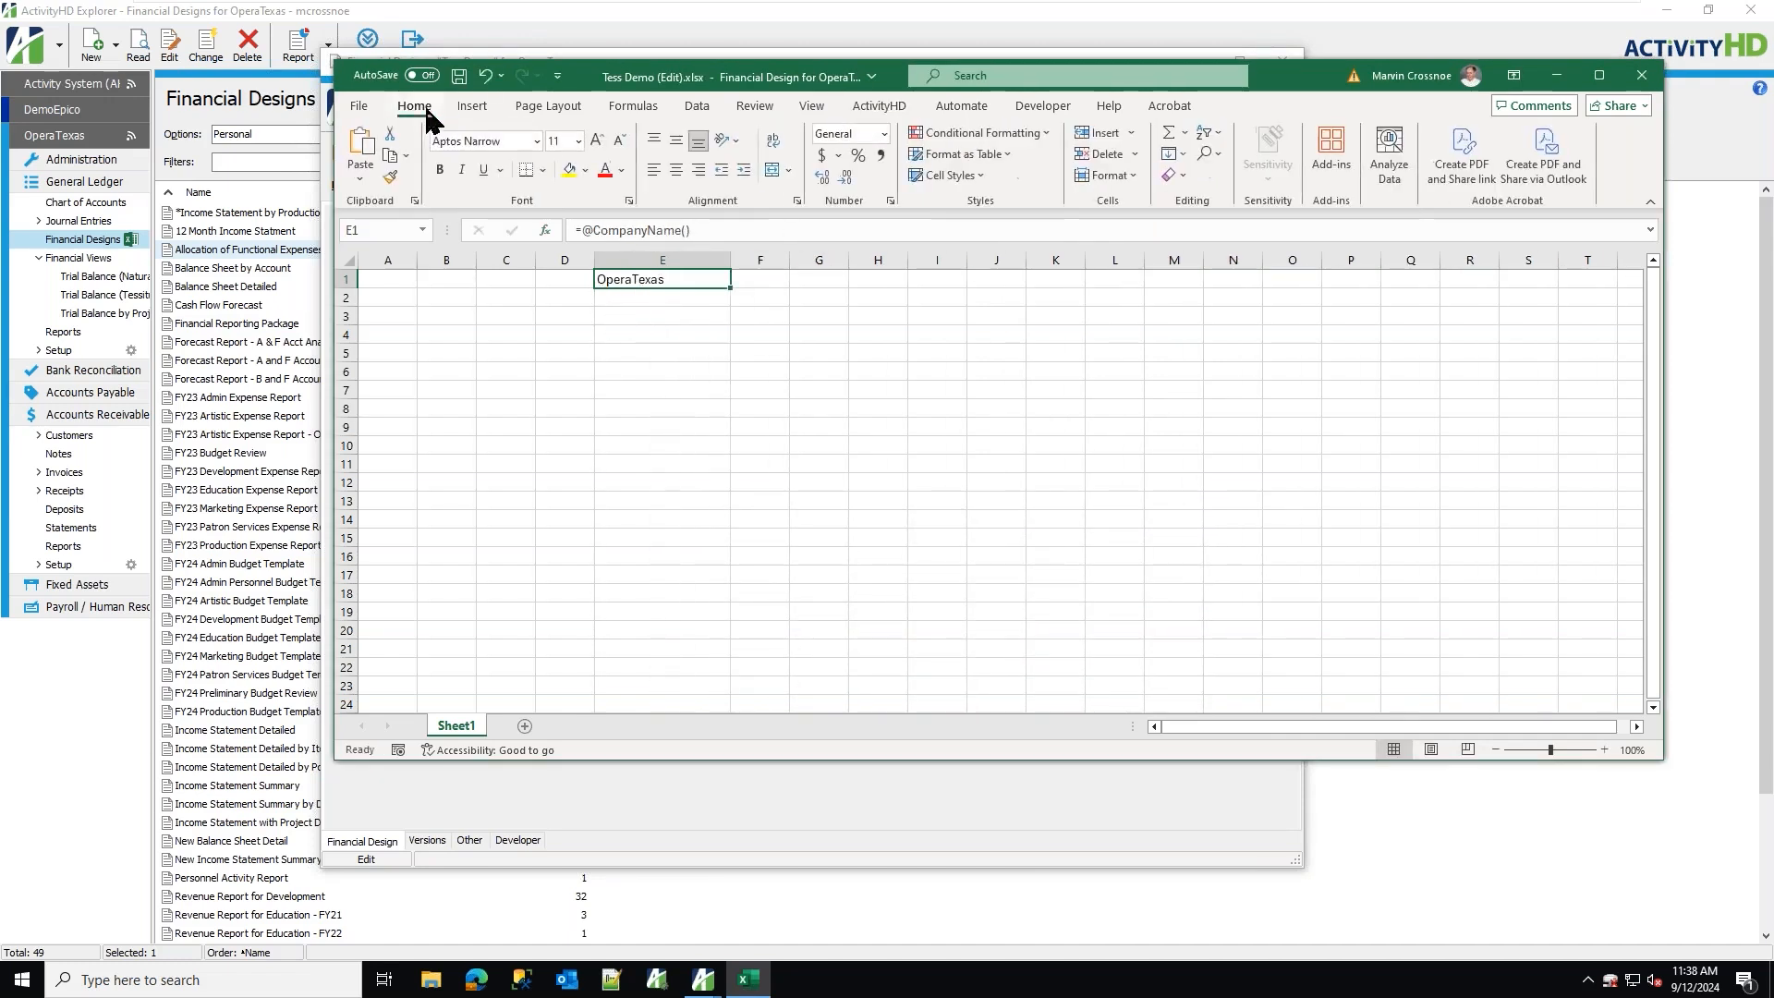
pyautogui.click(606, 170)
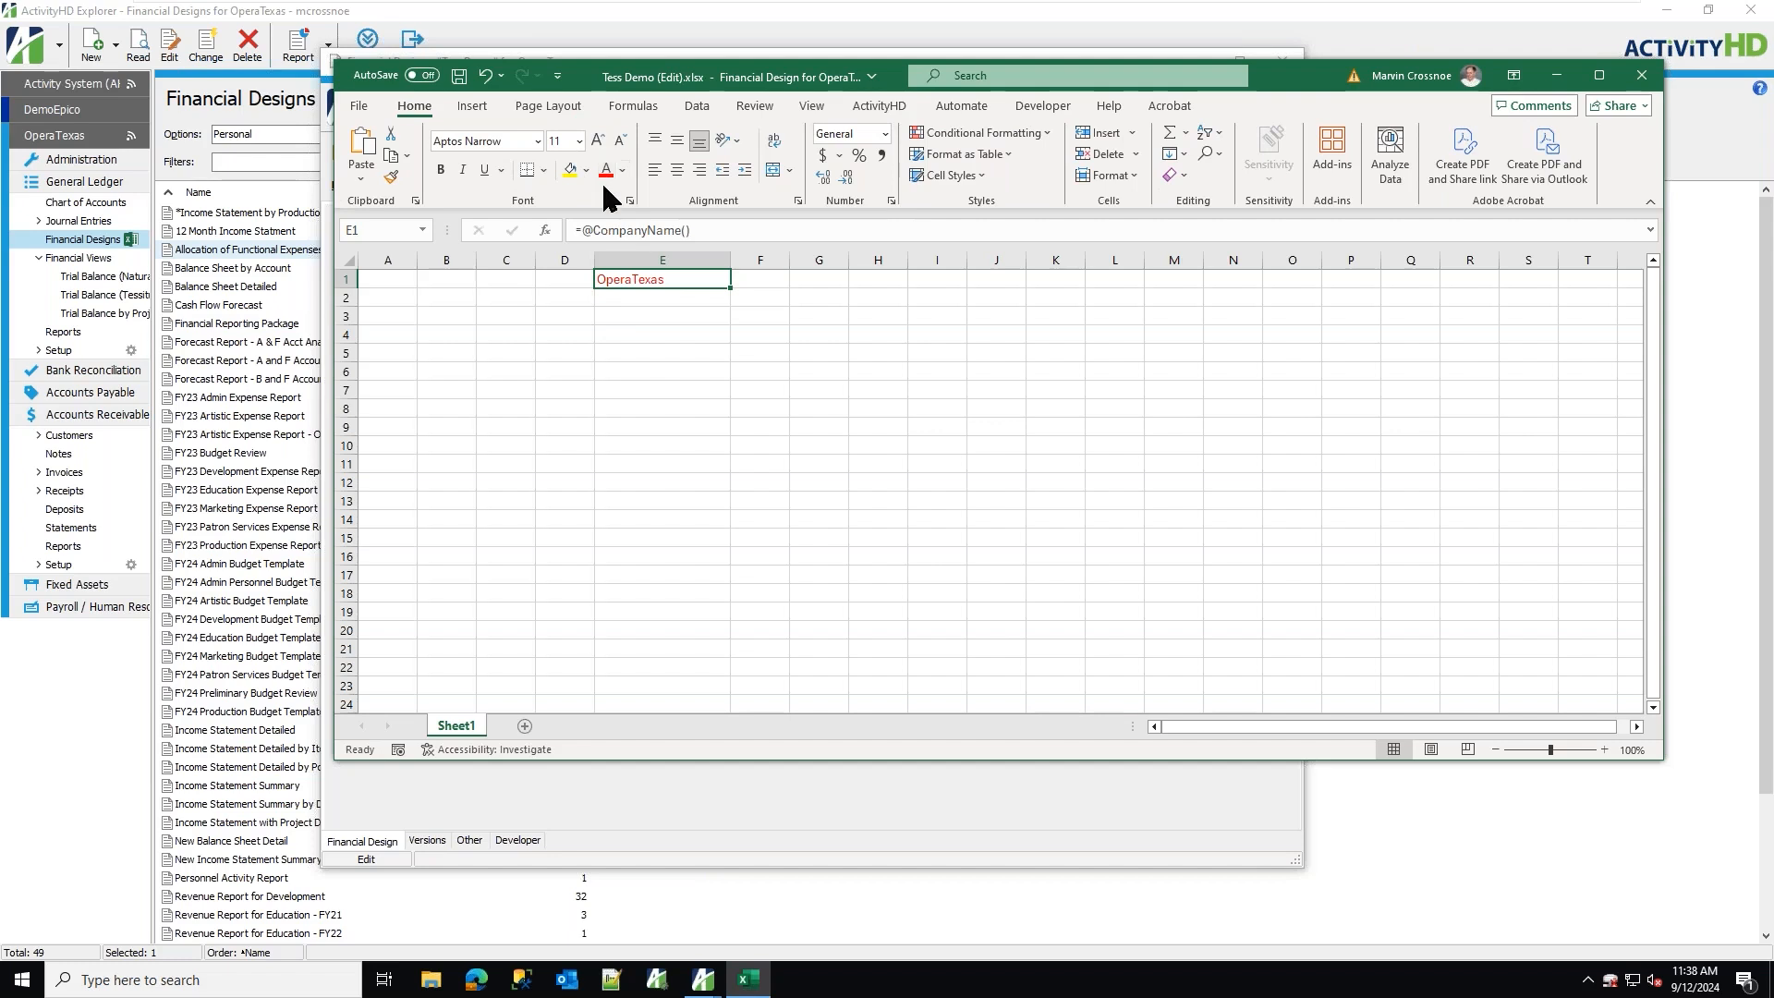
pyautogui.click(599, 144)
pyautogui.click(600, 143)
pyautogui.click(600, 143)
pyautogui.click(600, 143)
pyautogui.click(600, 143)
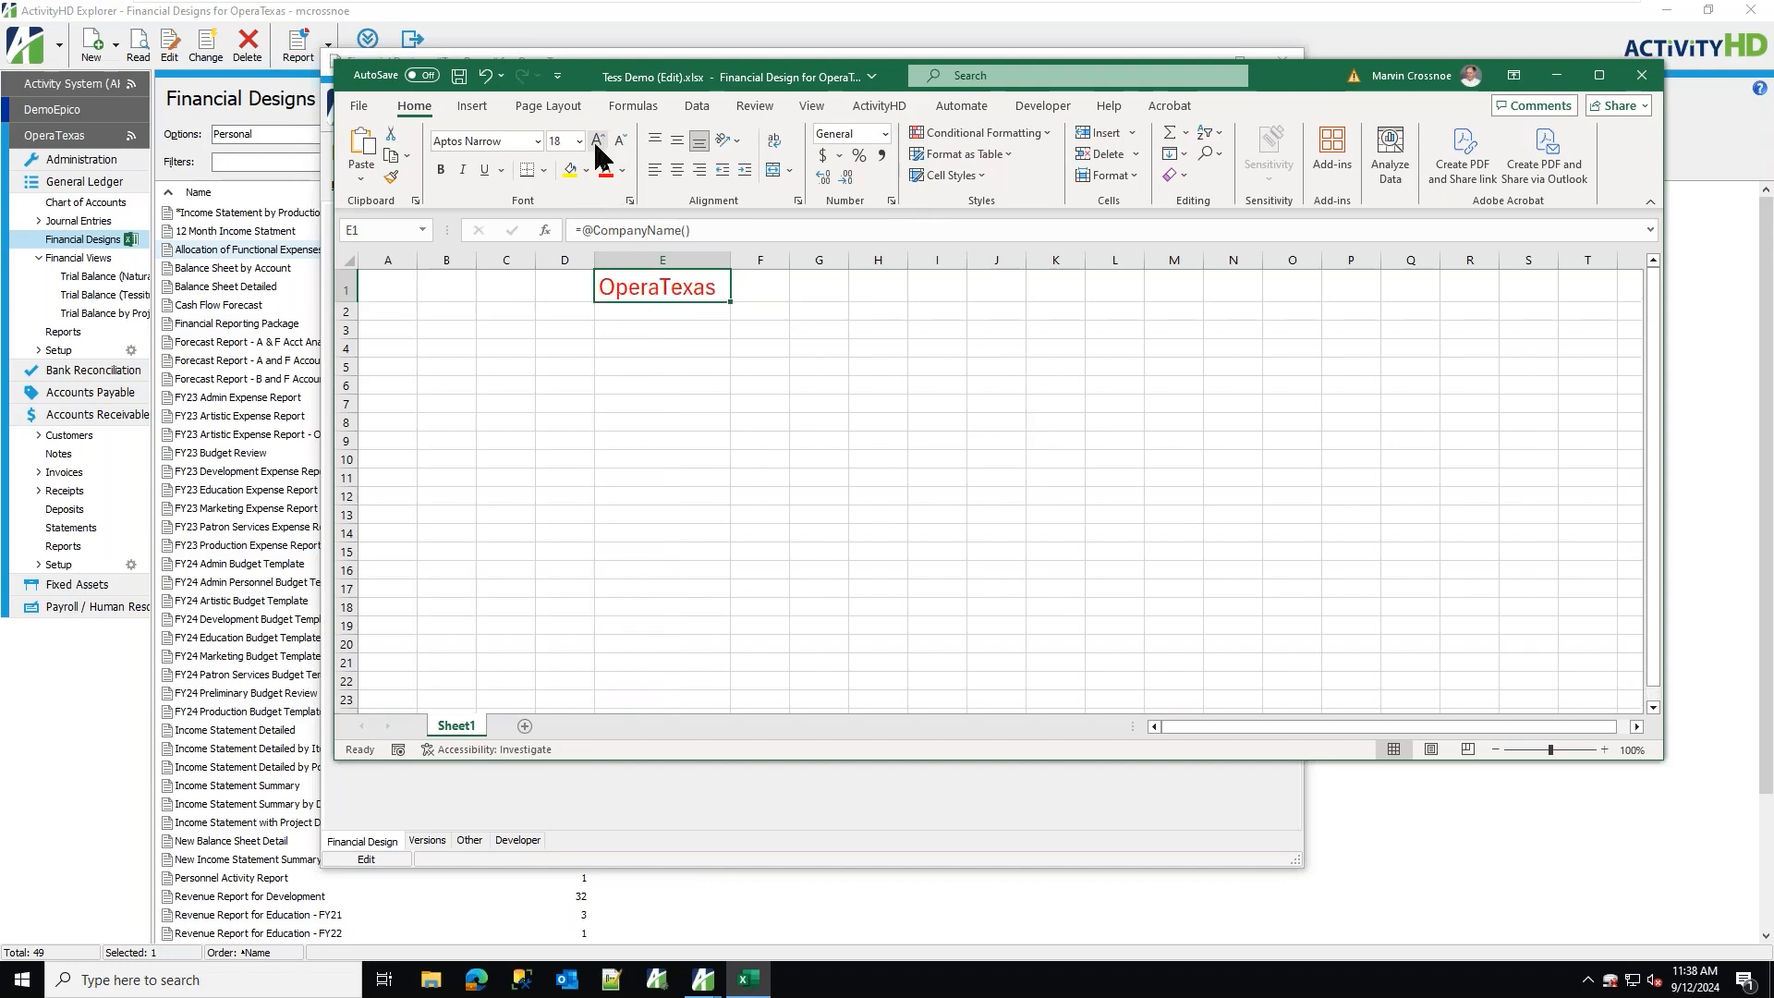
# Make the company name in cell E1 bold.
pyautogui.click(441, 169)
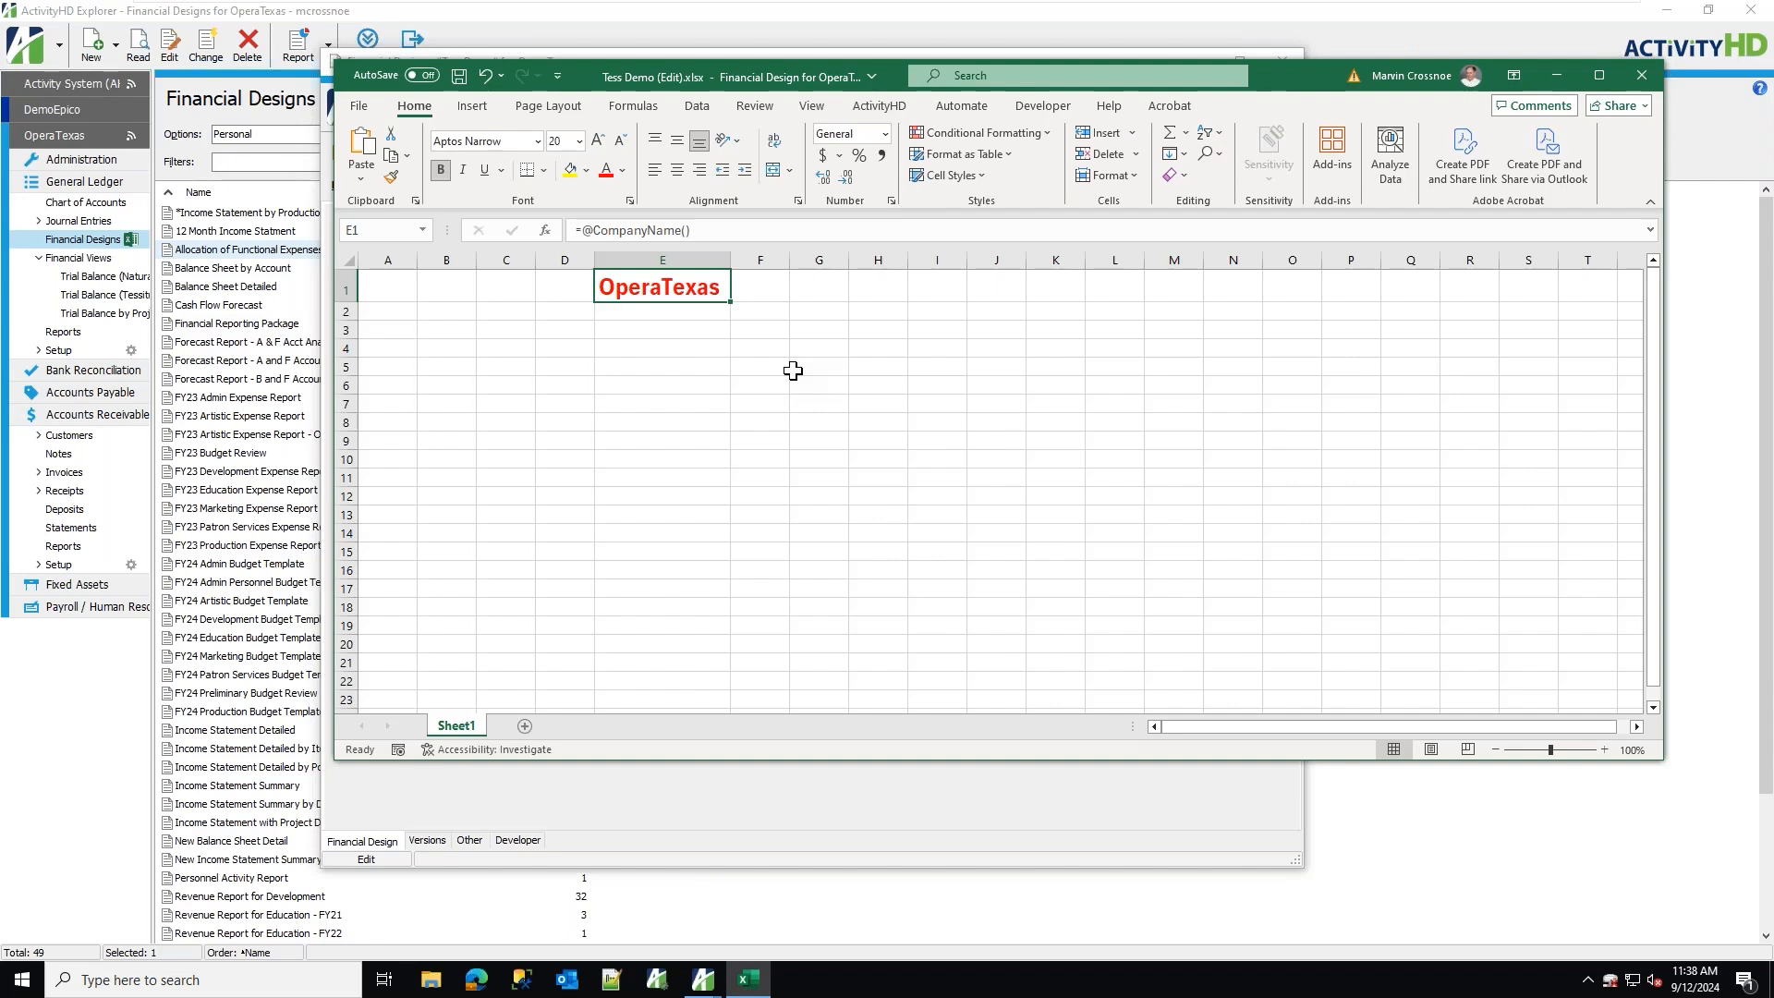
# Insert the As of Period End date function in cell E2.
pyautogui.click(629, 312)
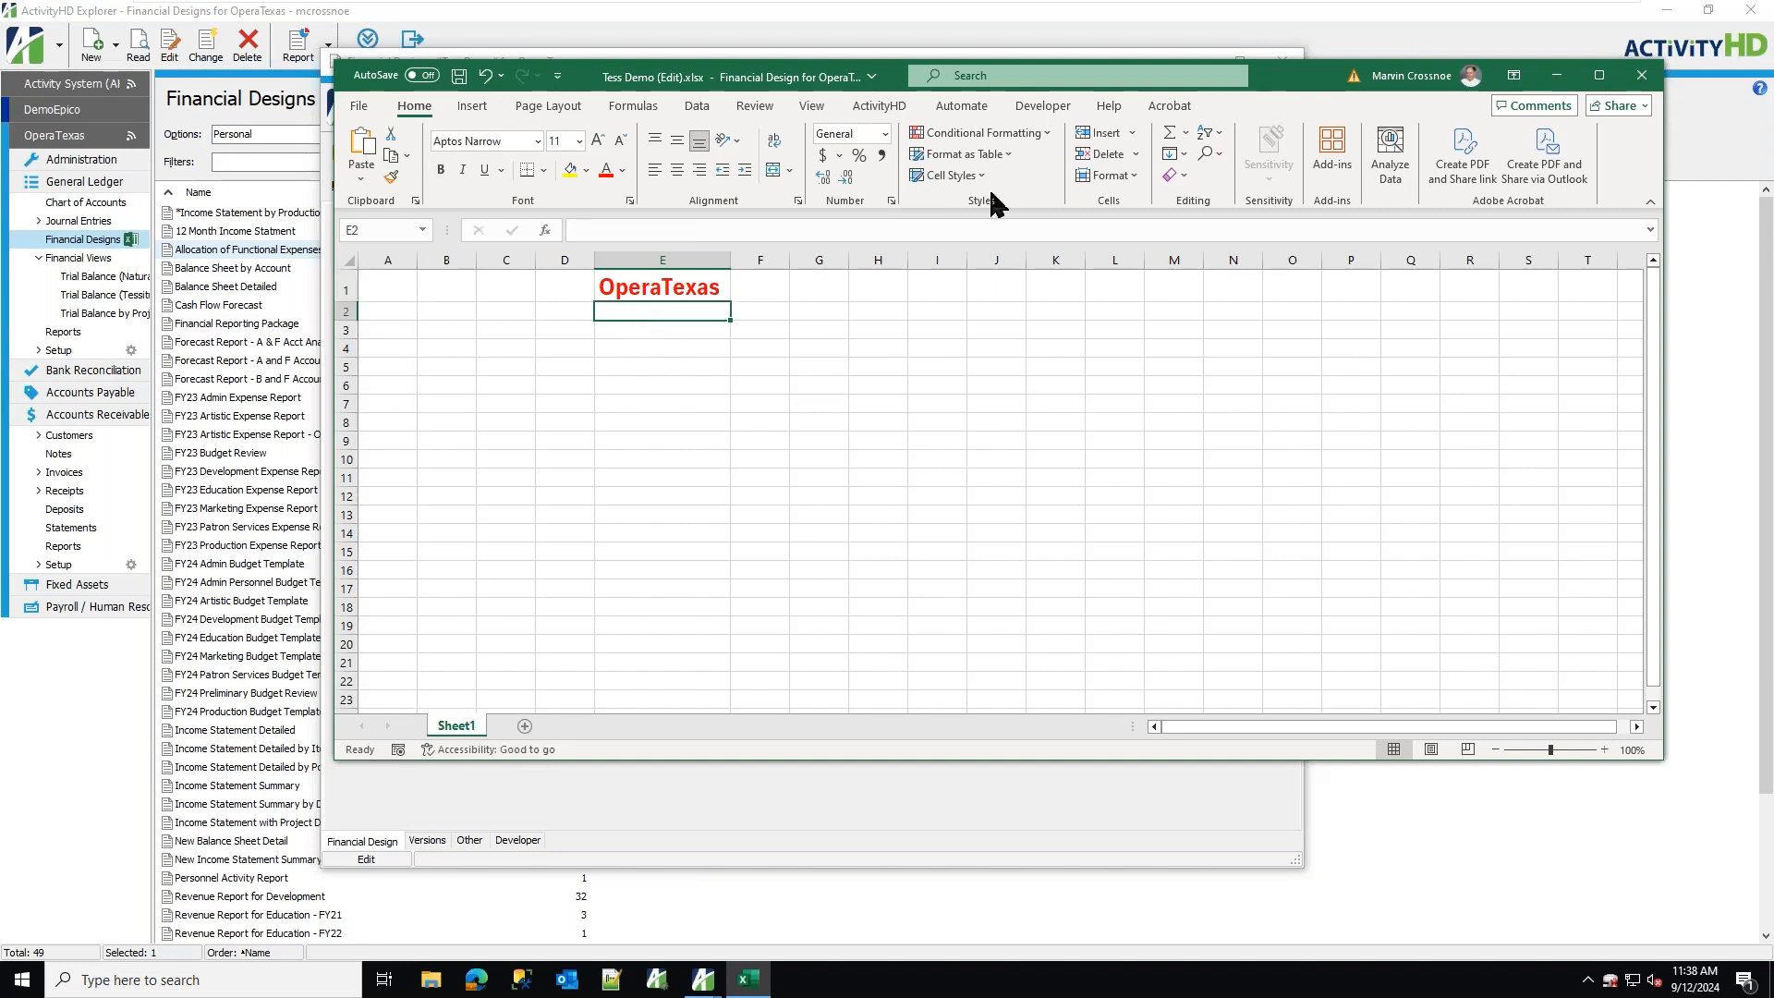
pyautogui.click(879, 105)
pyautogui.click(971, 175)
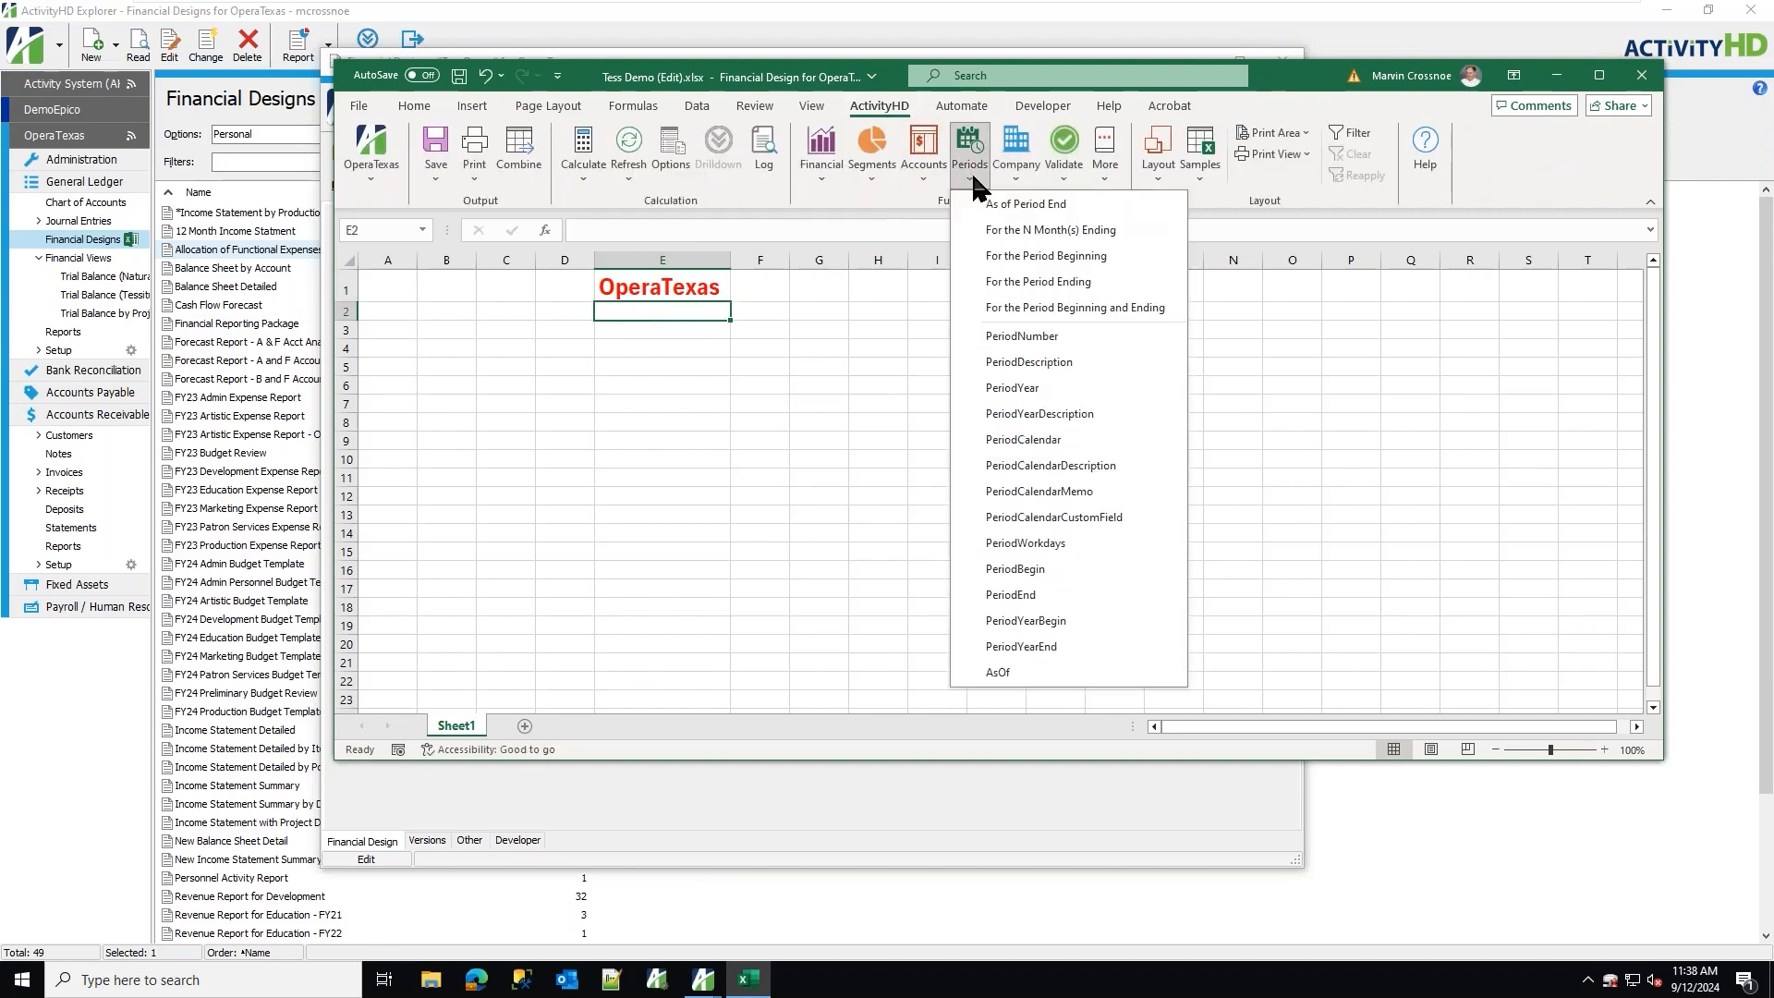
pyautogui.click(1023, 204)
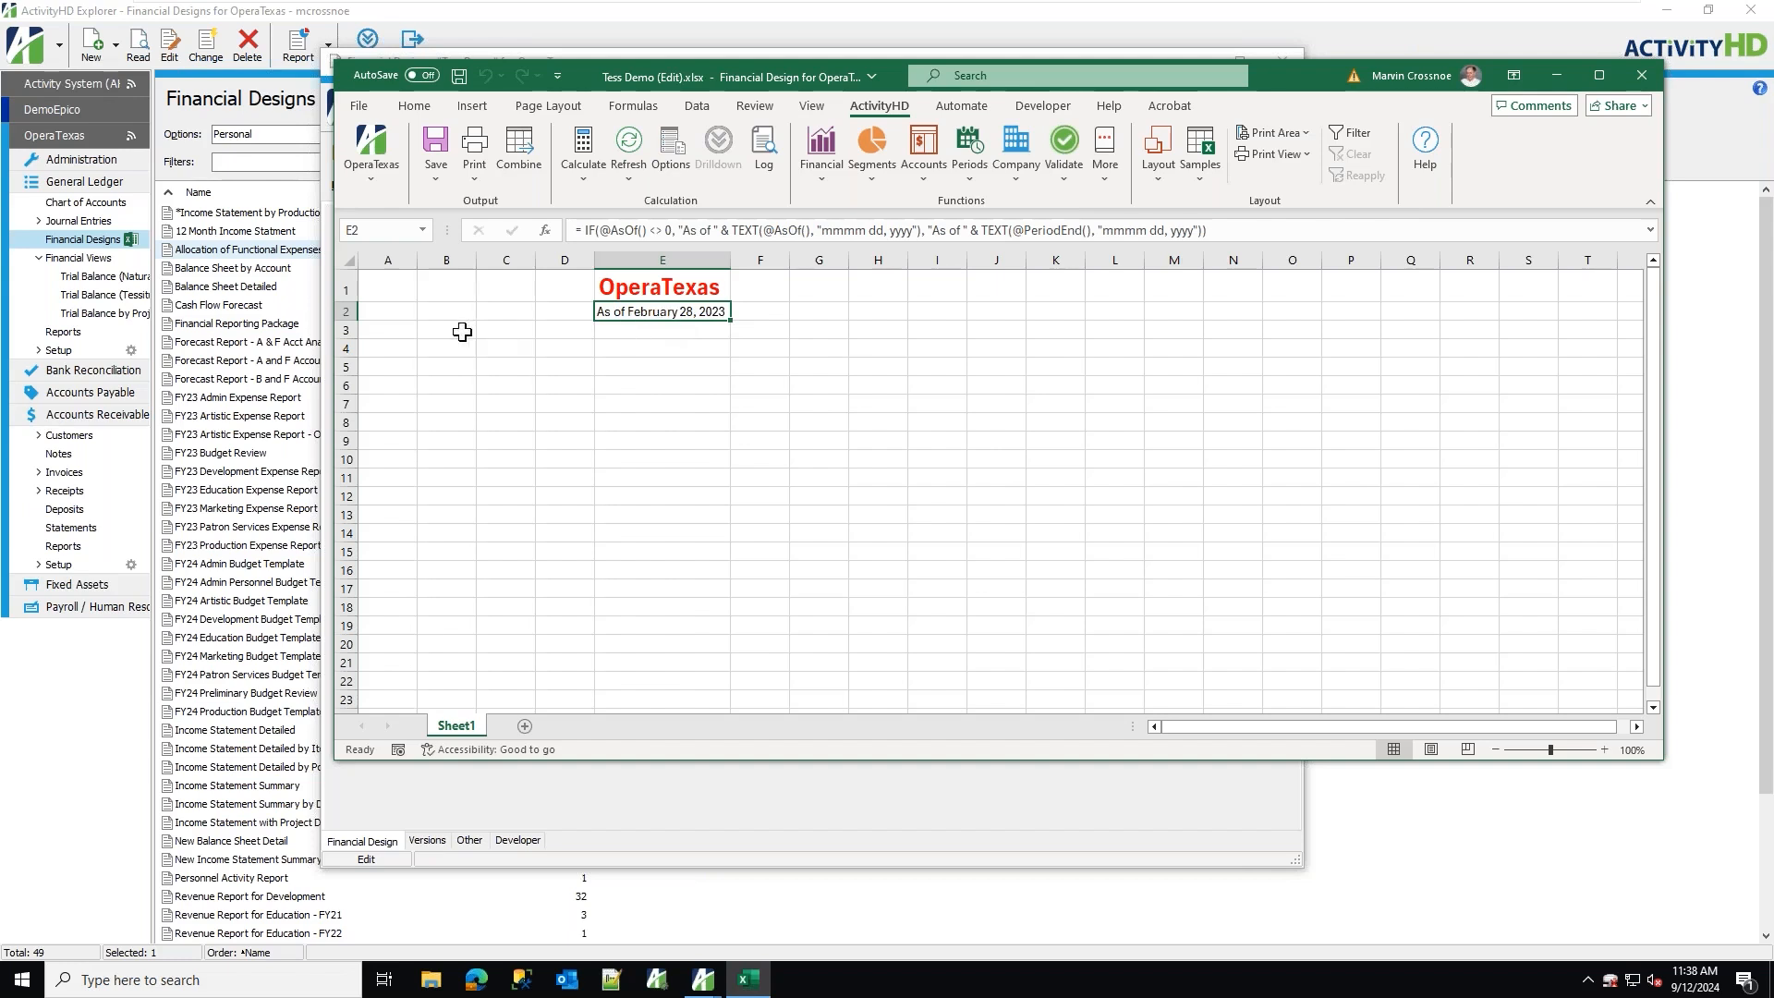
# Insert the AccountDescription function in cell B4 with account code 10000-00-a.
pyautogui.click(435, 347)
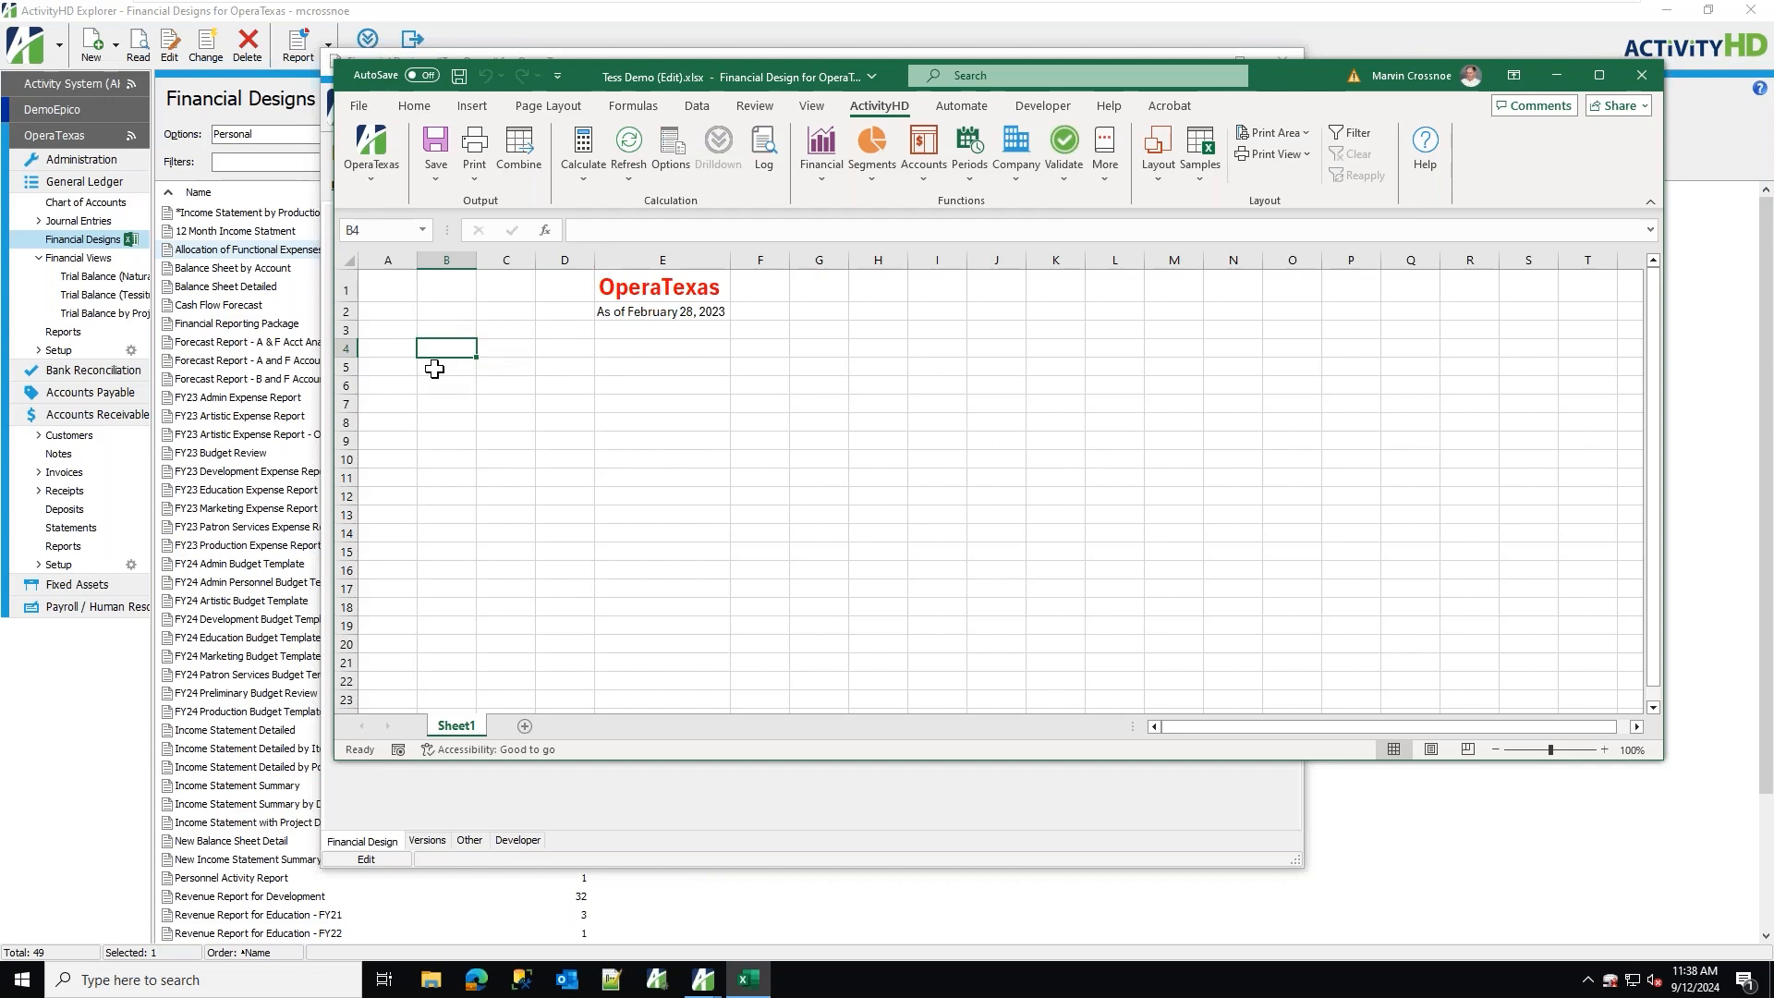
pyautogui.click(923, 161)
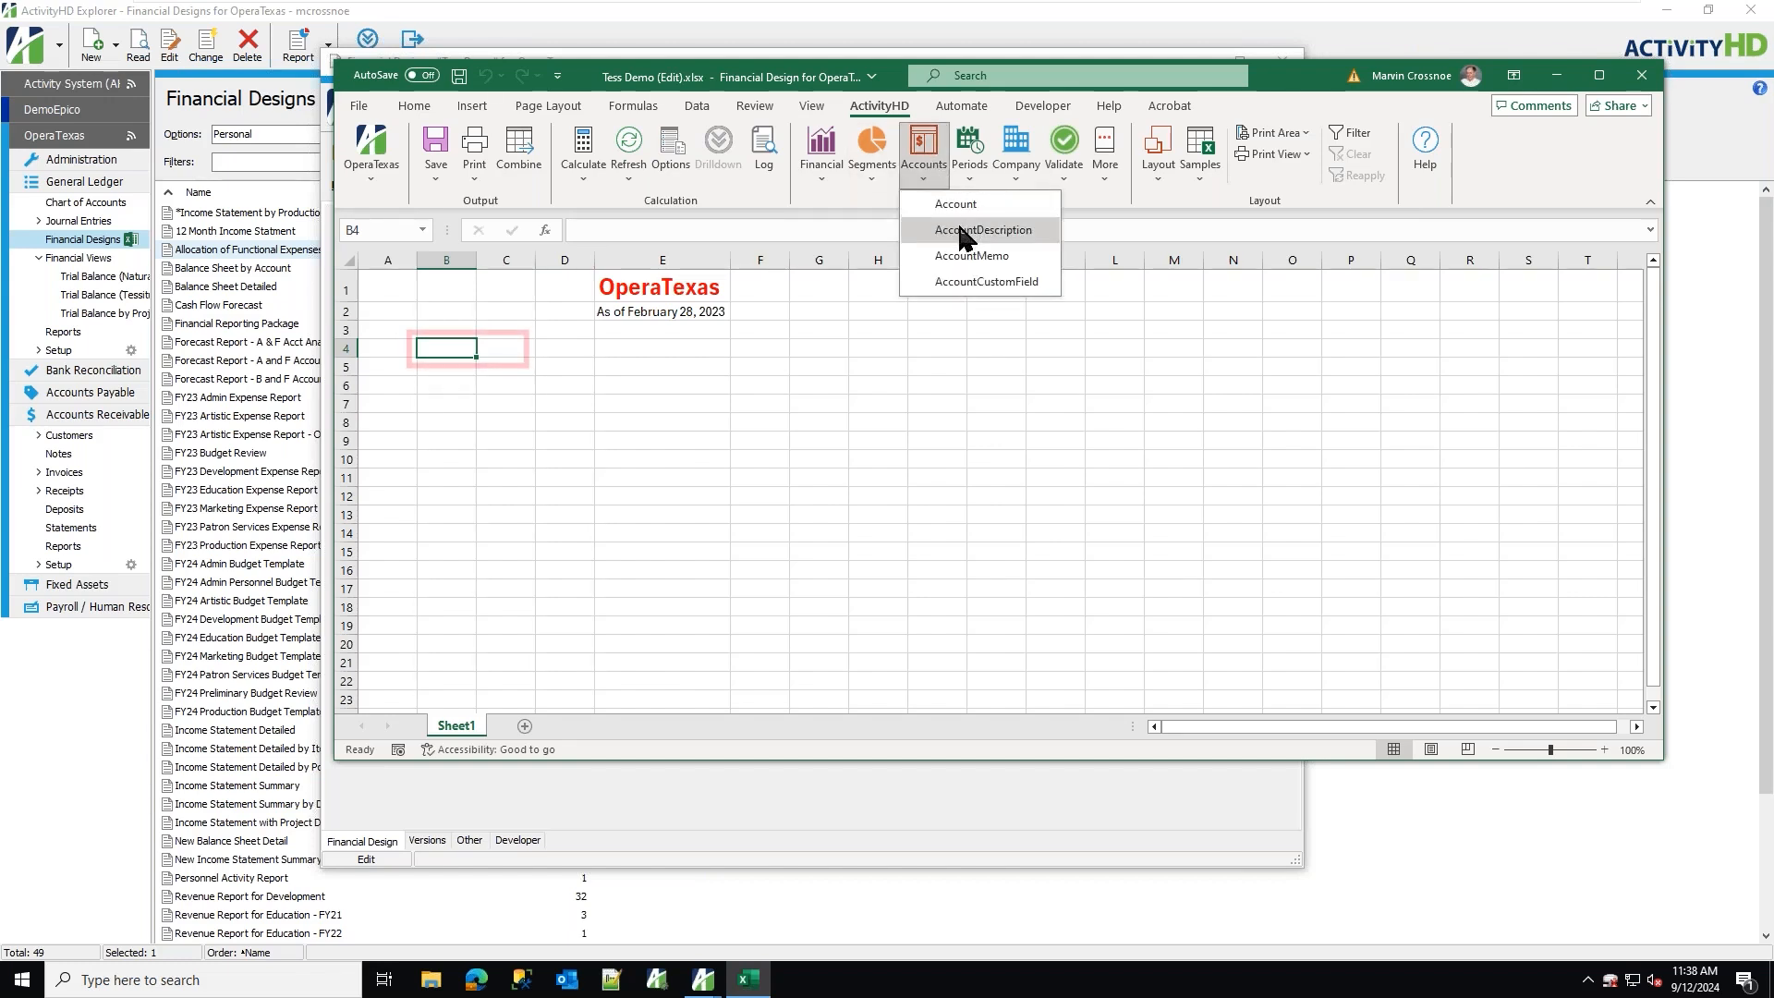
pyautogui.click(961, 230)
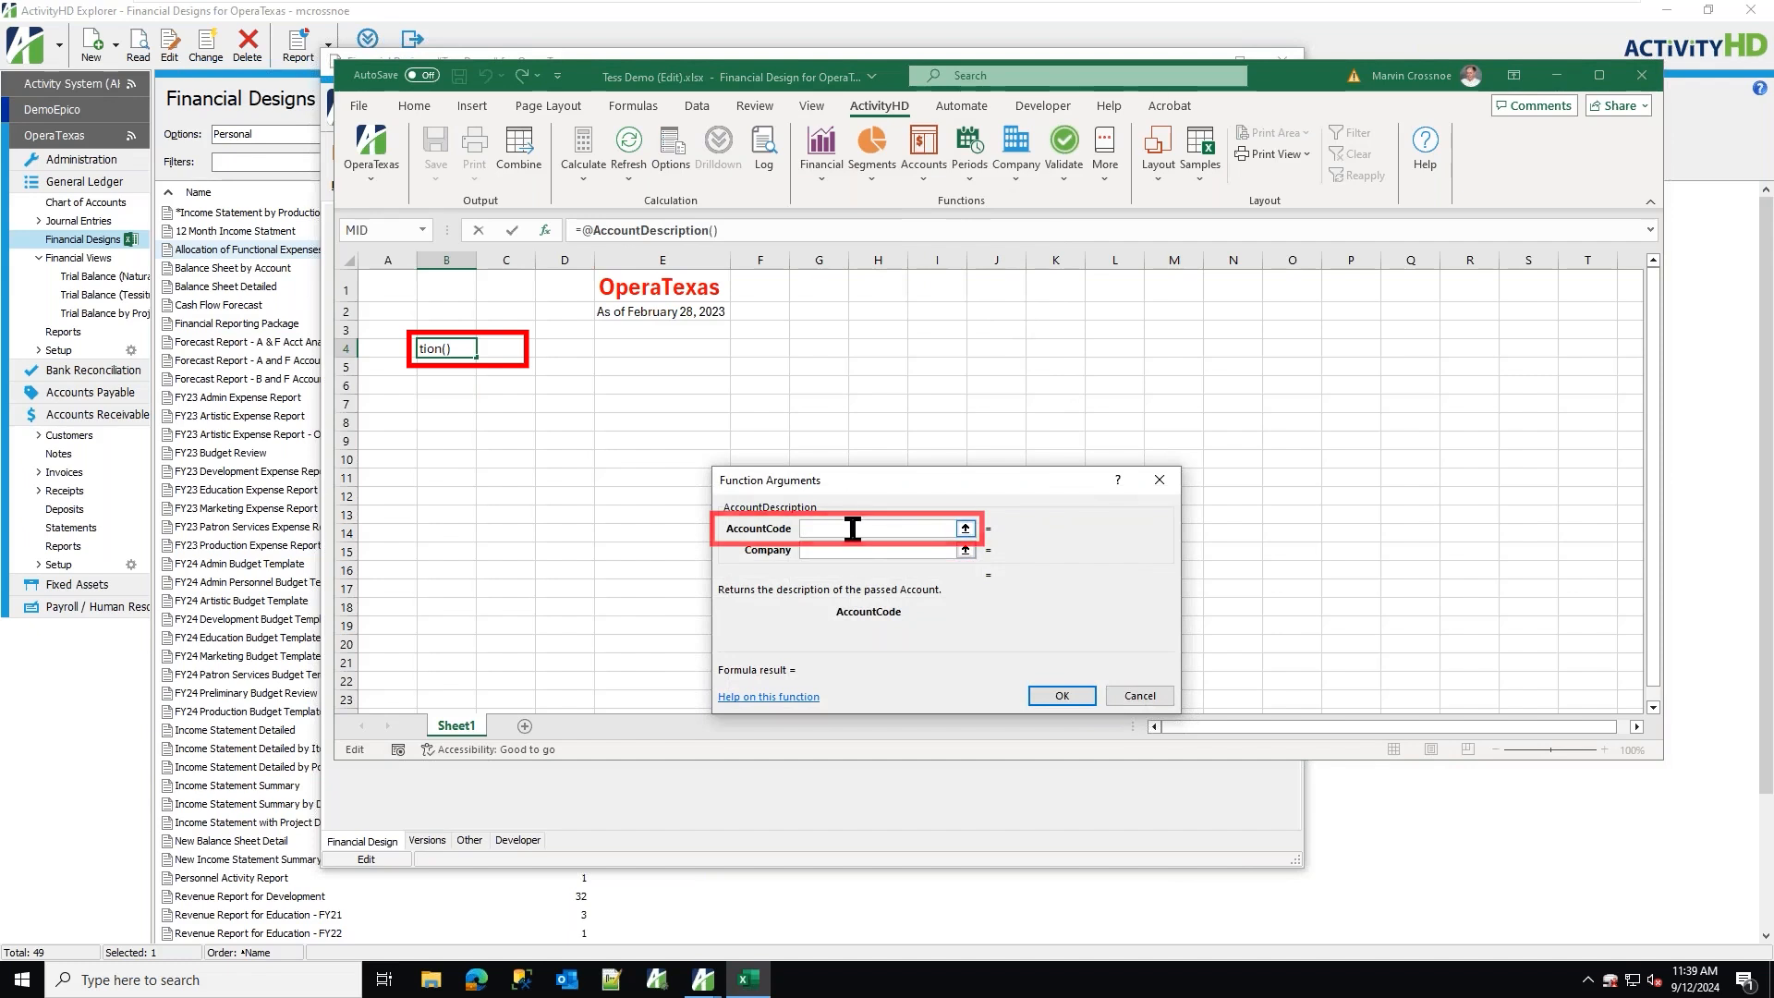
pyautogui.click(852, 529)
pyautogui.write('1000')
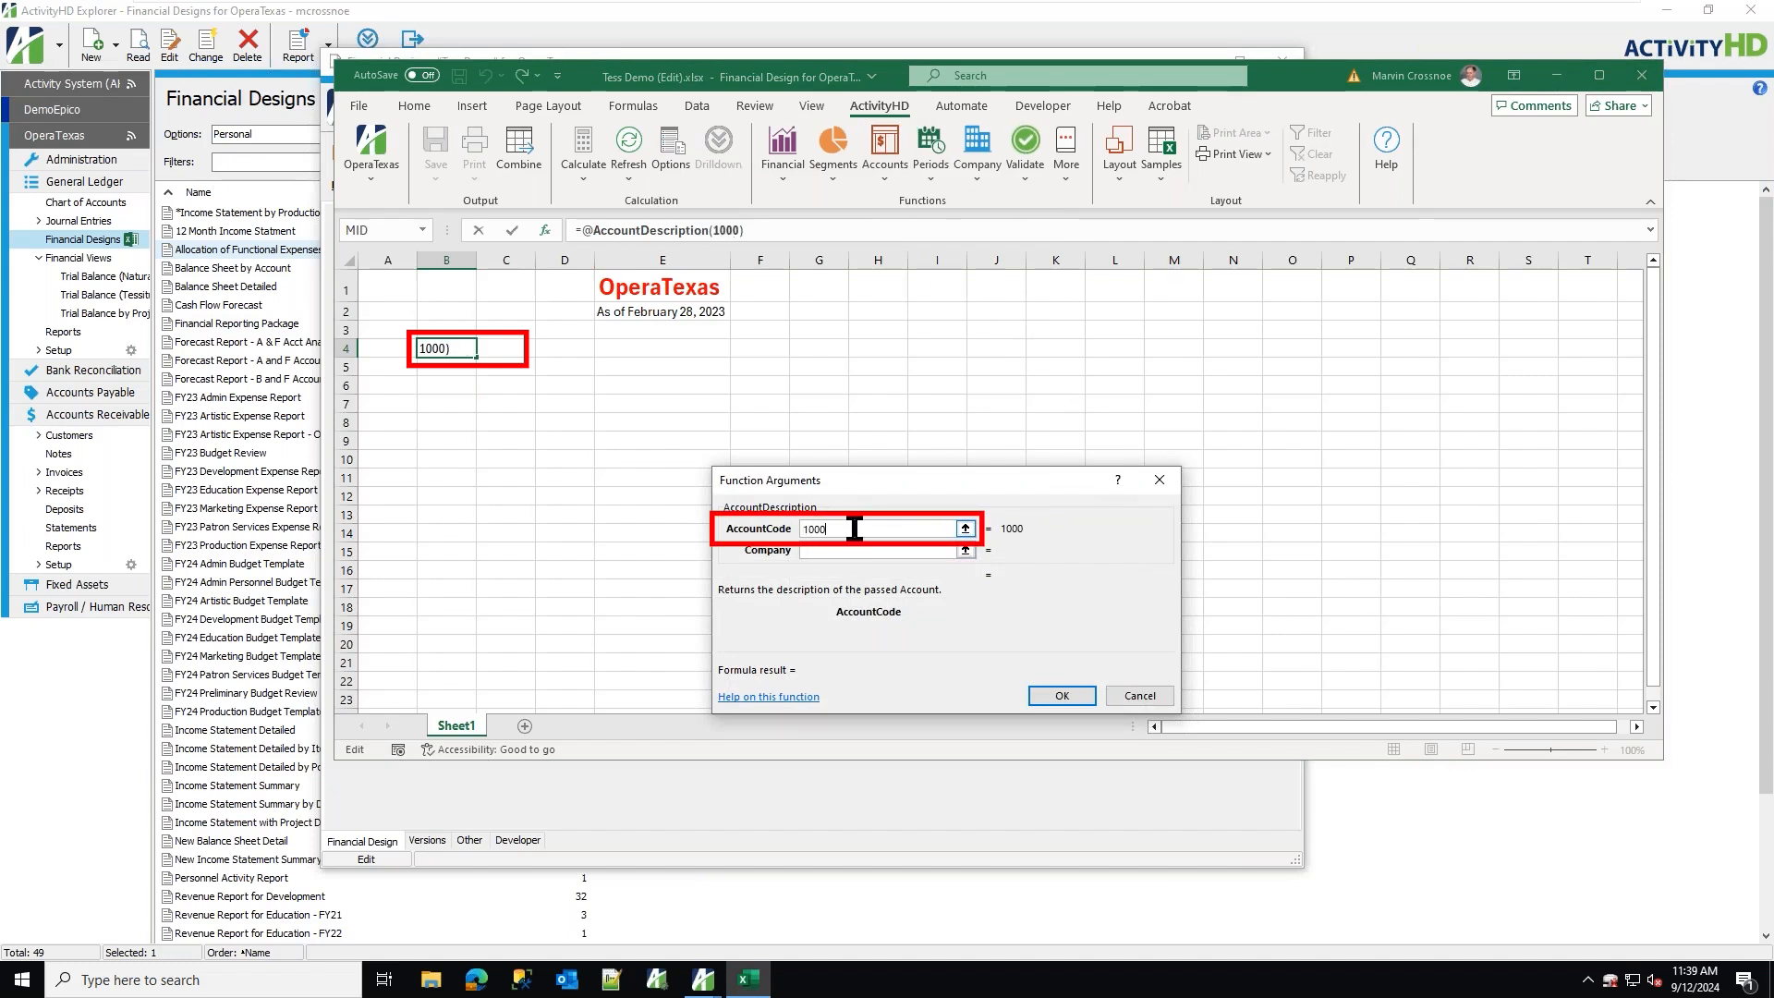
pyautogui.write('00-00-a')
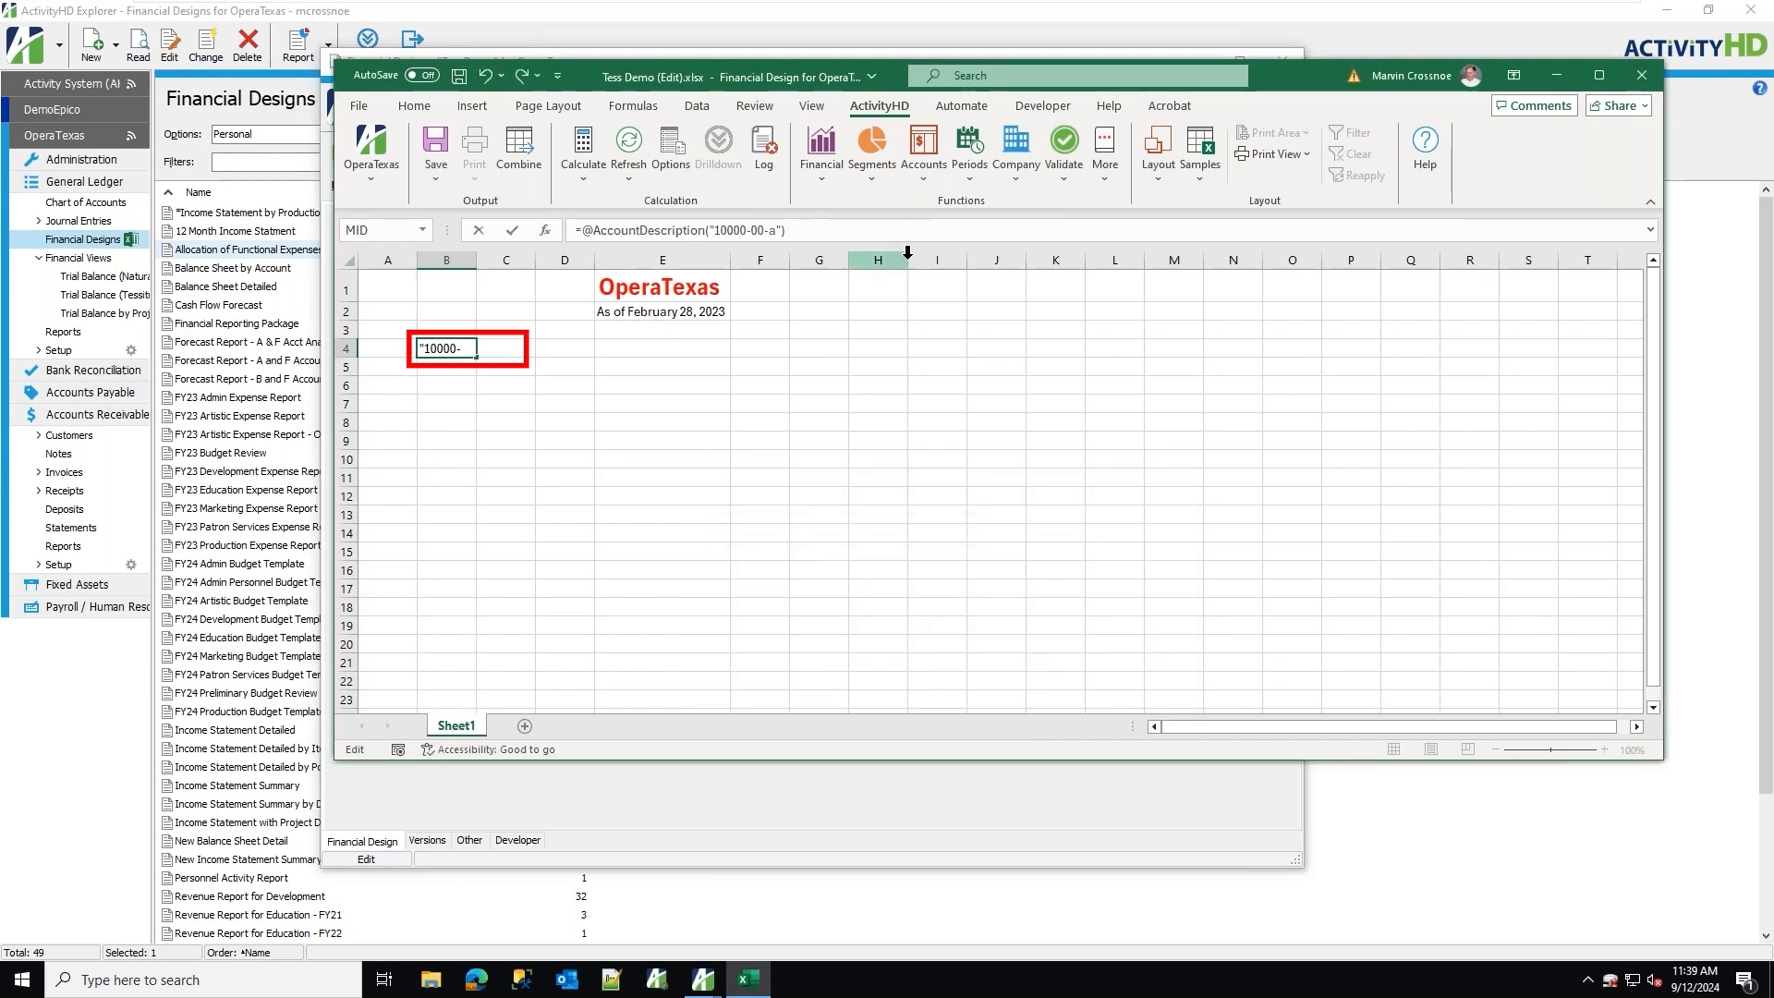
pyautogui.press('Return')
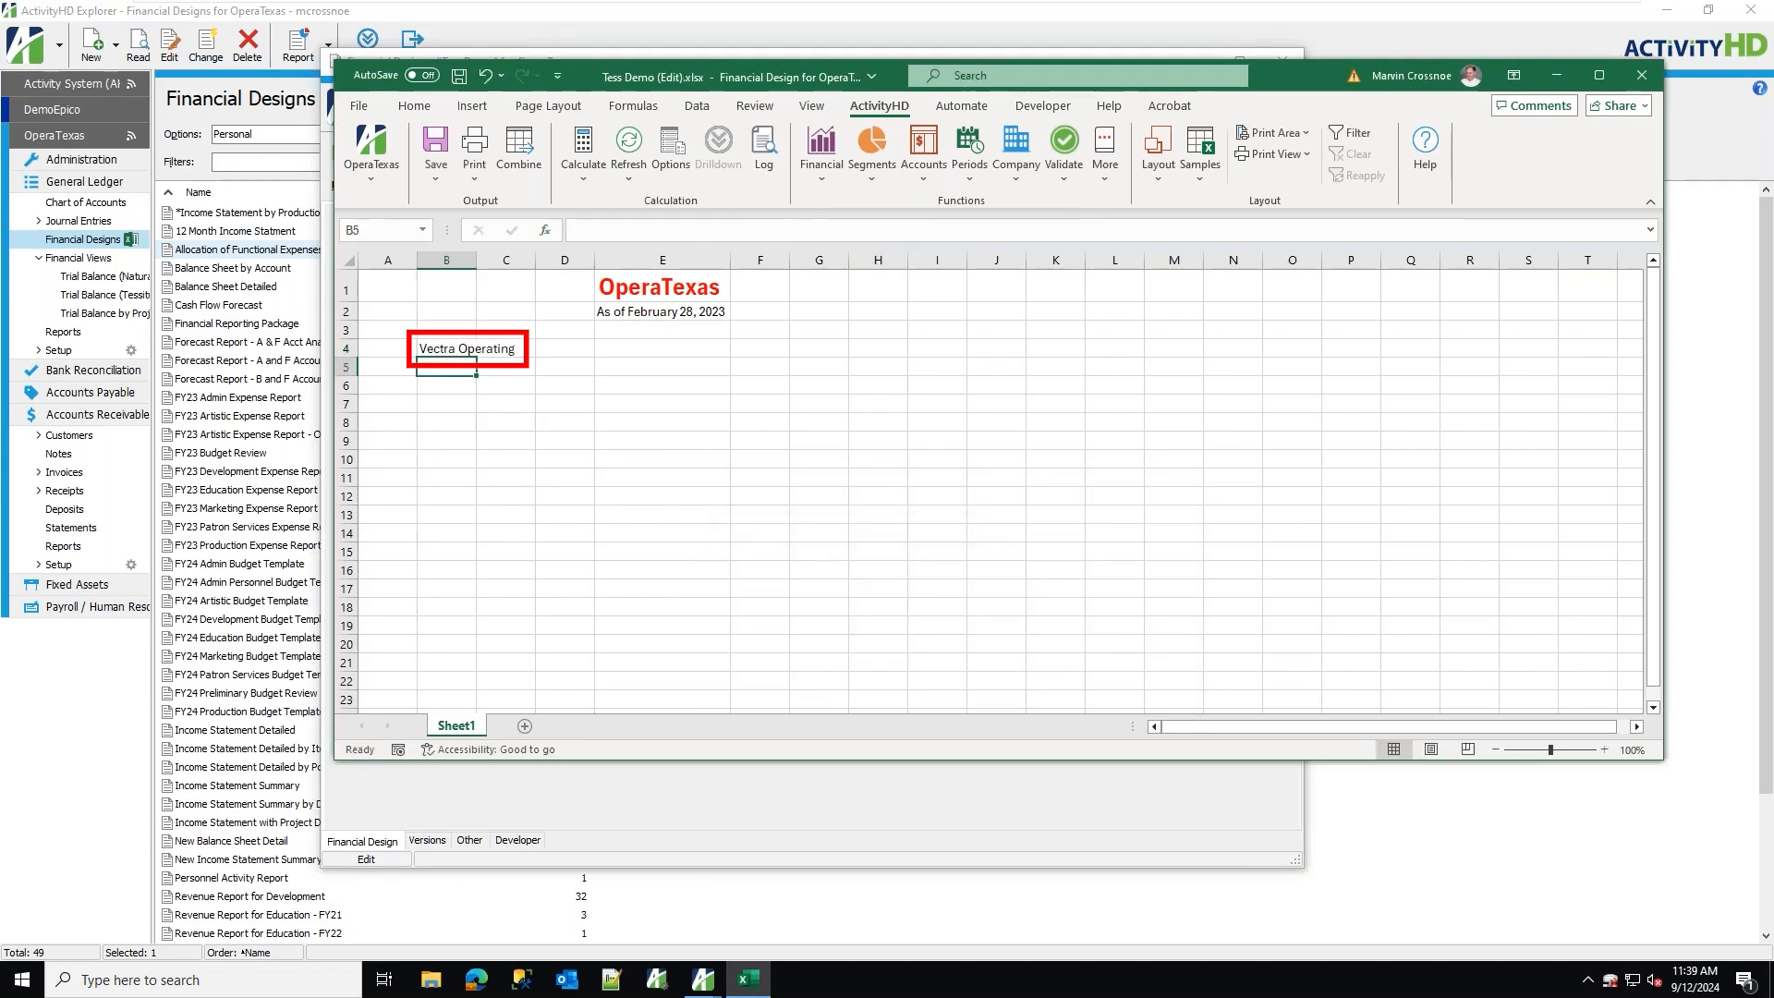
# Insert the Balance function in cell G4, pasting the items expression gl.account=10000-00-a as Items1.
pyautogui.click(837, 352)
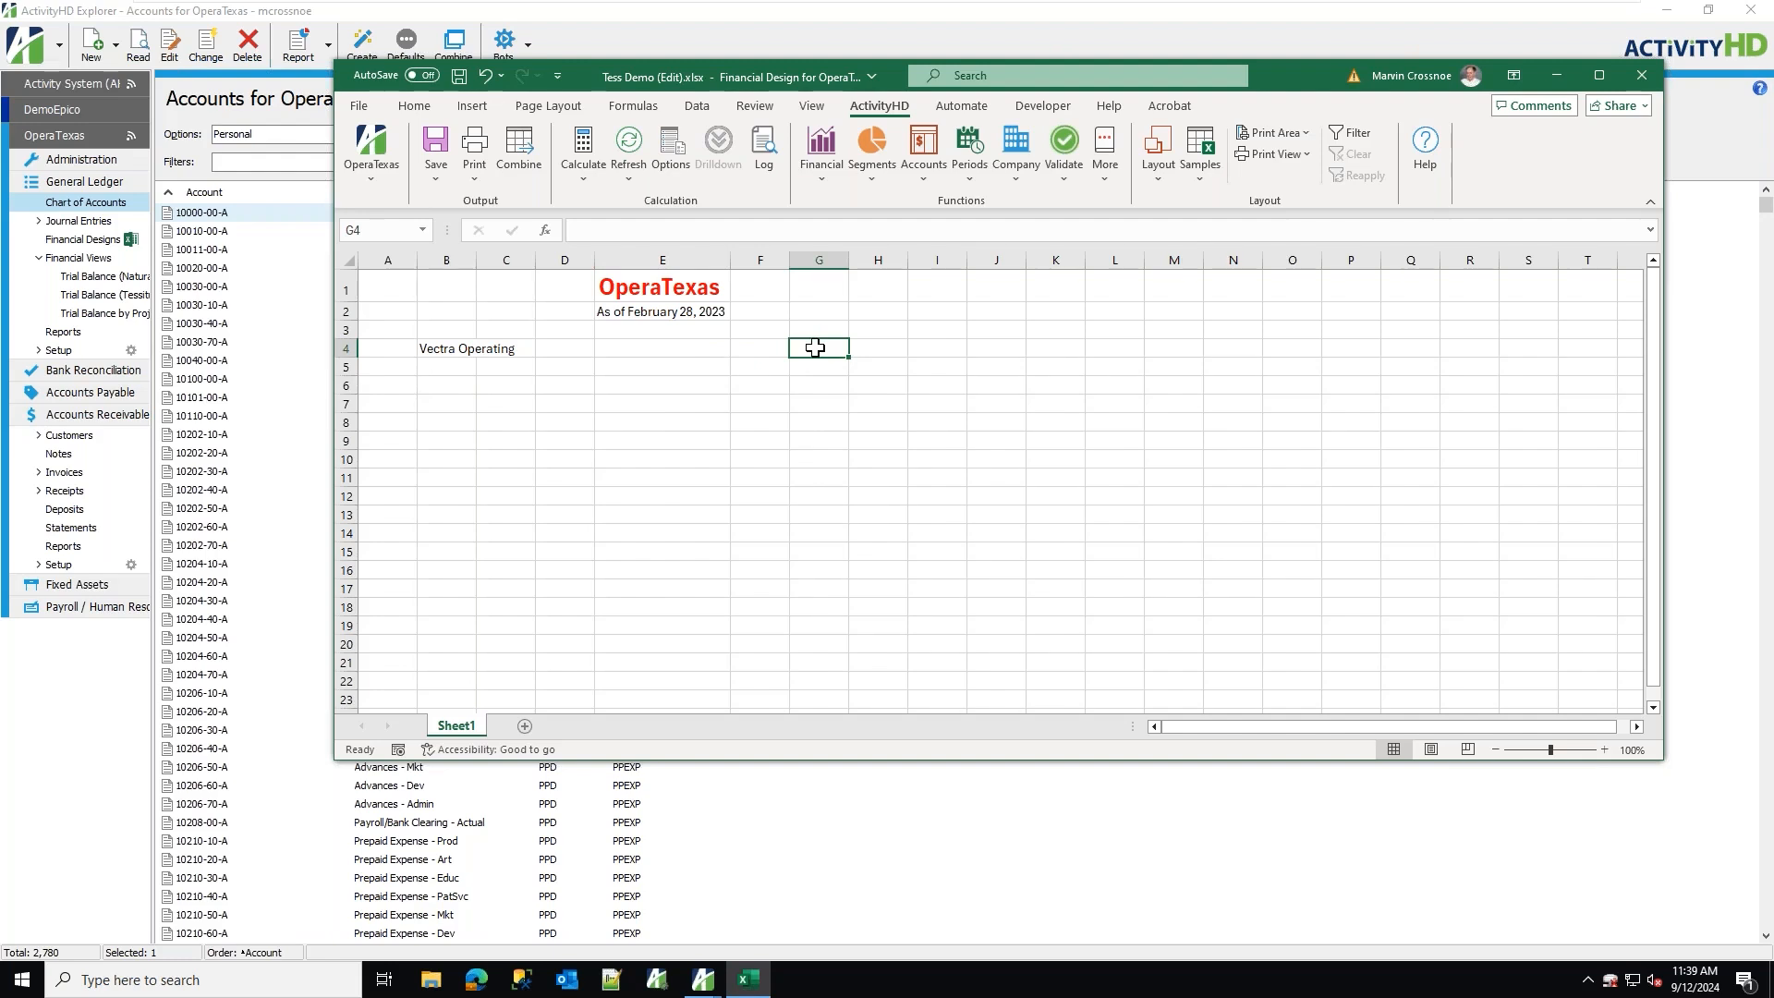
pyautogui.click(828, 173)
pyautogui.click(843, 227)
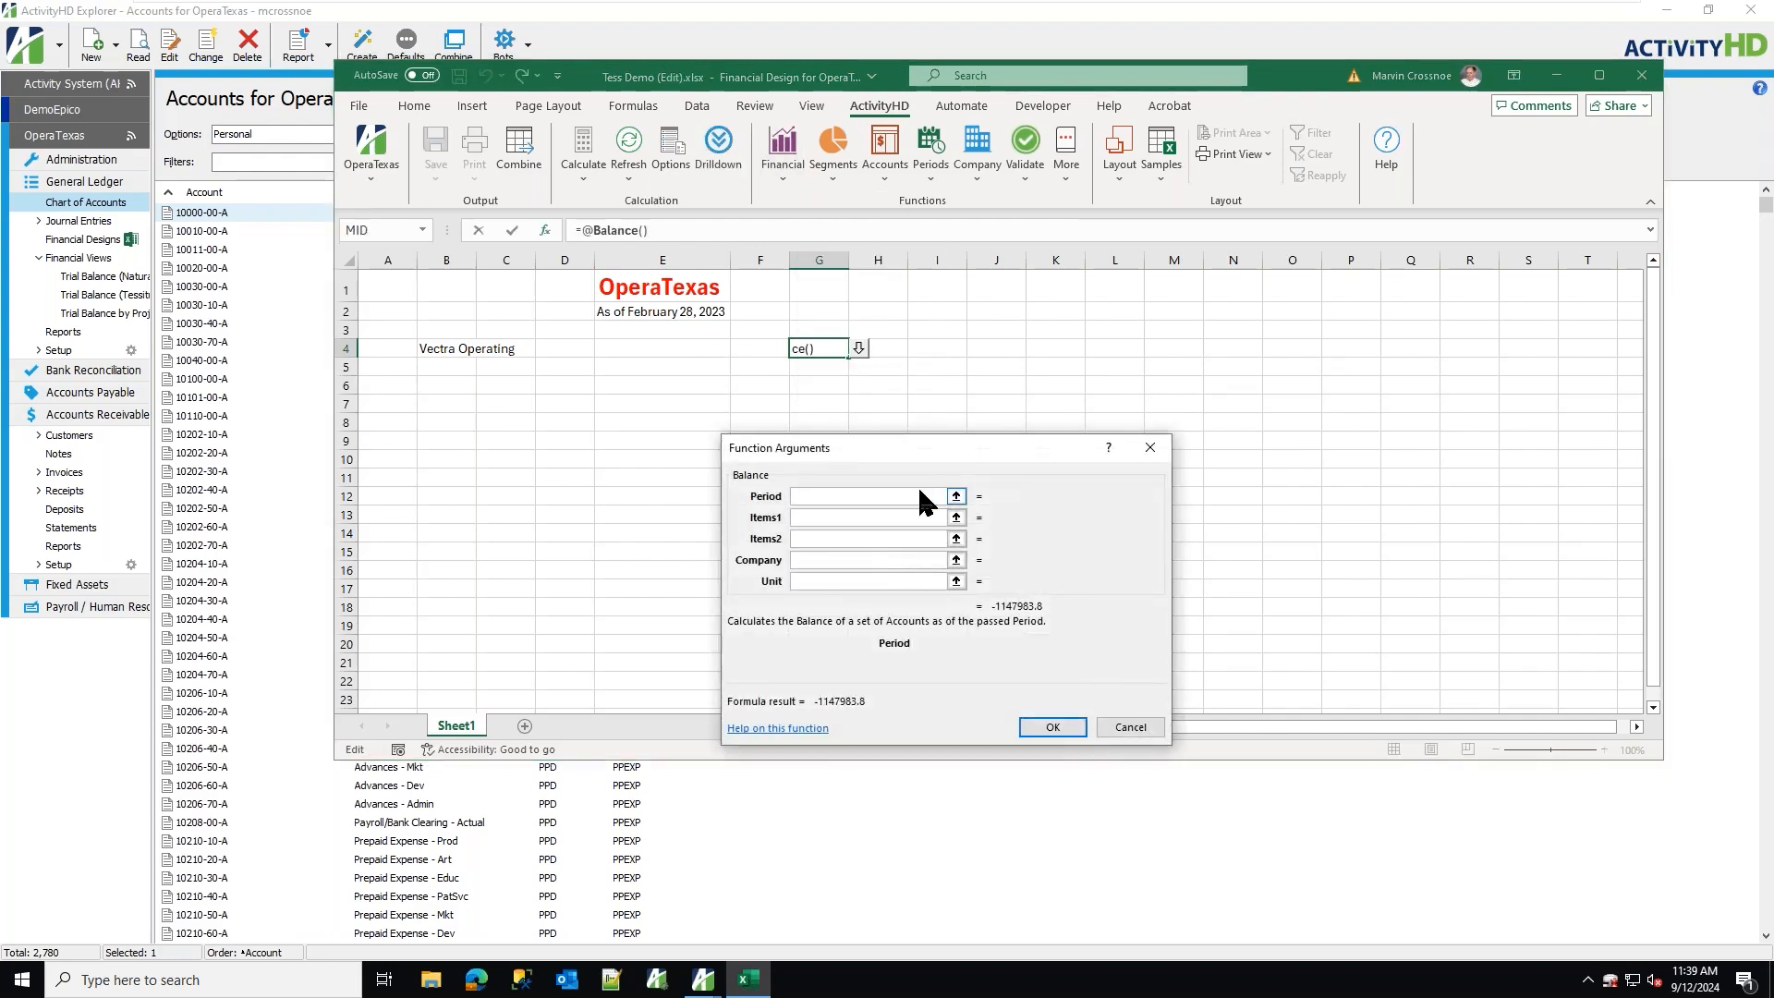
pyautogui.click(814, 513)
pyautogui.write('gl.account=10000-00-a')
pyautogui.press('Return')
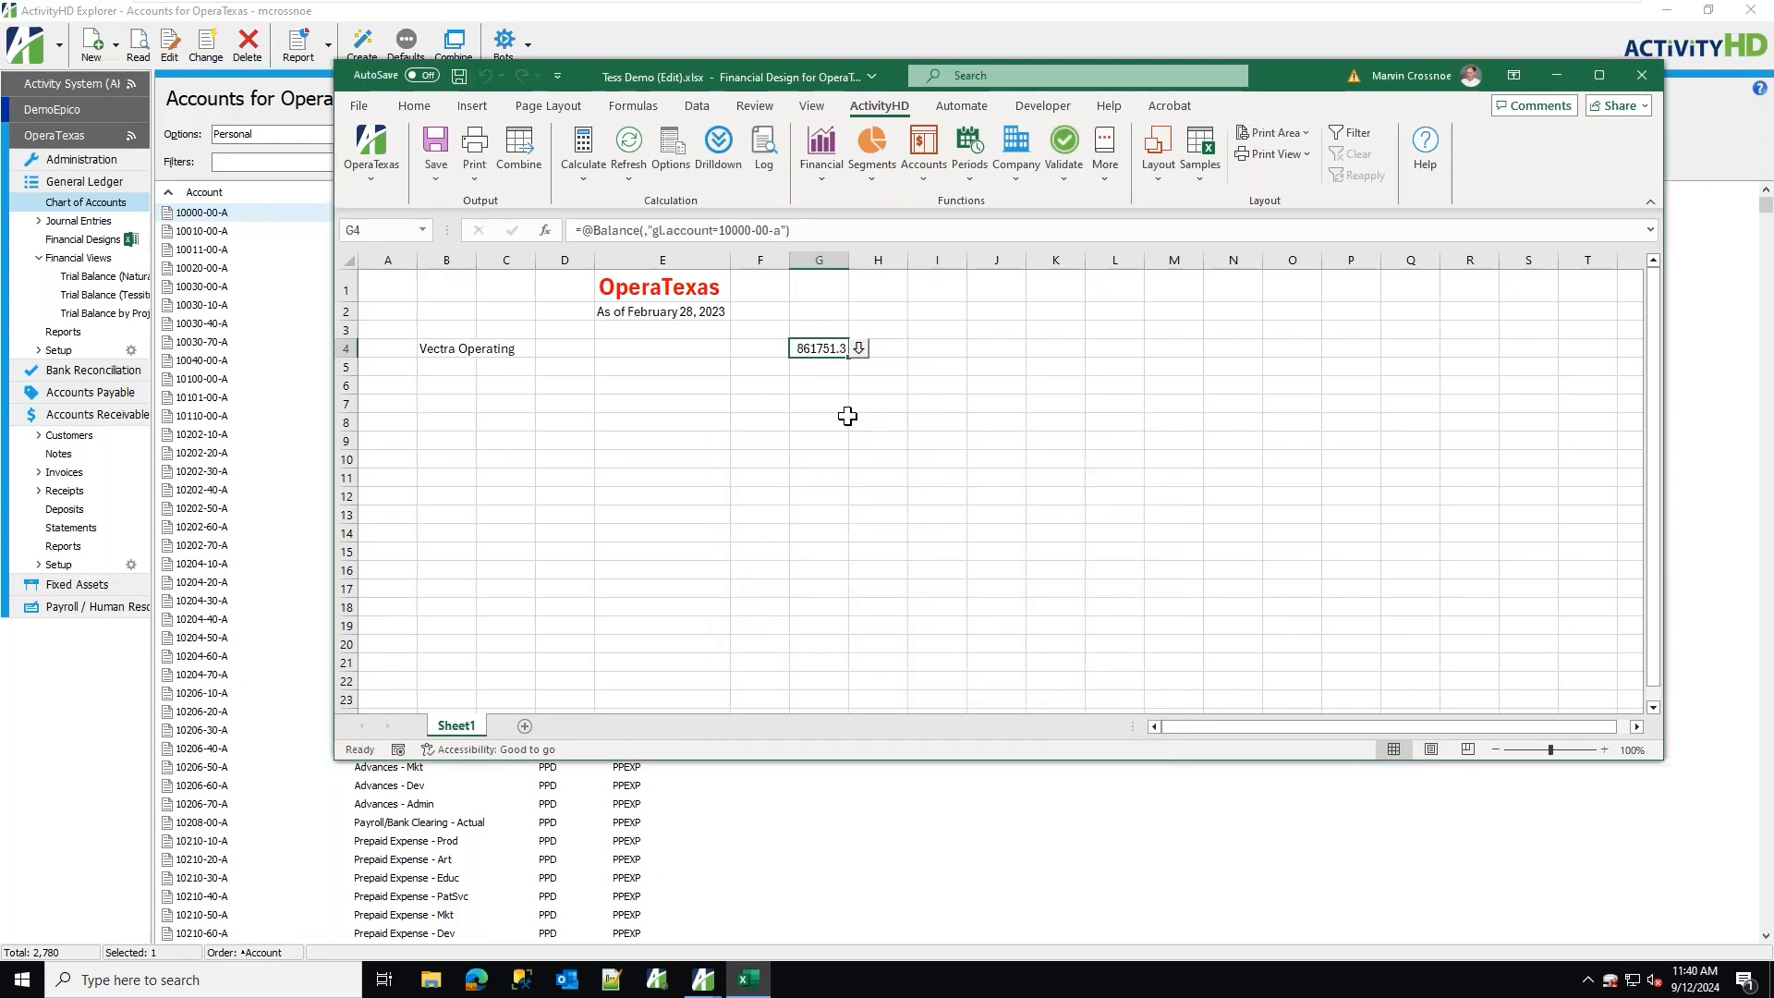
# Apply comma style number formatting to the balance in G4.
pyautogui.click(414, 106)
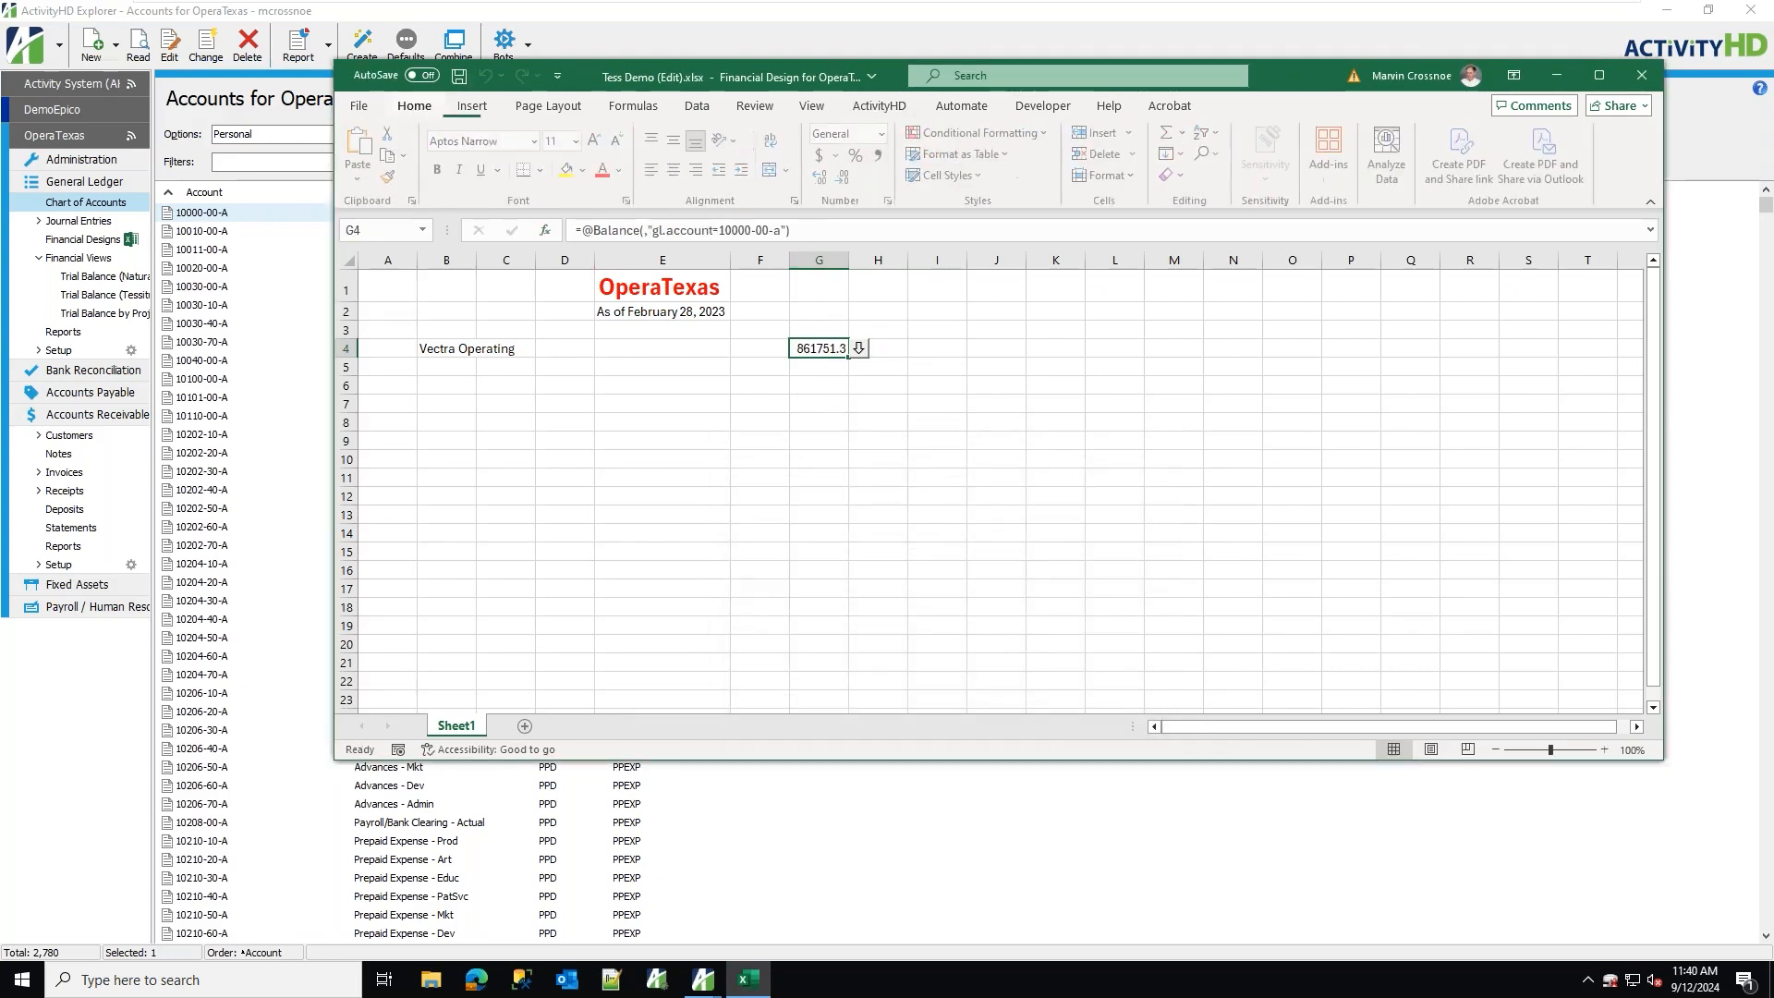
pyautogui.click(882, 155)
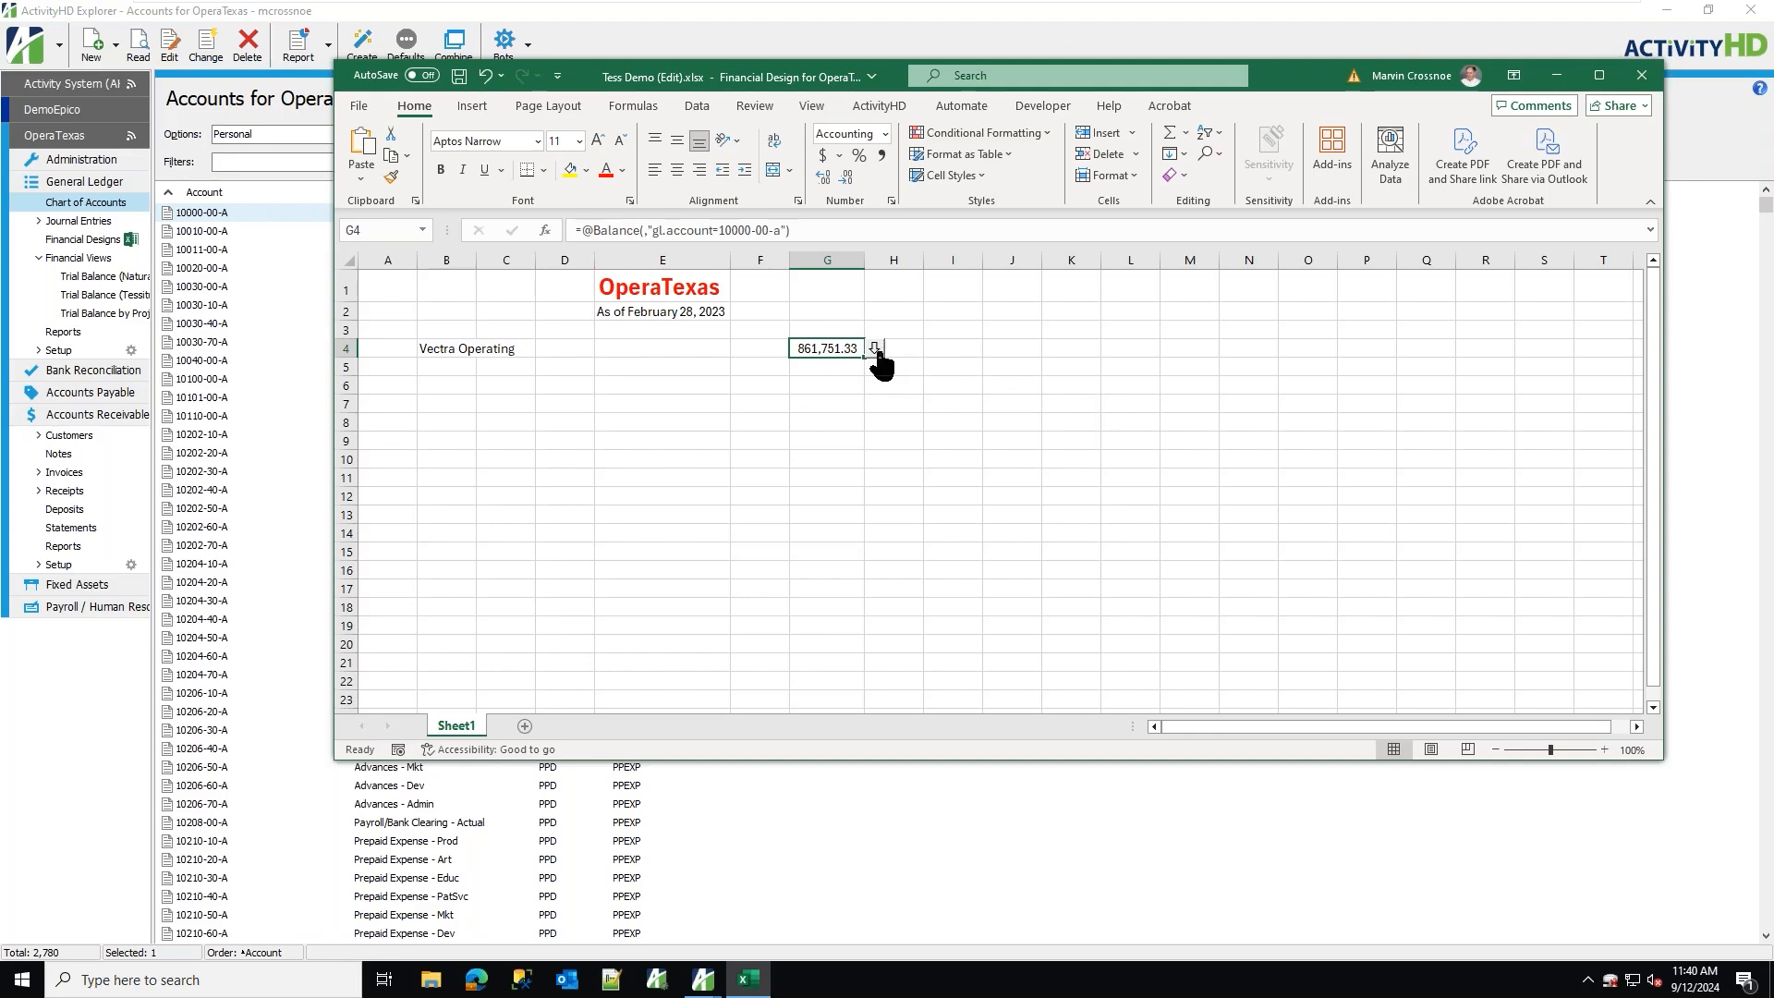
# Drill down into the G4 balance to review its journal detail, then close the Drilldown Explorer.
pyautogui.click(874, 352)
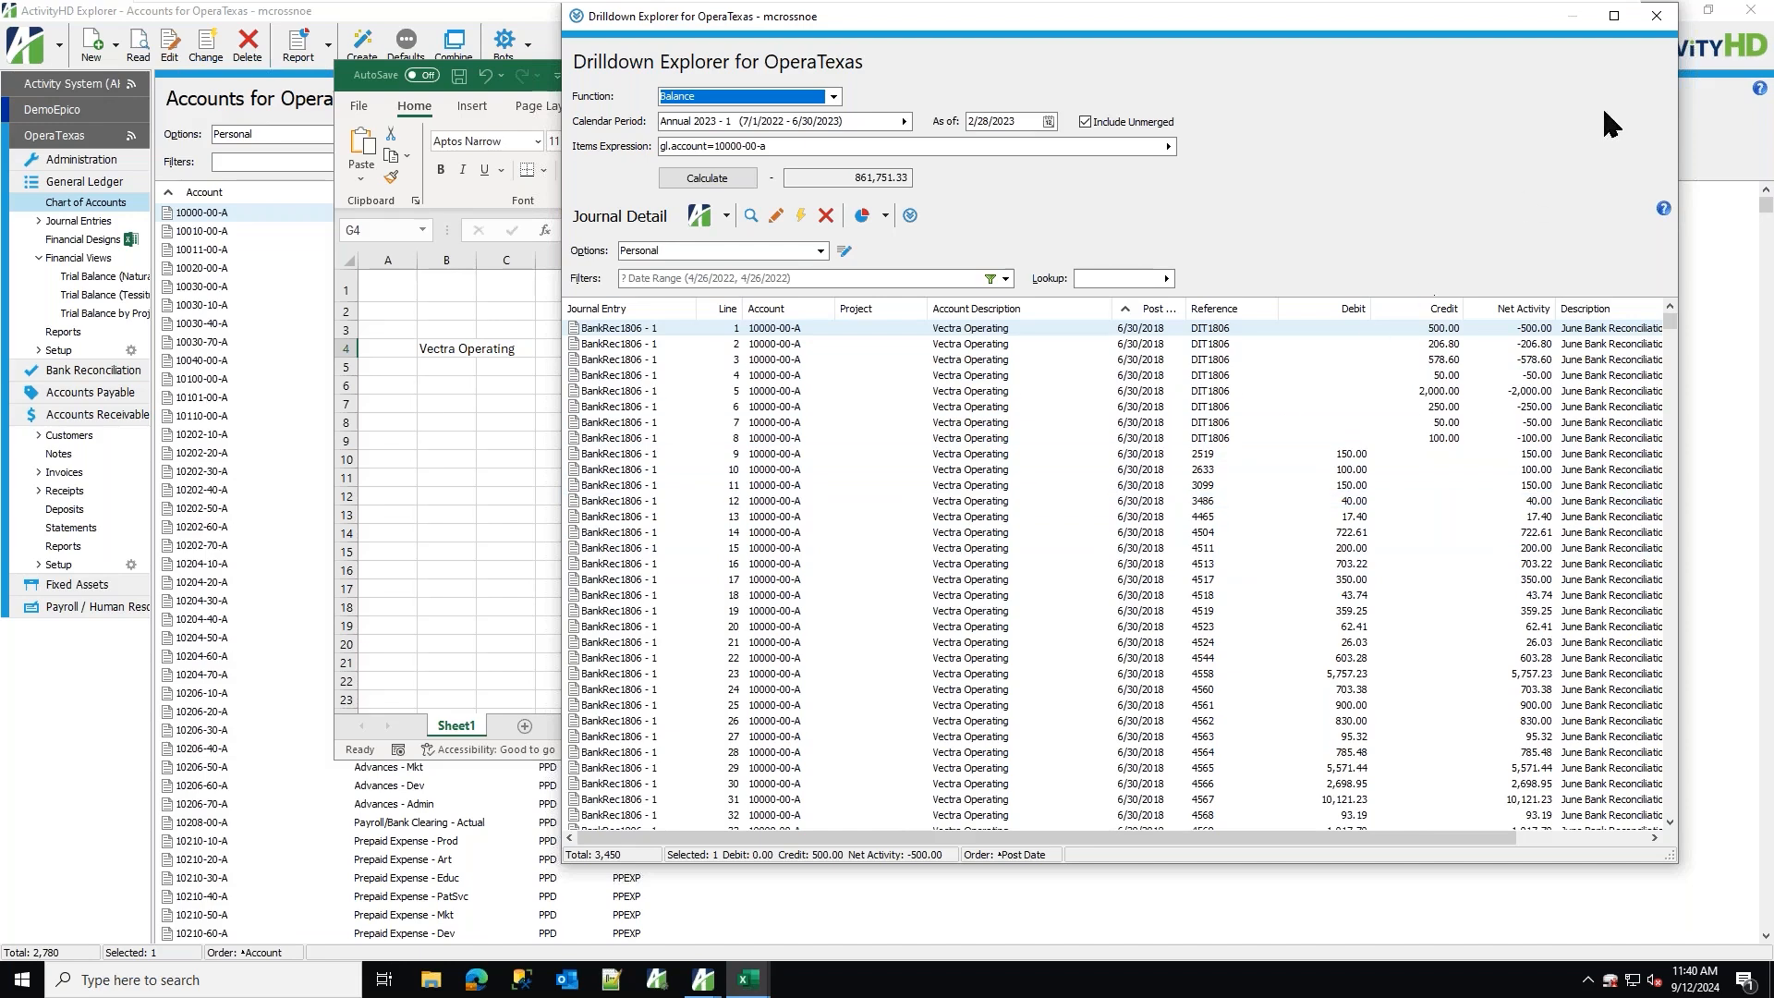
pyautogui.click(1653, 19)
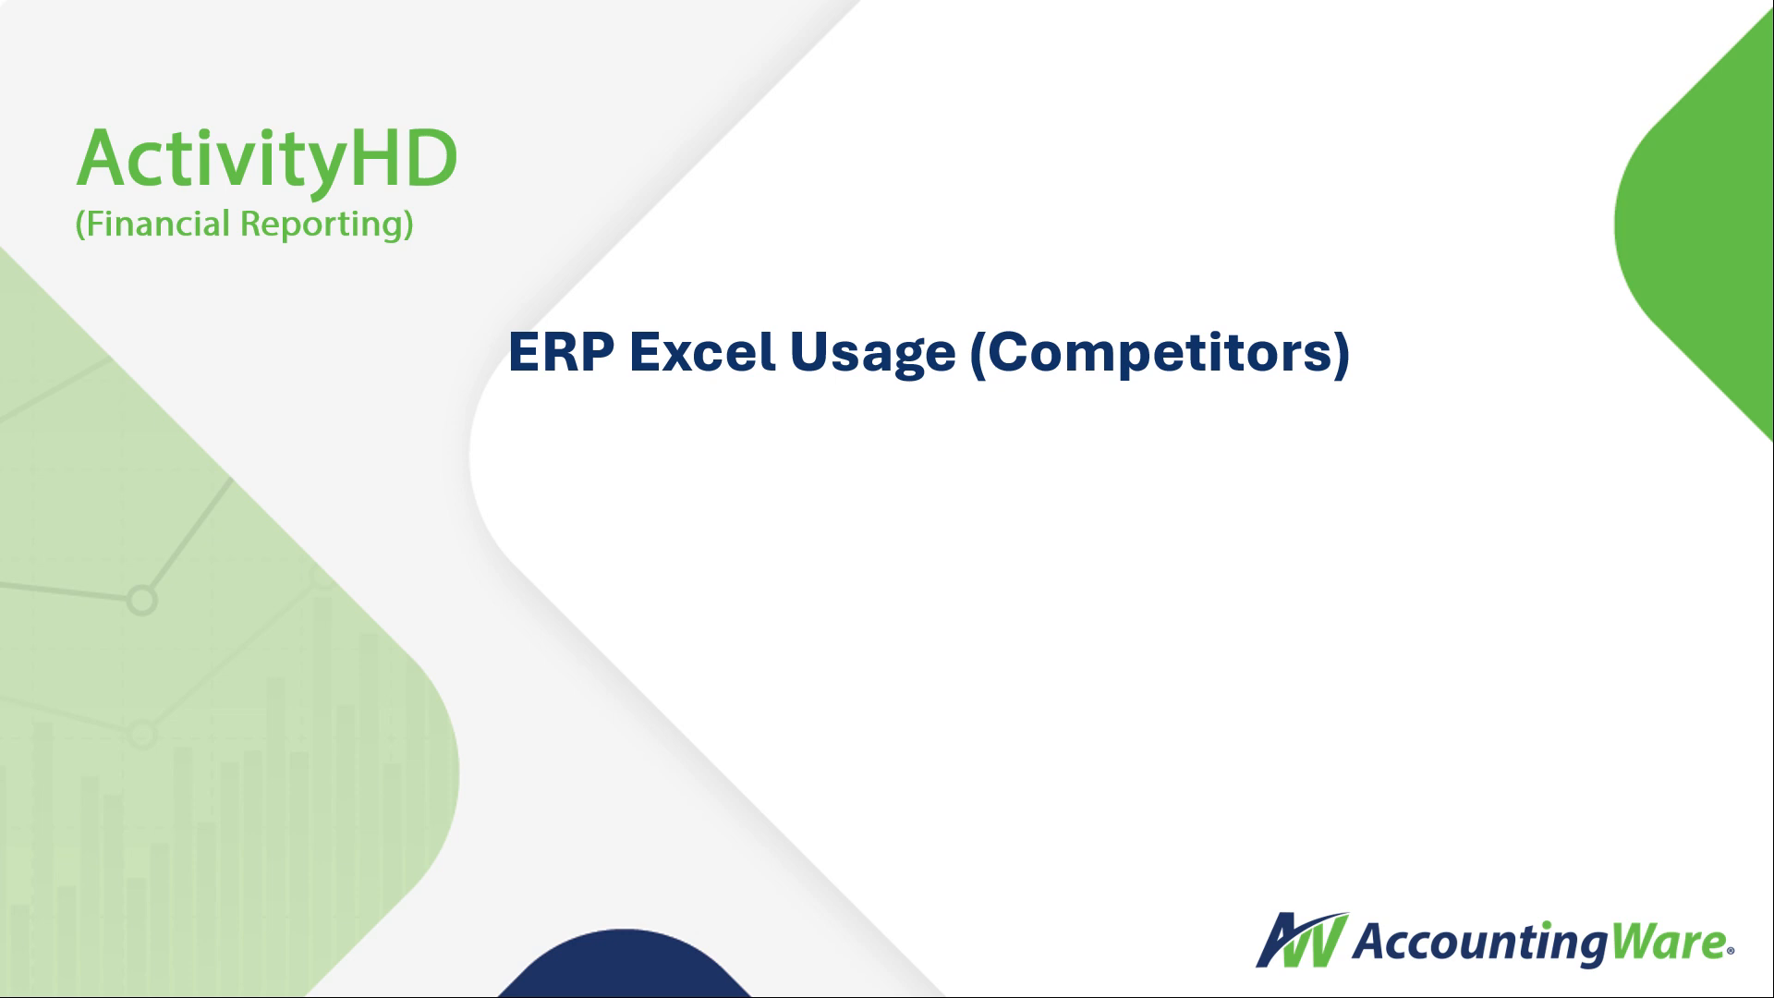
pyautogui.press('Right')
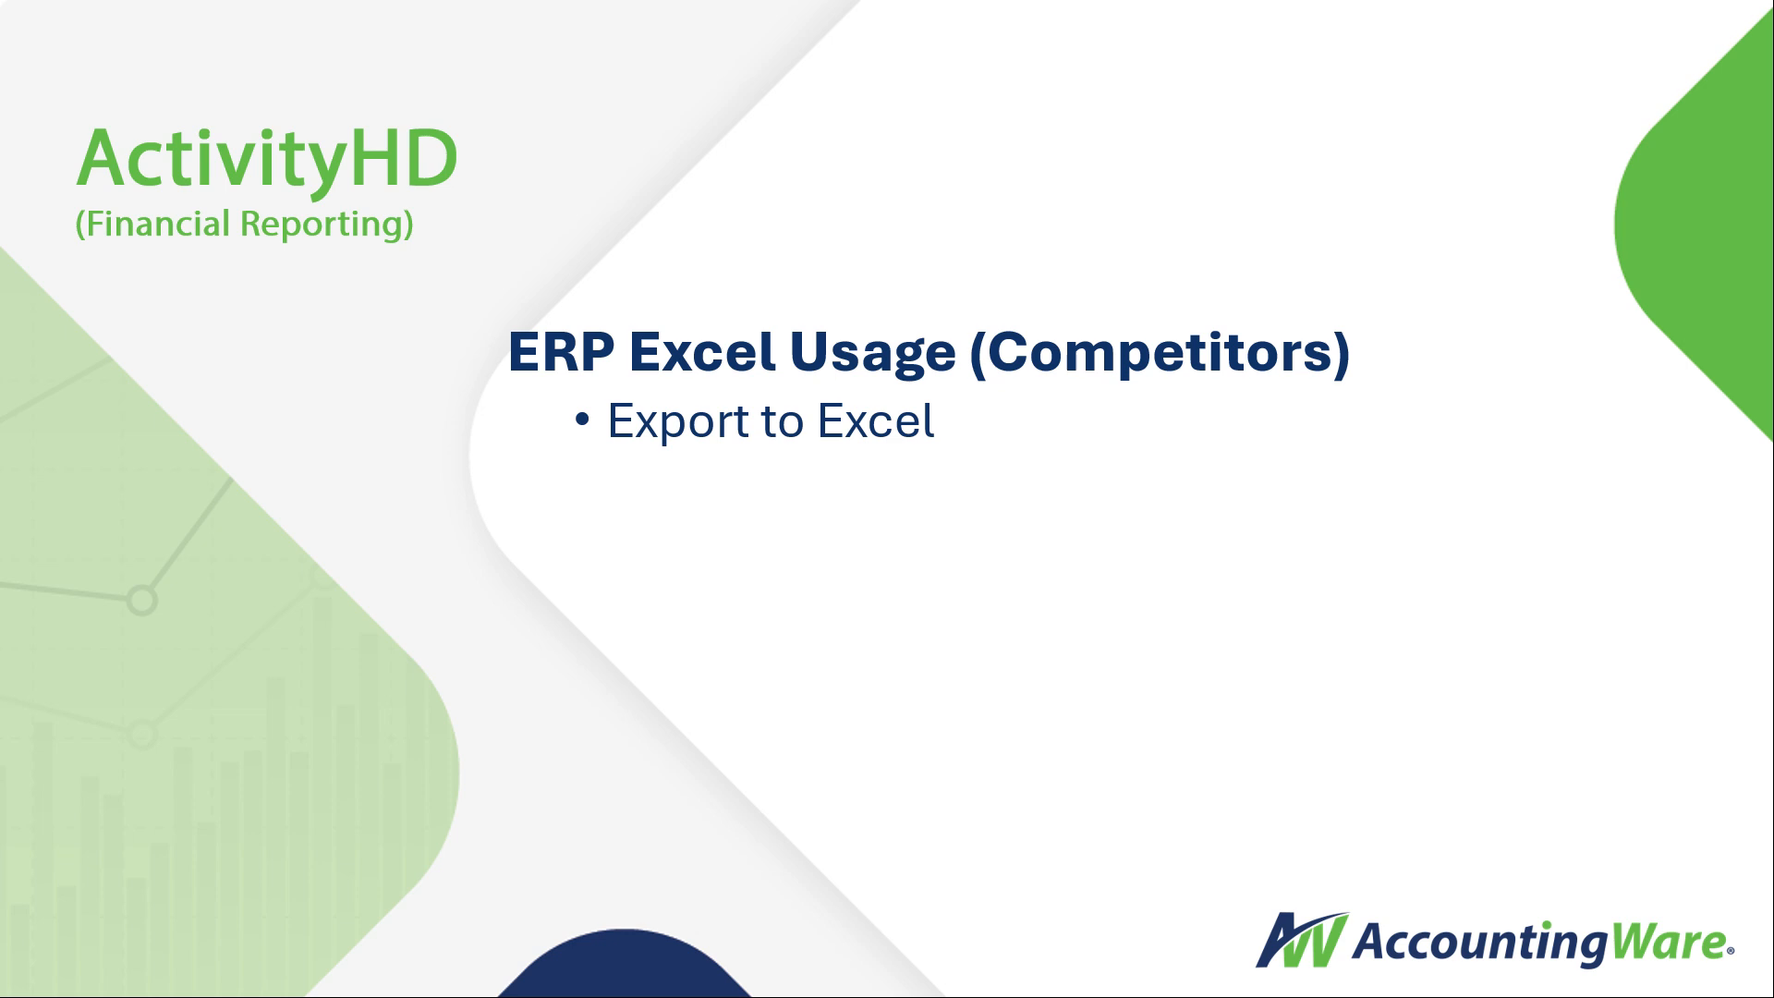
pyautogui.press('Right')
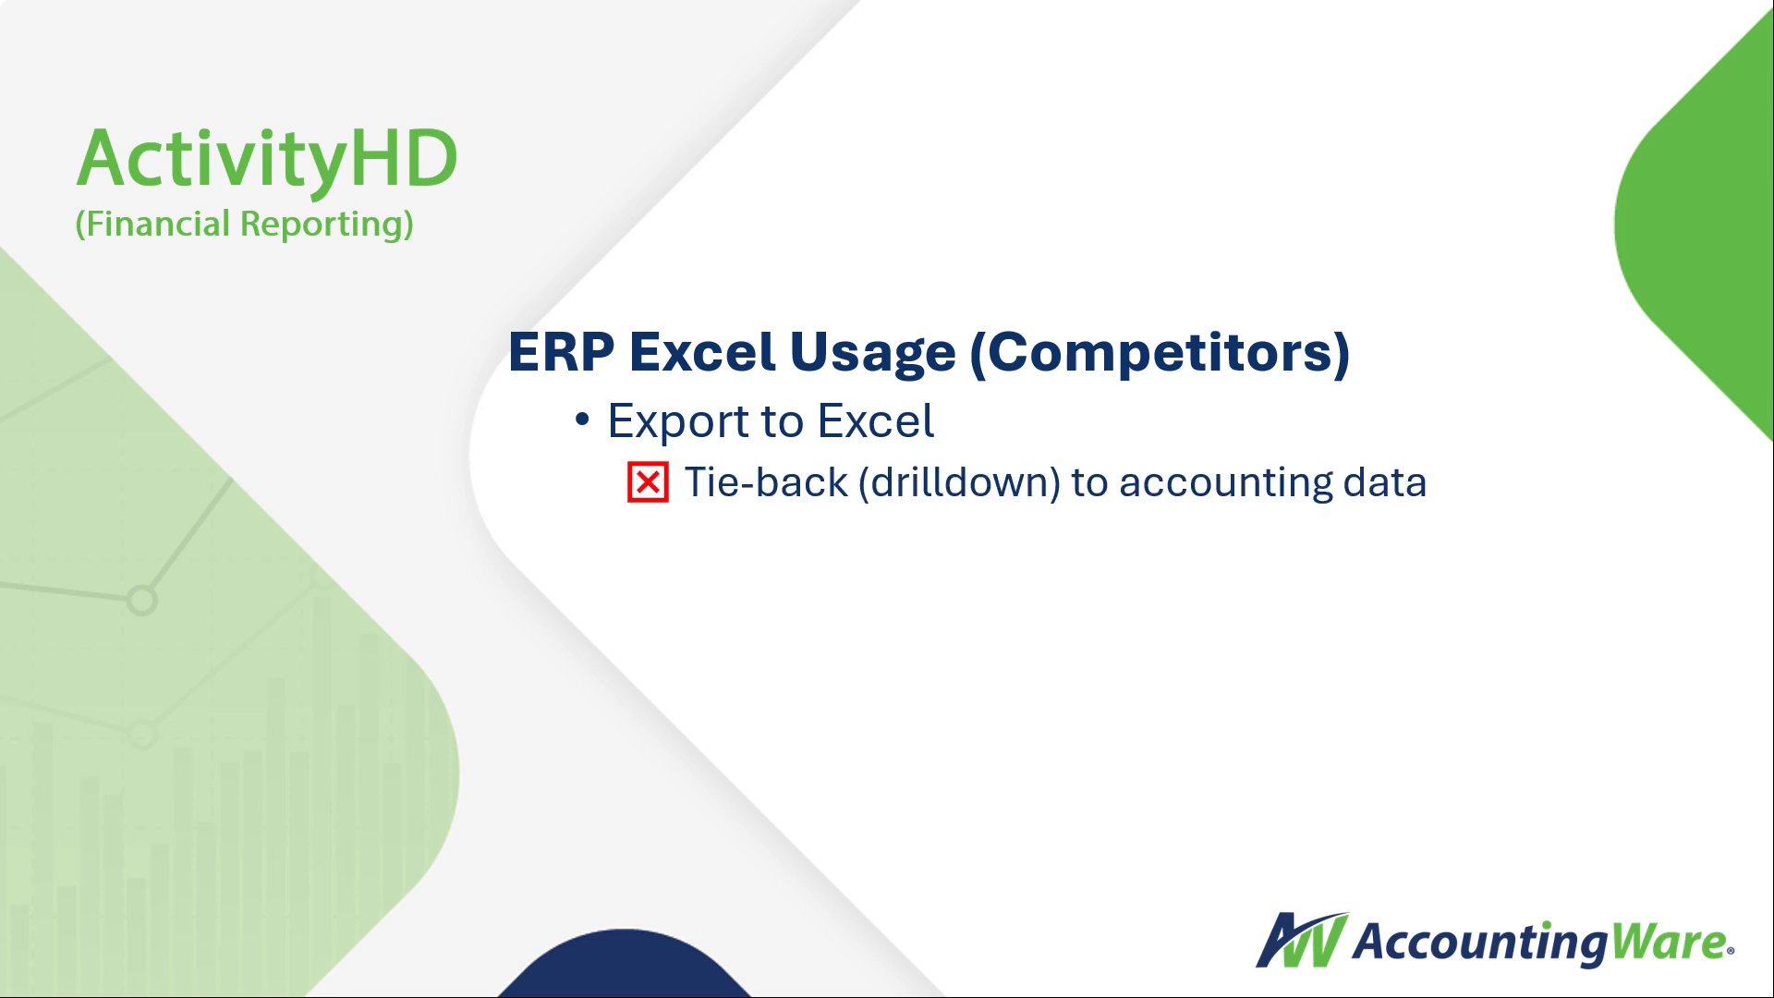
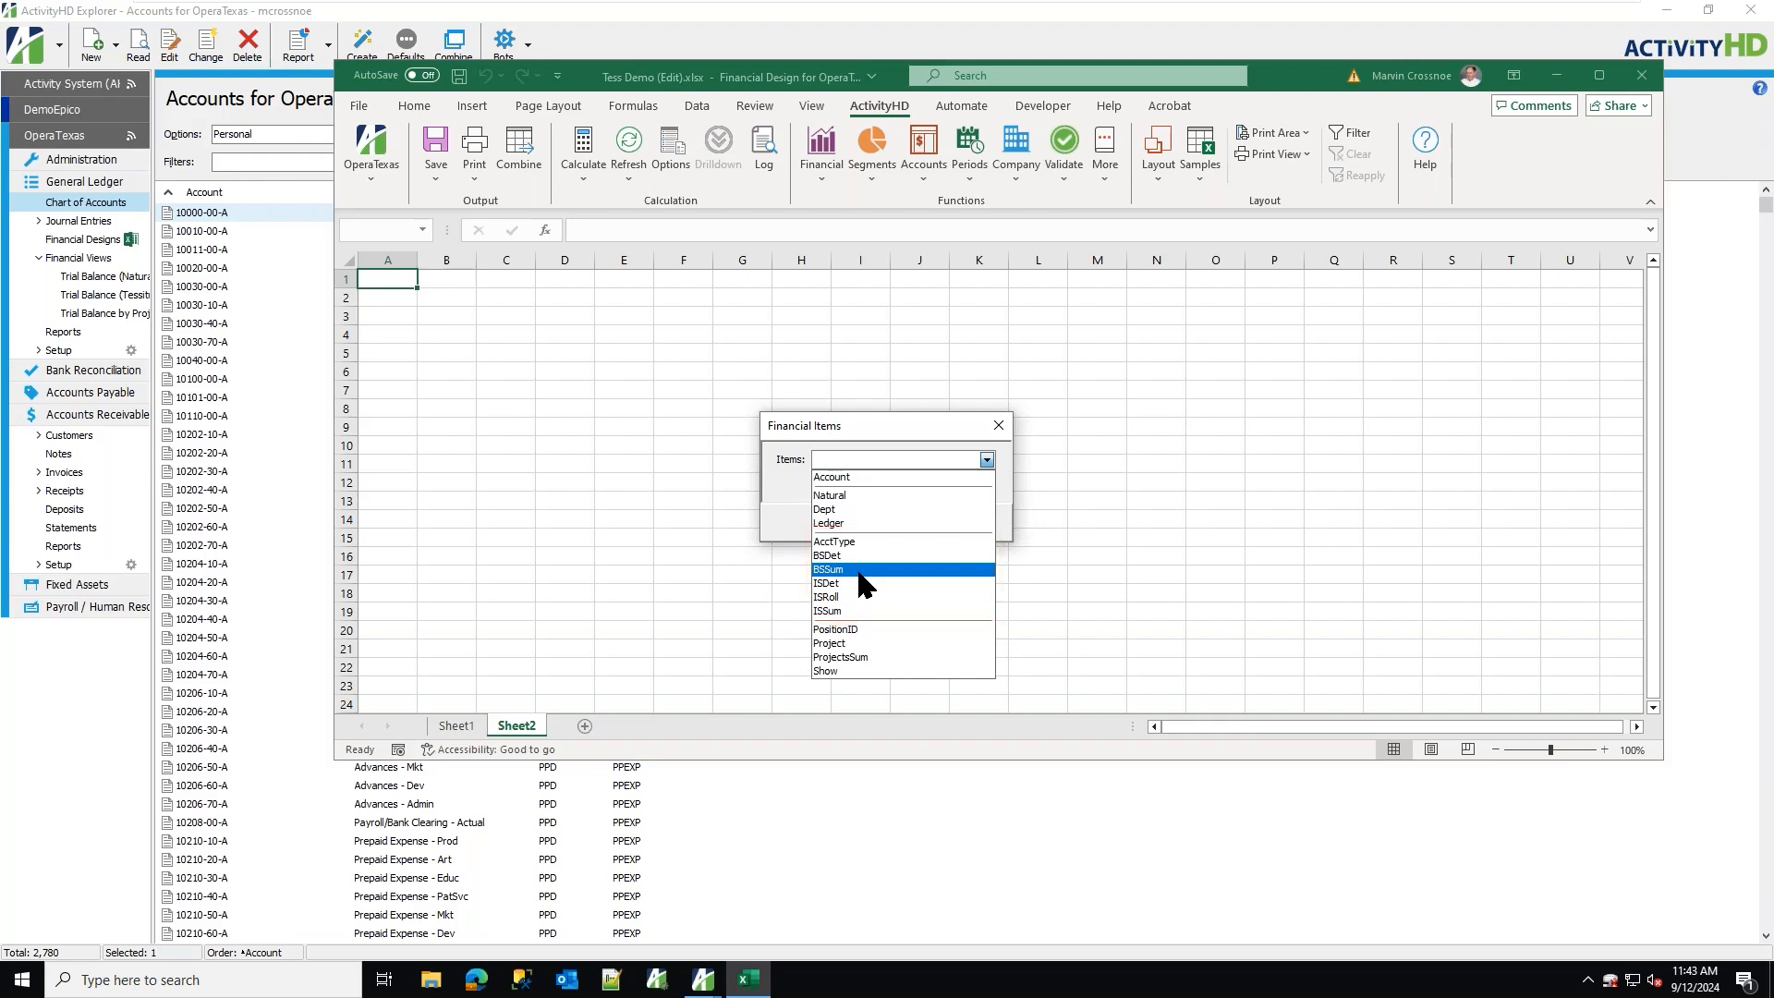
# Insert the BSSum financial items layout into the sheet.
pyautogui.click(860, 571)
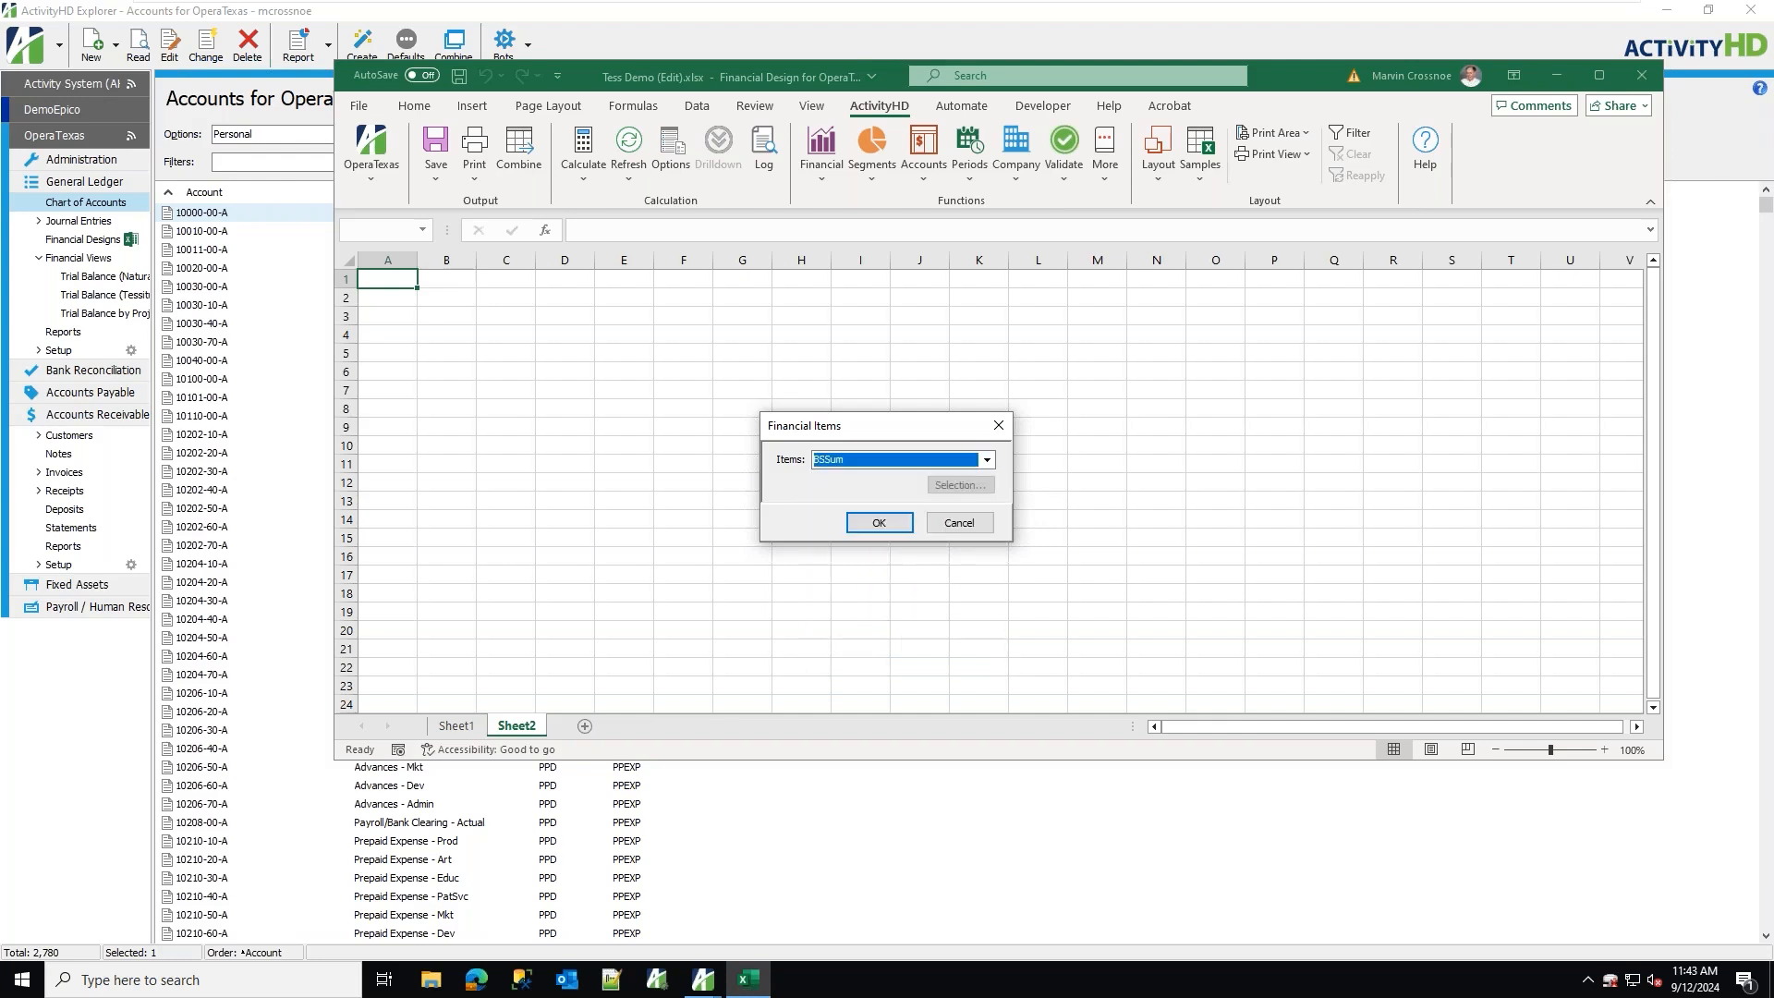
pyautogui.click(885, 525)
pyautogui.click(910, 553)
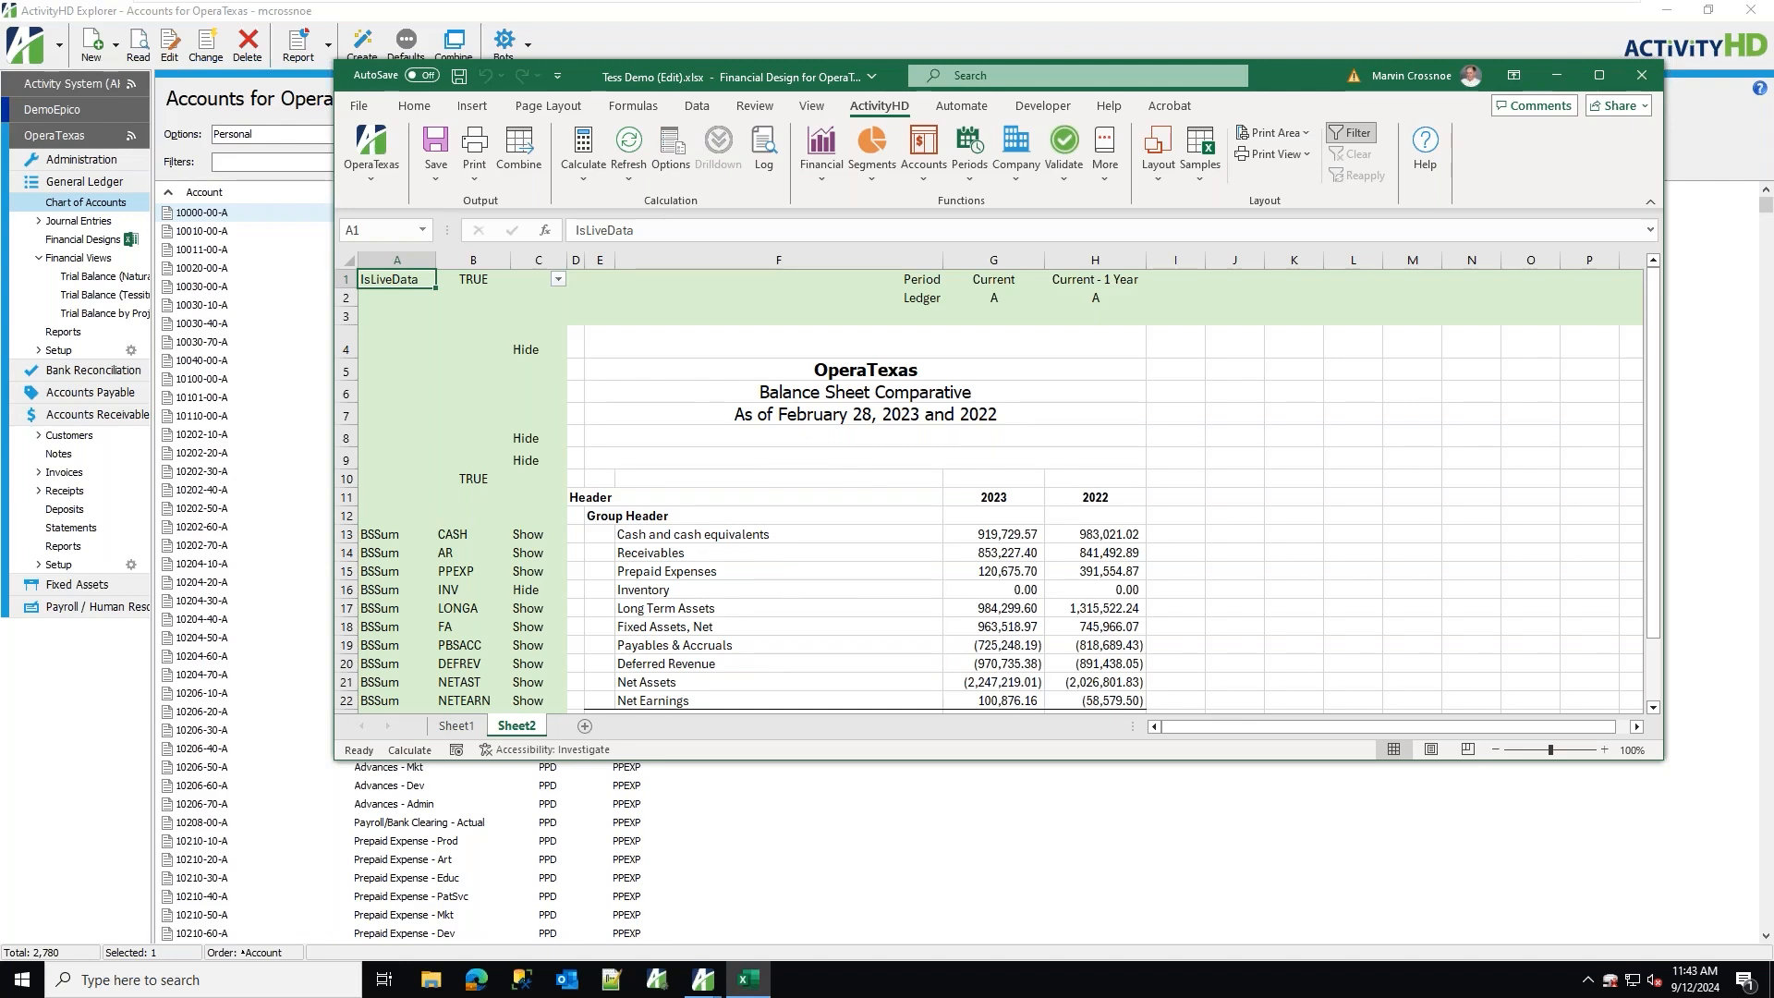
# Replace the Header and Group Header labels with the section heading Assets in E12.
pyautogui.moveTo(572, 498); pyautogui.dragTo(586, 514)
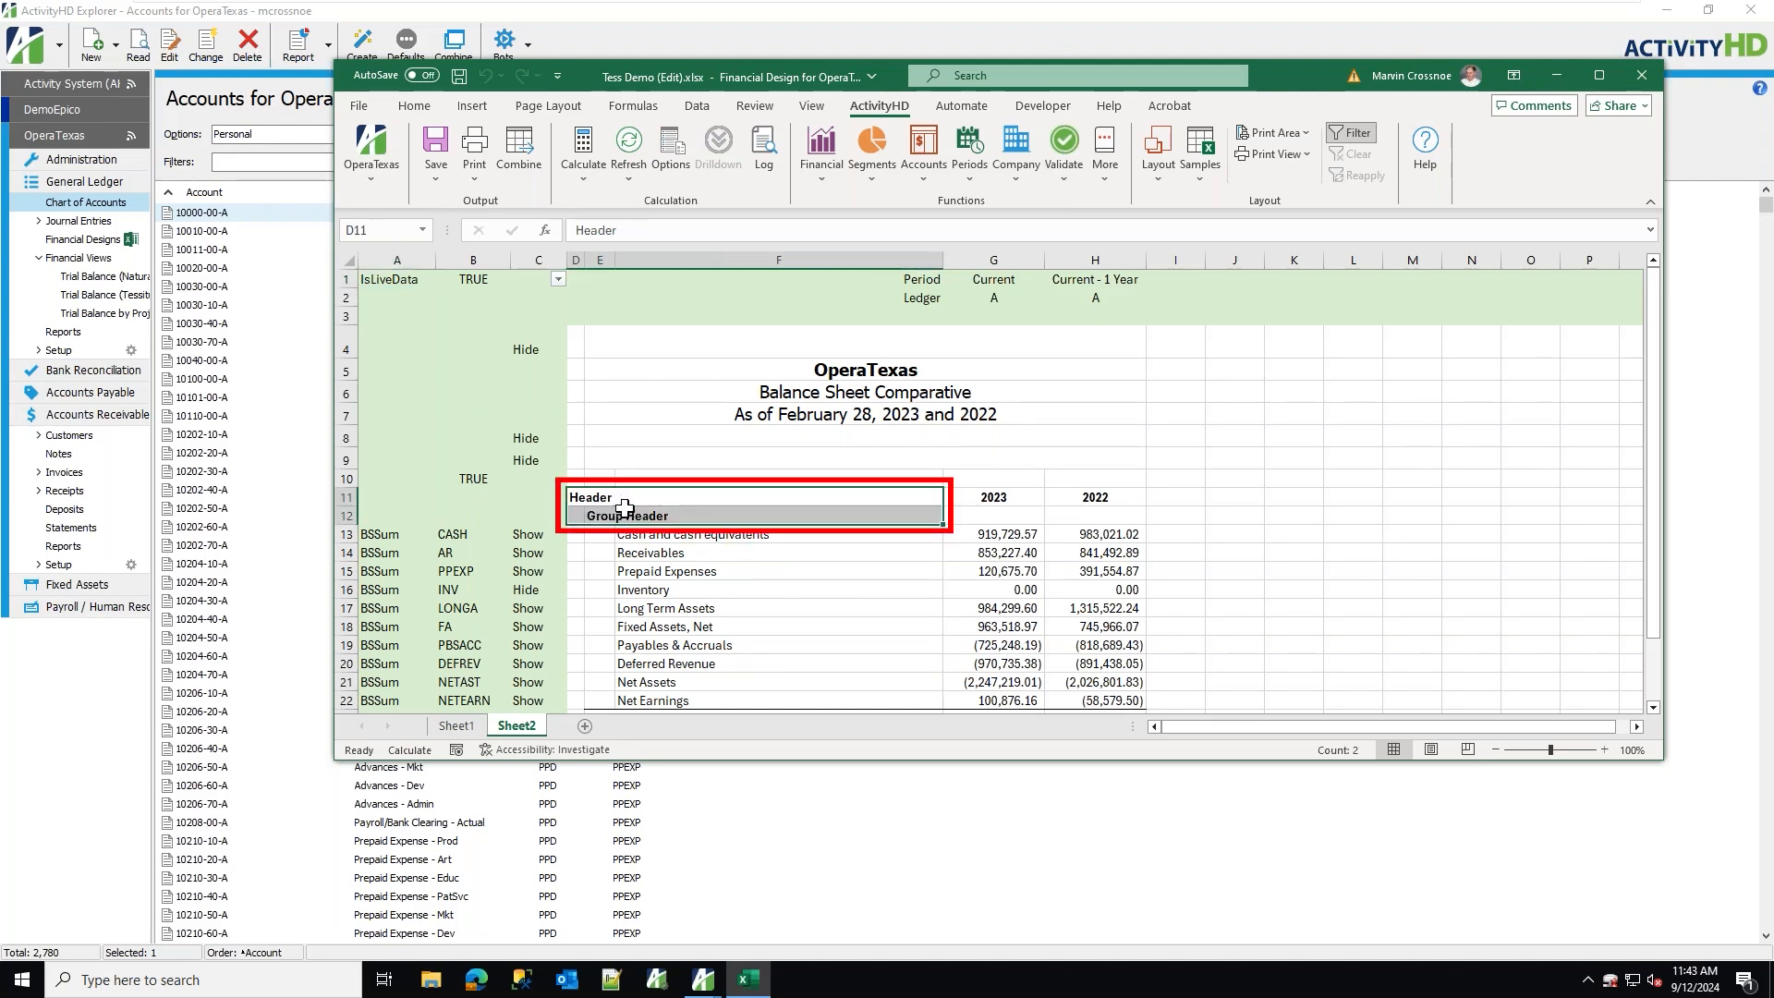
pyautogui.press('Delete')
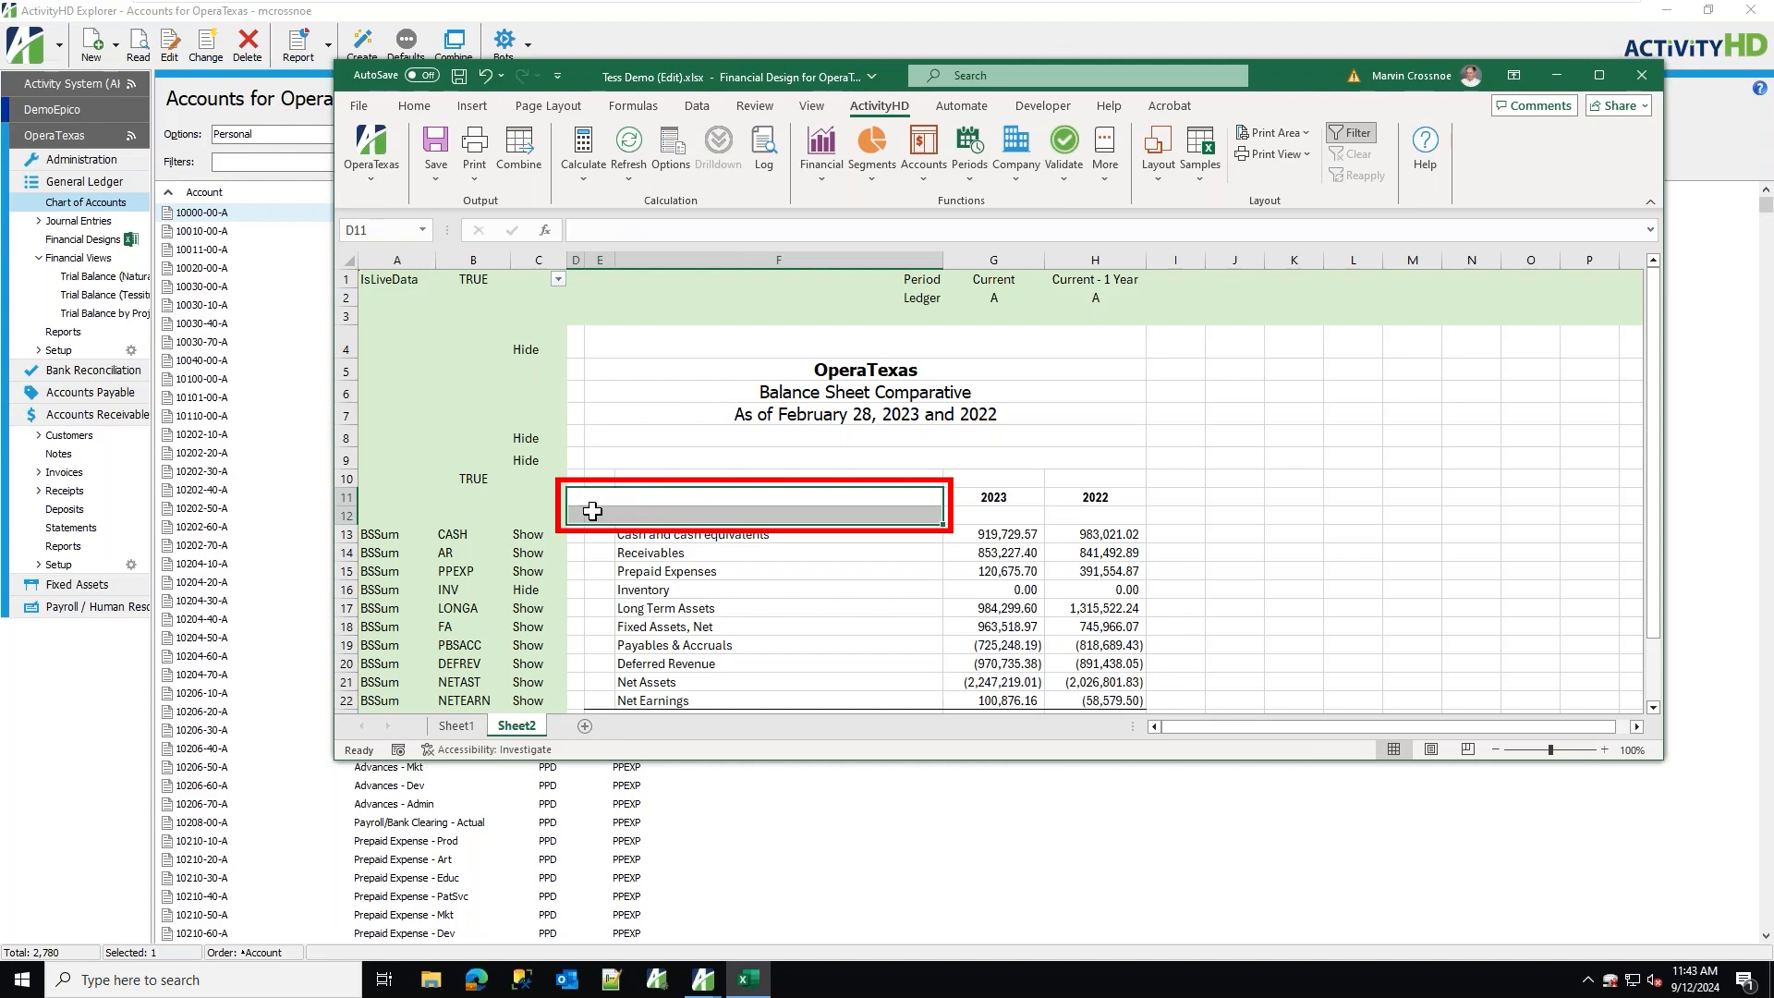
pyautogui.click(658, 517)
pyautogui.write('As')
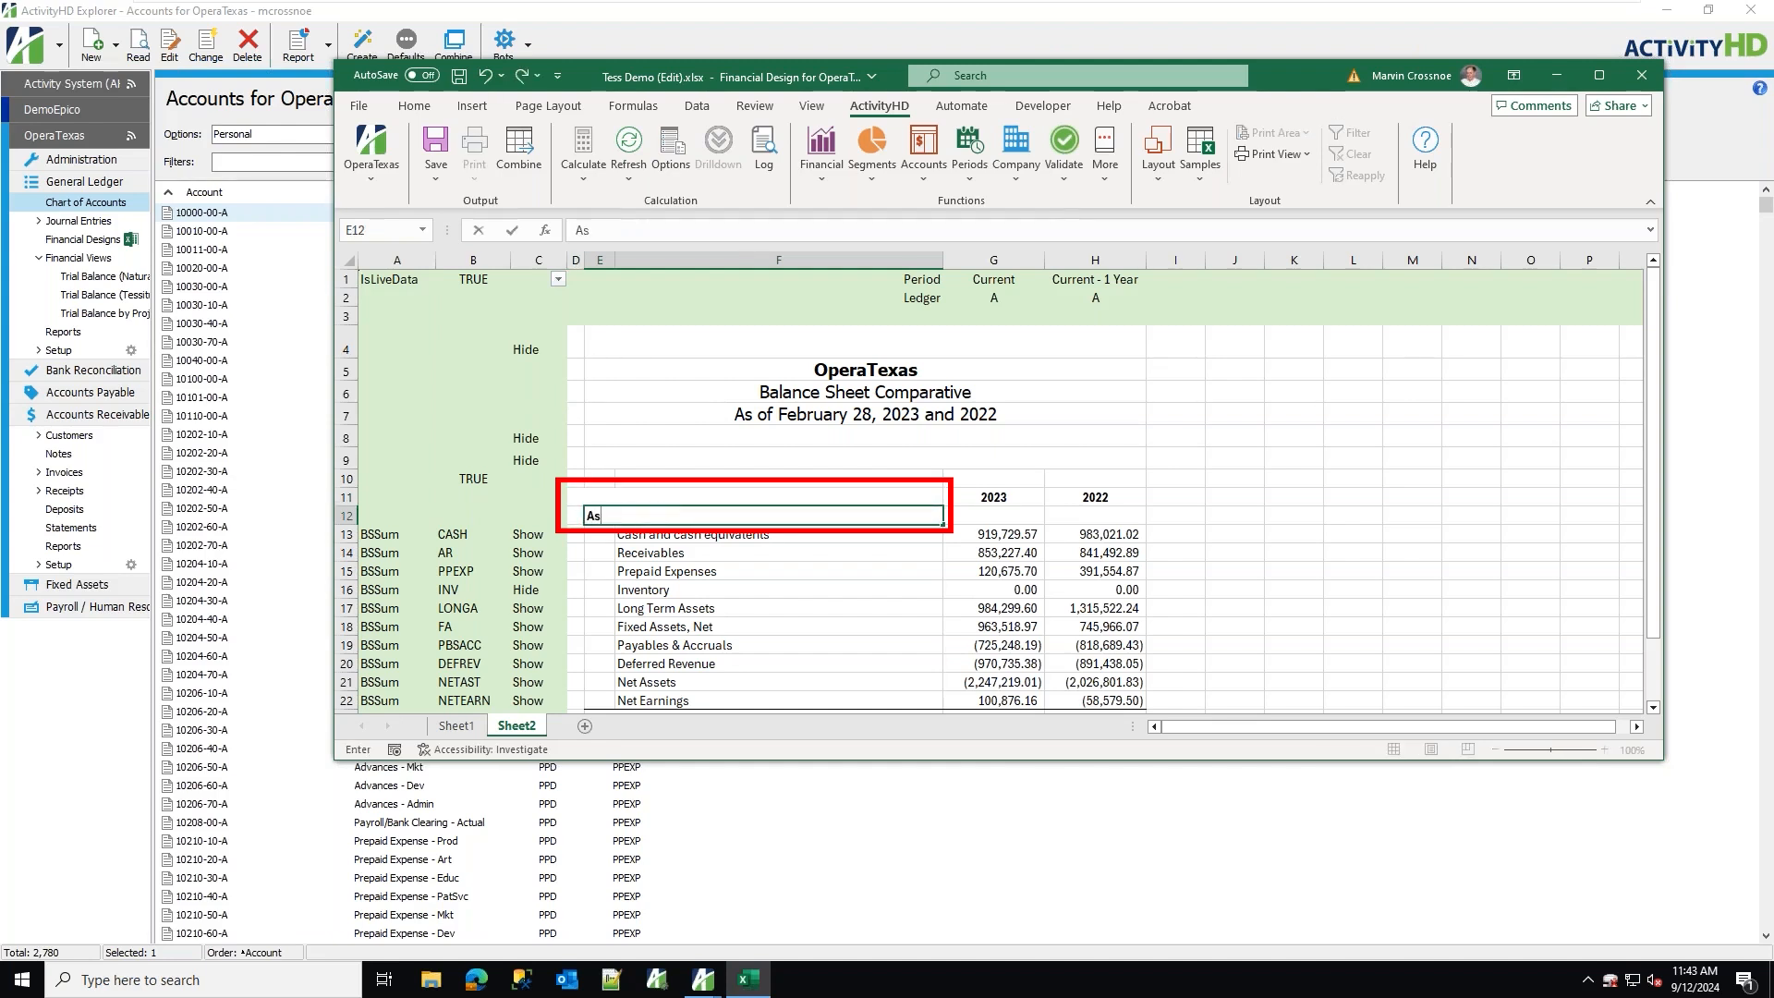
pyautogui.write('sets')
pyautogui.press('Tab')
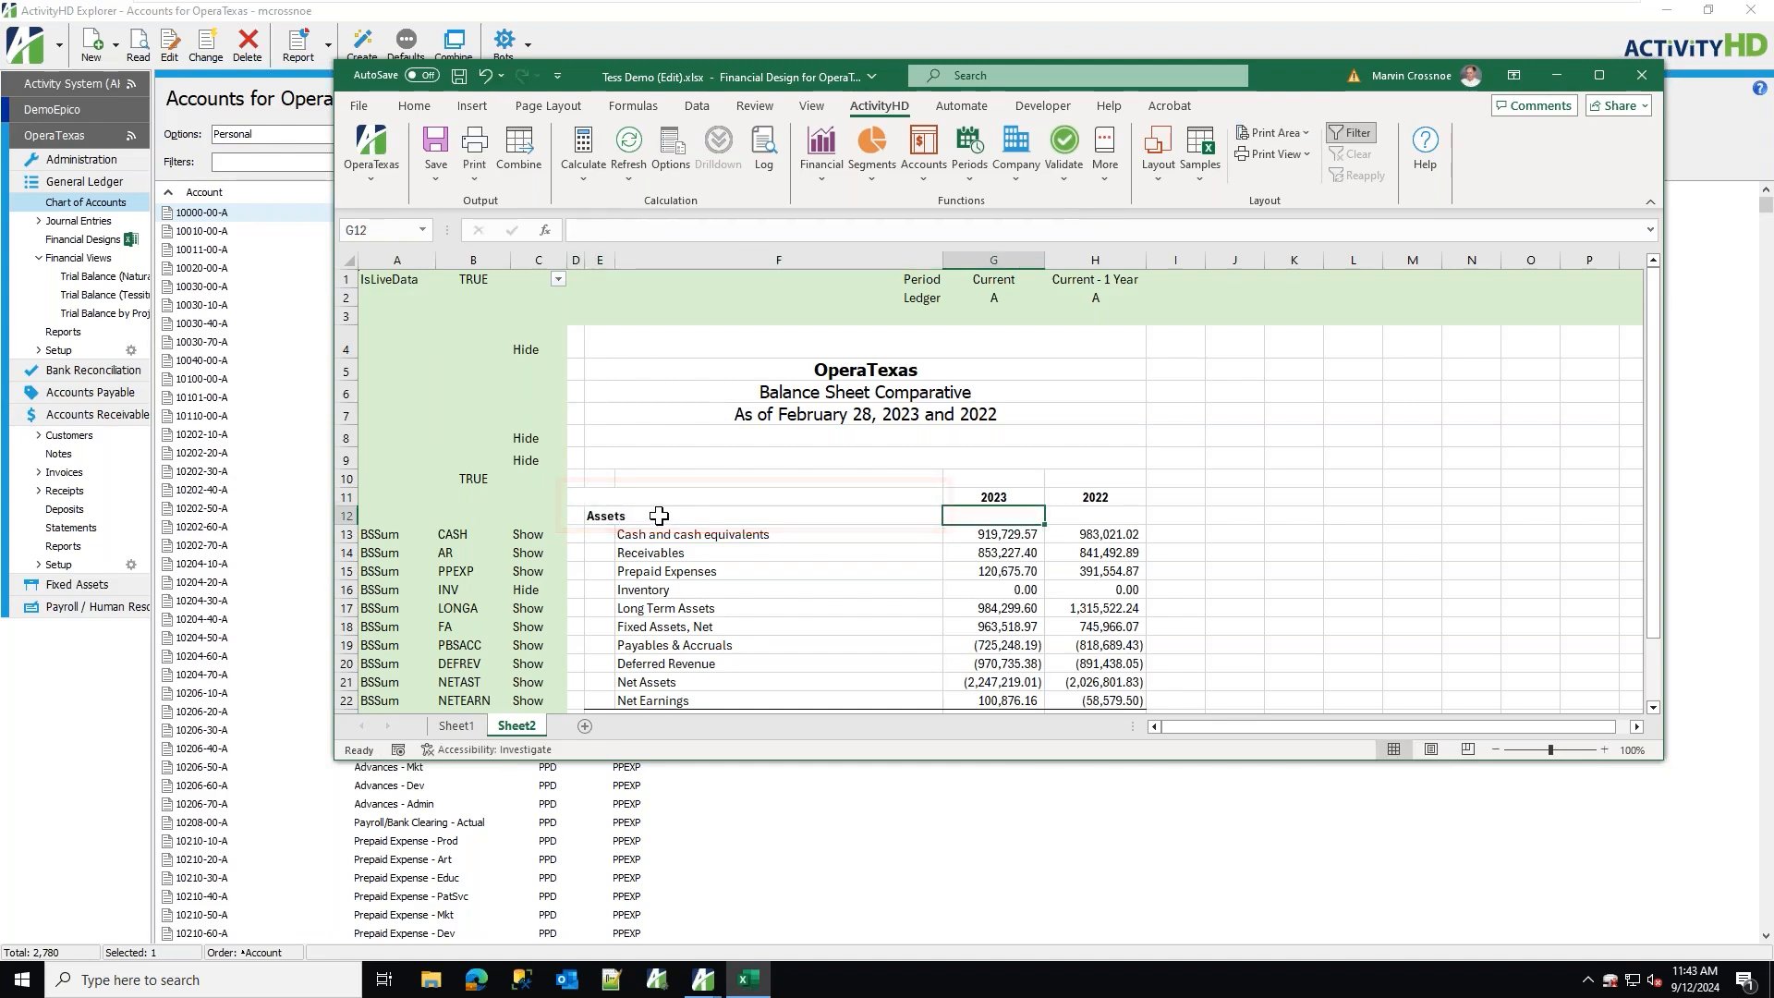
# Insert three blank rows above the Inventory row.
pyautogui.moveTo(349, 590); pyautogui.dragTo(348, 626)
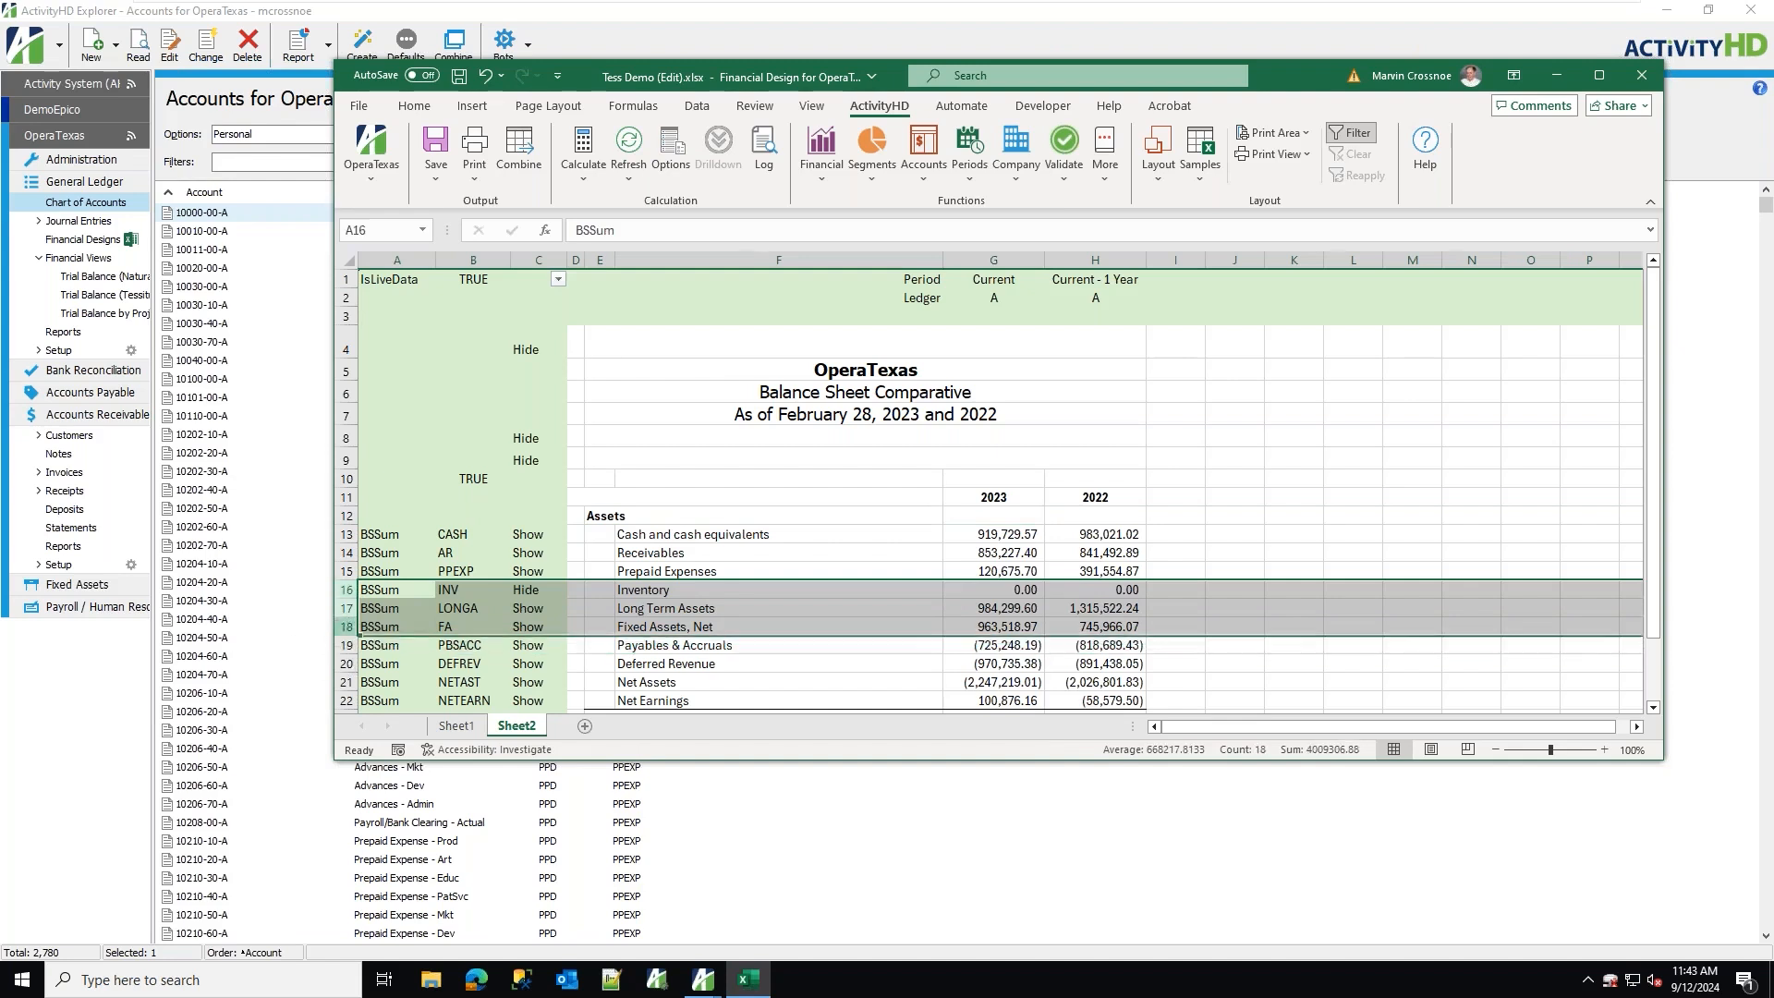
pyautogui.rightClick(349, 626)
pyautogui.click(393, 435)
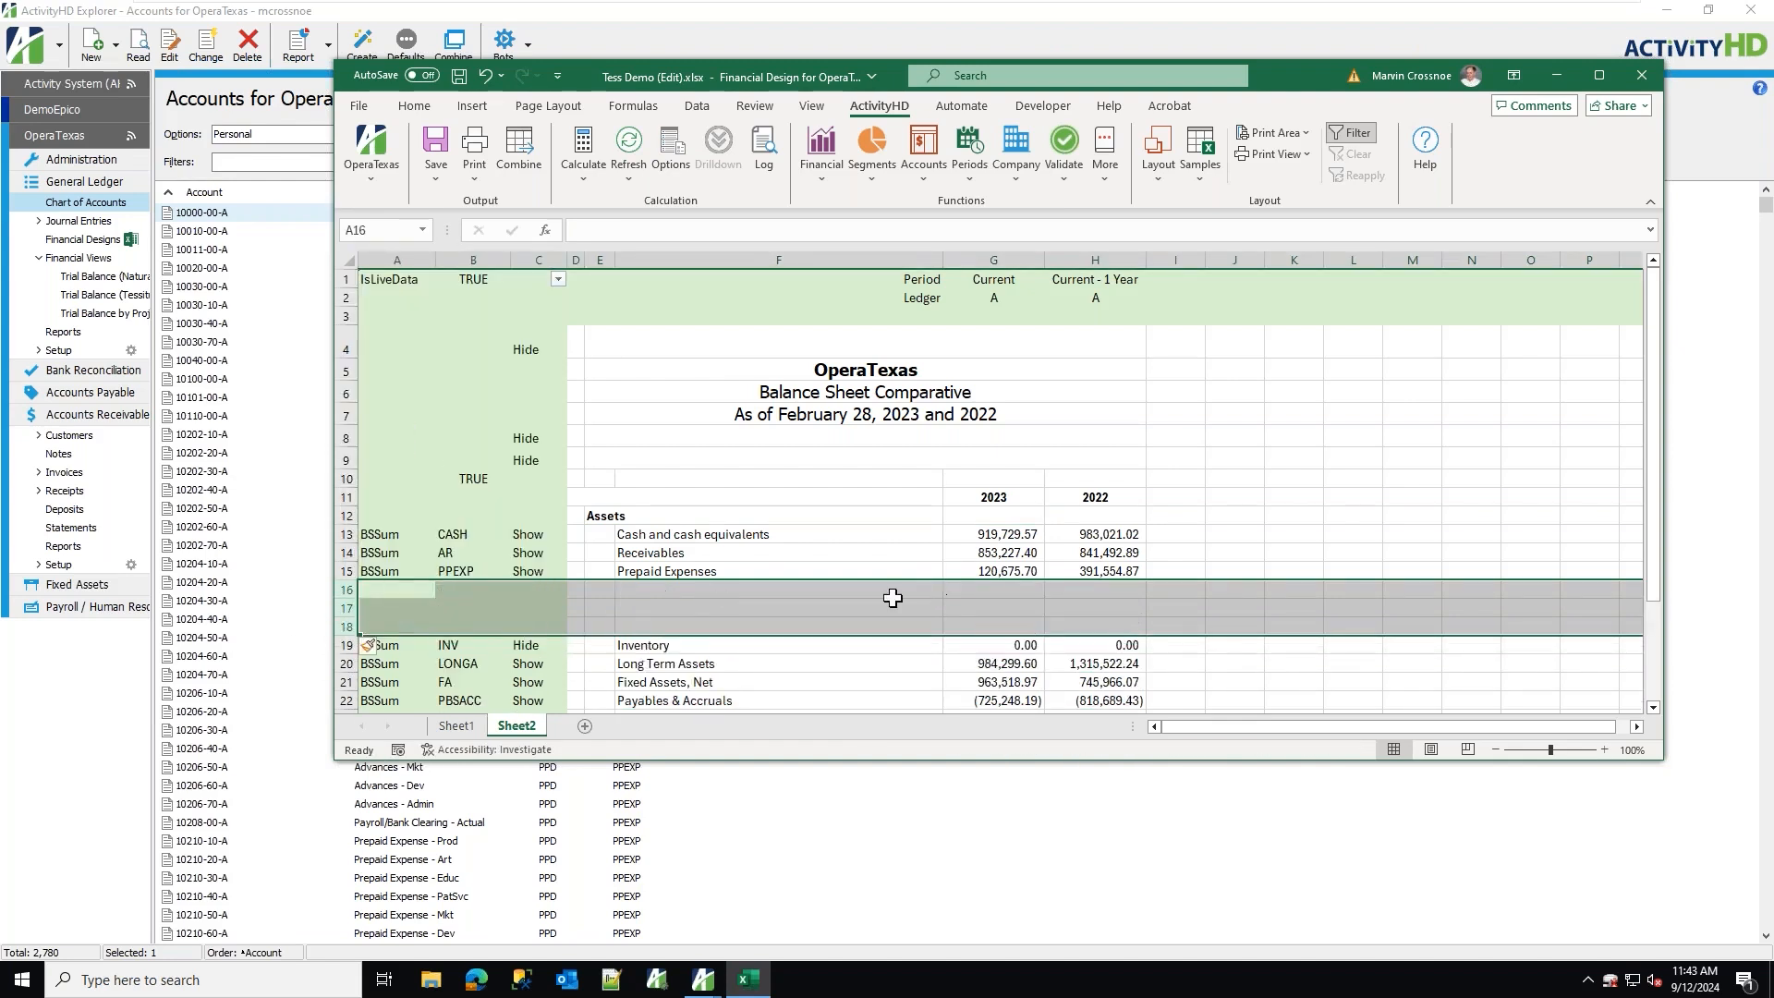
# Total the 2023 balances of rows 13 to 15 with AutoSum in G16.
pyautogui.click(993, 541)
pyautogui.moveTo(993, 540); pyautogui.dragTo(994, 590)
pyautogui.click(414, 105)
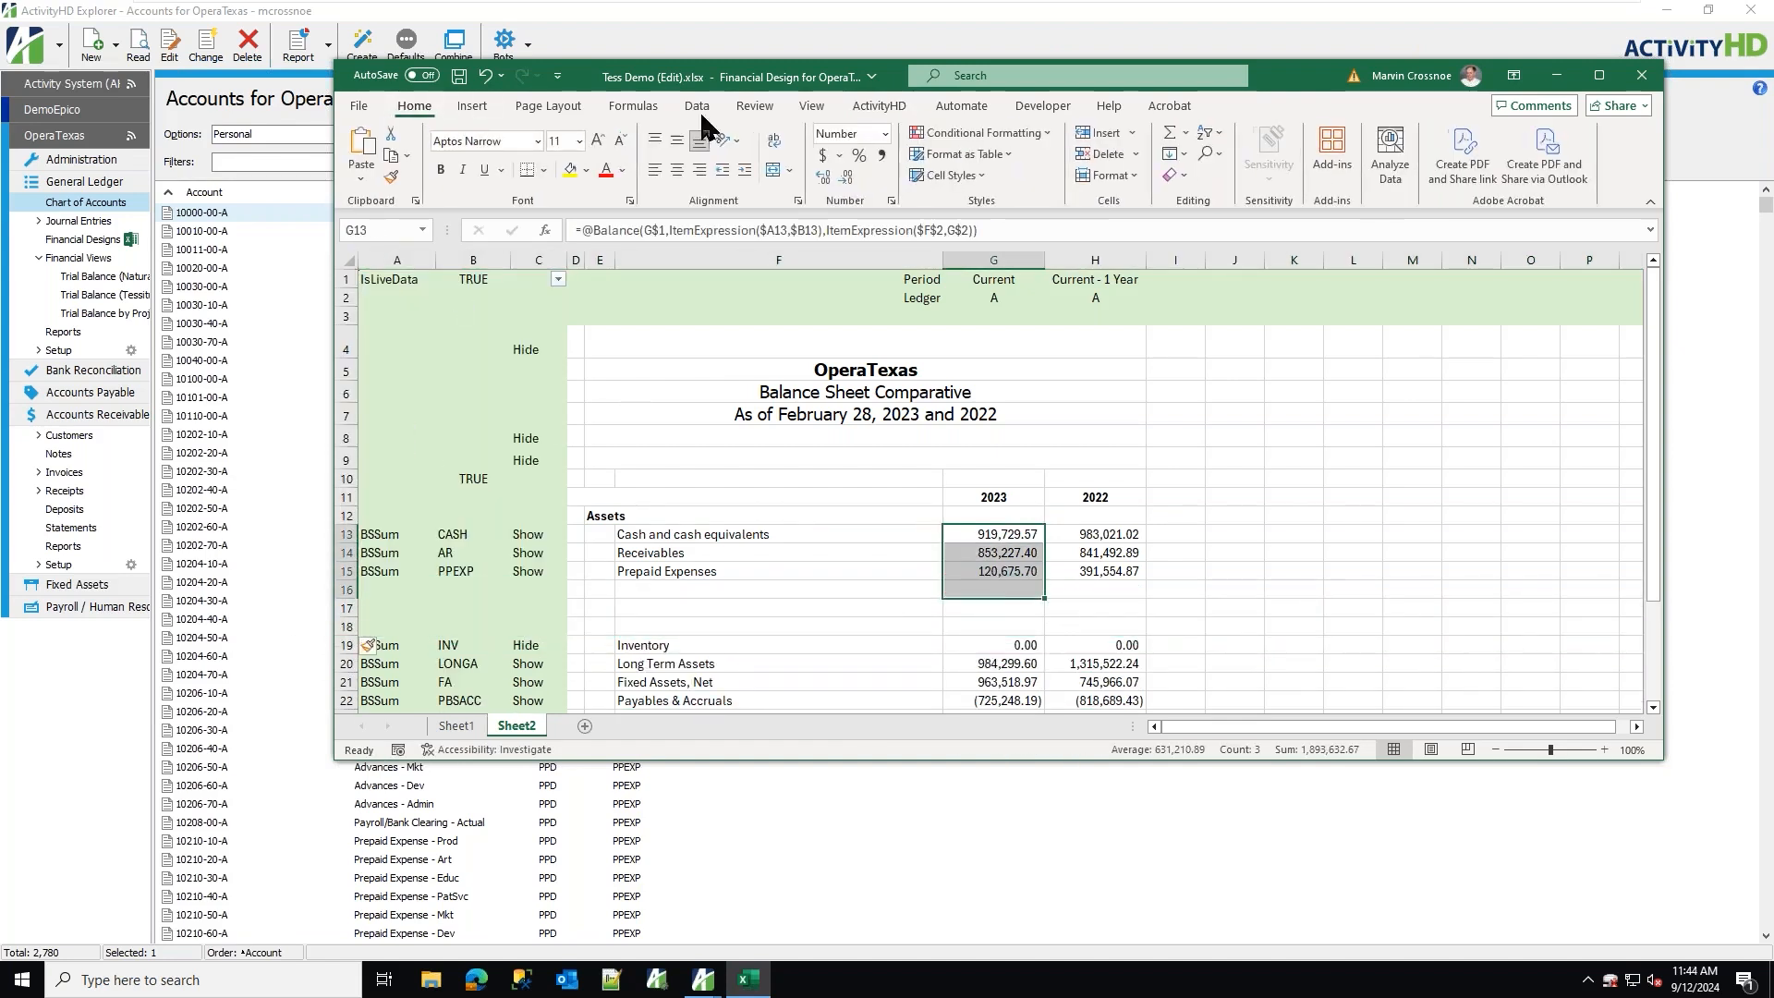
pyautogui.click(1169, 137)
pyautogui.click(1003, 590)
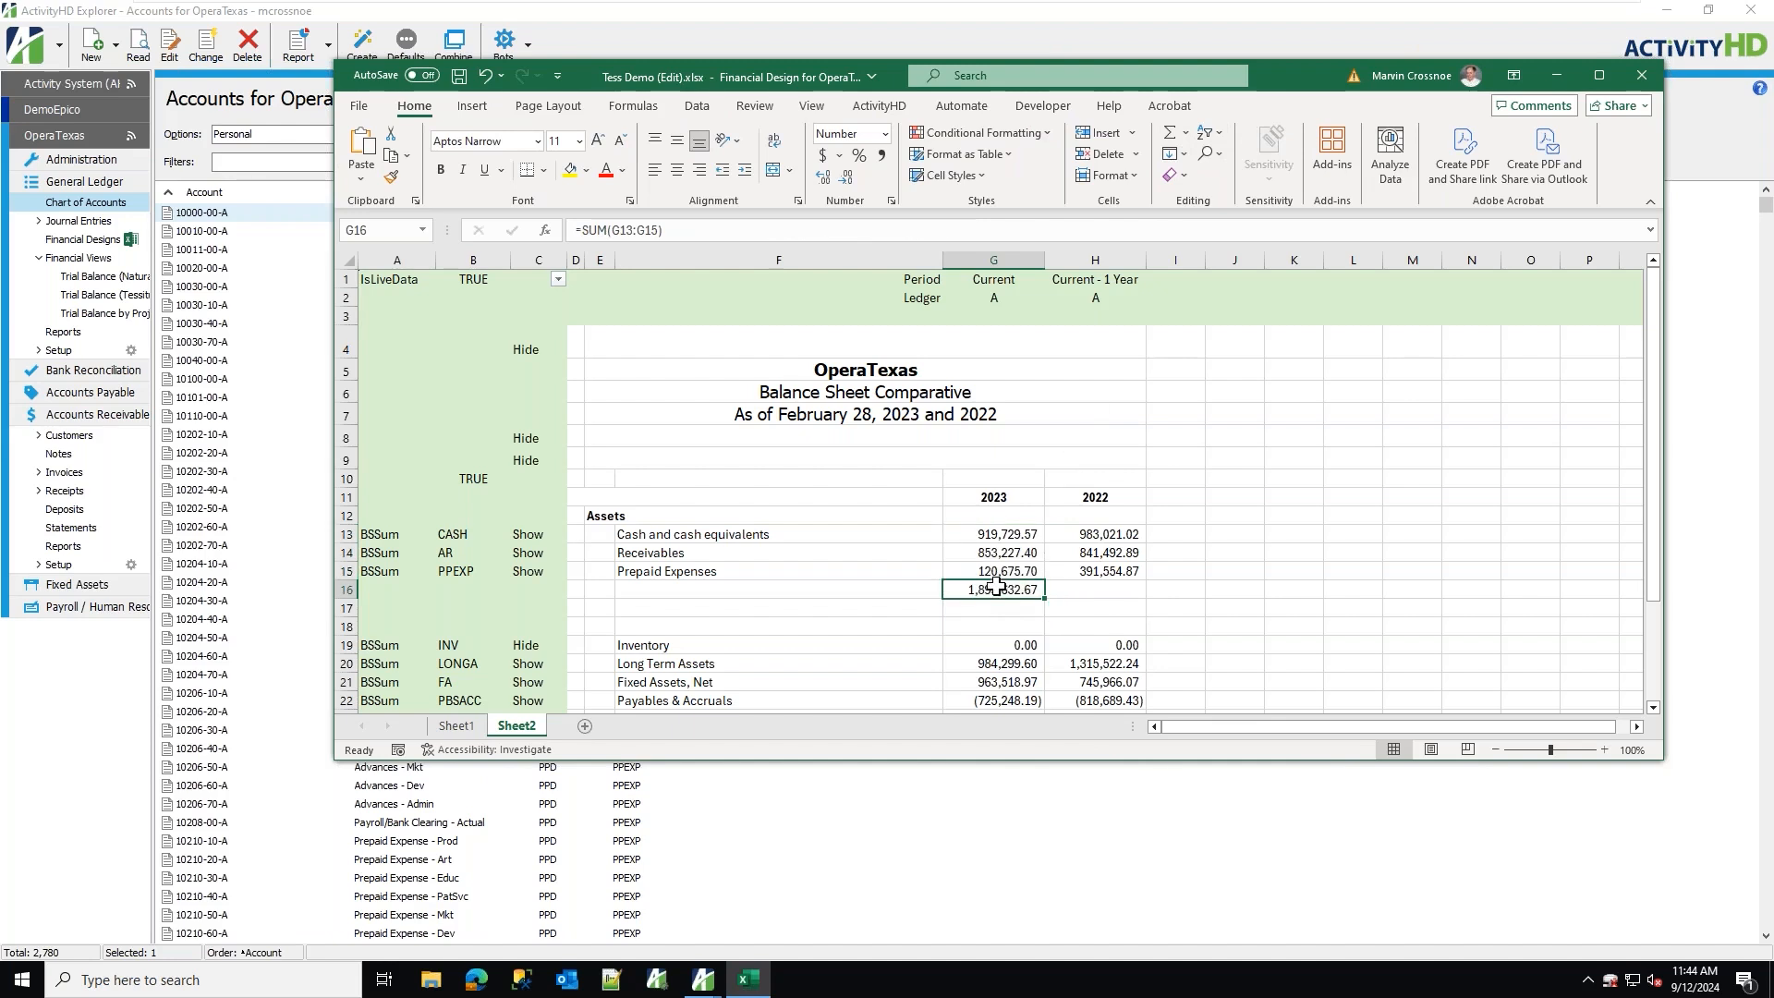
# Give the G16 total a top border and accounting format, and fill it across to H16.
pyautogui.click(544, 170)
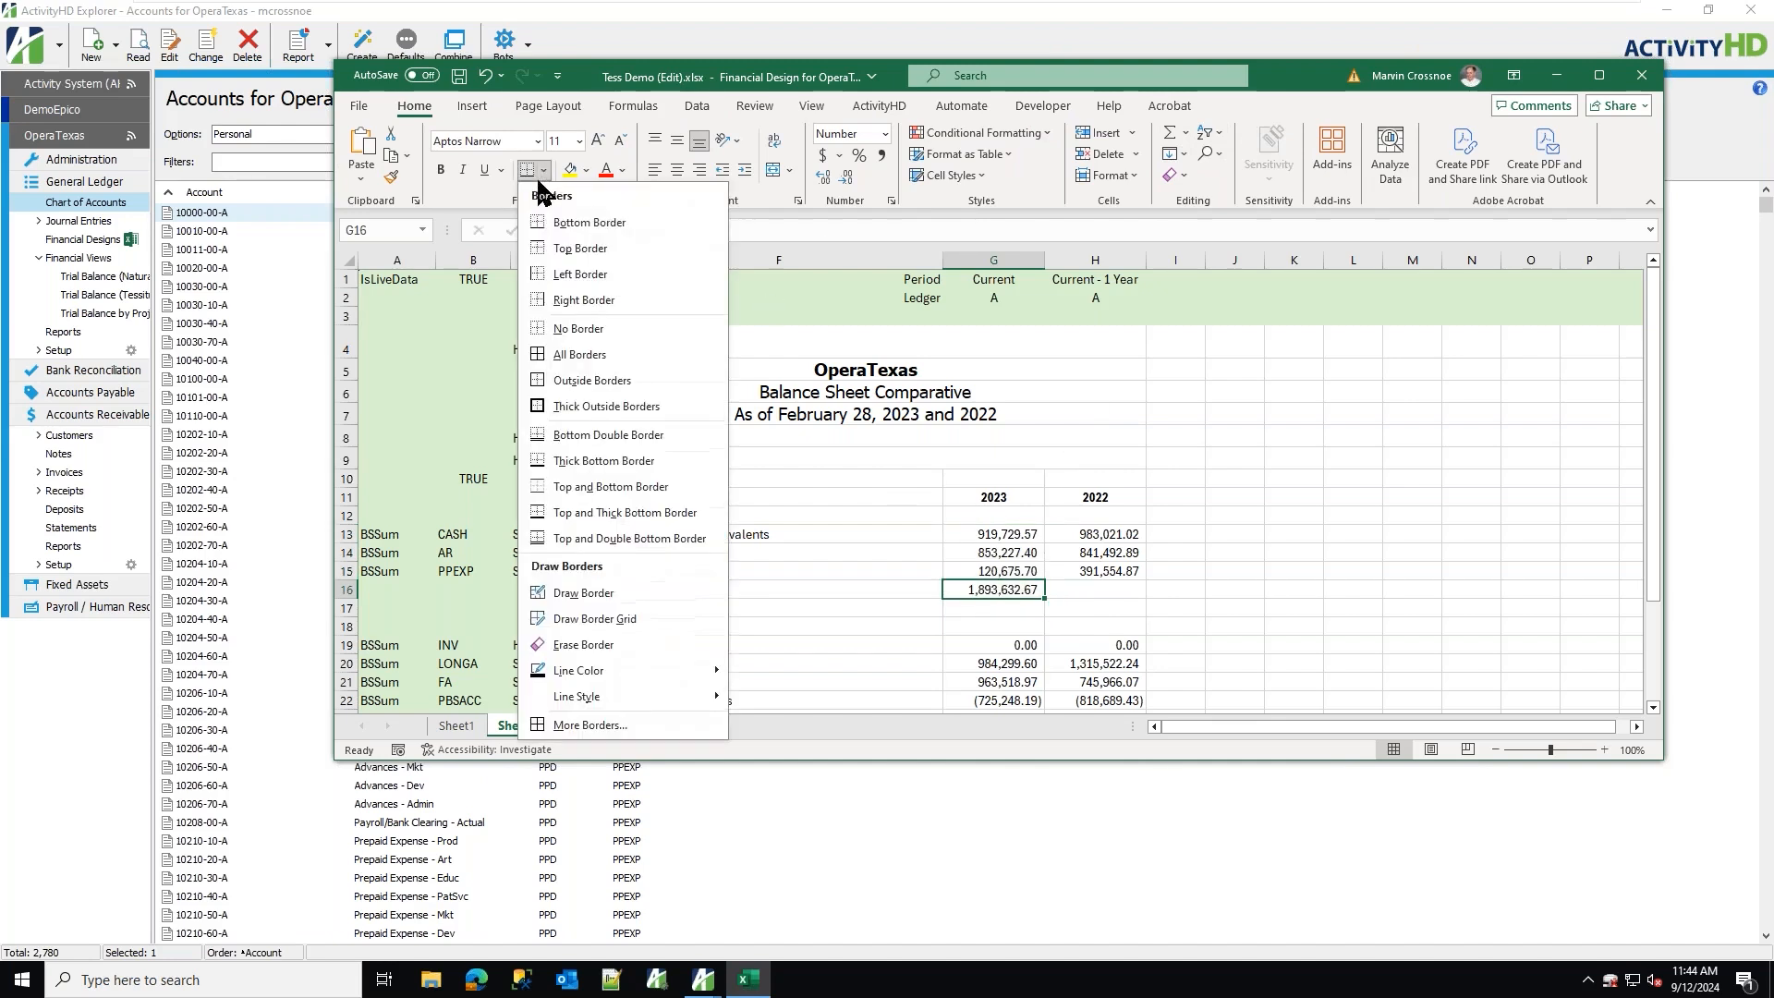
pyautogui.click(559, 247)
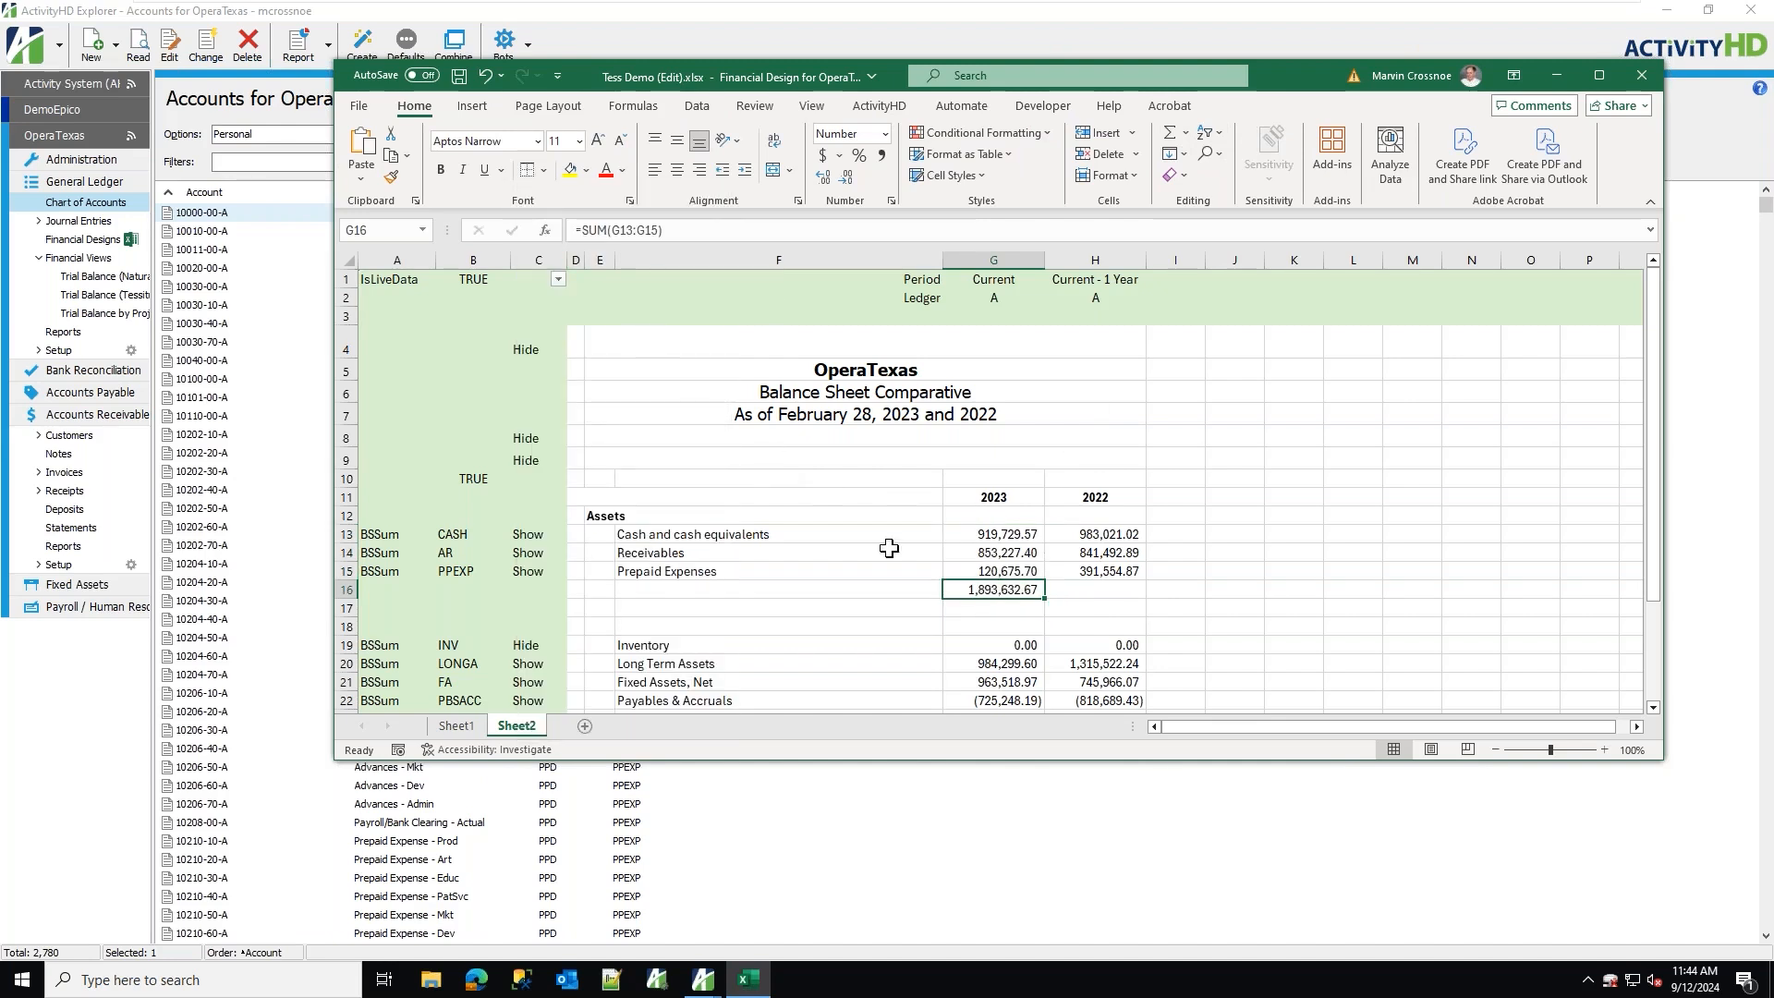
pyautogui.click(822, 155)
pyautogui.moveTo(1045, 599); pyautogui.dragTo(1127, 599)
pyautogui.click(1396, 595)
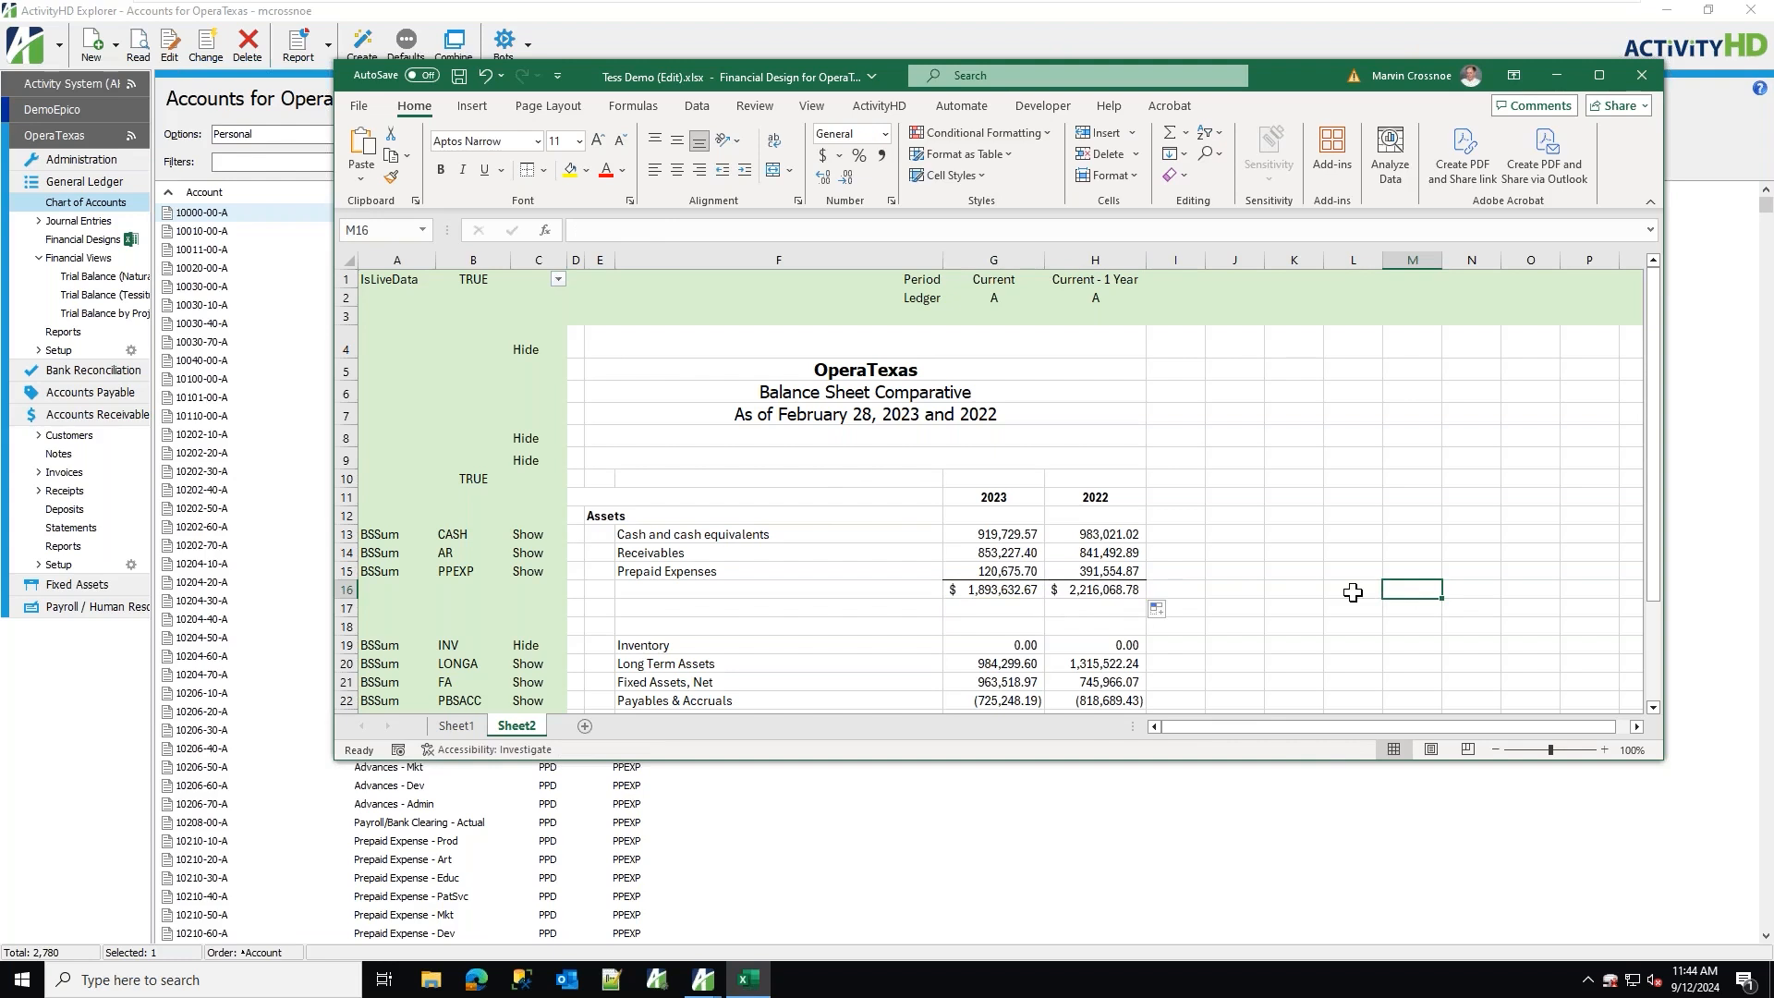
# Fill the 2023 and 2022 year headers in G11:H11 with yellow.
pyautogui.moveTo(989, 496); pyautogui.dragTo(1094, 492)
pyautogui.click(570, 172)
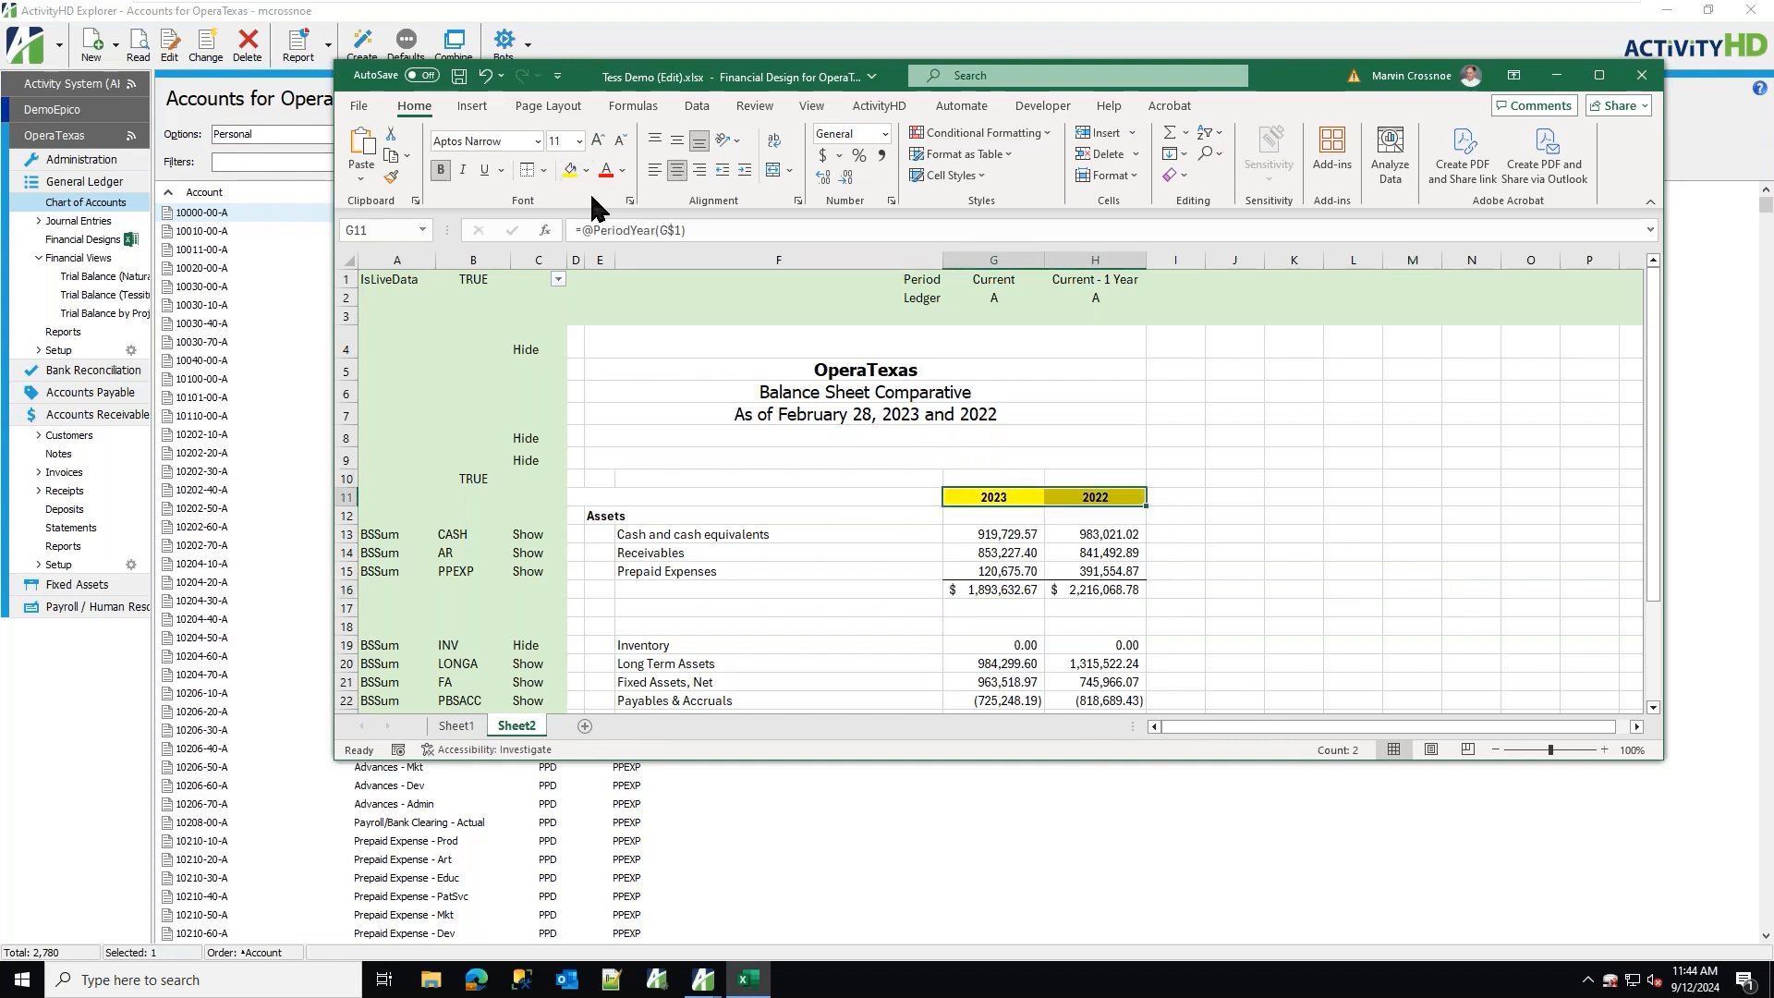
pyautogui.click(1381, 501)
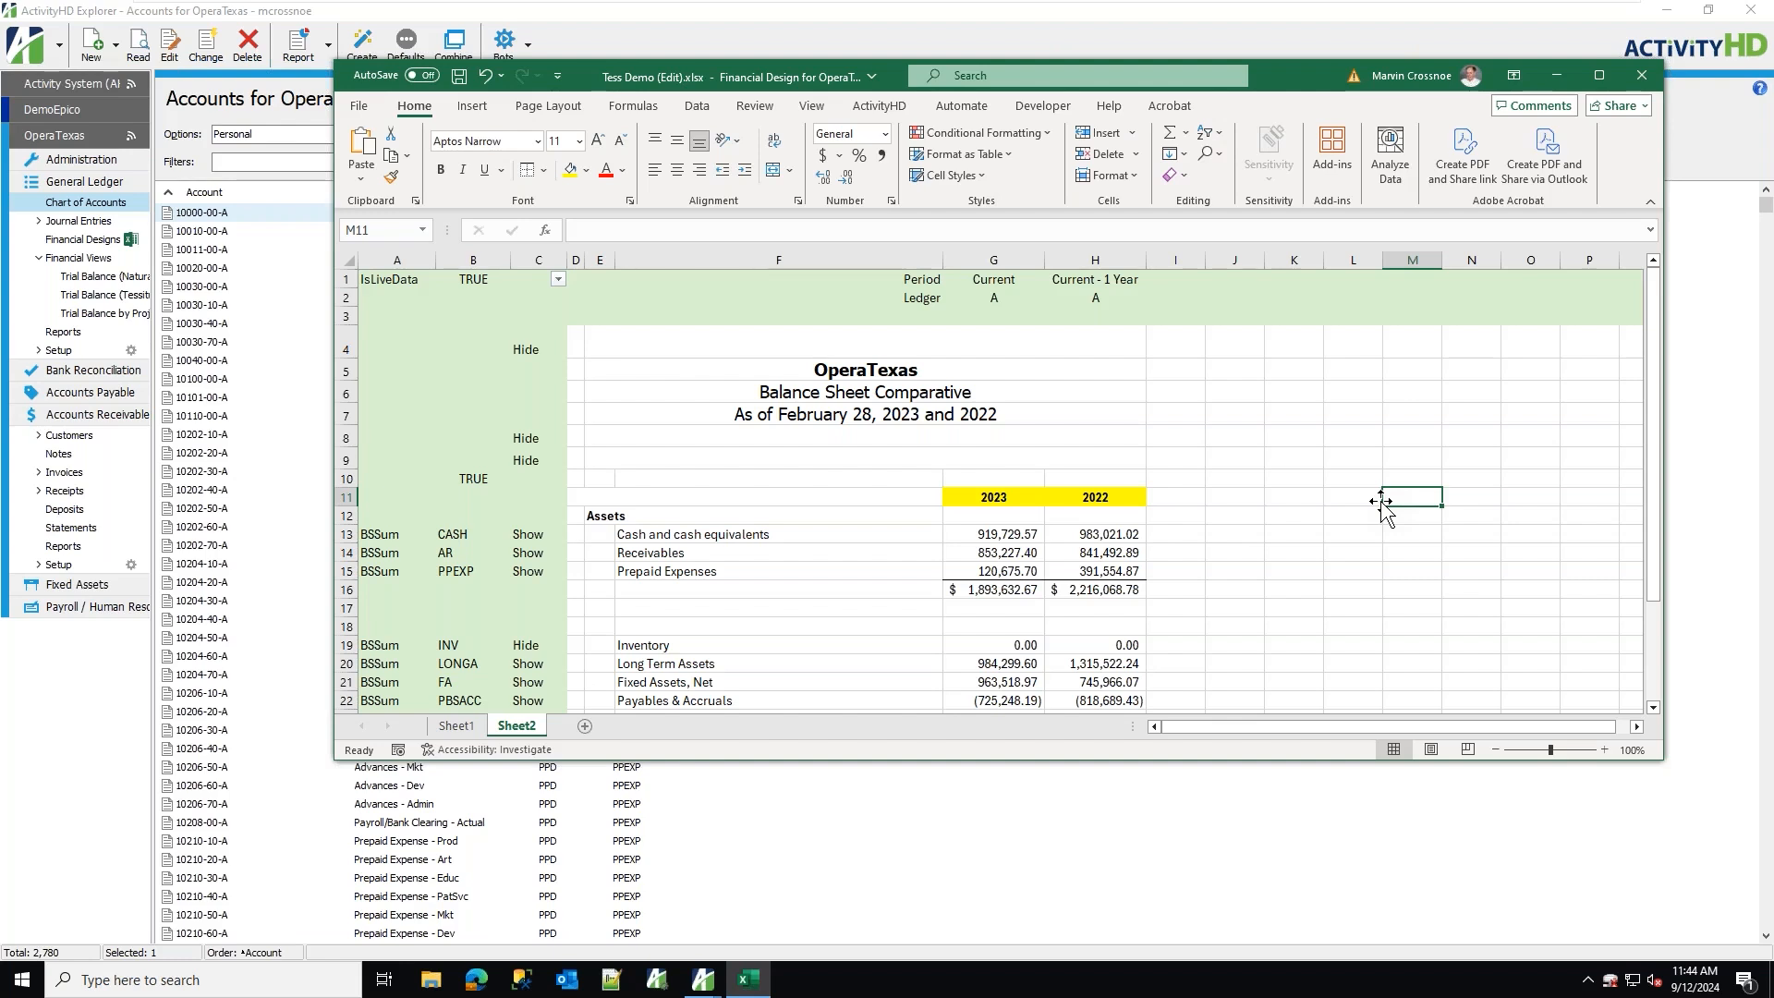
pyautogui.moveTo(397, 260); pyautogui.dragTo(514, 267)
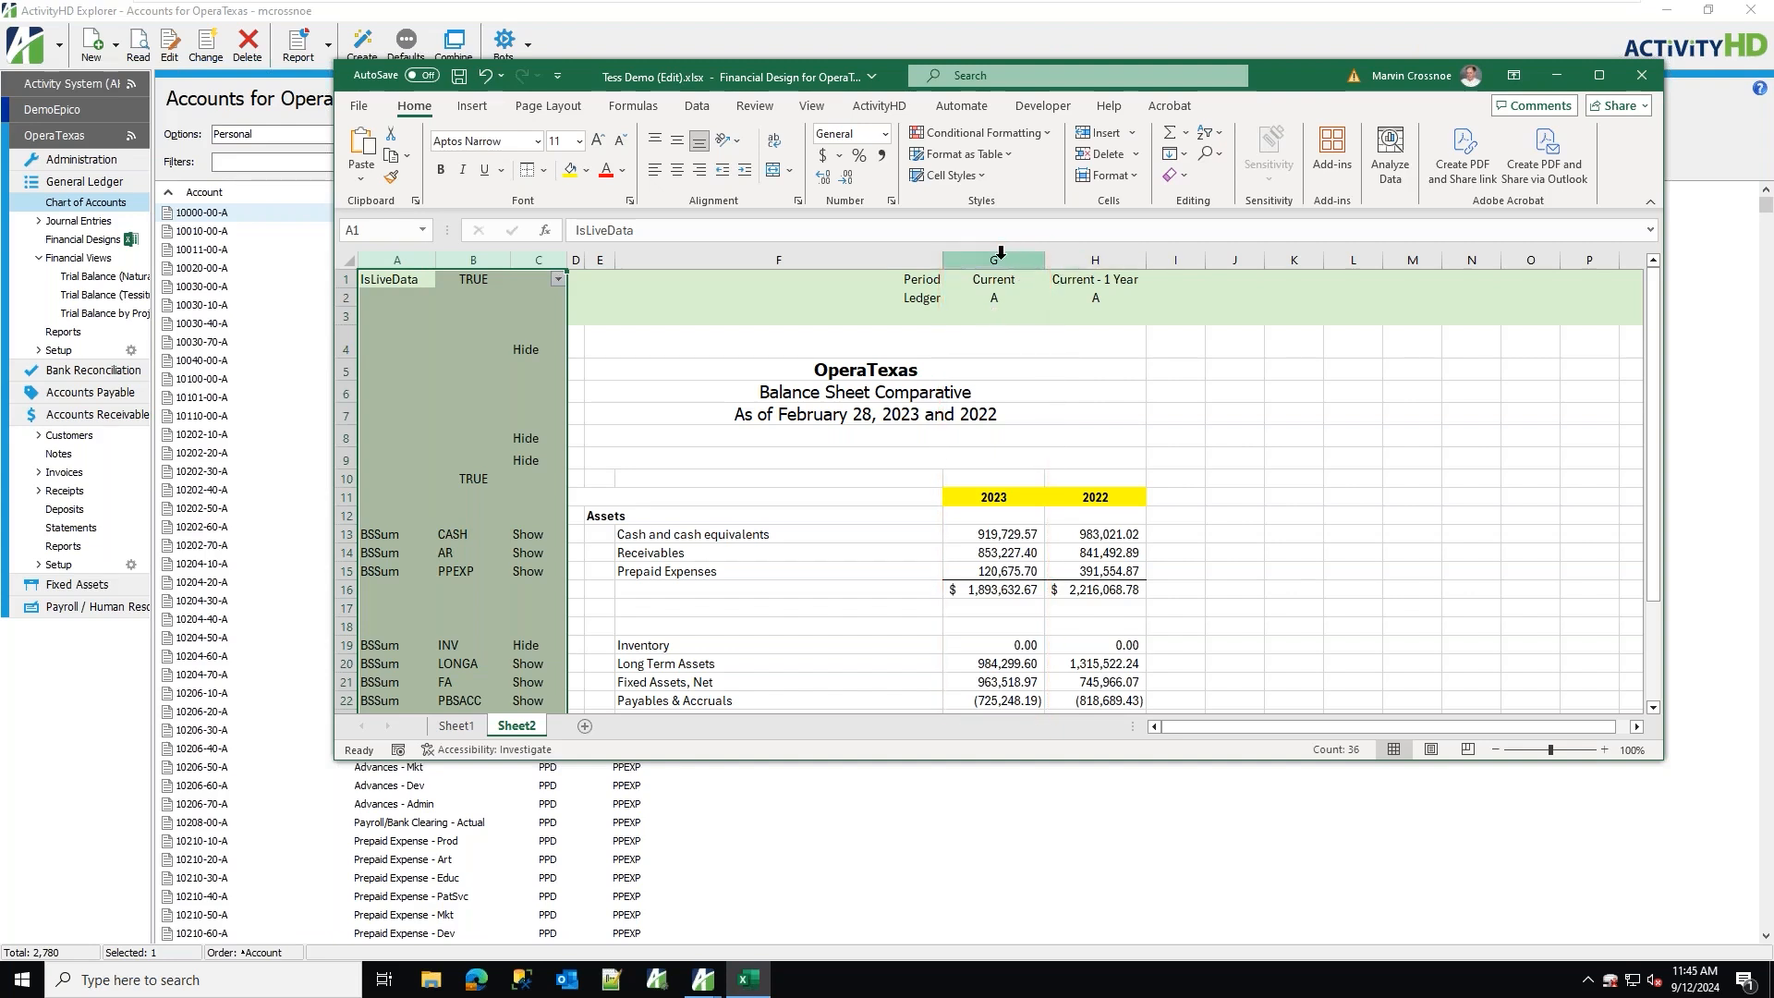
pyautogui.click(994, 259)
pyautogui.click(1095, 259)
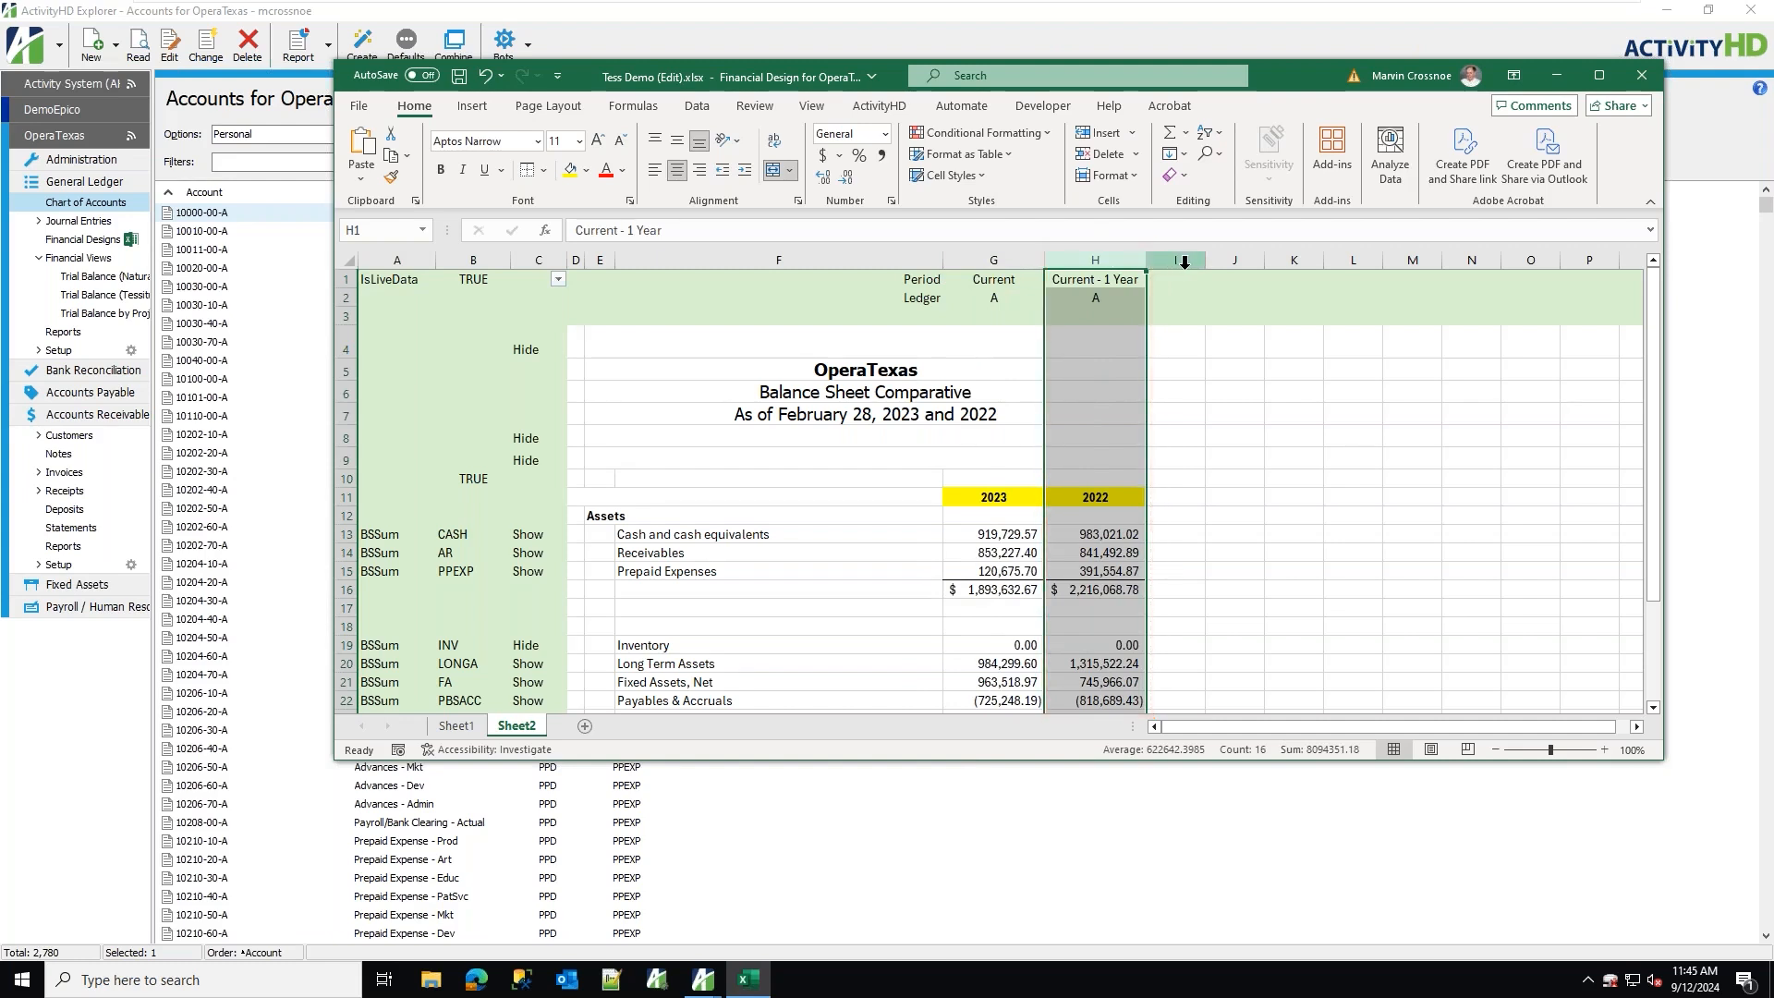
# Copy column H and paste it as a new column I.
pyautogui.moveTo(1203, 267); pyautogui.dragTo(1219, 267)
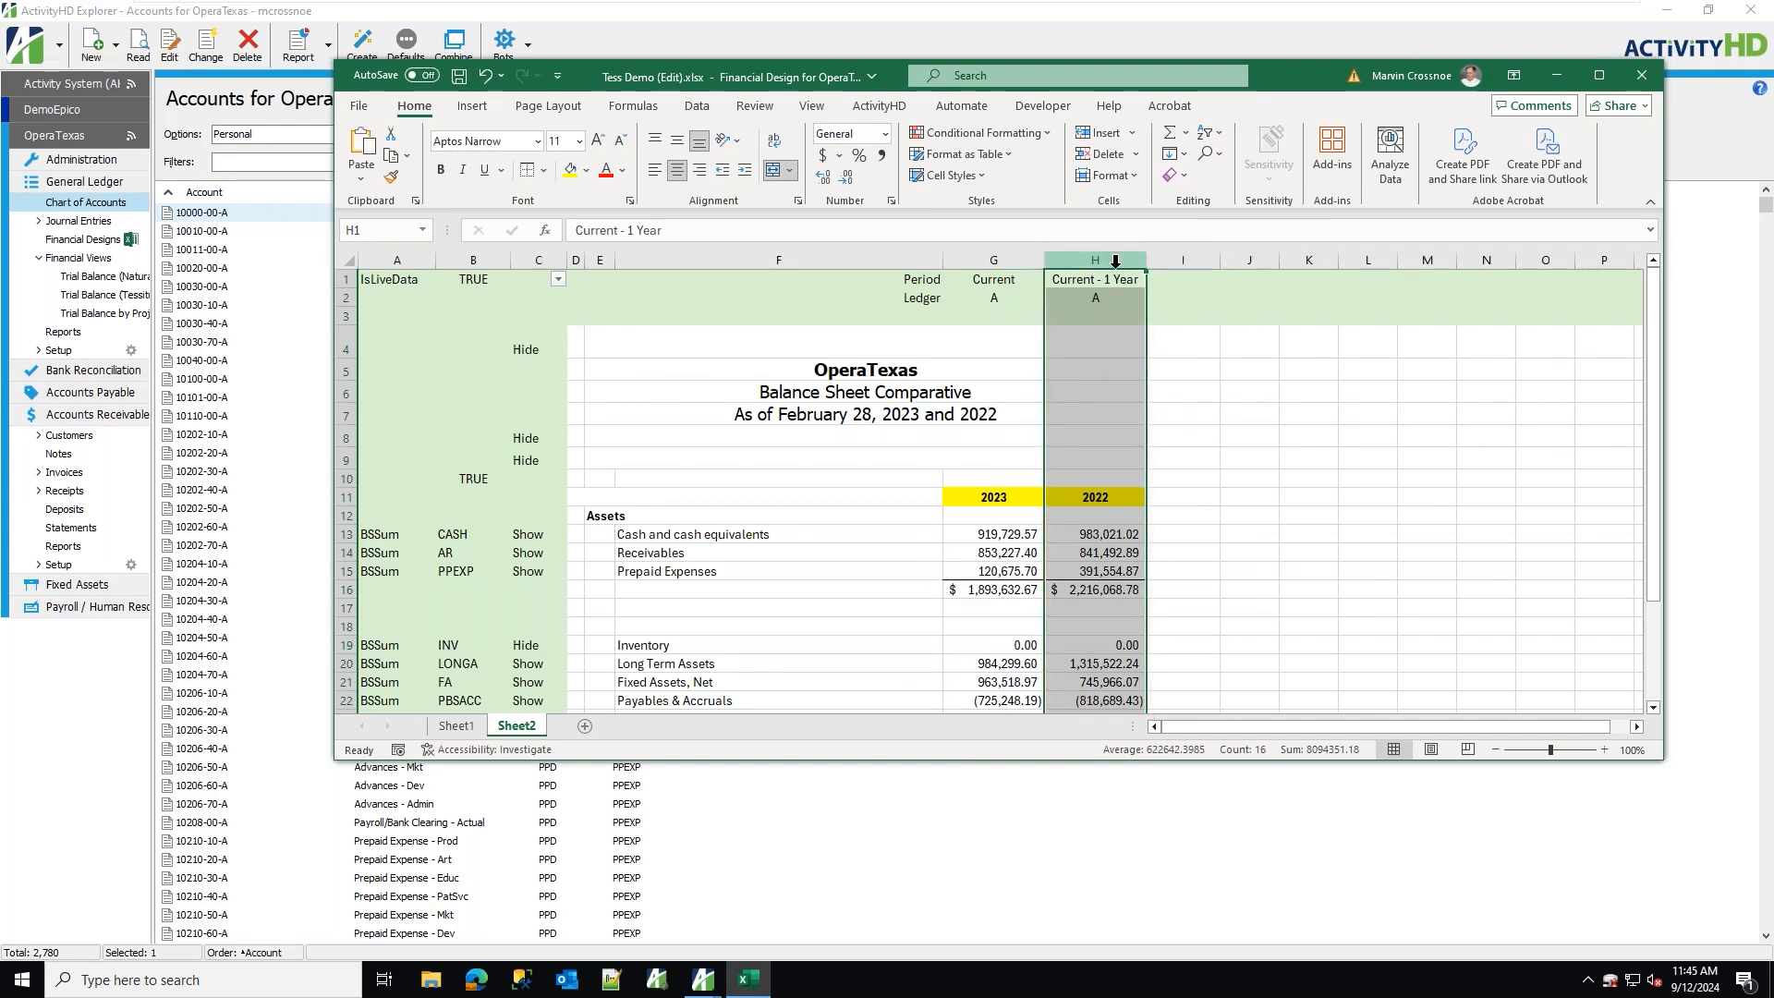
pyautogui.rightClick(1101, 256)
pyautogui.click(1154, 330)
pyautogui.click(1184, 259)
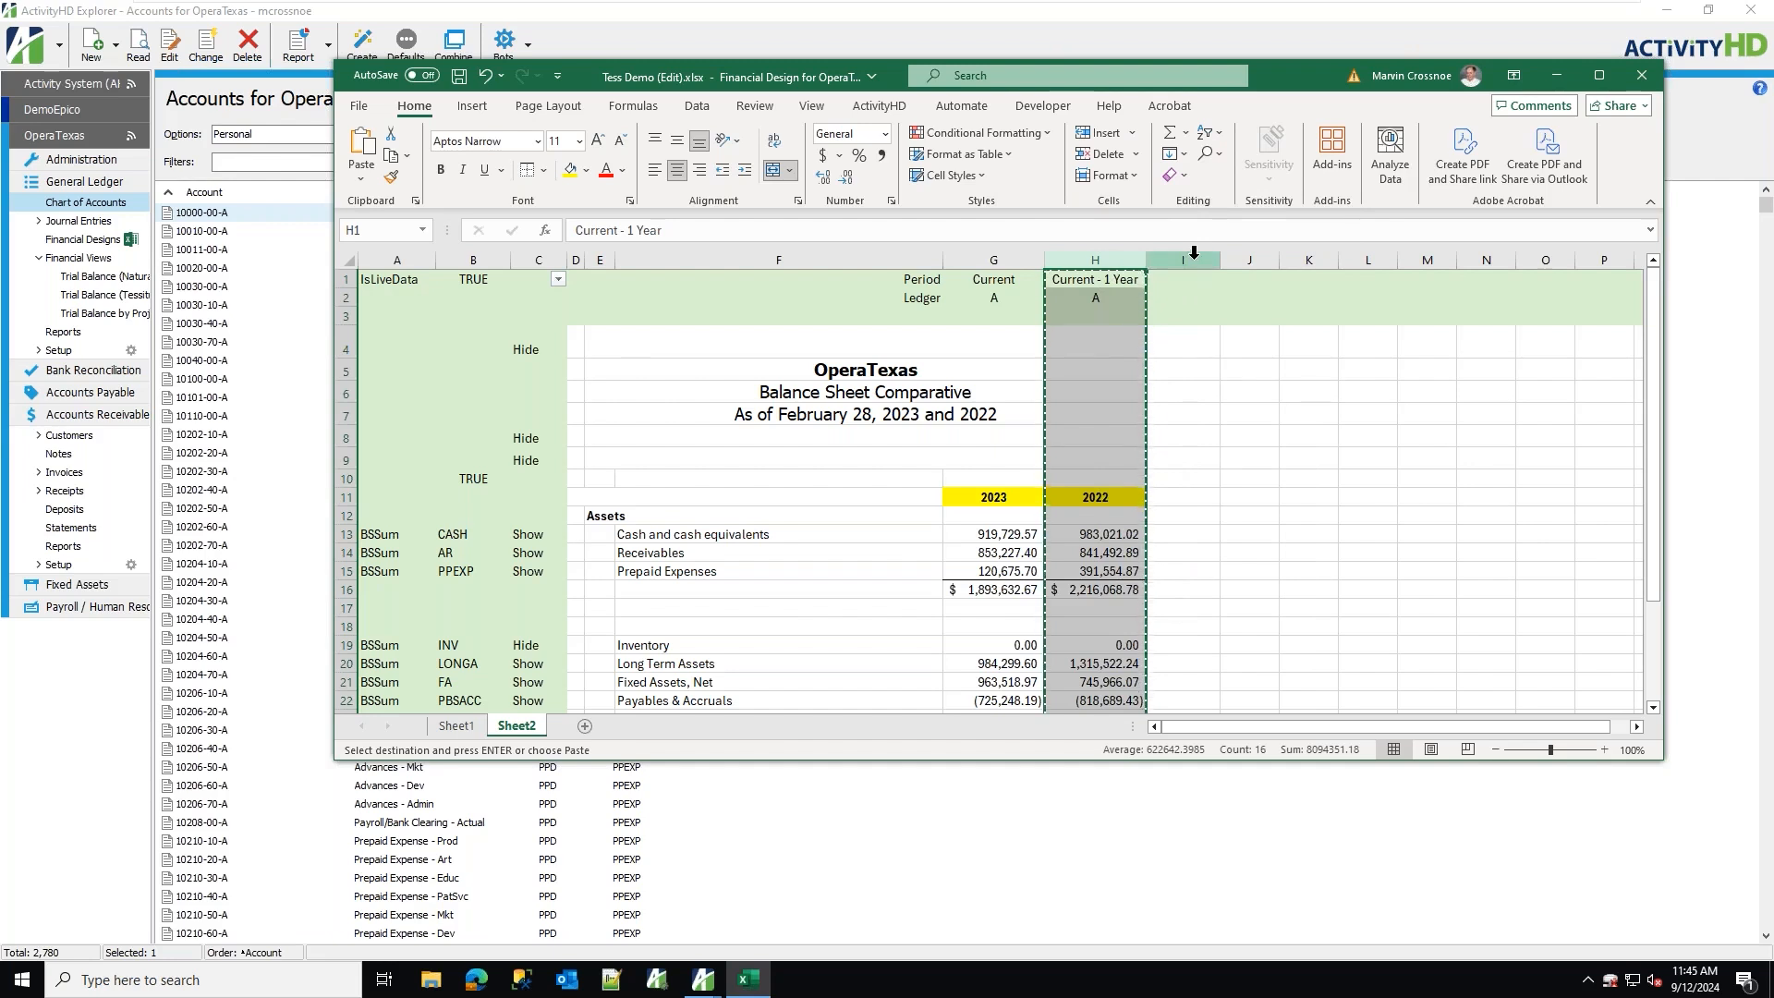
pyautogui.rightClick(1194, 260)
pyautogui.click(1259, 443)
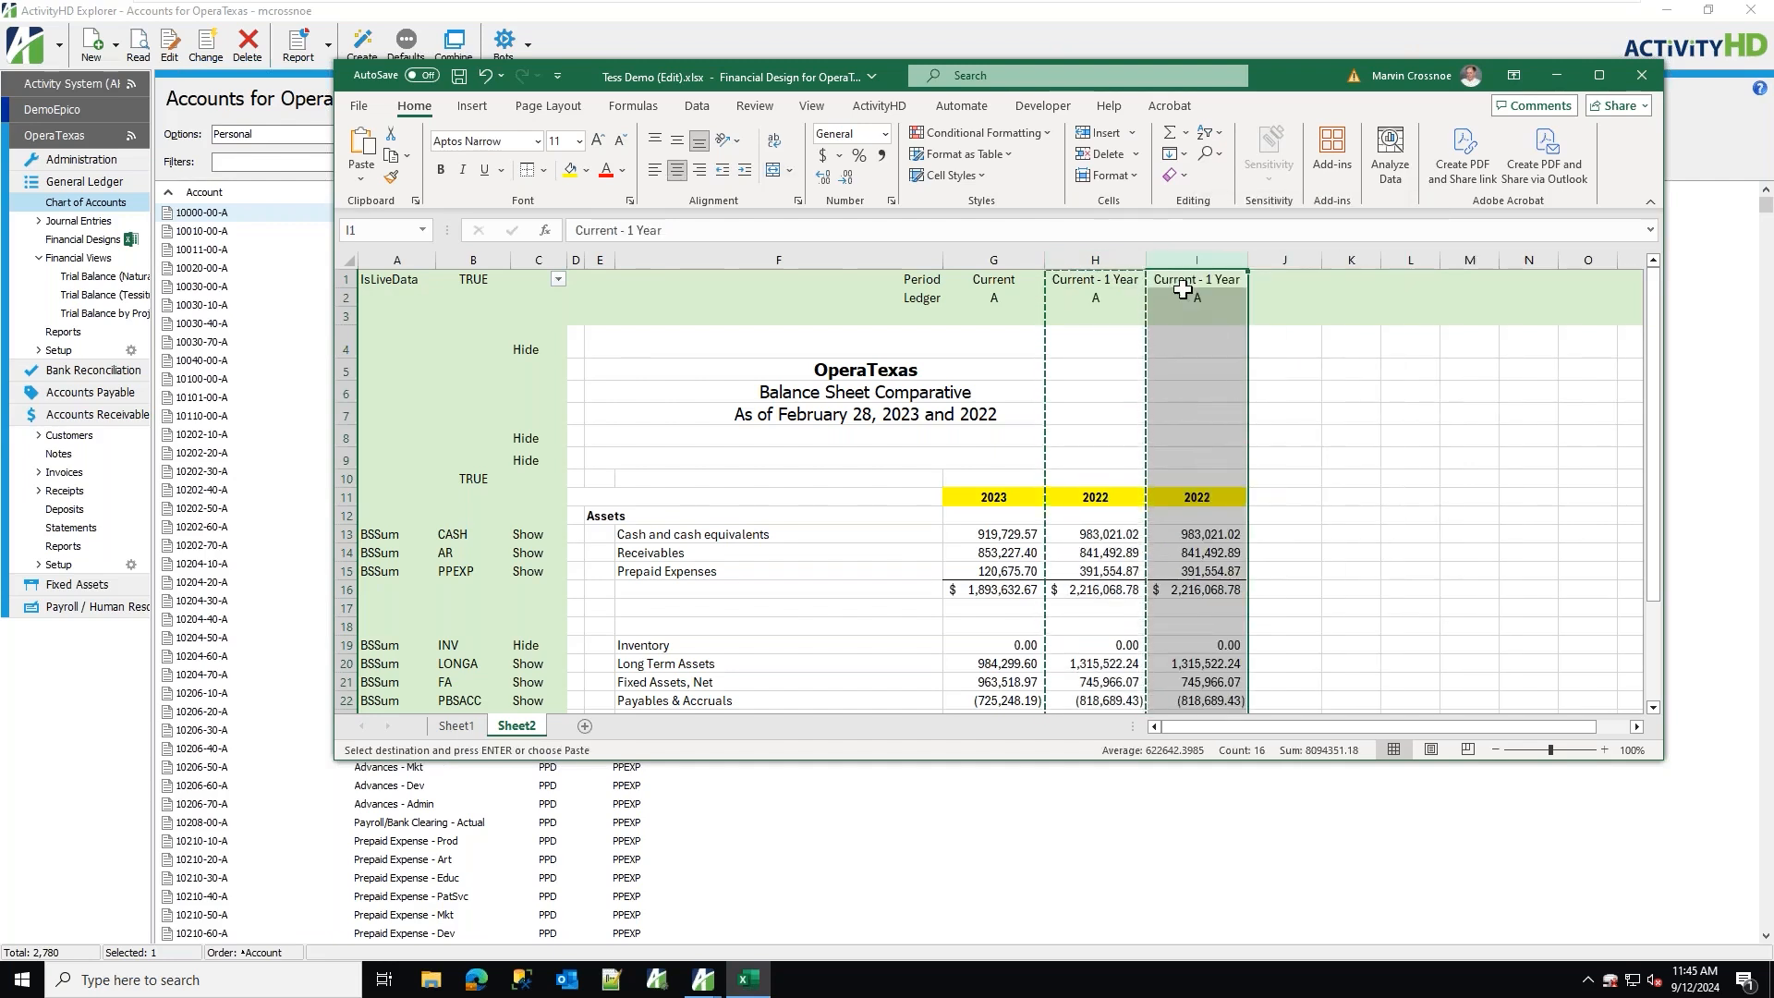
# Change the period in I1 to Current - 2 Year.
pyautogui.click(1182, 284)
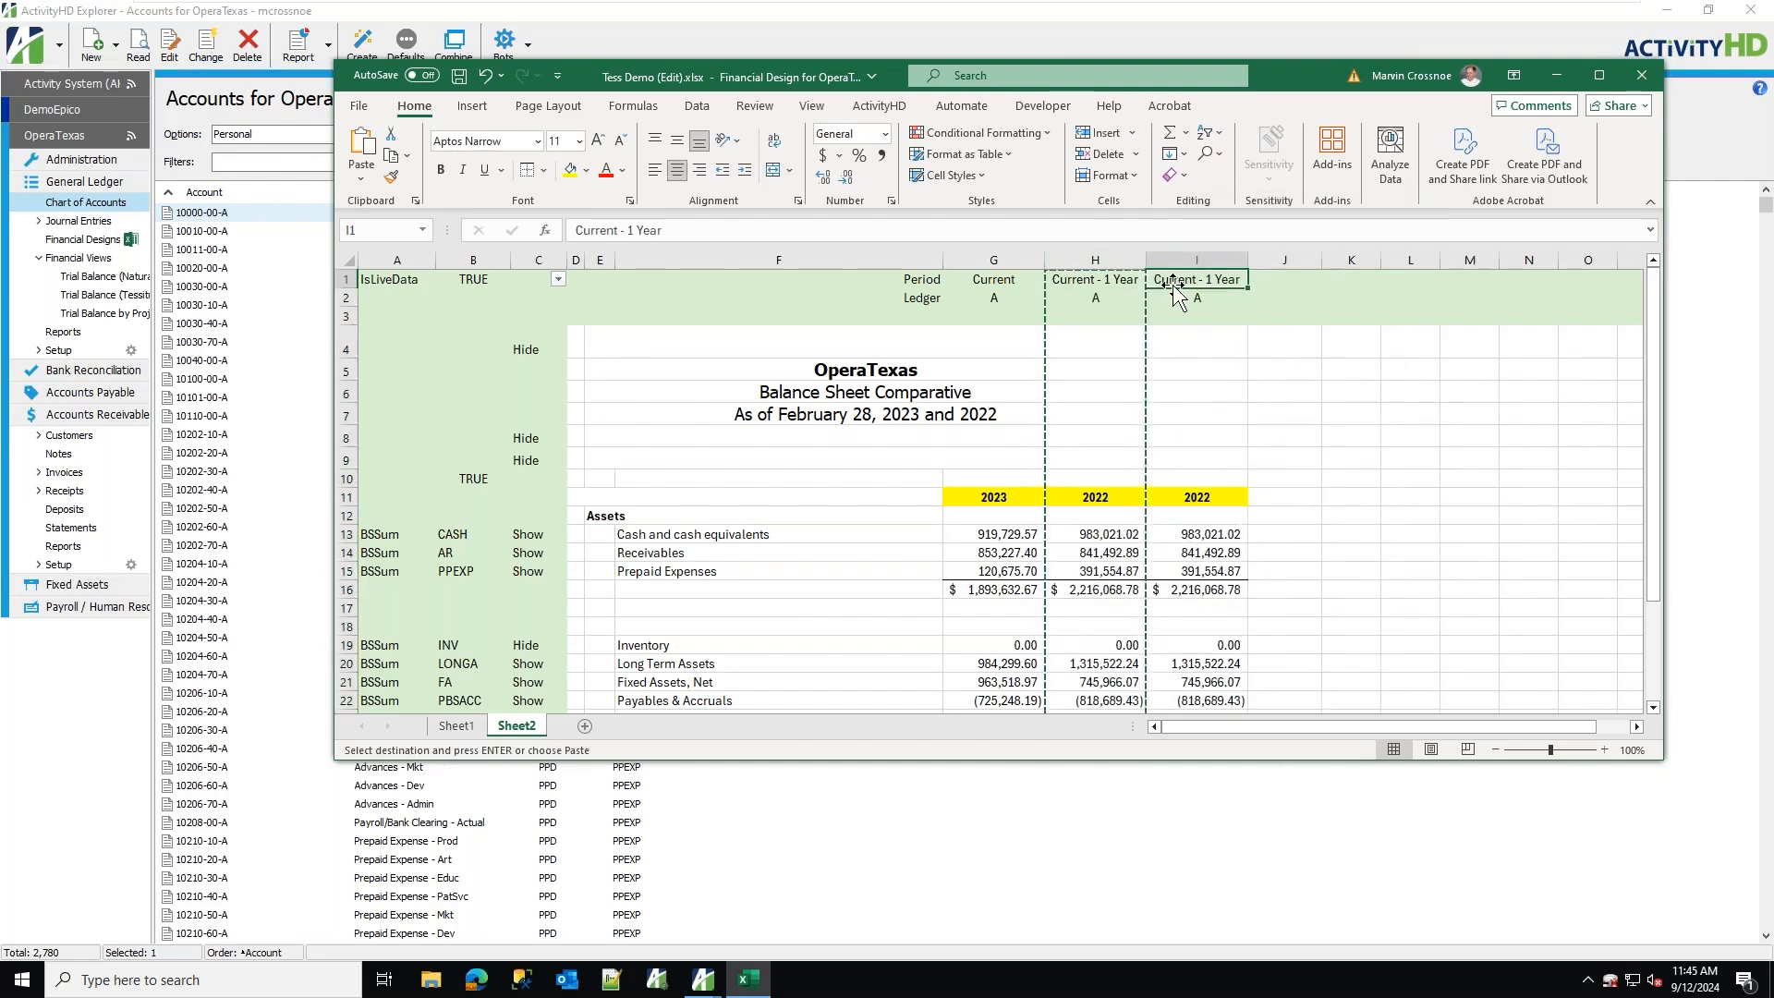
pyautogui.click(636, 231)
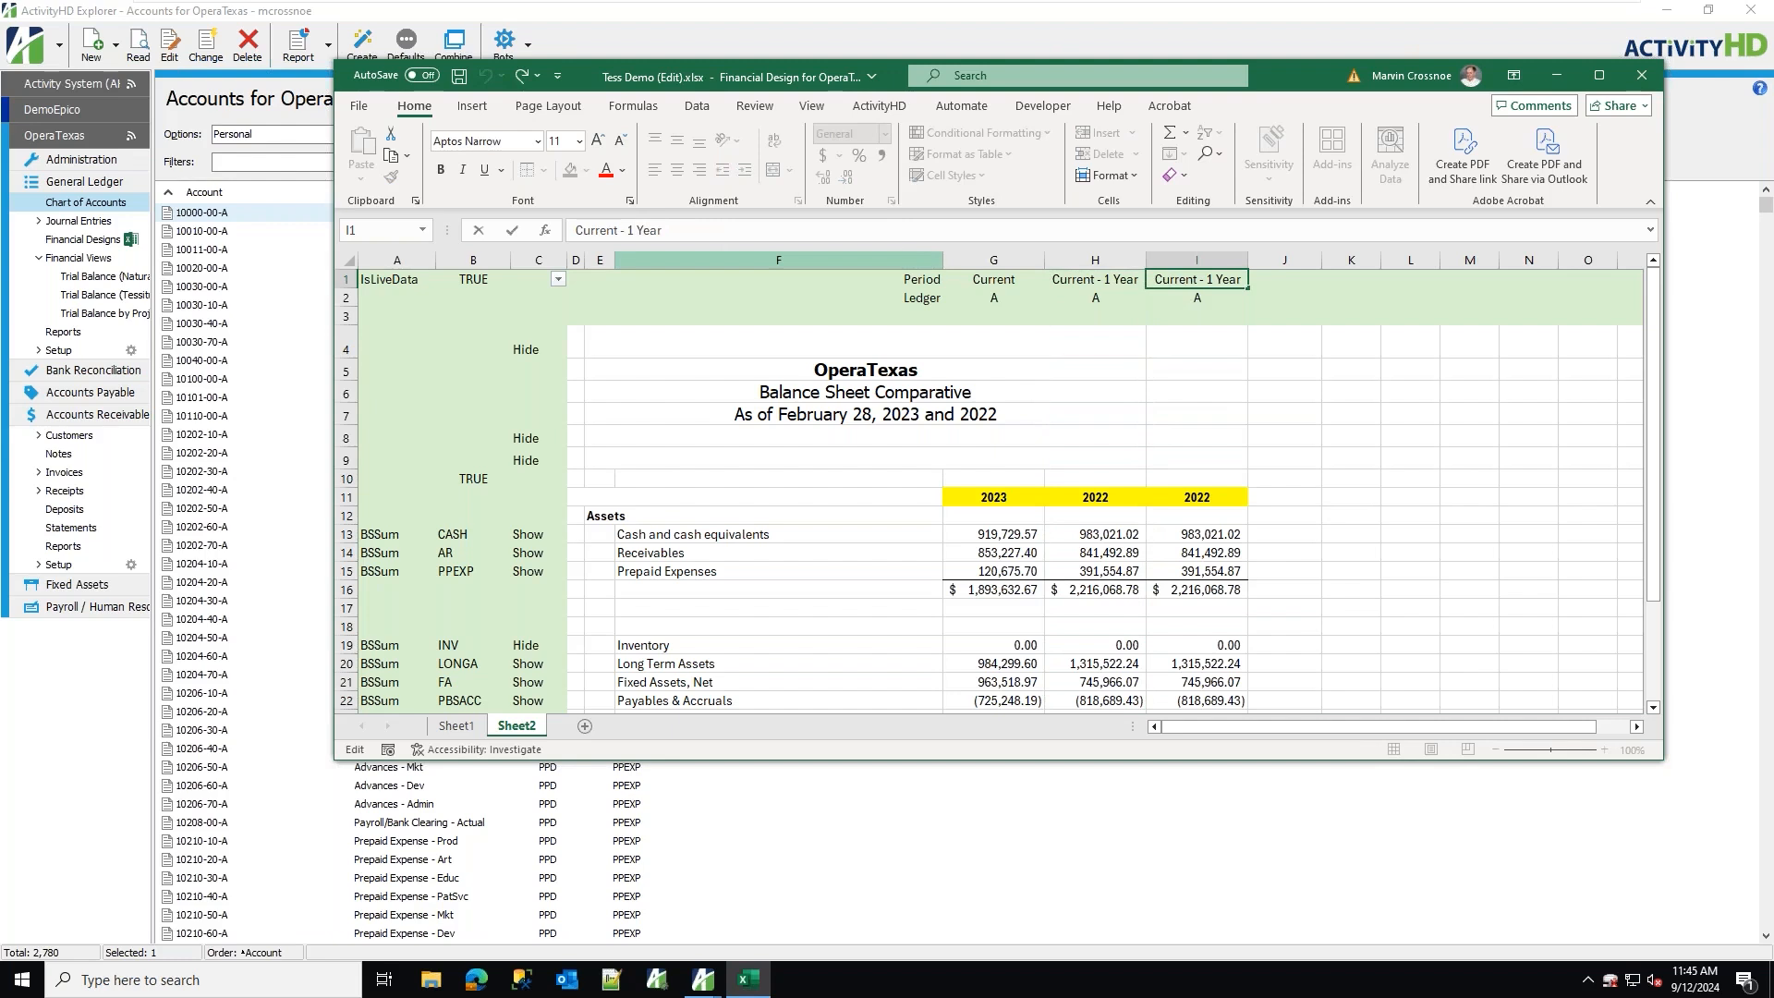
pyautogui.press('BackSpace')
pyautogui.write('2')
pyautogui.press('Return')
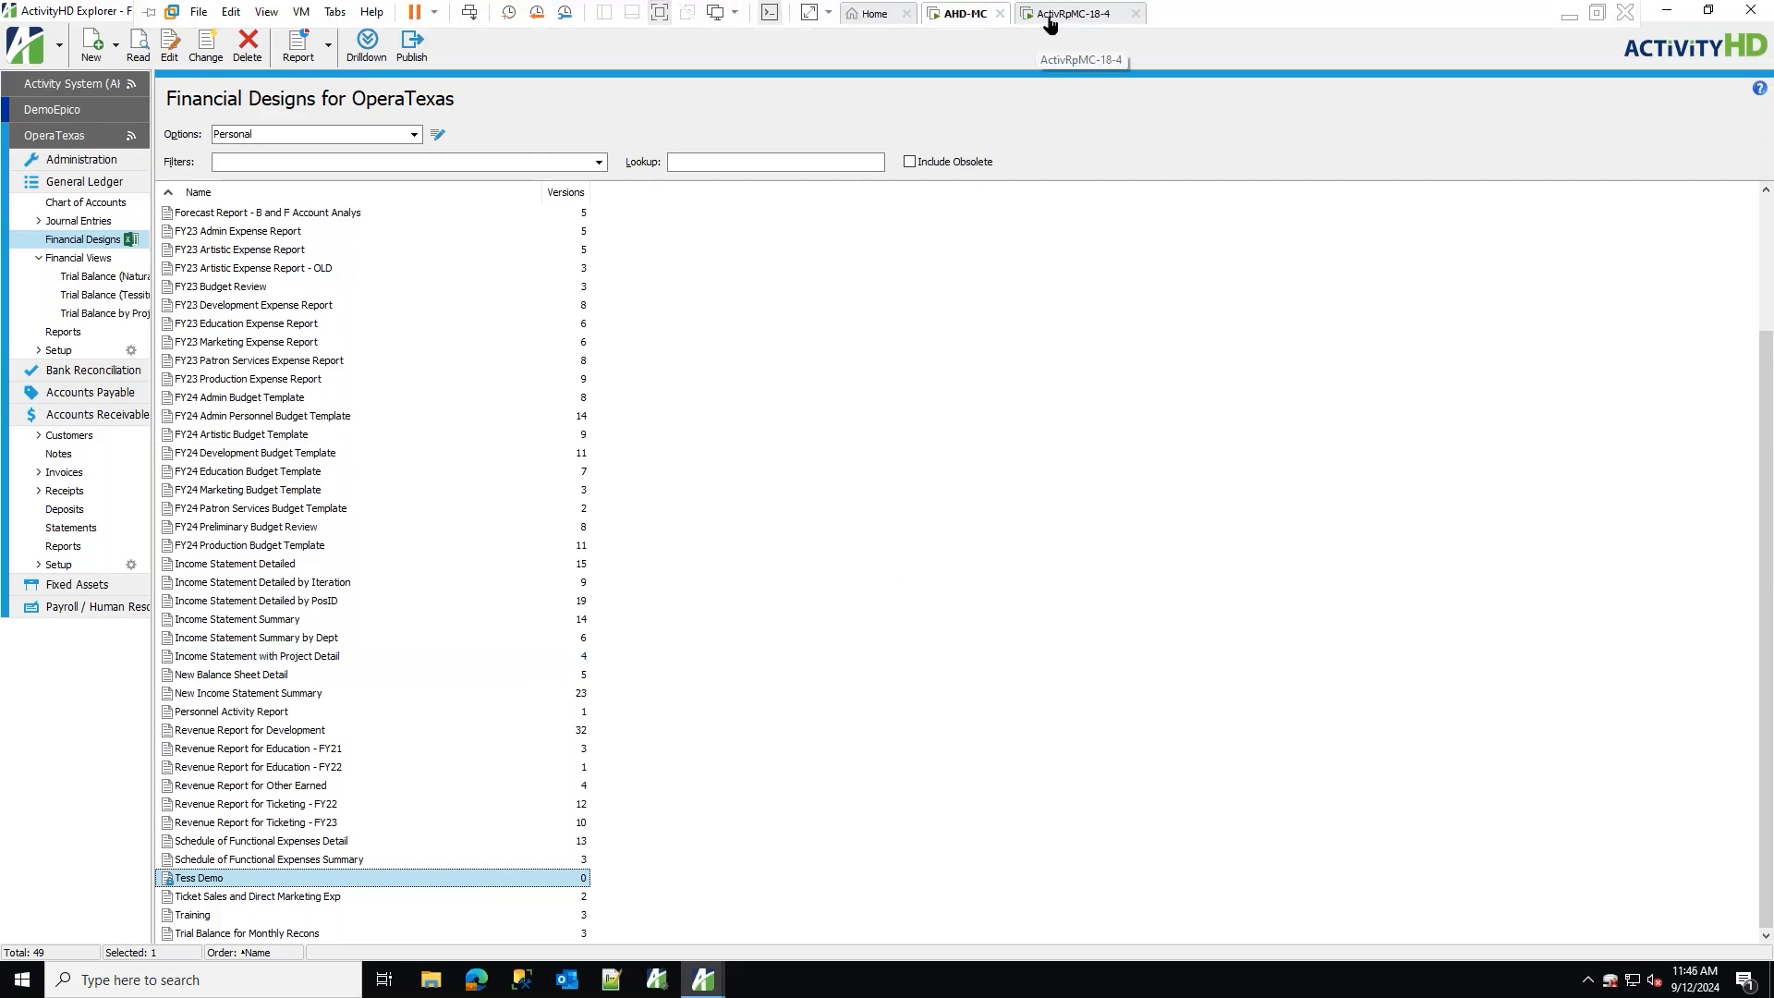
# Switch to the _Showcase 2024 G2 workbook and browse its sample report sheets from Department Charts to Boardroom.
pyautogui.click(1044, 18)
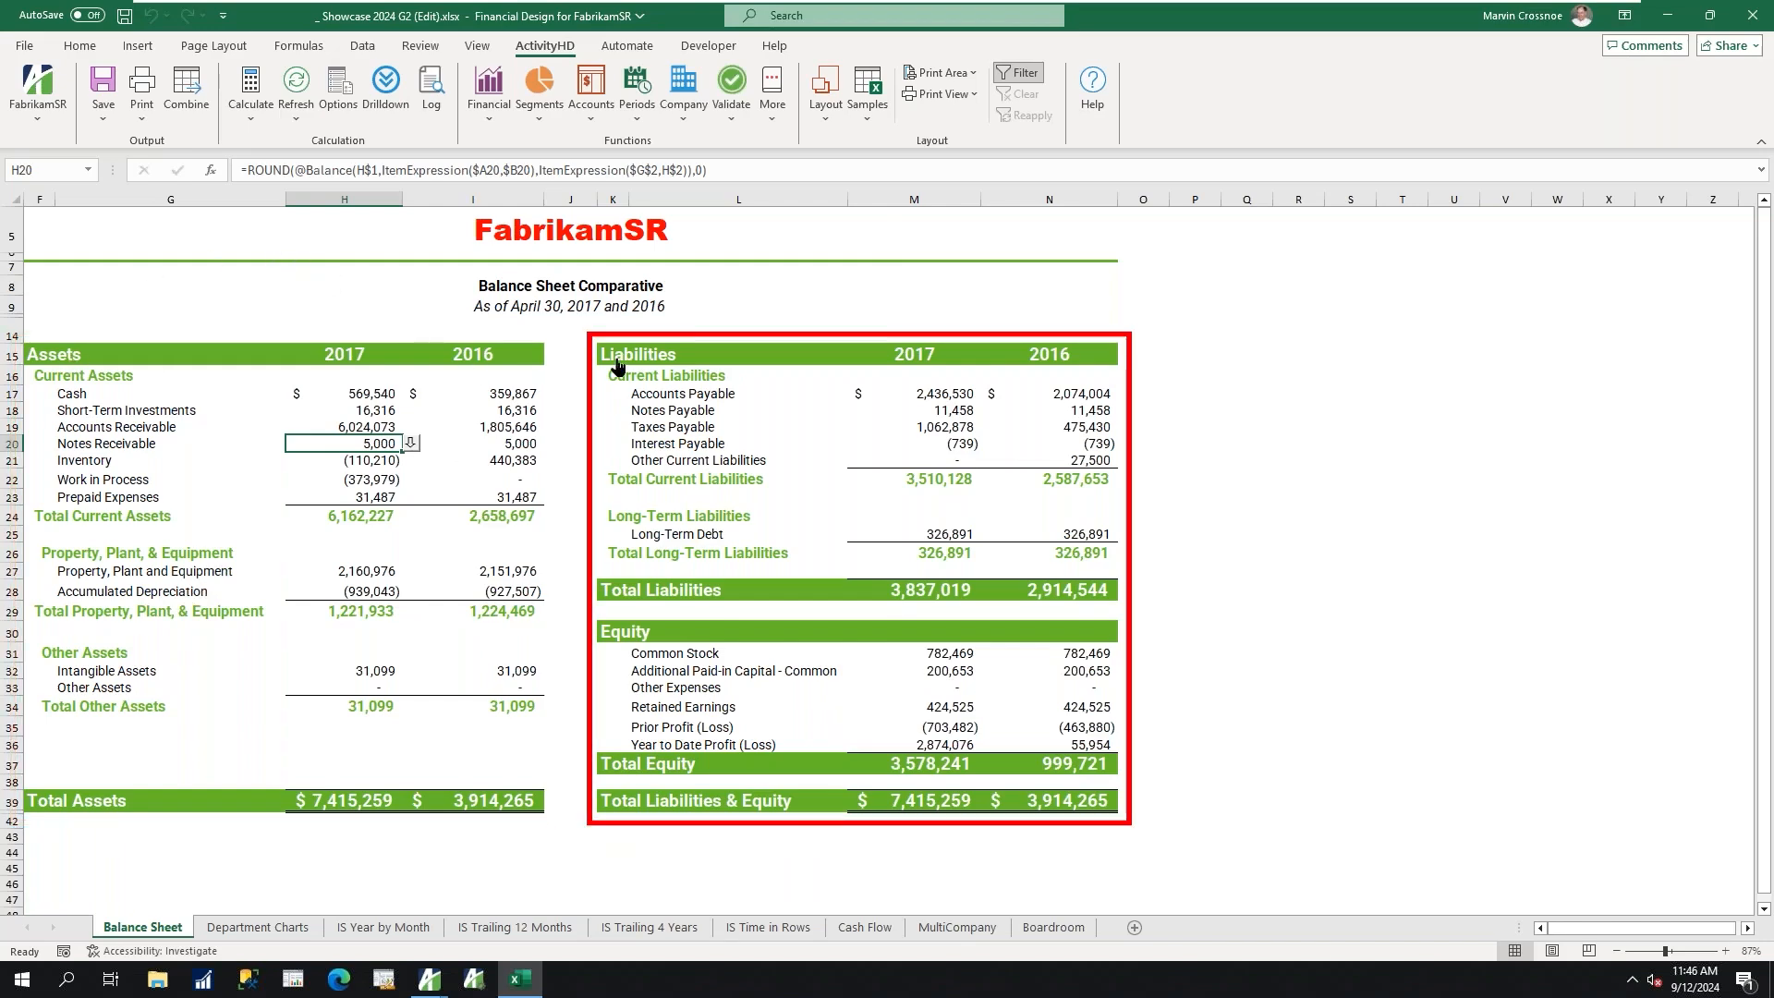
pyautogui.click(264, 929)
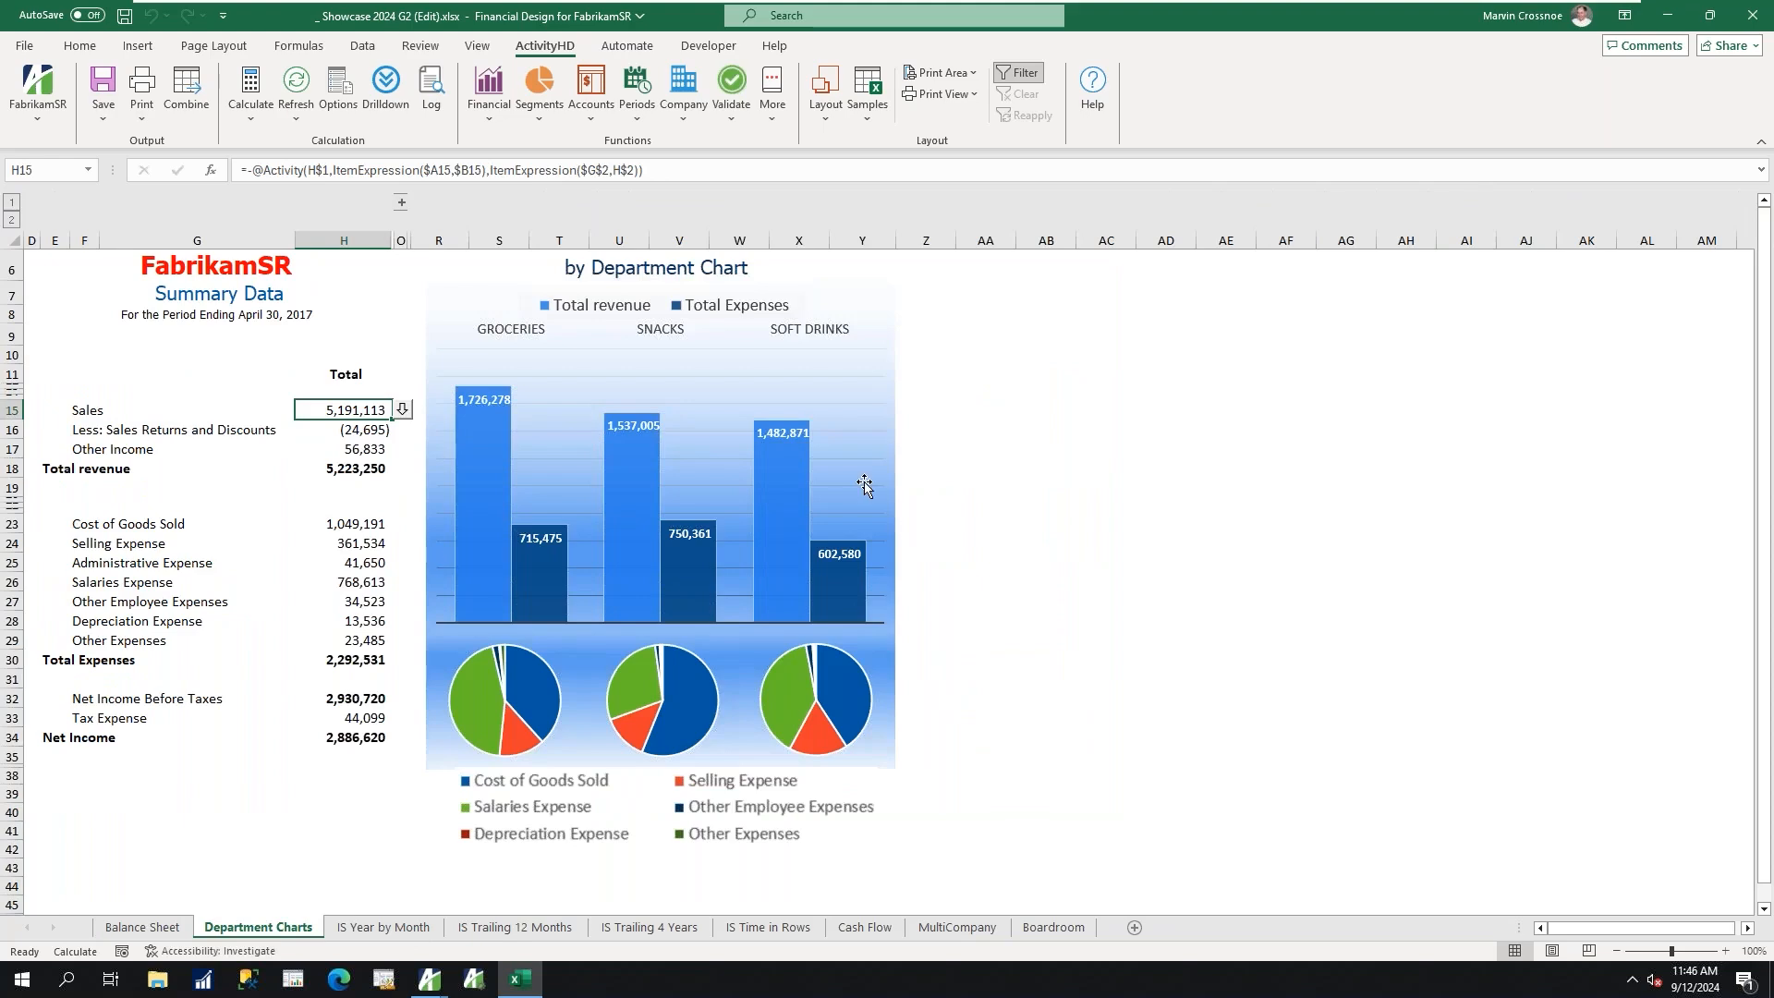
pyautogui.moveTo(614, 592)
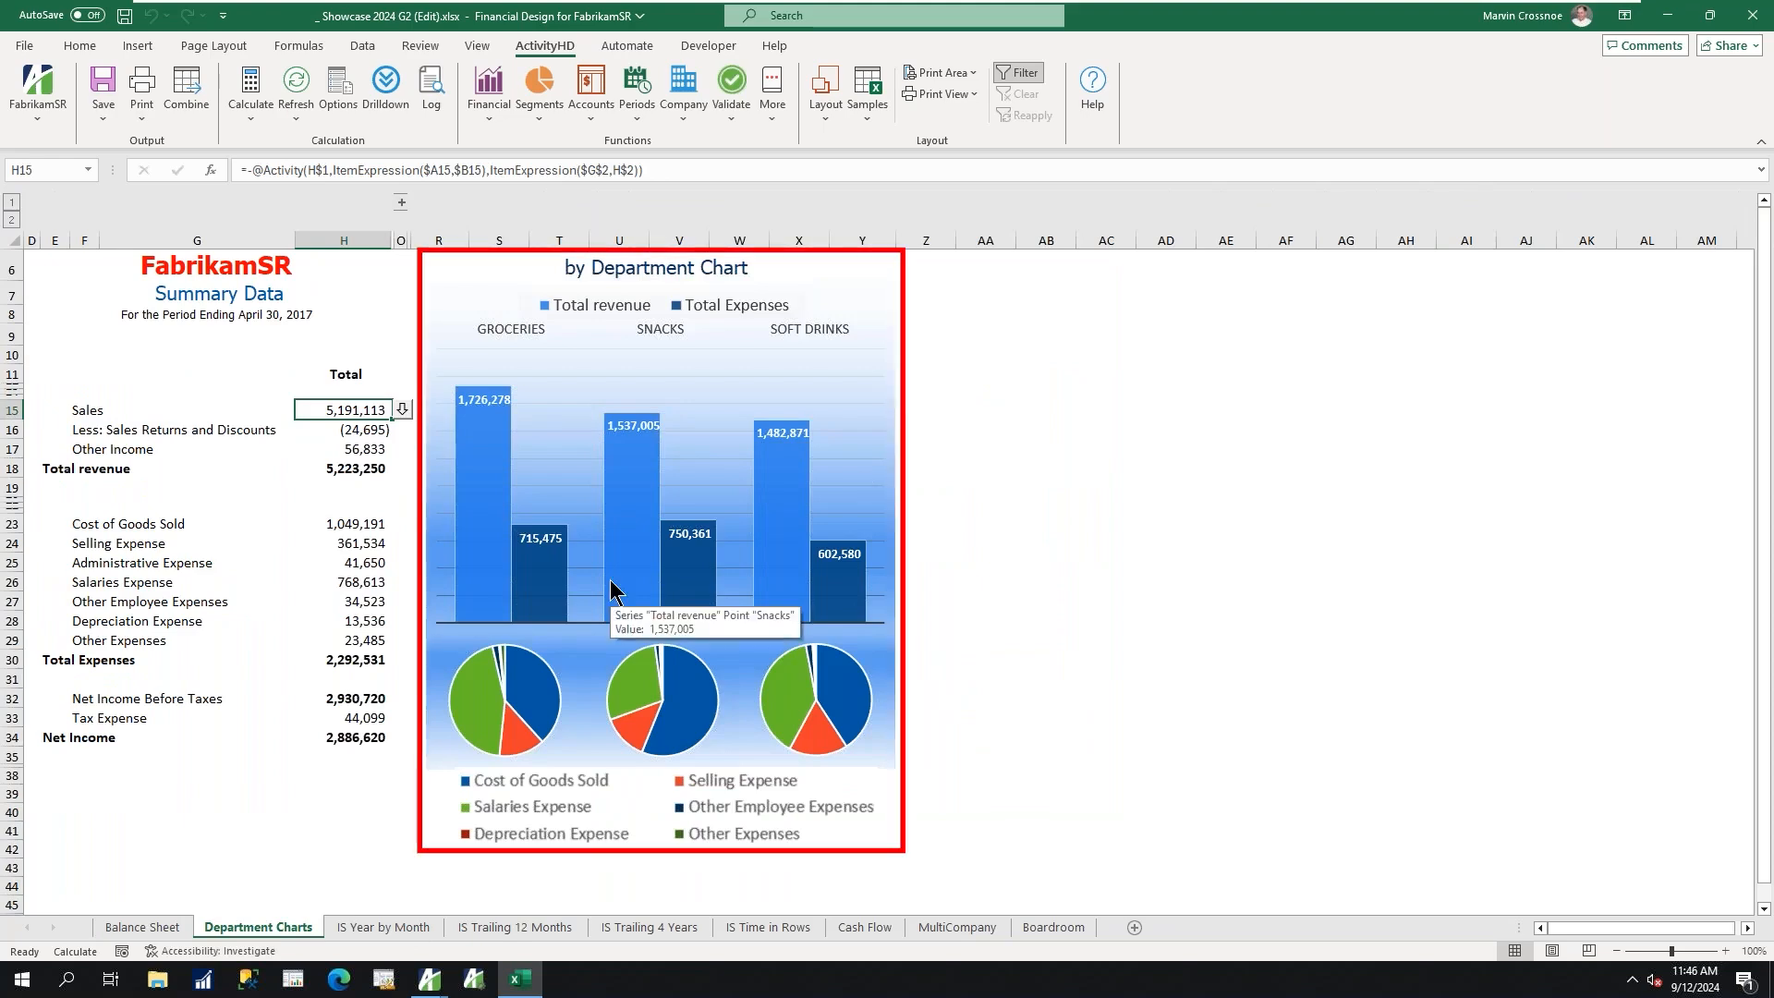
pyautogui.click(524, 929)
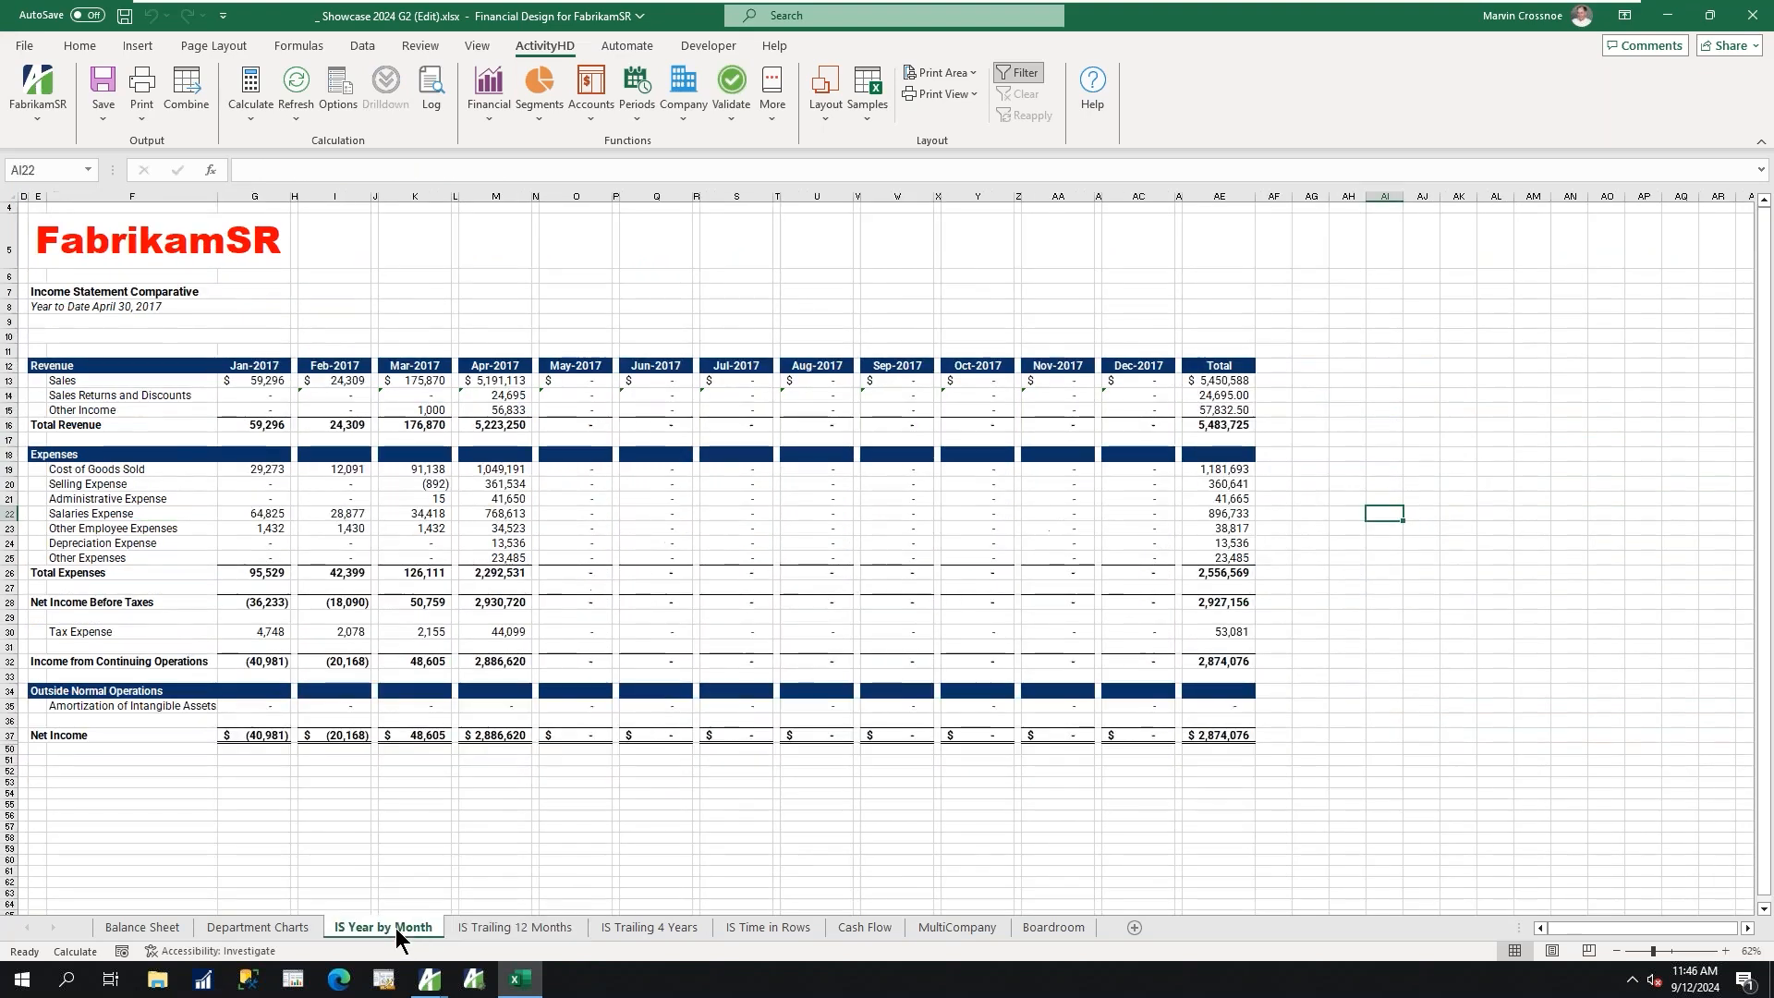
pyautogui.click(394, 927)
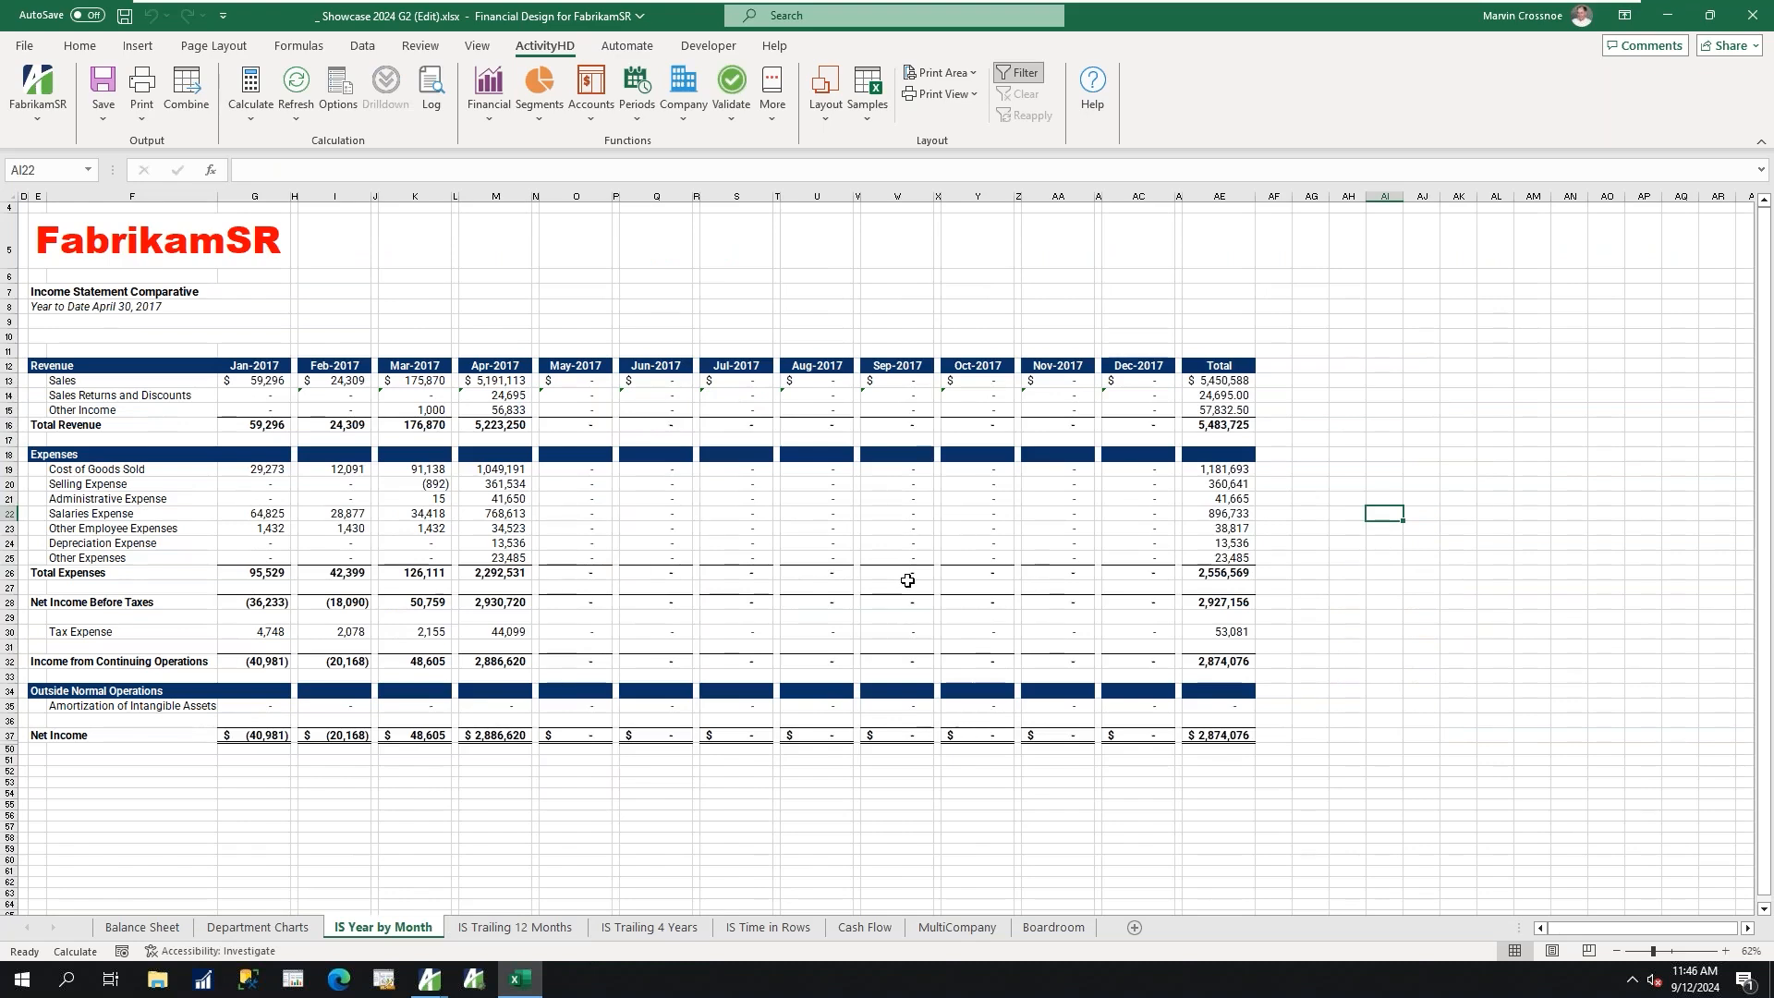
pyautogui.click(858, 928)
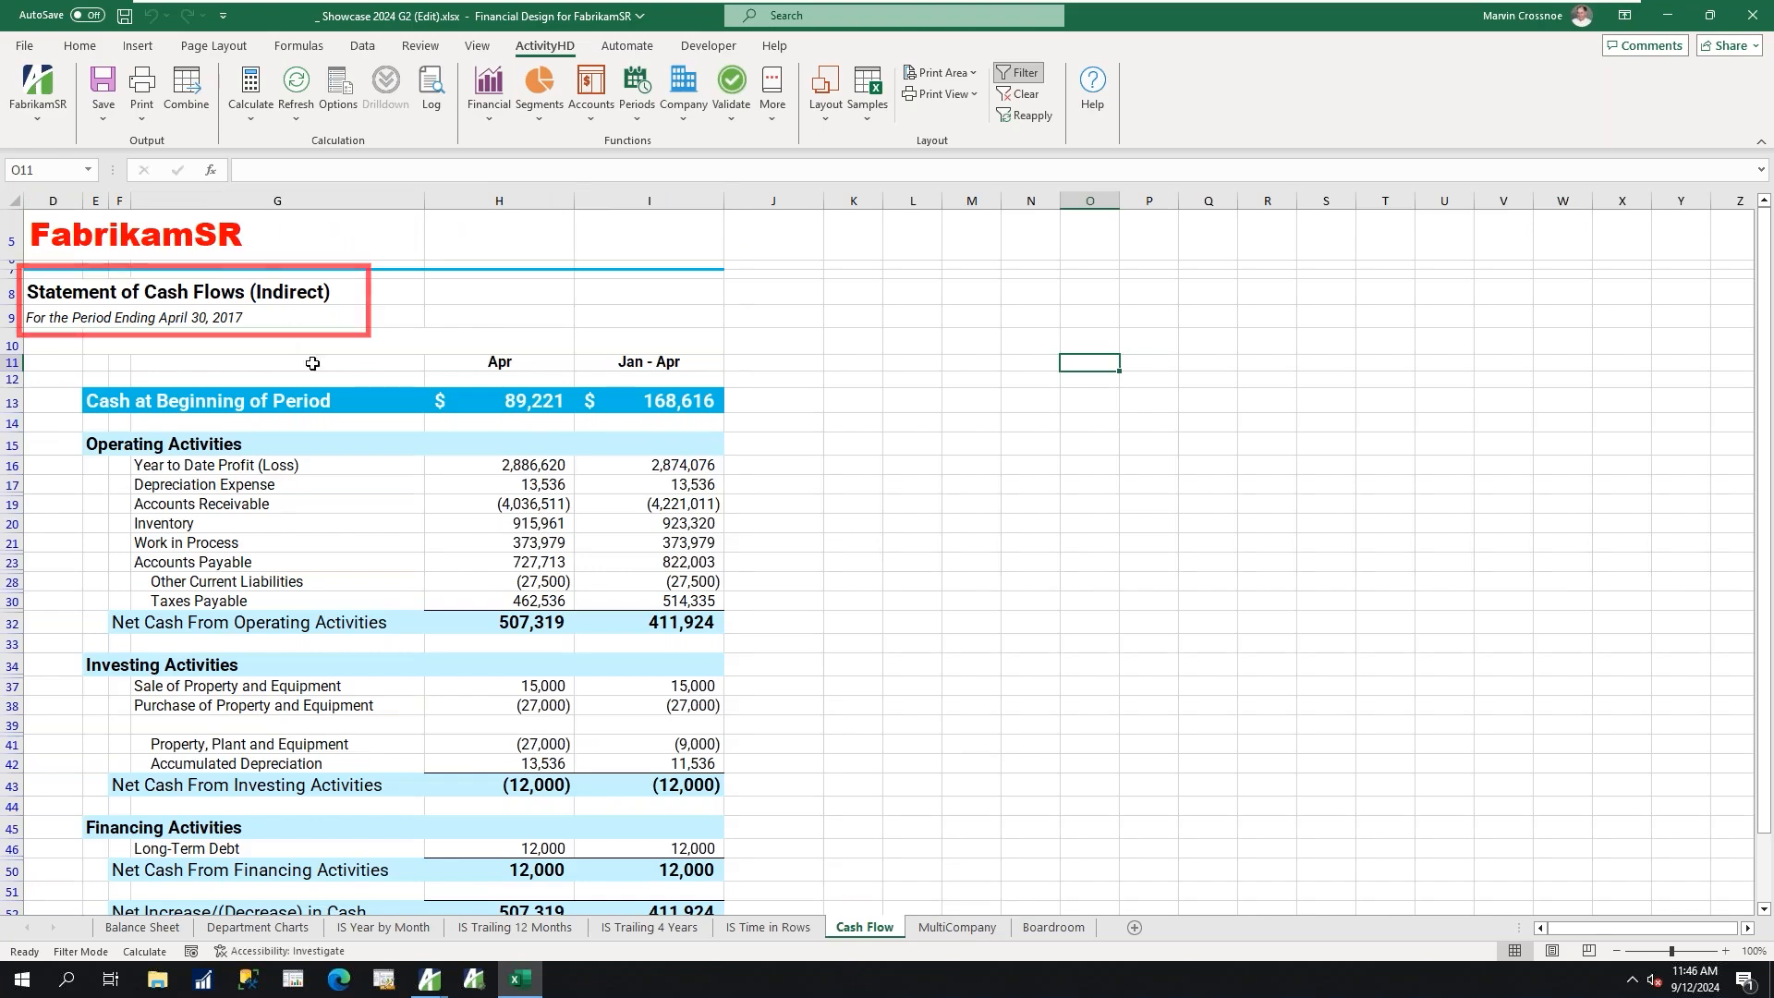
pyautogui.click(957, 928)
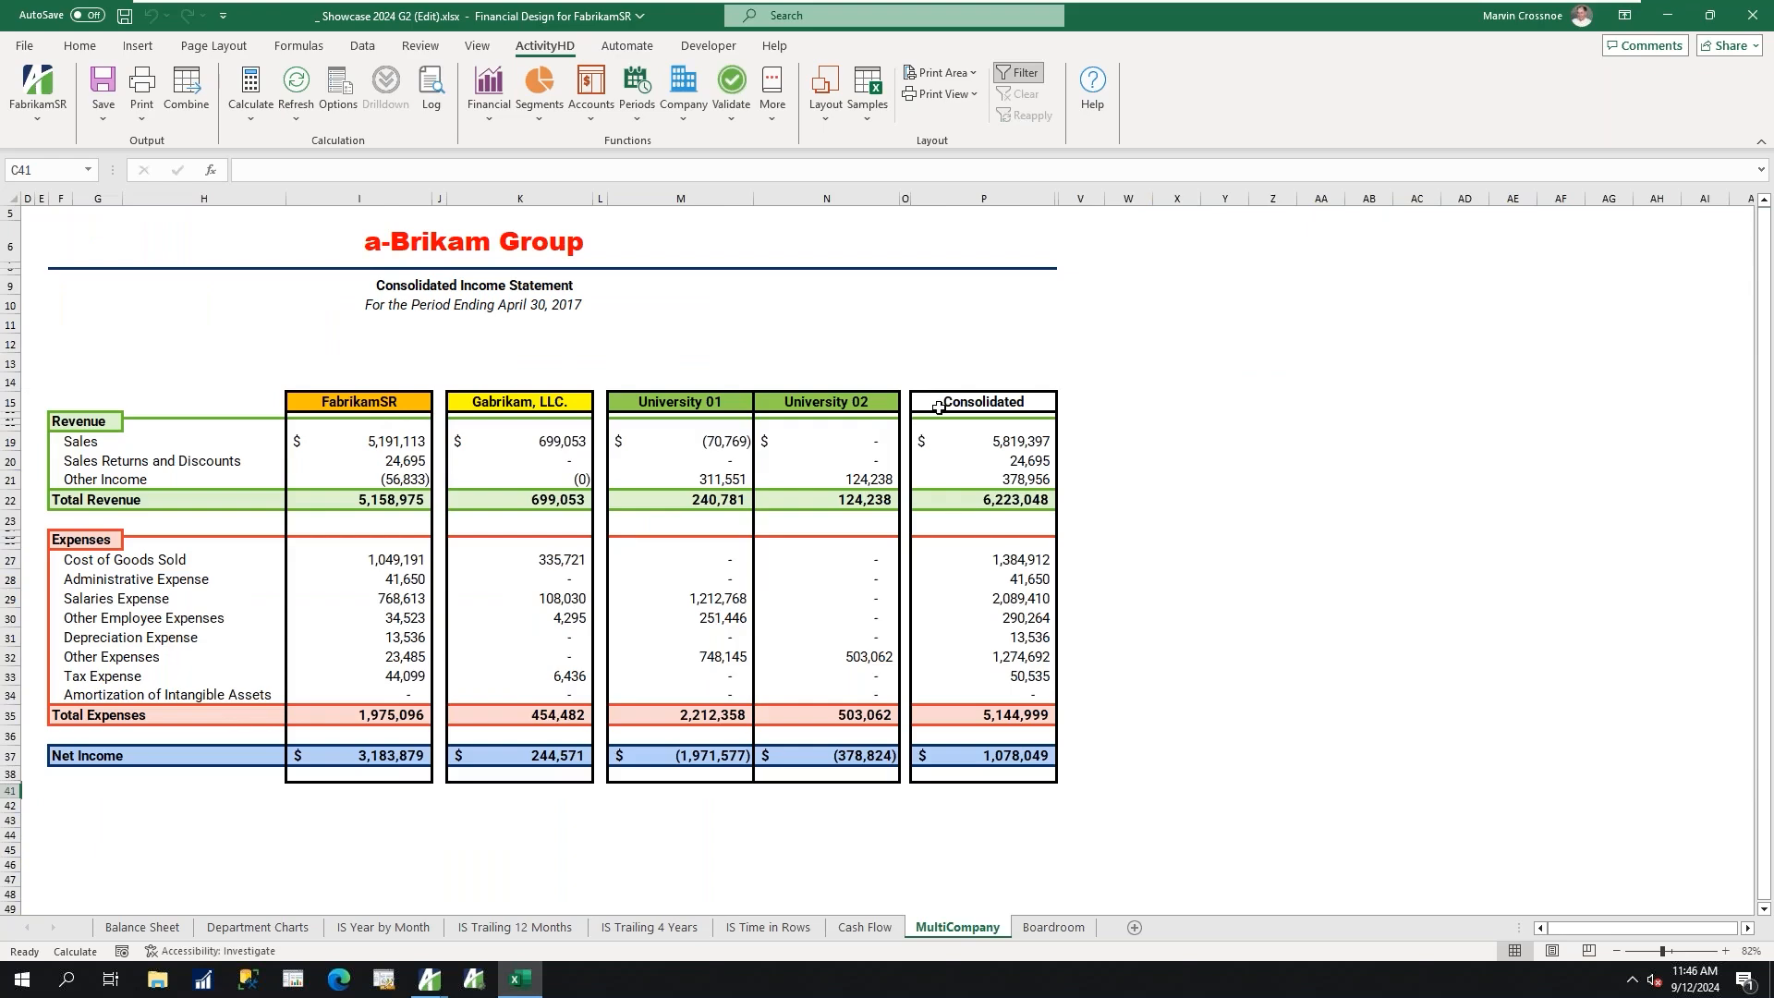
pyautogui.click(1029, 924)
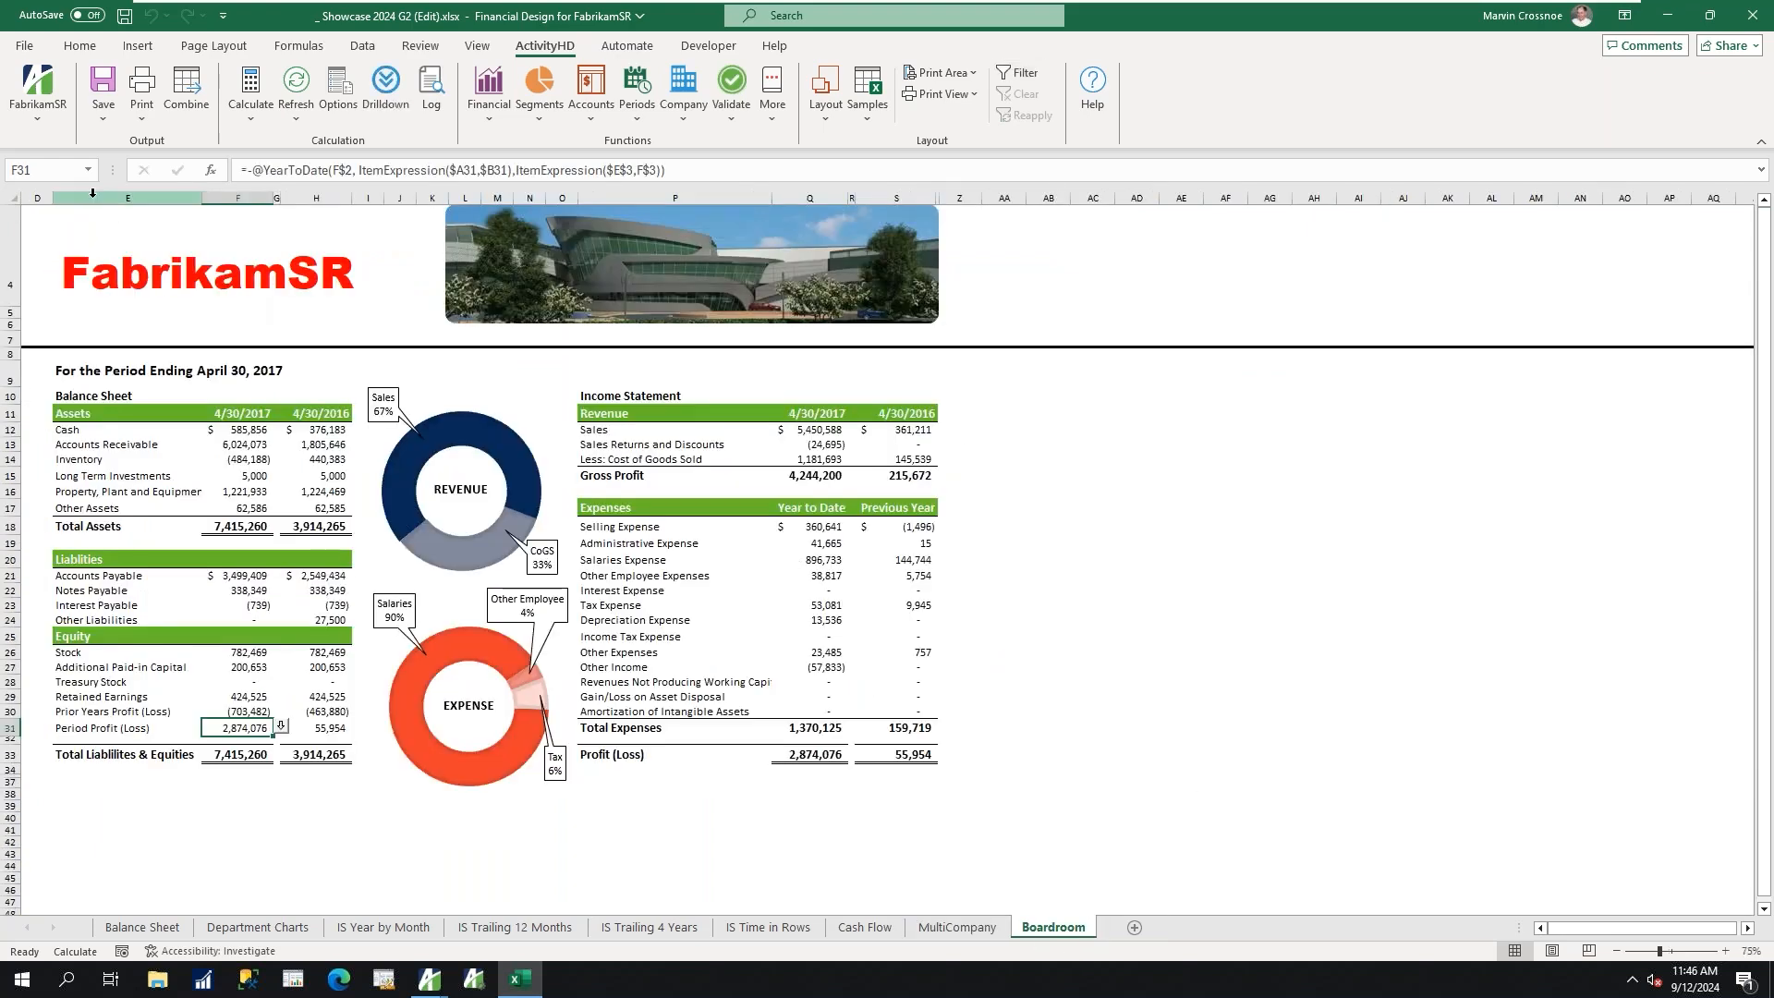
pyautogui.moveTo(130, 198); pyautogui.dragTo(305, 200)
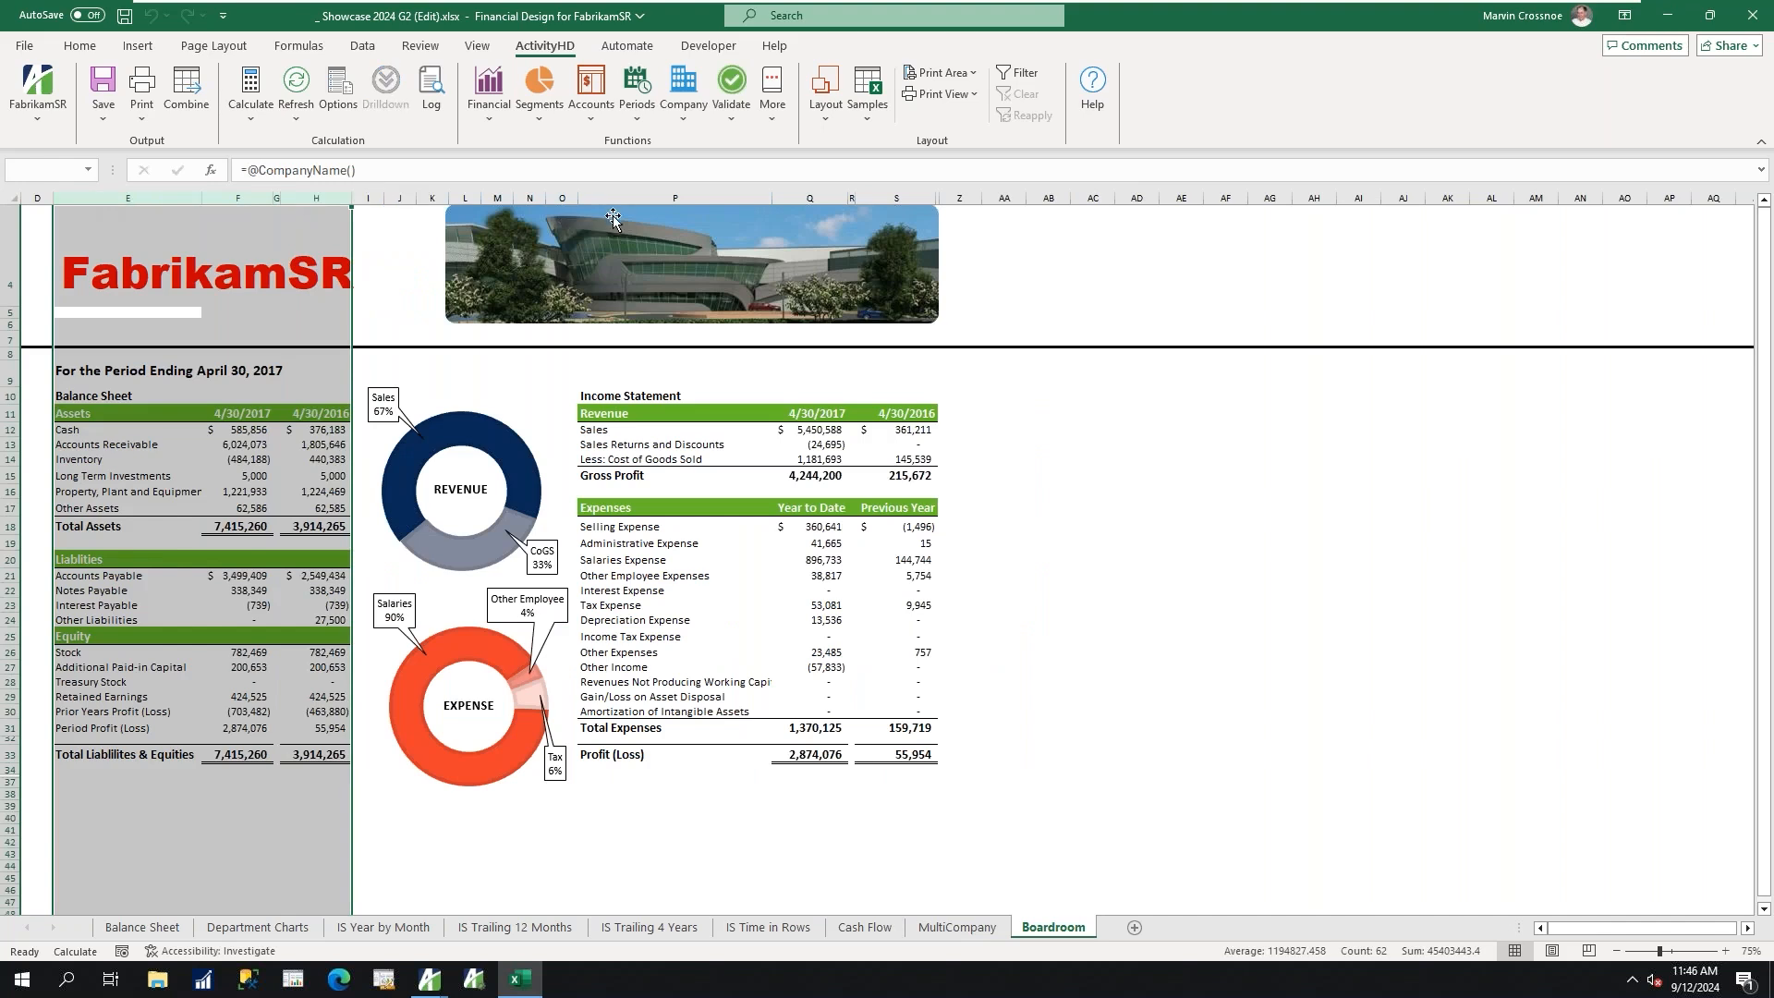
pyautogui.moveTo(674, 198); pyautogui.dragTo(855, 222)
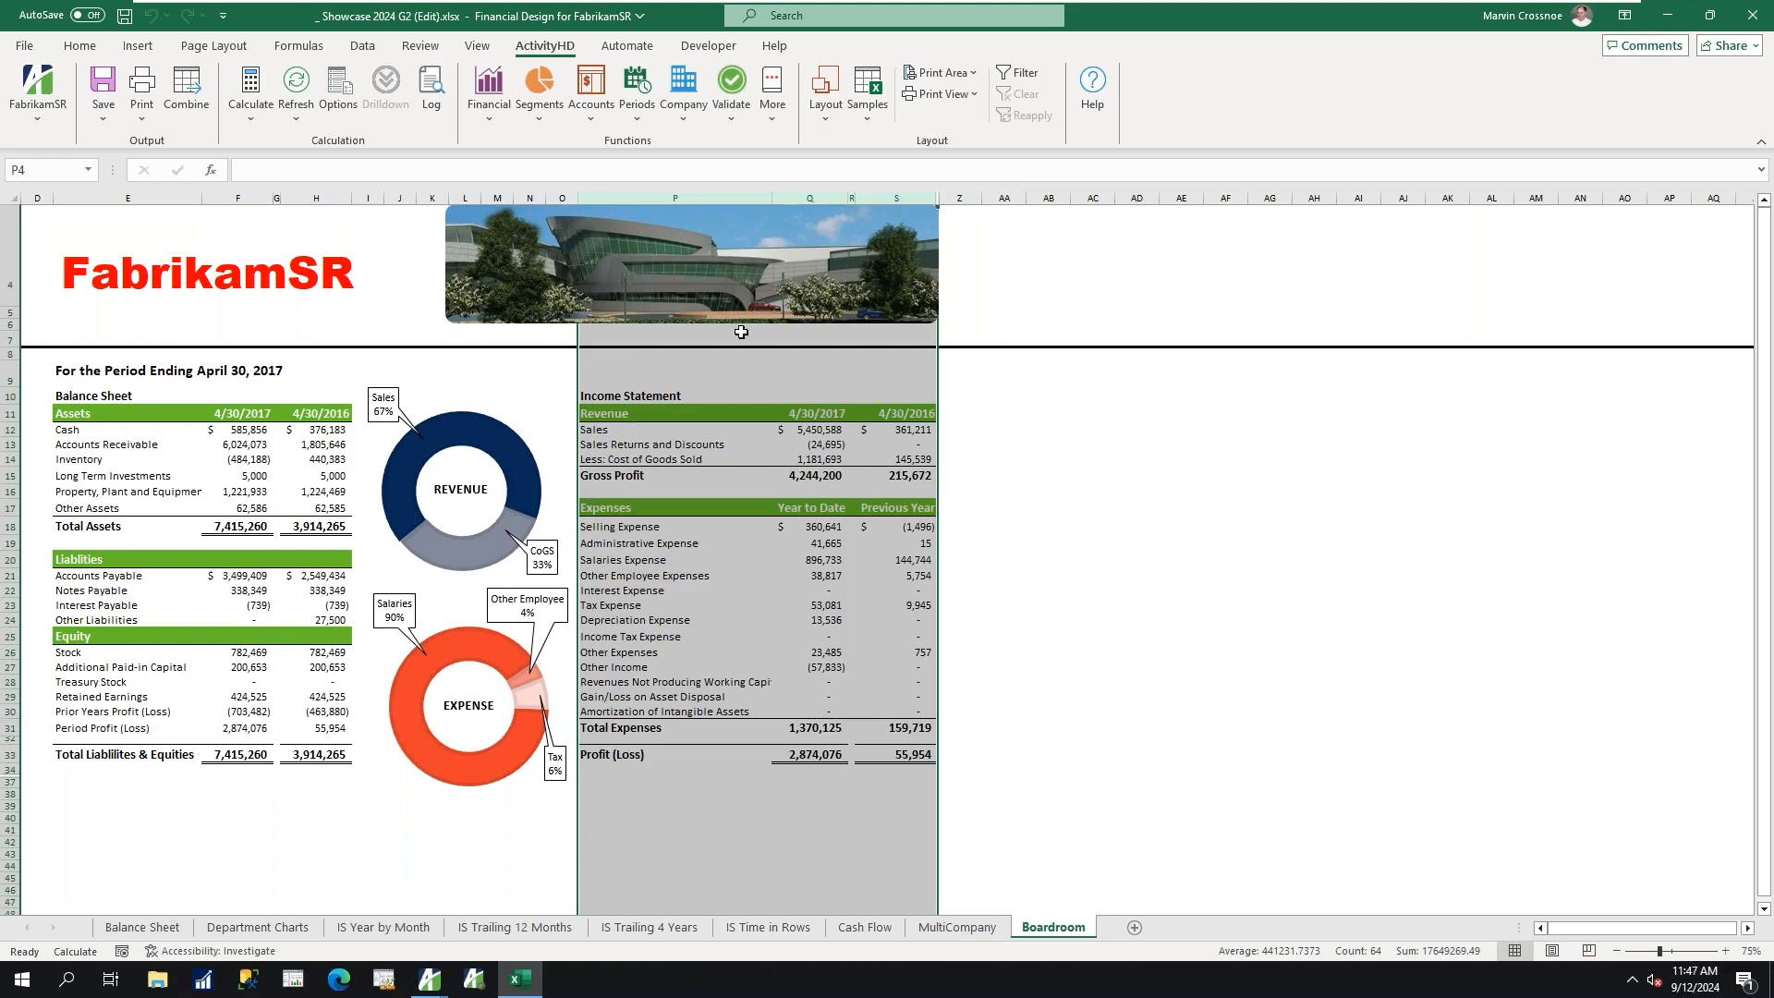
# Open the Accounts Payable module for MRCCompany.
pyautogui.moveTo(1035, 4)
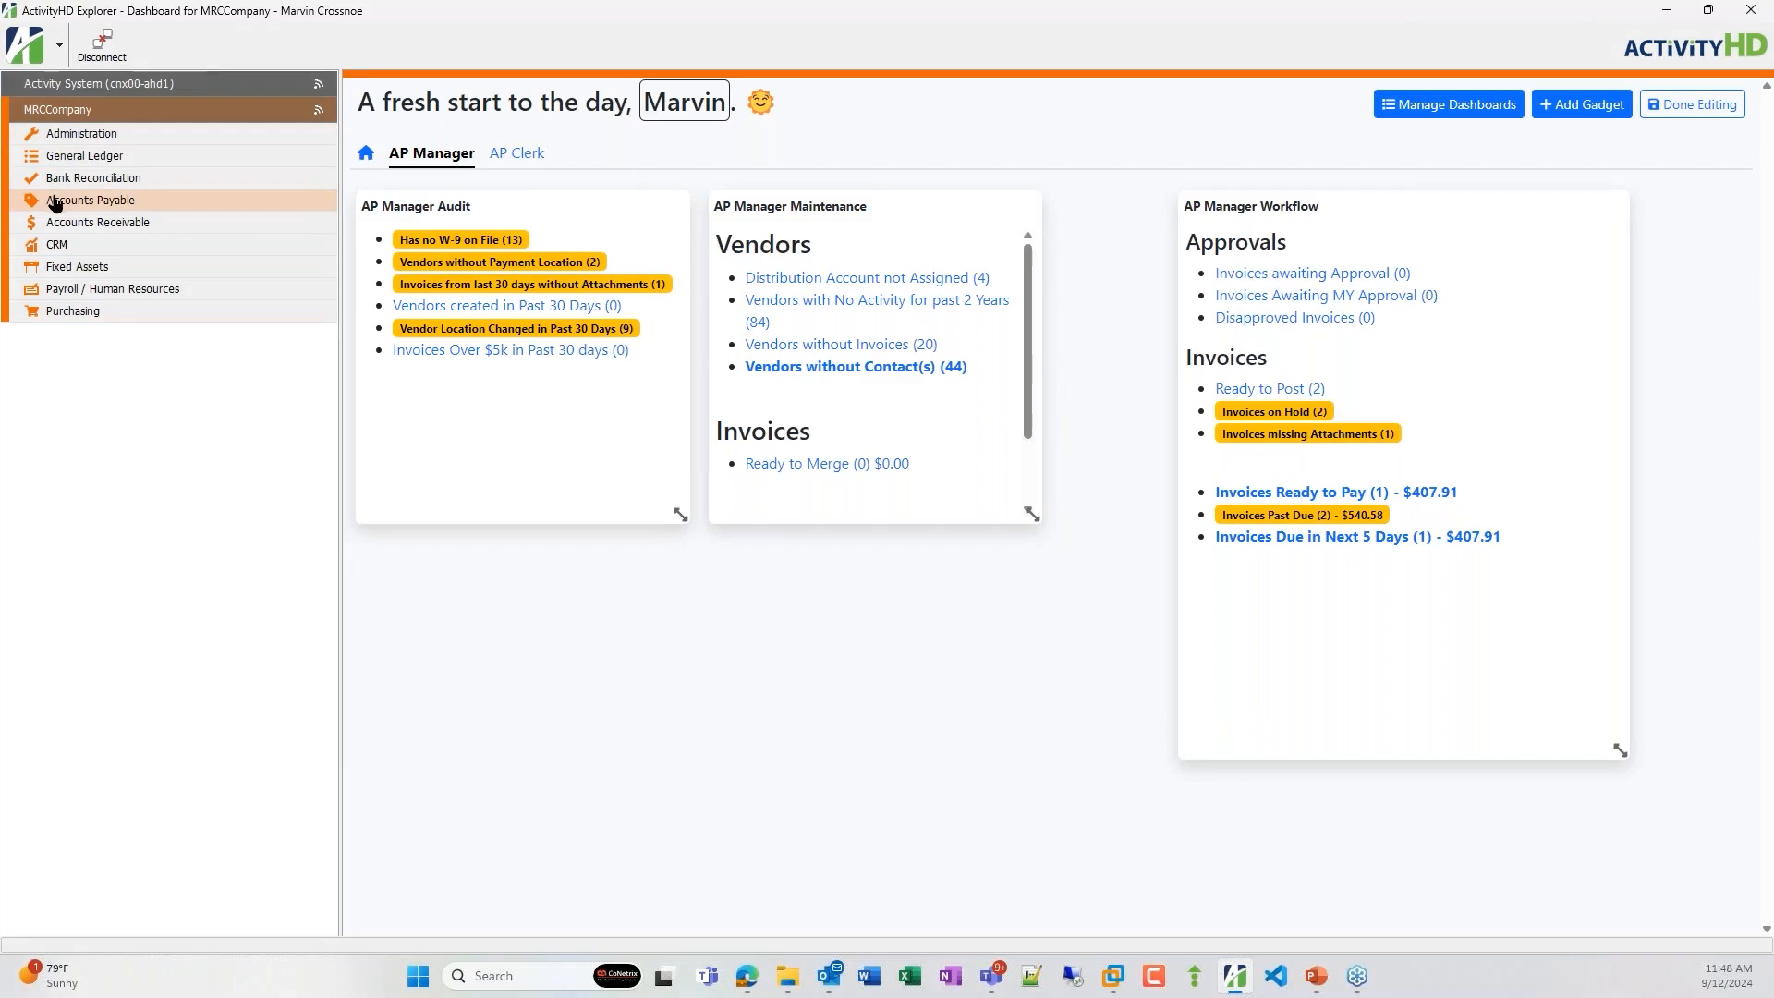
pyautogui.click(55, 203)
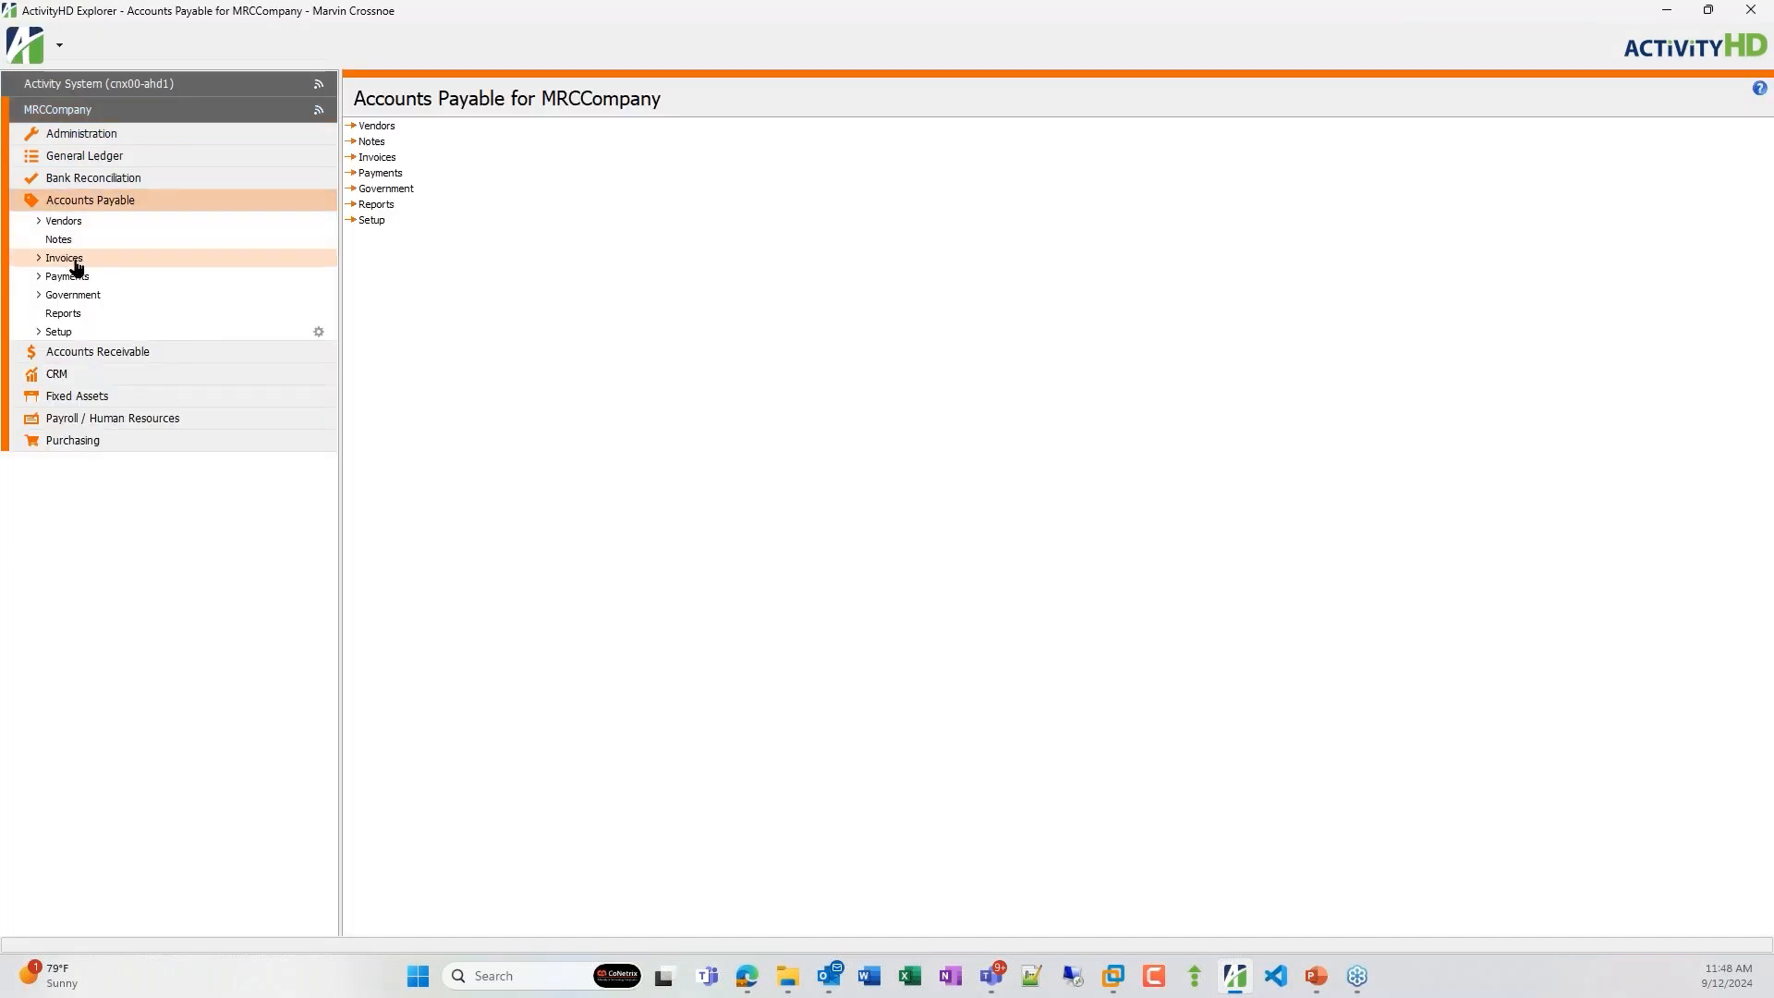
# Create a new AP invoice and choose Sanford as its vendor.
pyautogui.rightClick(76, 261)
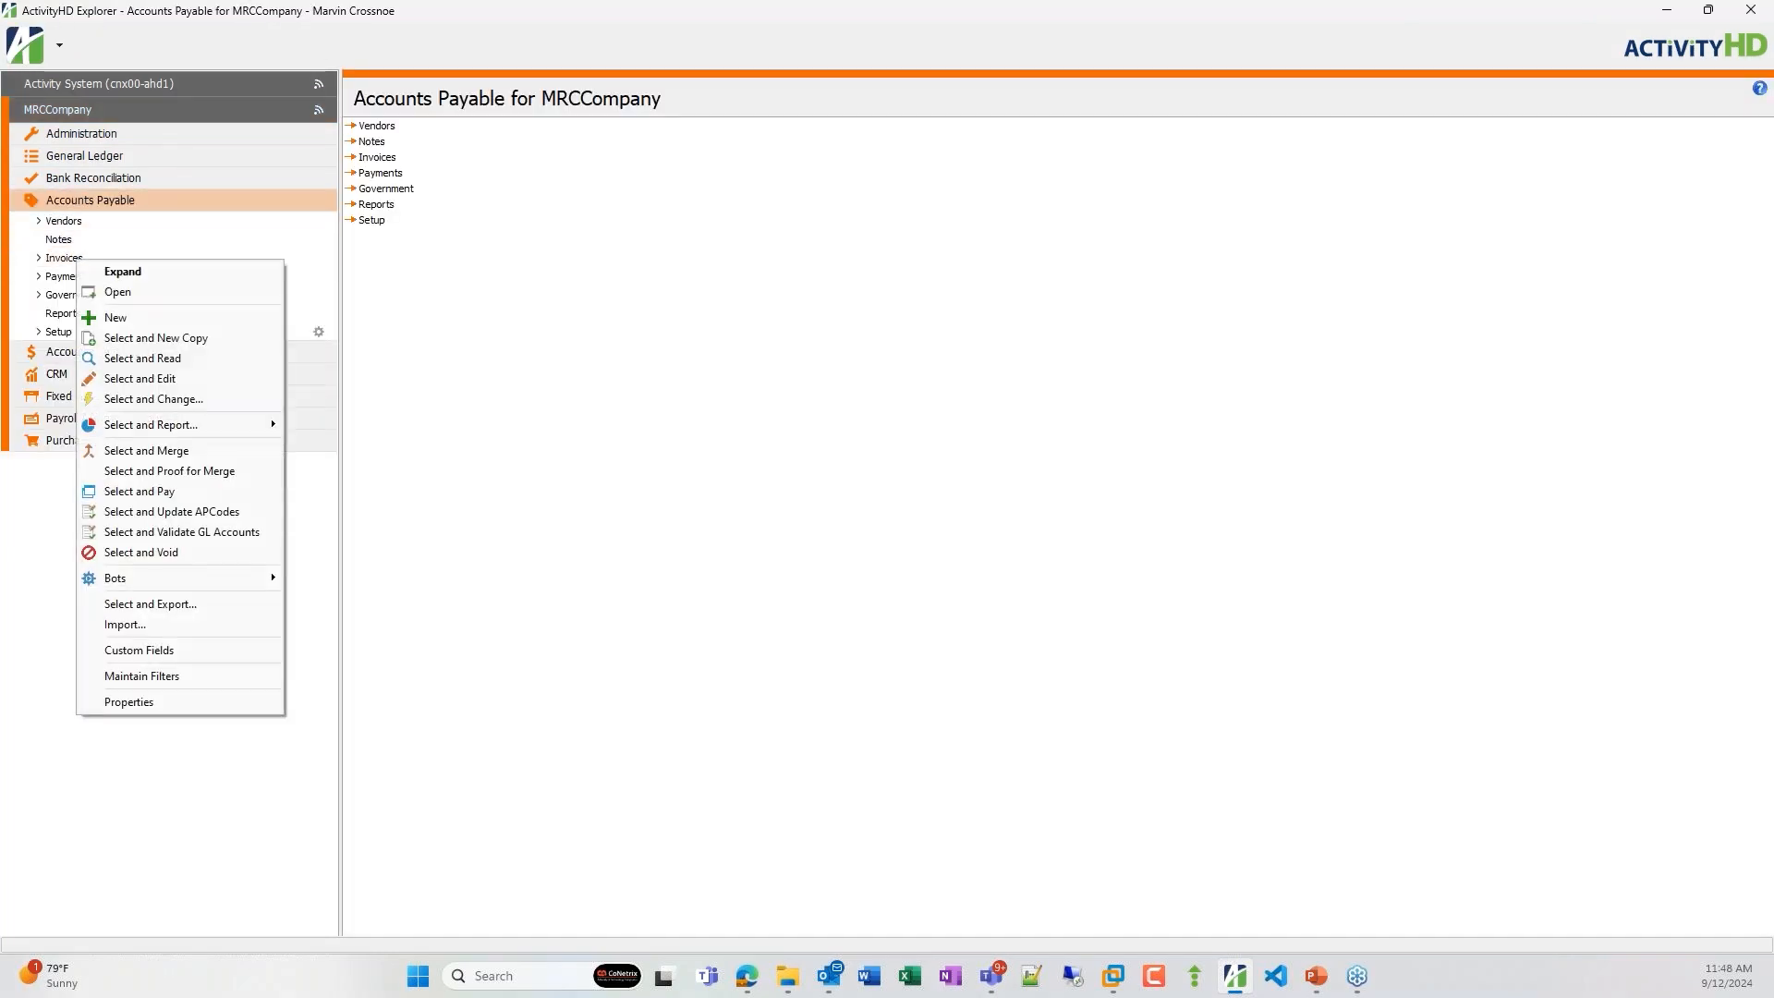
pyautogui.click(137, 319)
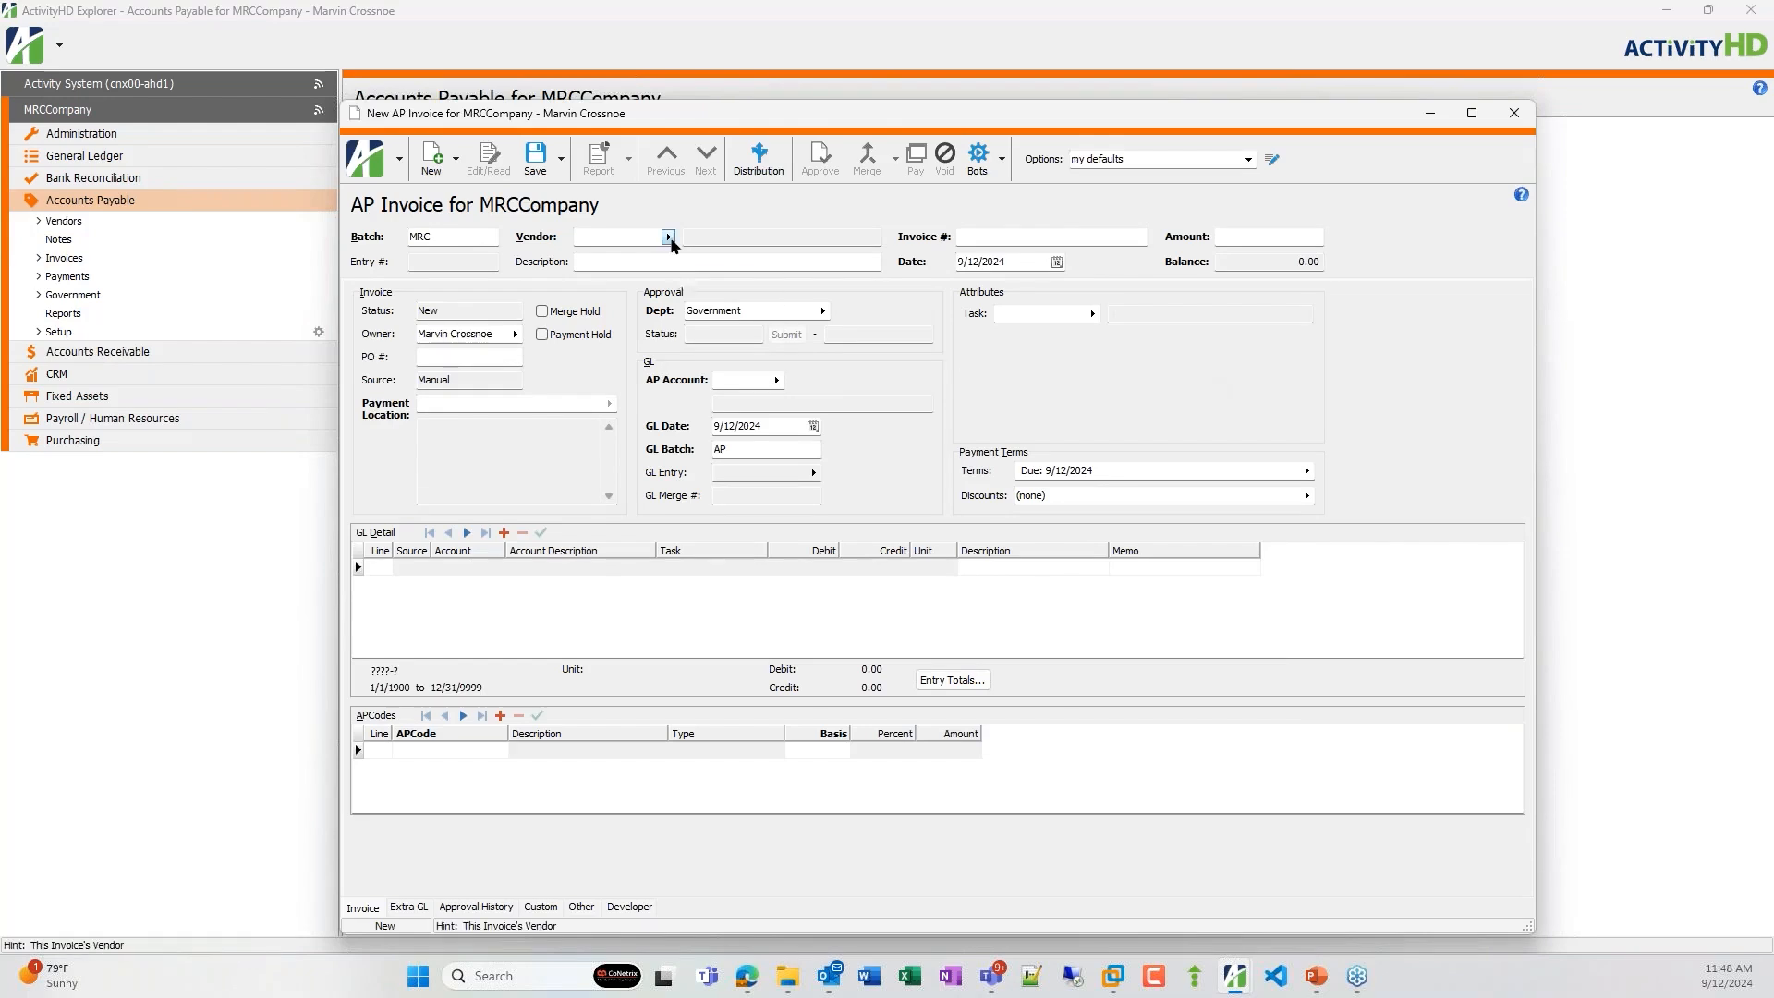
pyautogui.write('san')
pyautogui.press('Tab')
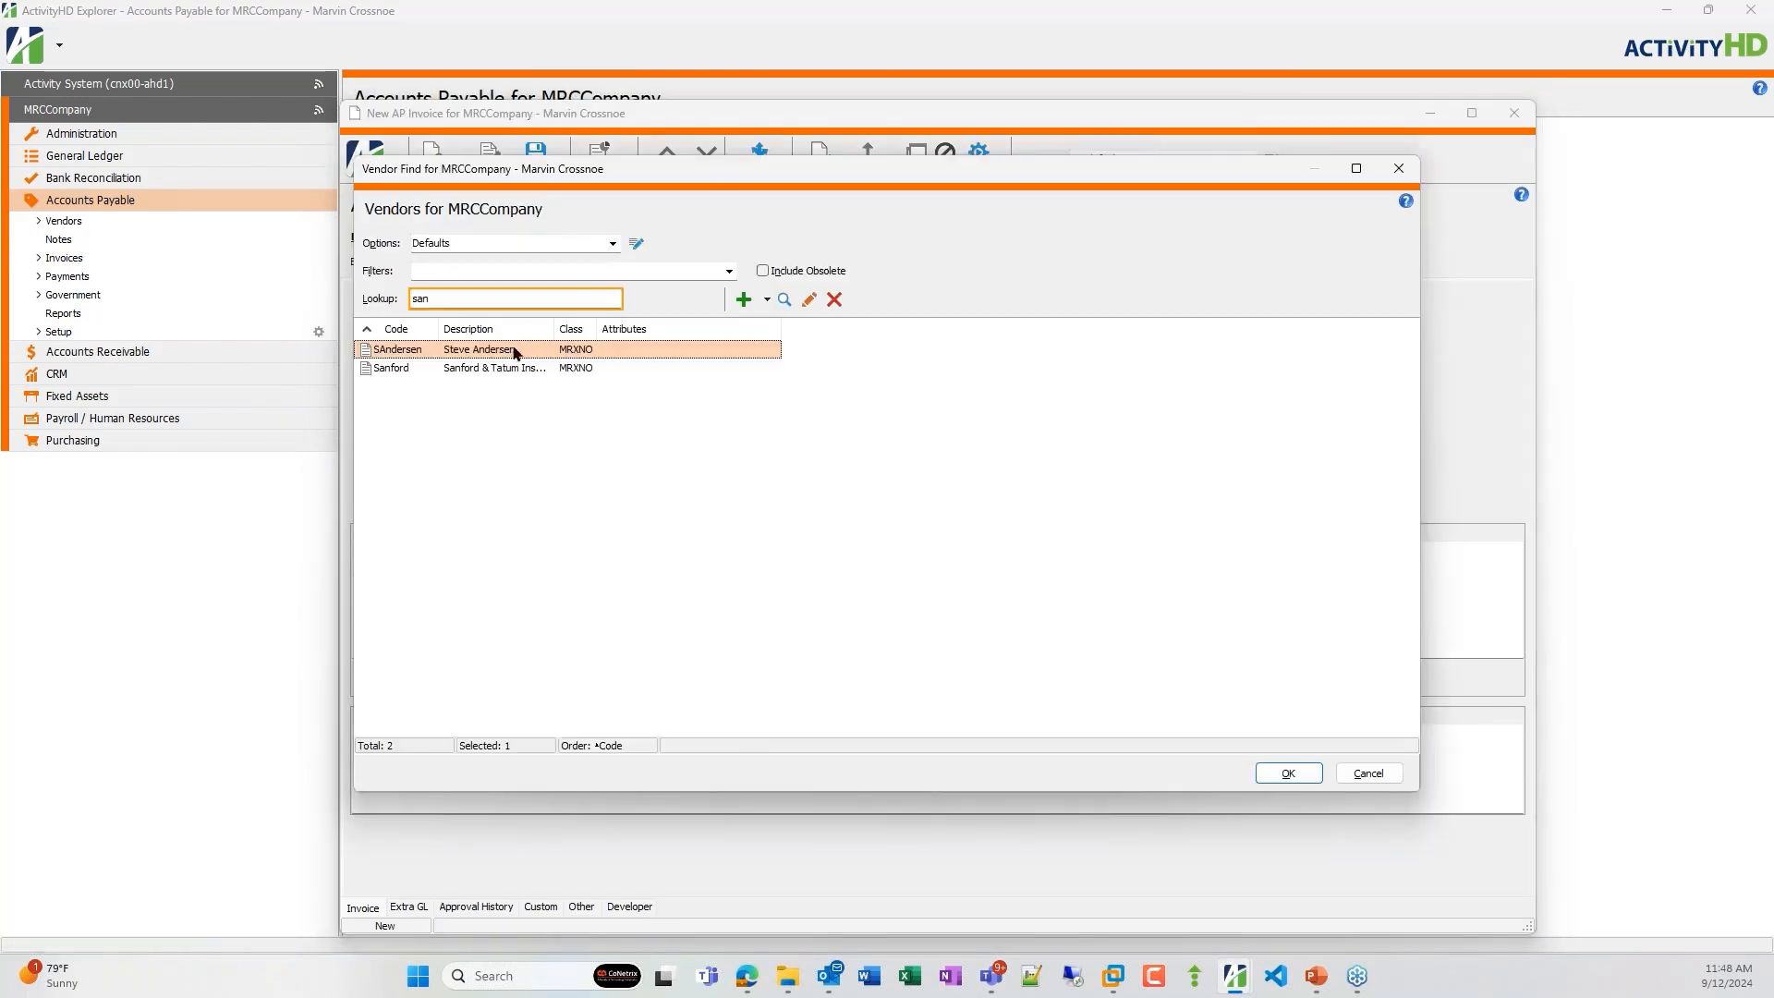
pyautogui.doubleClick(491, 369)
# Enter invoice number 1231 and an amount of 15,000, and complete the GL distribution lines.
pyautogui.write('1231')
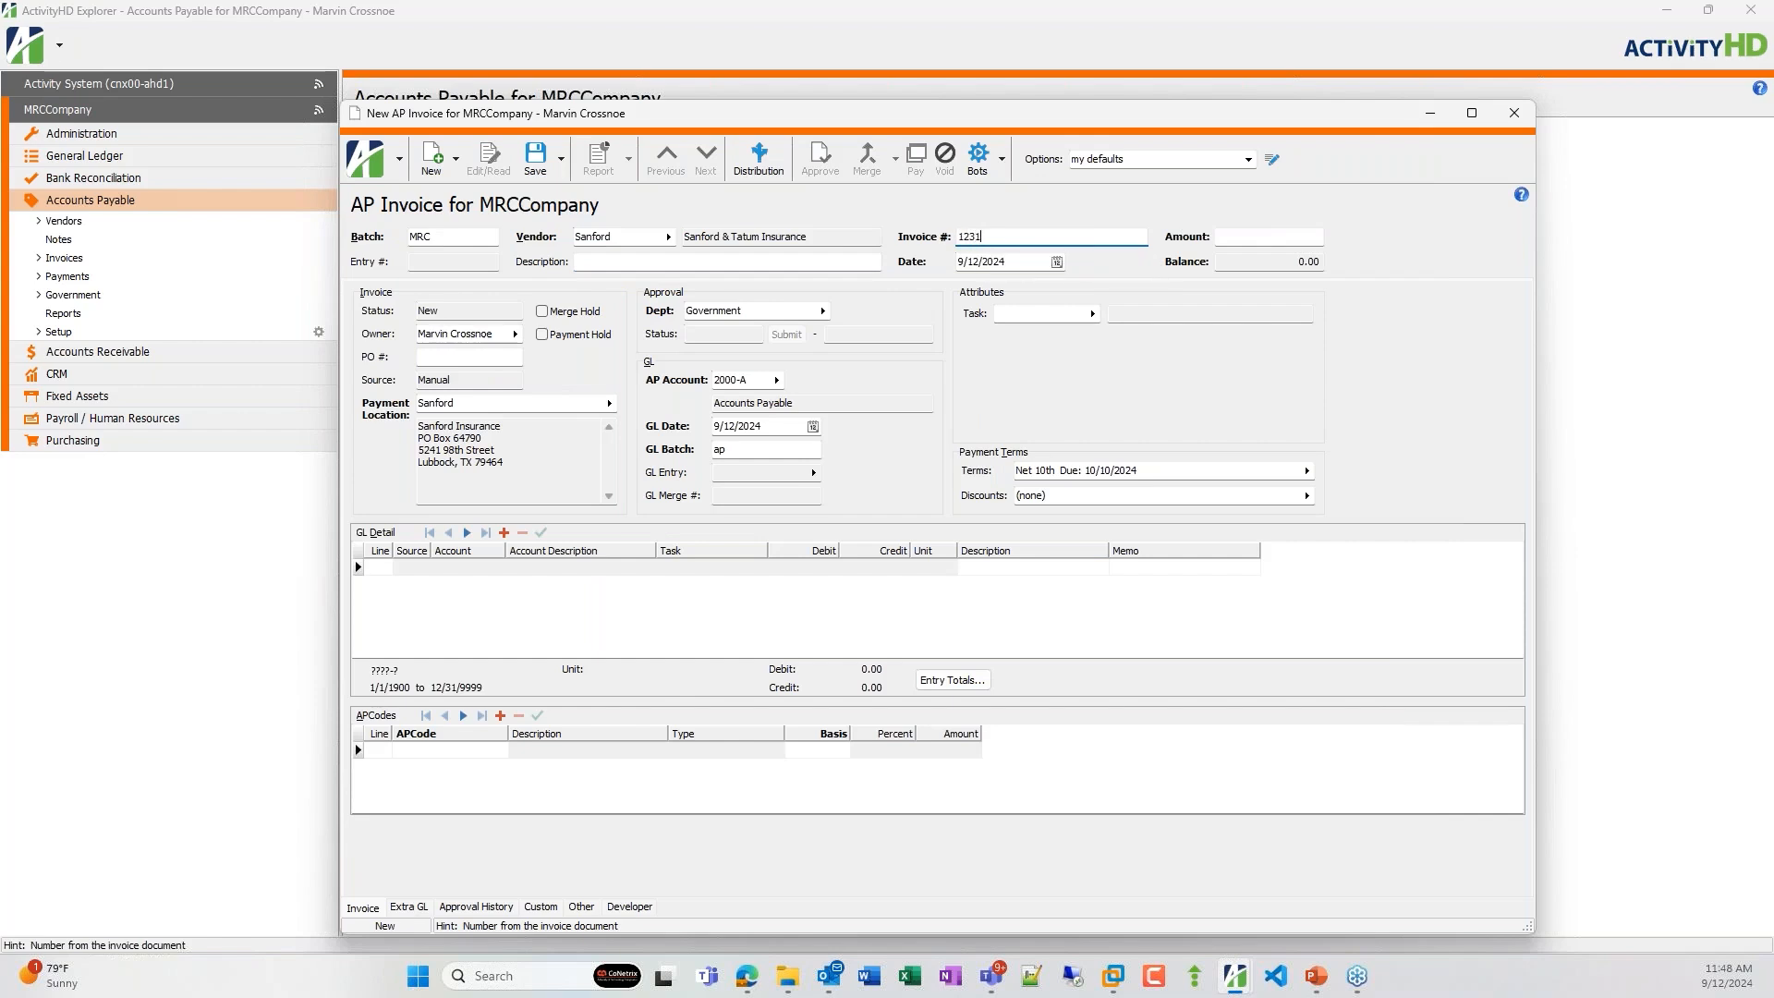
pyautogui.press('Tab')
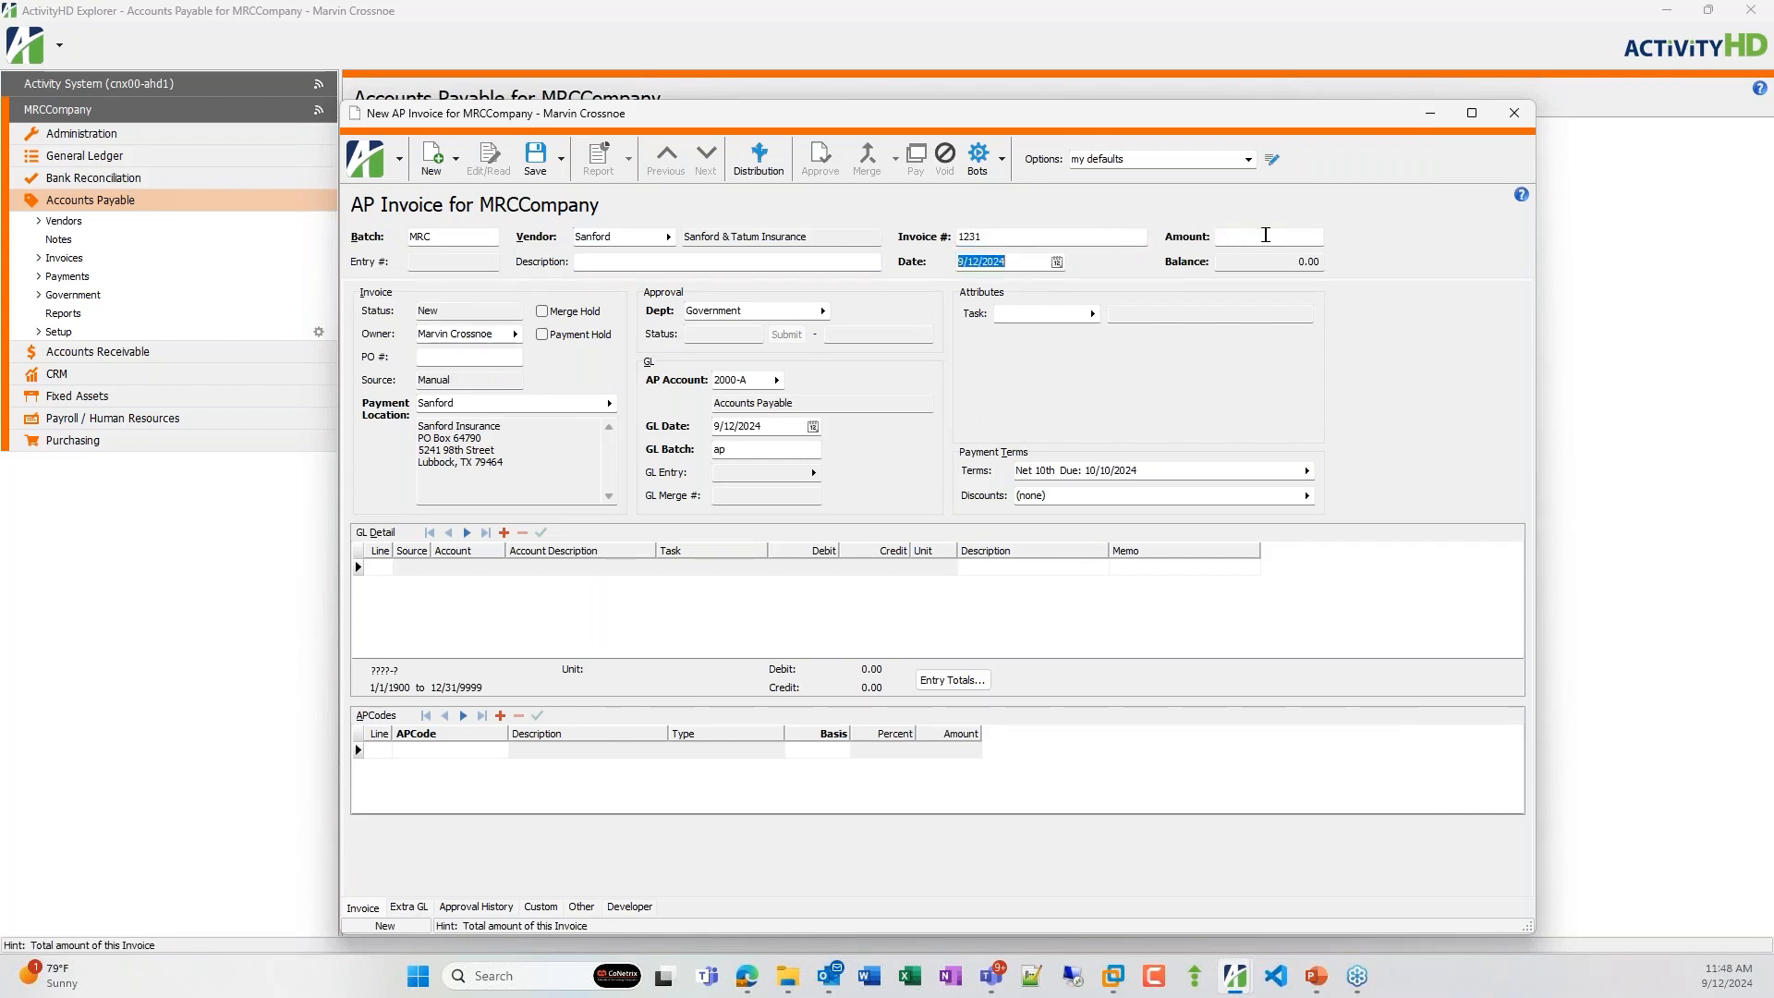
pyautogui.click(1206, 236)
pyautogui.write('15,')
pyautogui.write('000')
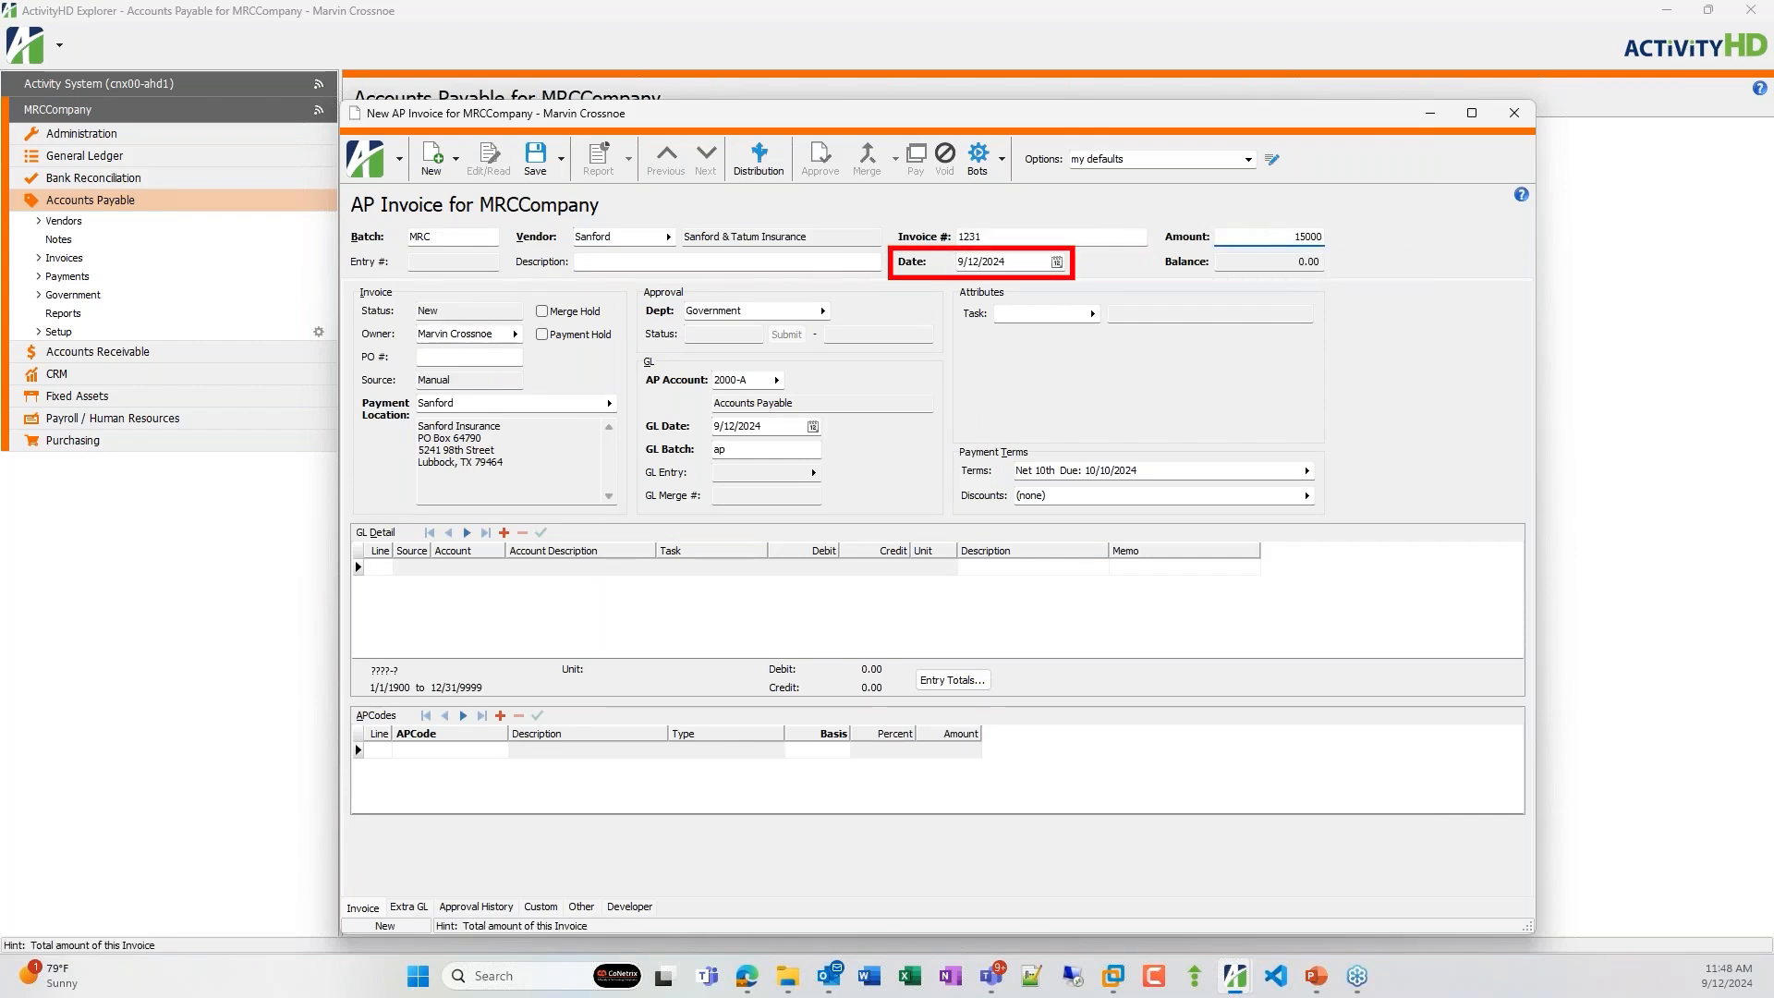
pyautogui.press('Tab')
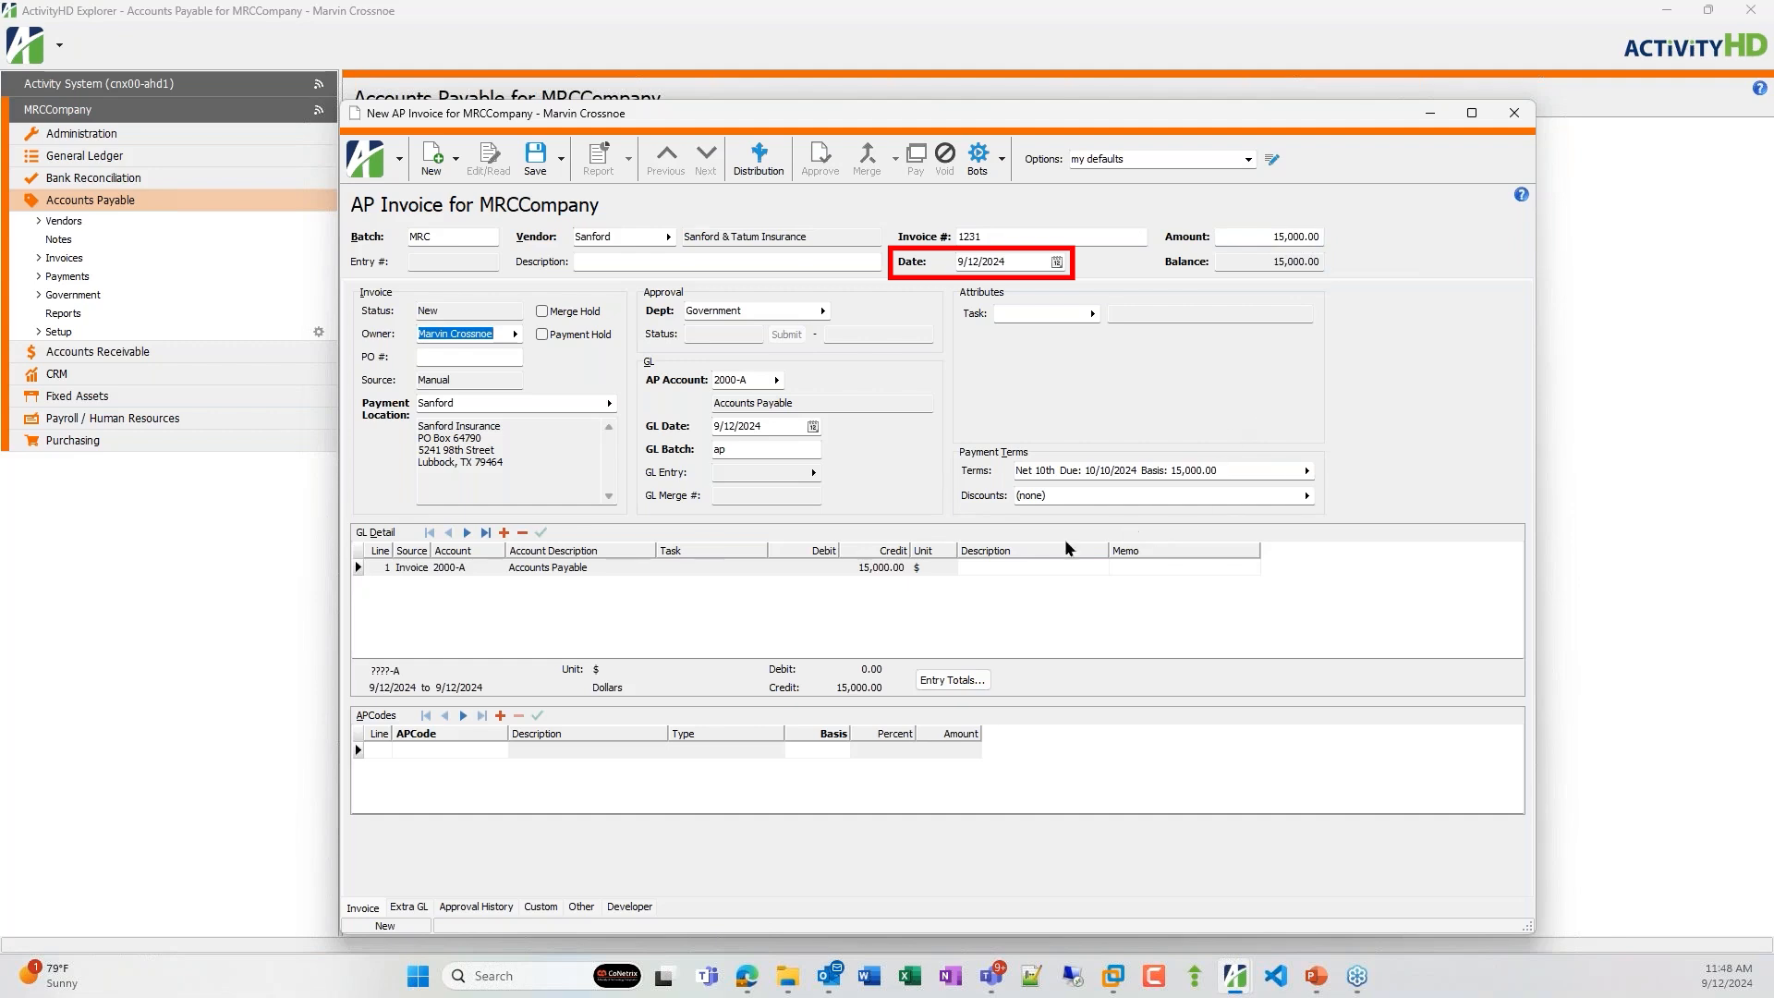
pyautogui.click(737, 583)
pyautogui.click(737, 582)
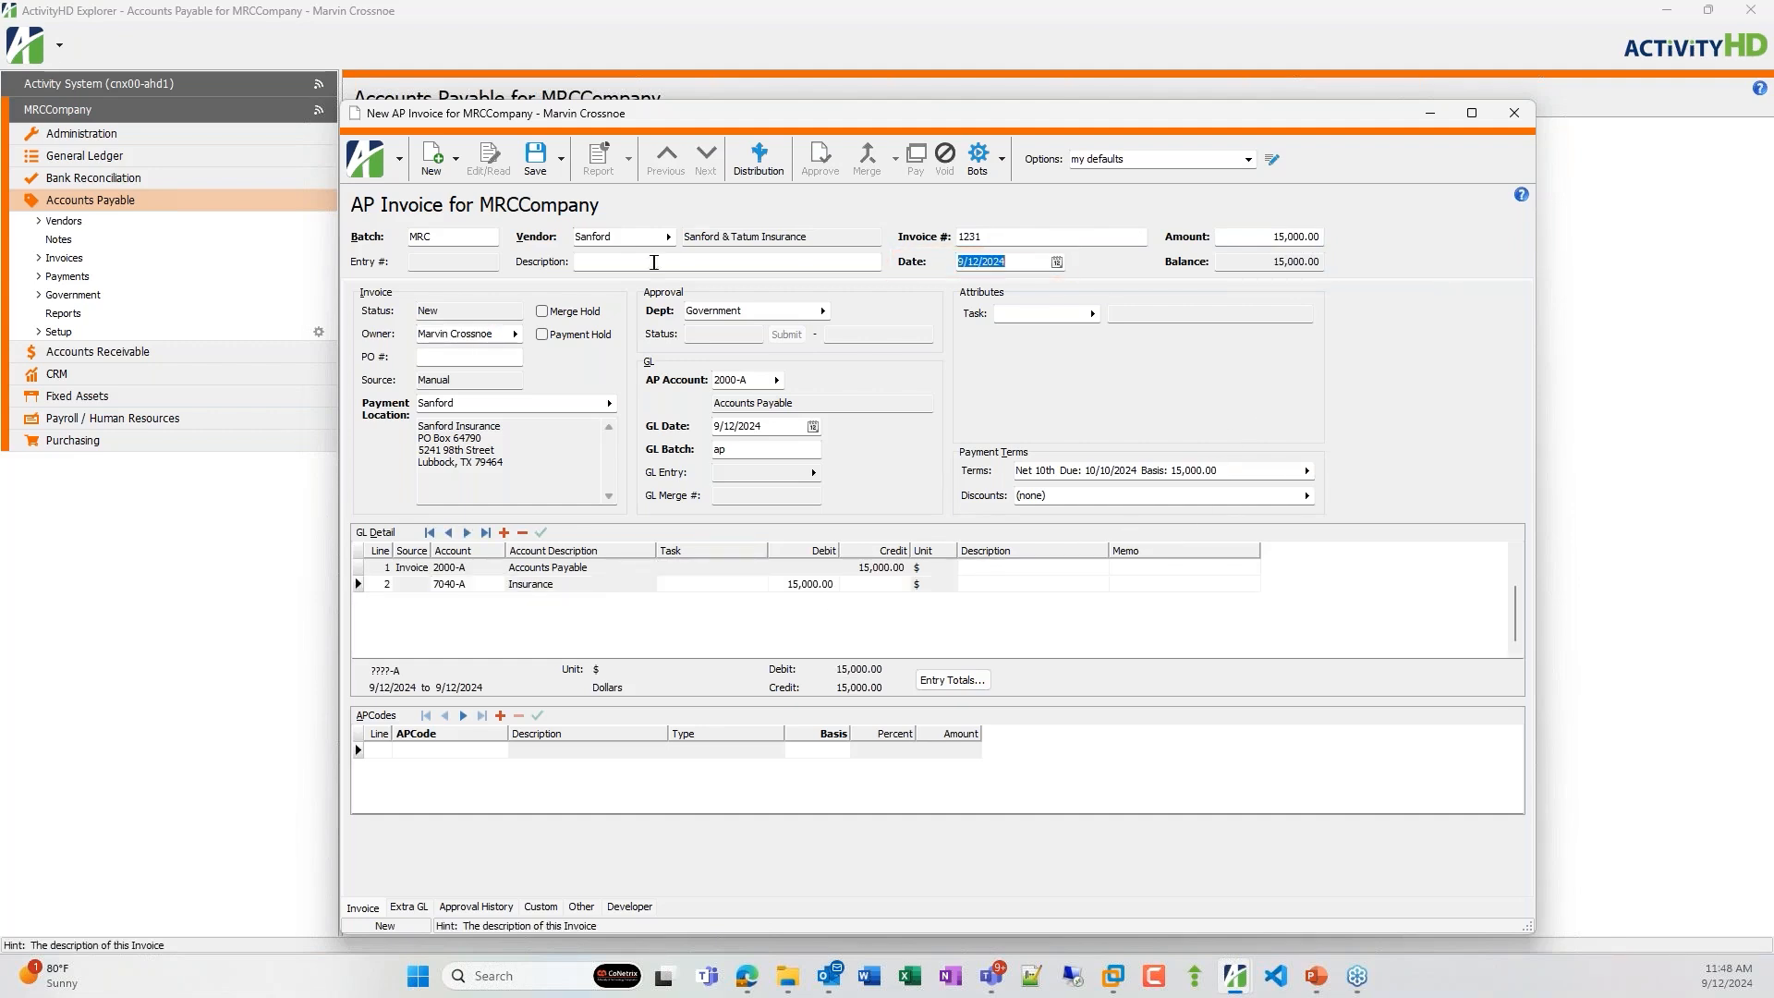
# Set the invoice description to 10/10/24 10/09/25 and save the invoice.
pyautogui.click(615, 261)
pyautogui.write('10/10/24')
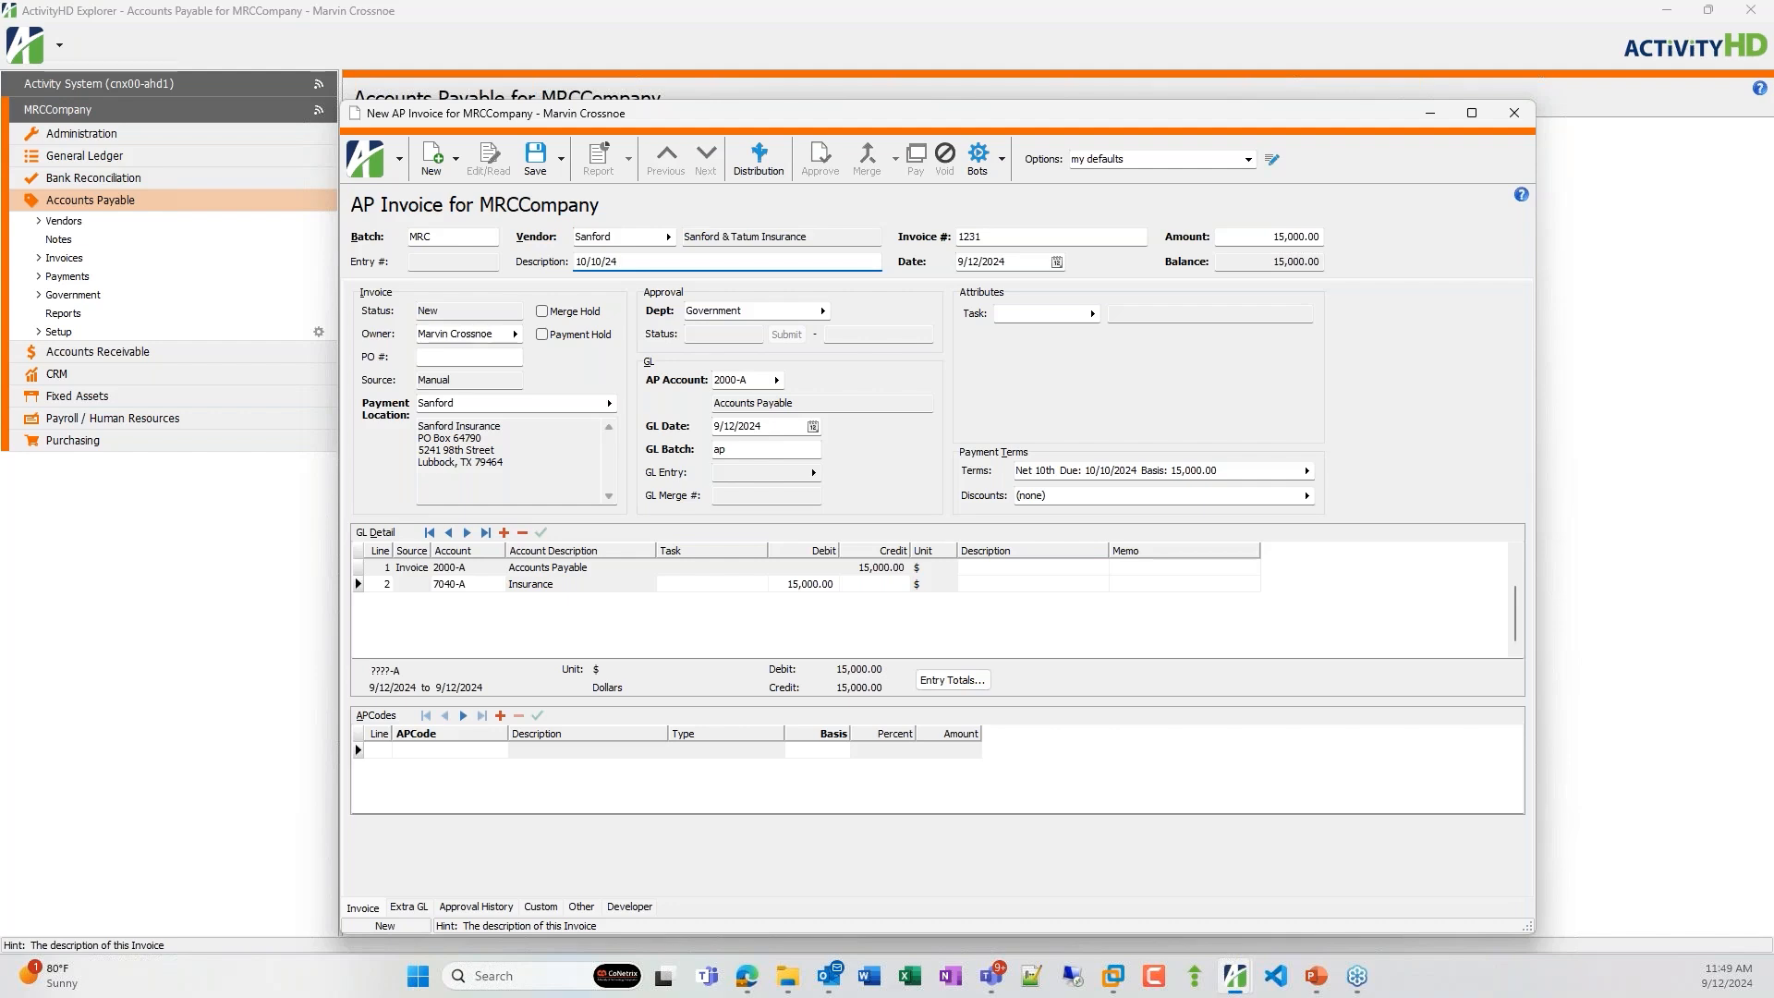
pyautogui.write(' 10/09/25')
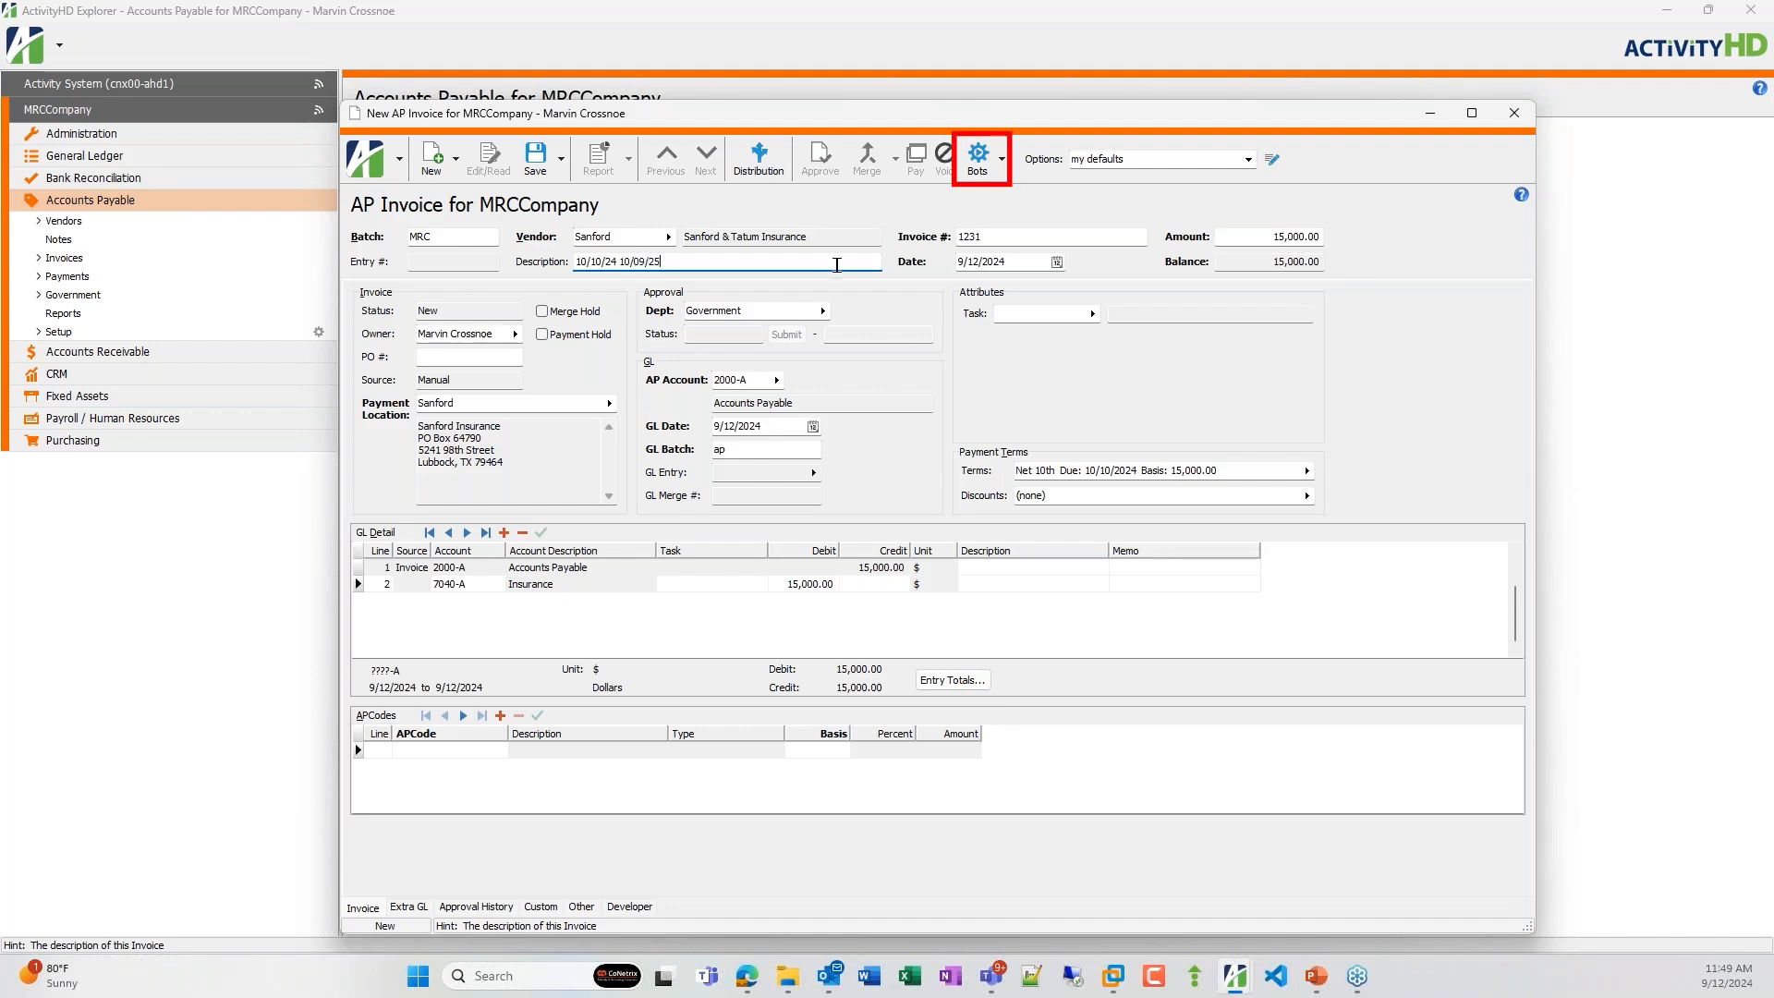
pyautogui.click(555, 163)
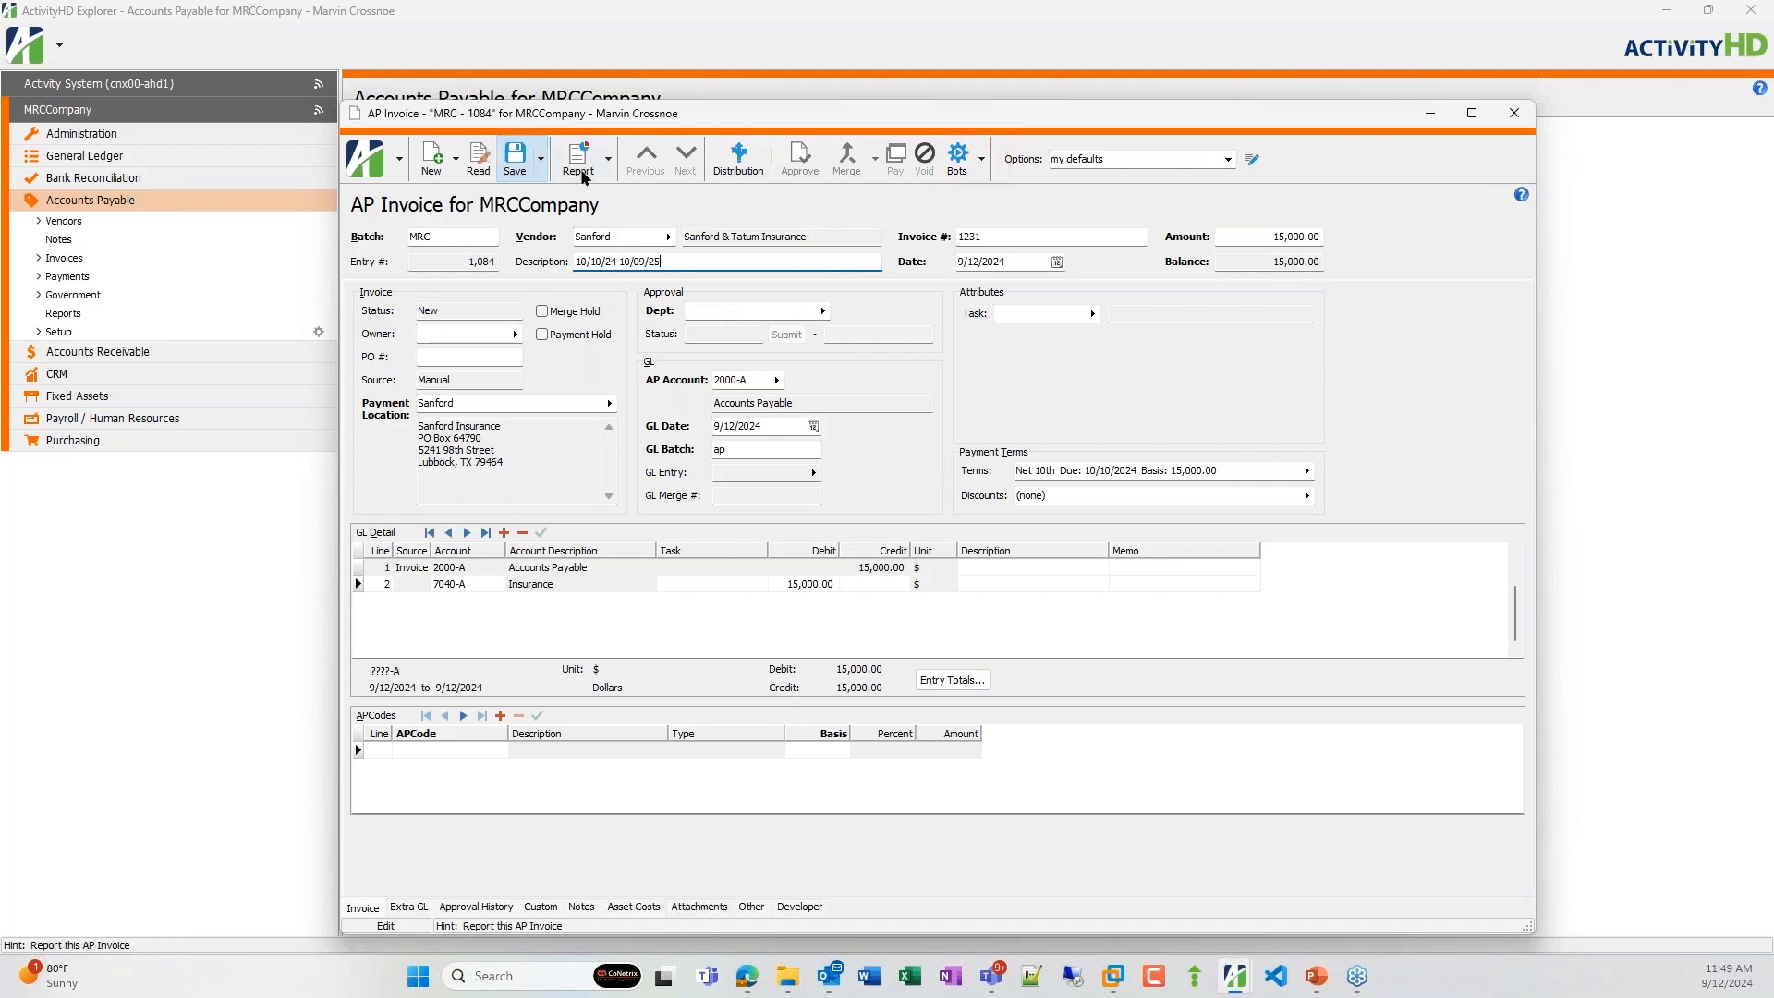
# Open the invoice's Extra GL entries and launch the PPD Expenses - Extra GL bot.
pyautogui.click(982, 164)
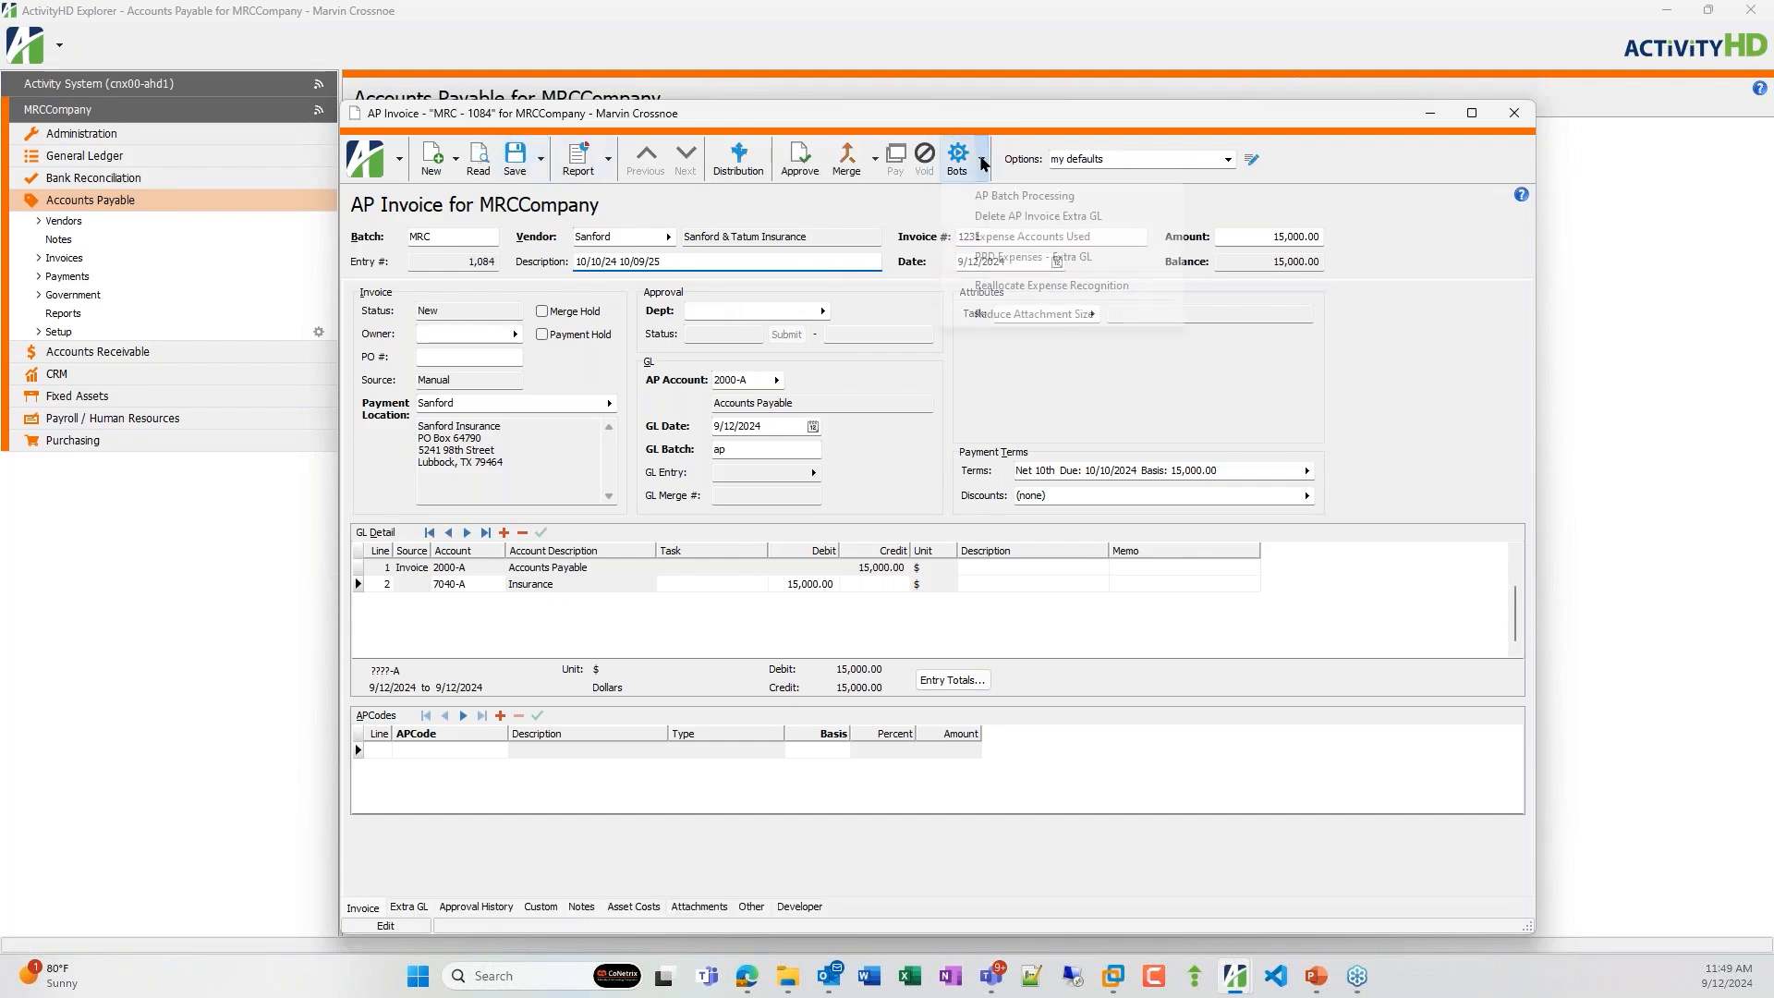
pyautogui.click(996, 264)
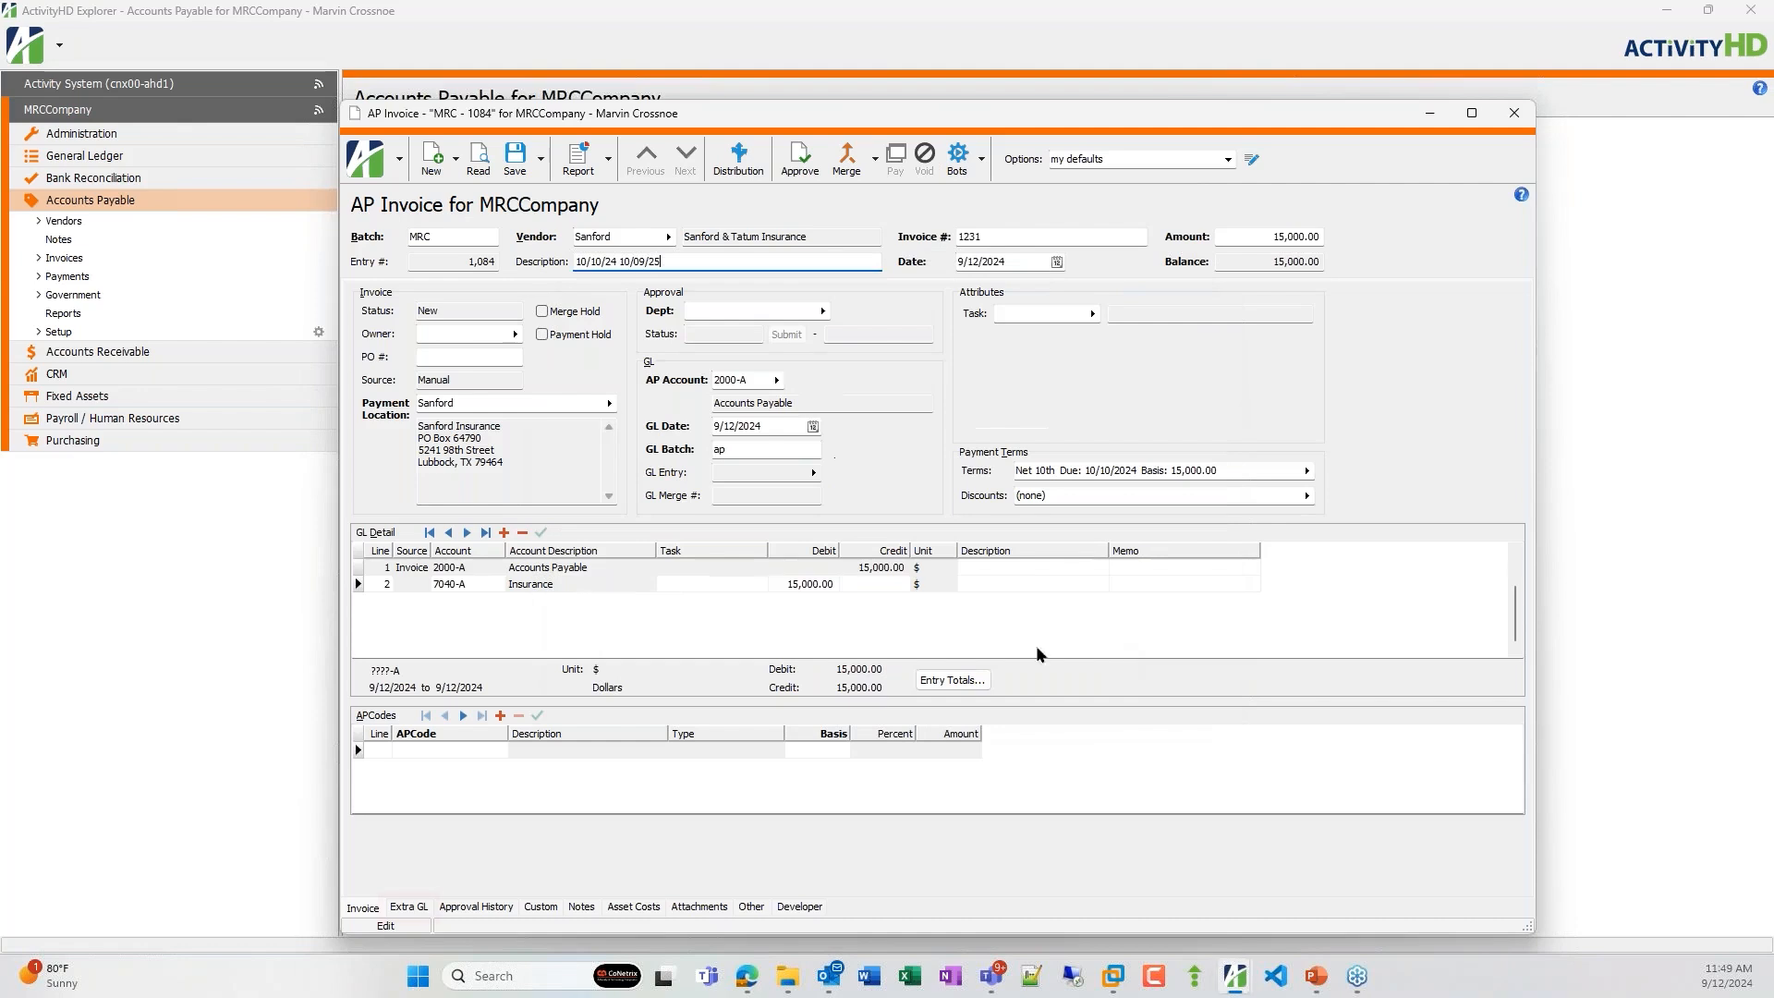
pyautogui.click(409, 909)
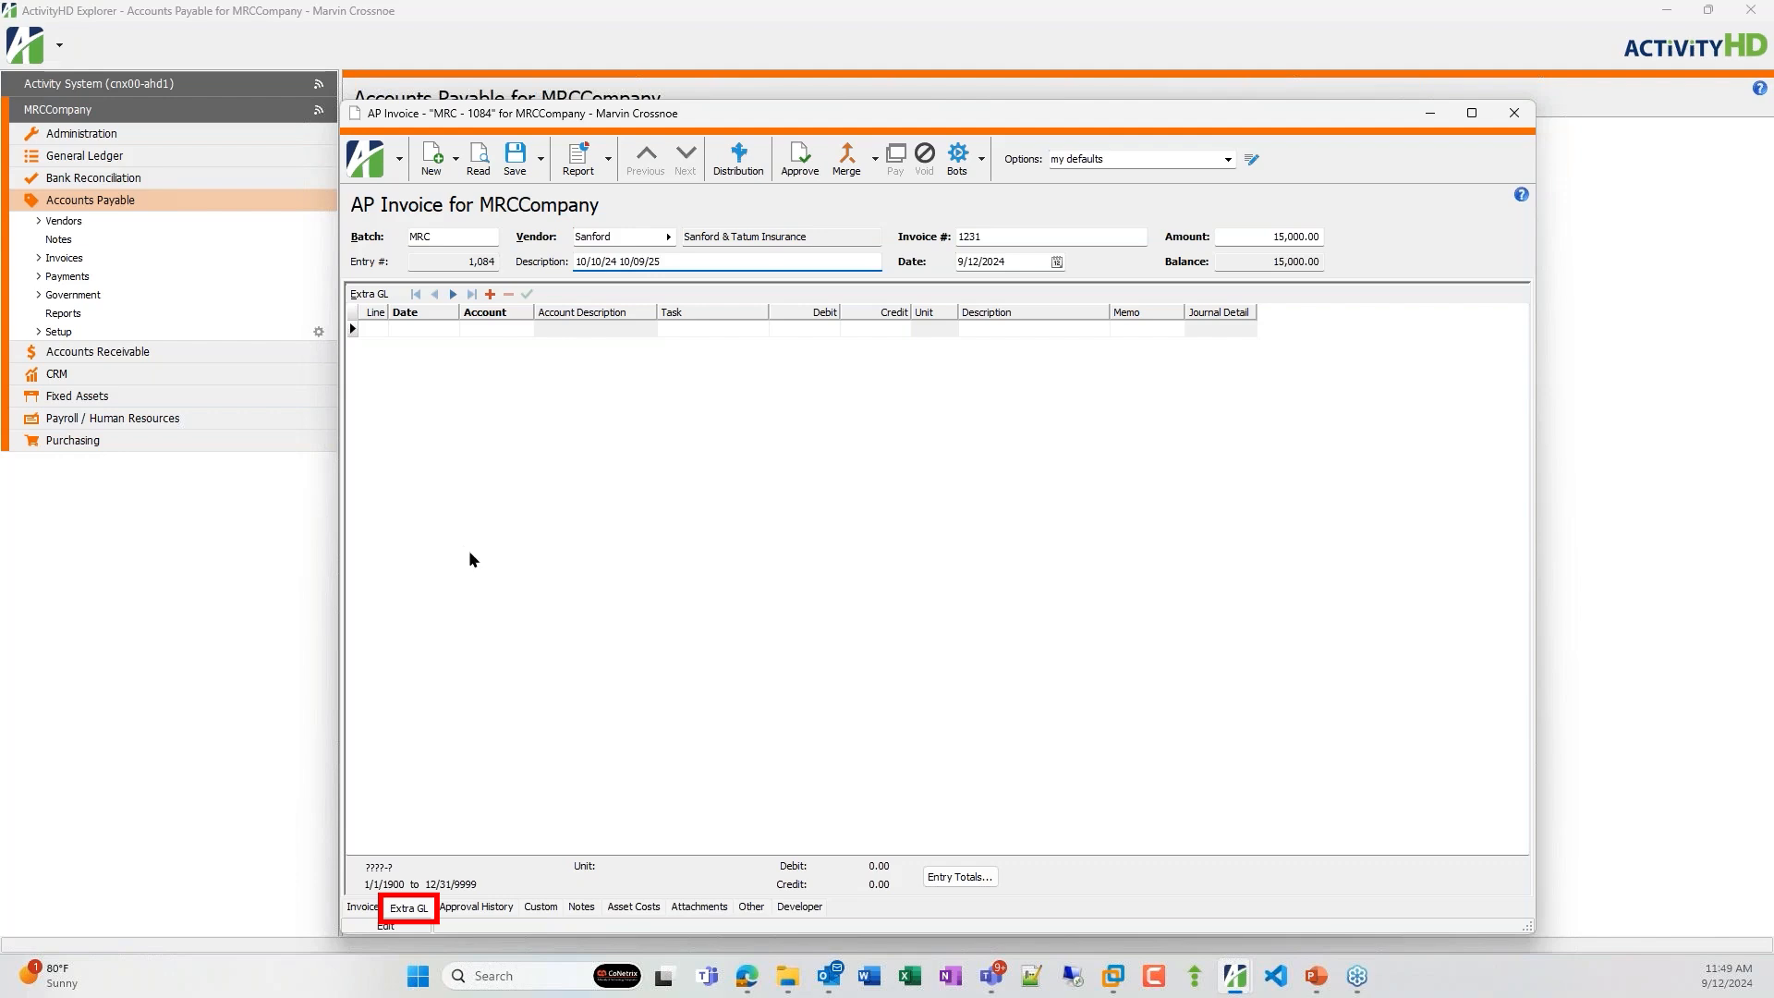
pyautogui.click(981, 159)
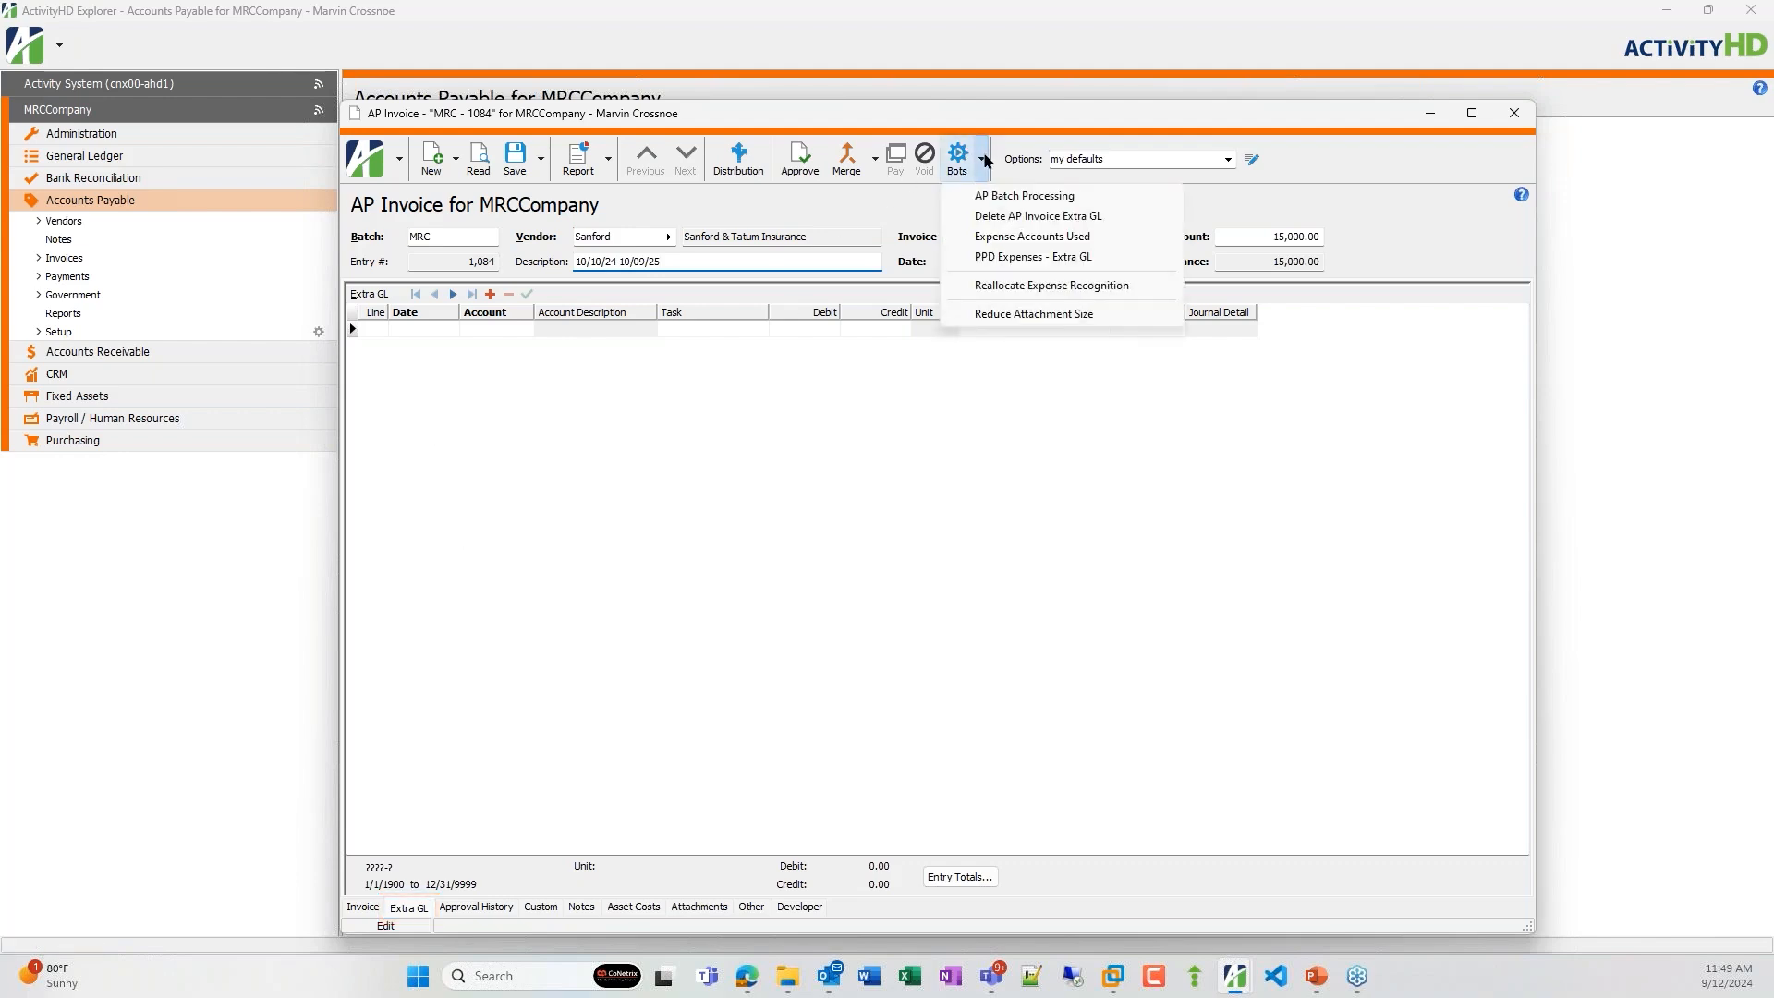
pyautogui.click(1005, 258)
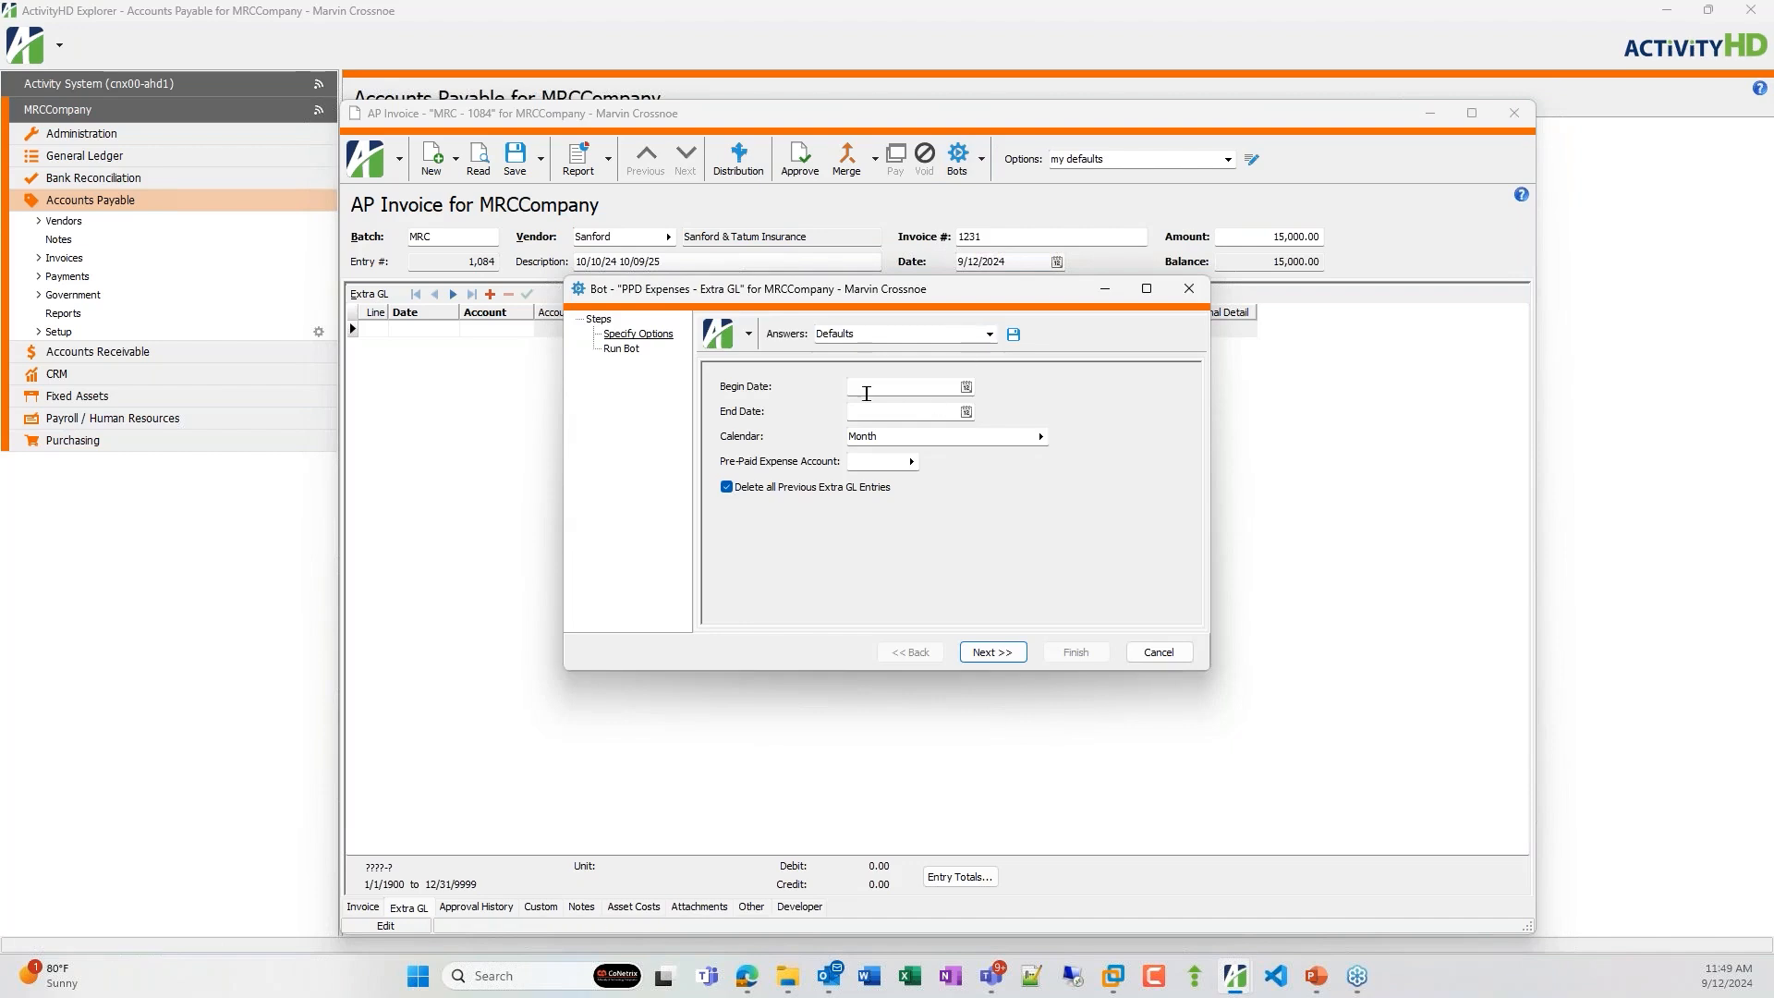
# Run the bot with begin date 10/10/2024, end date 10/9/2025 and prepaid expense account 1200-A.
pyautogui.write('1010')
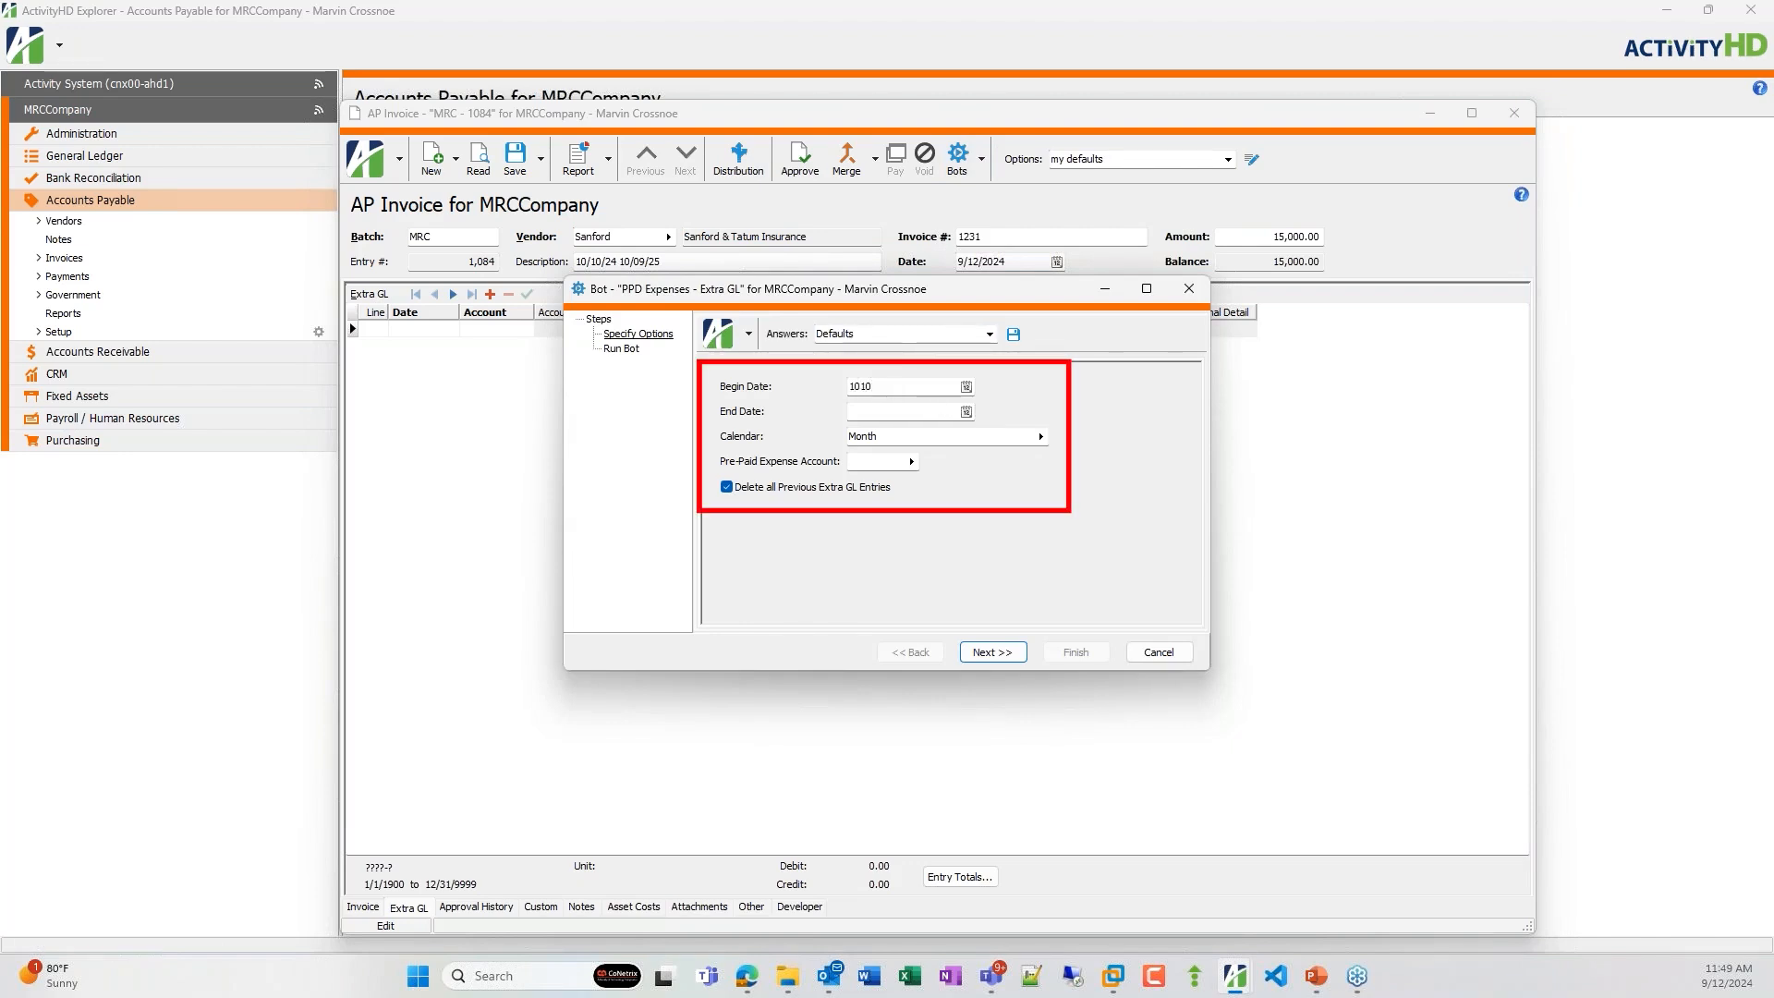
pyautogui.press('Tab')
pyautogui.write('10/9/2025')
pyautogui.press('Tab')
pyautogui.click(891, 460)
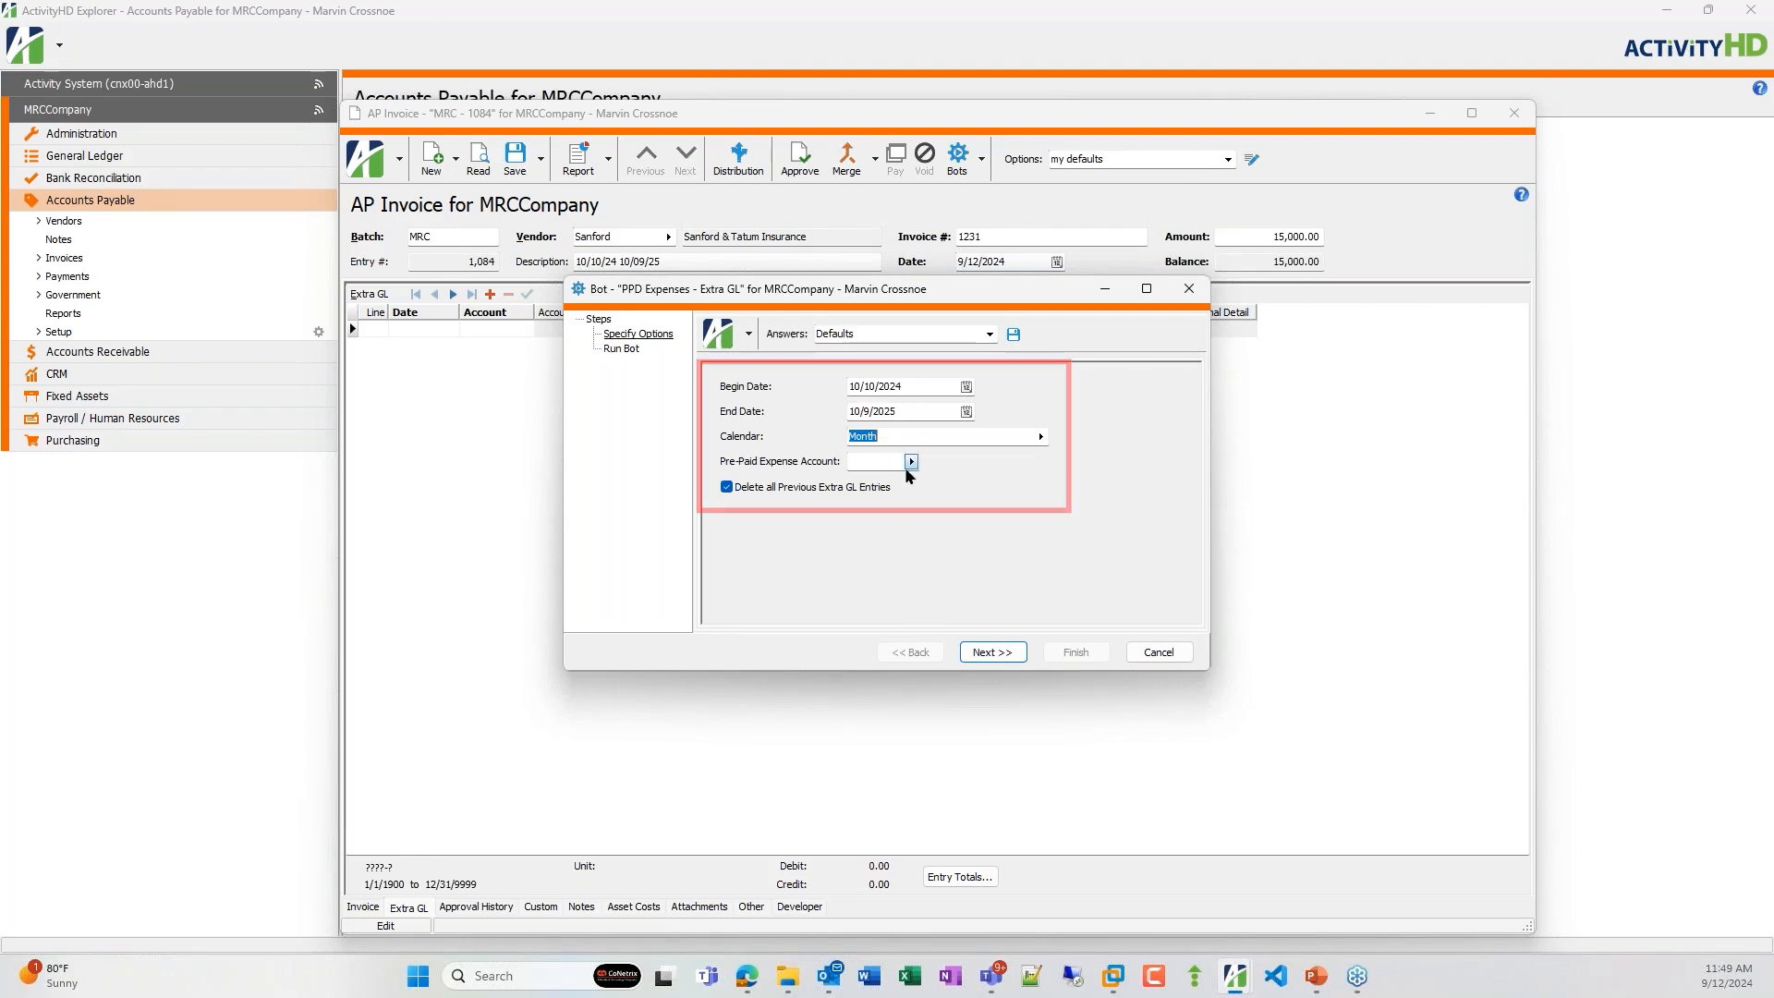
pyautogui.click(911, 461)
pyautogui.click(965, 484)
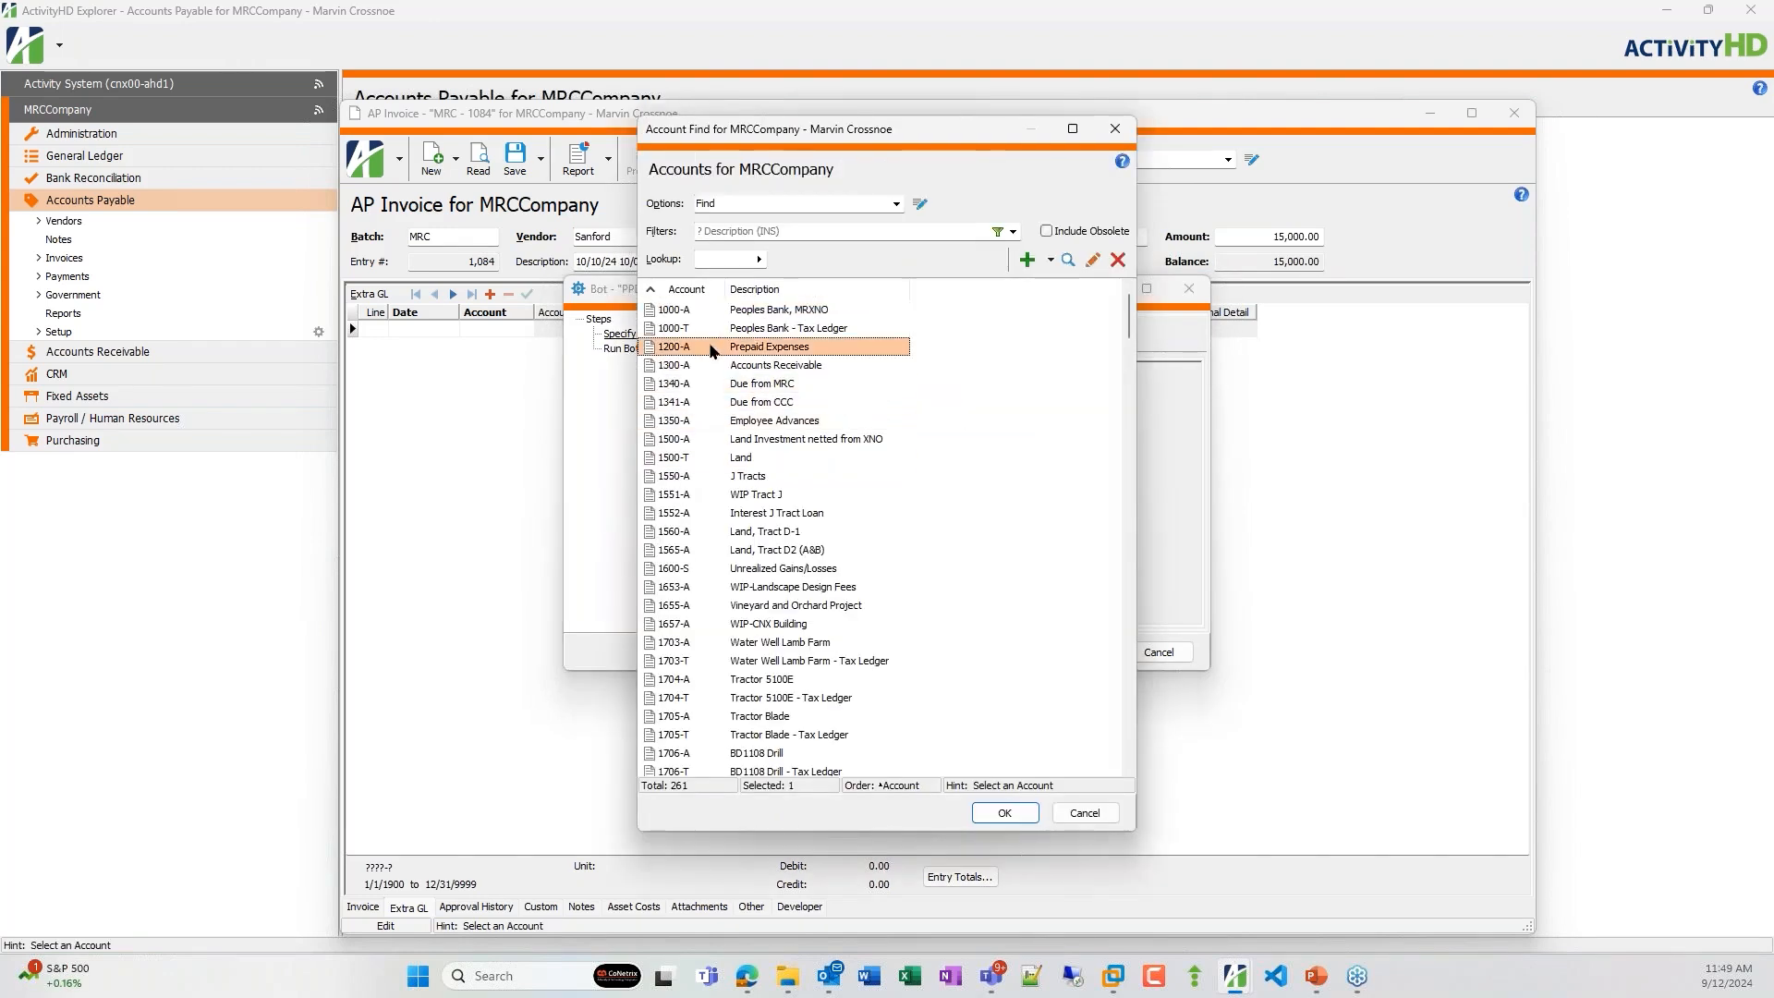
pyautogui.doubleClick(714, 348)
pyautogui.click(979, 653)
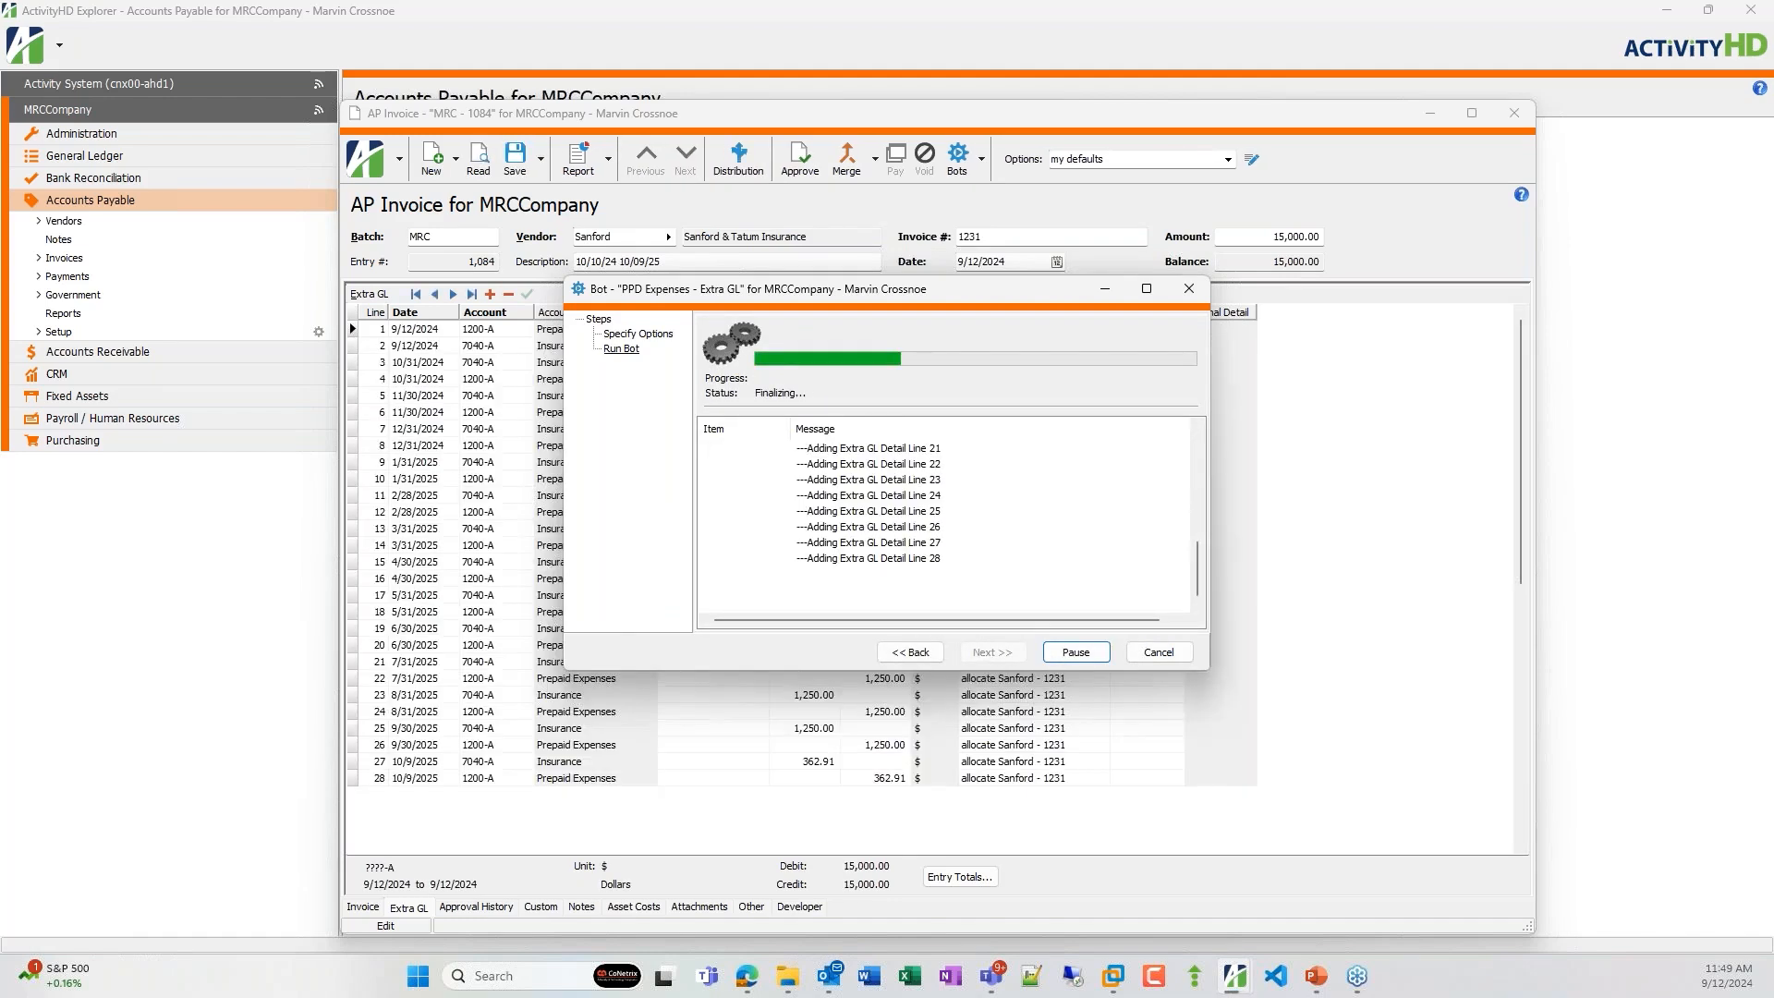
pyautogui.click(1072, 655)
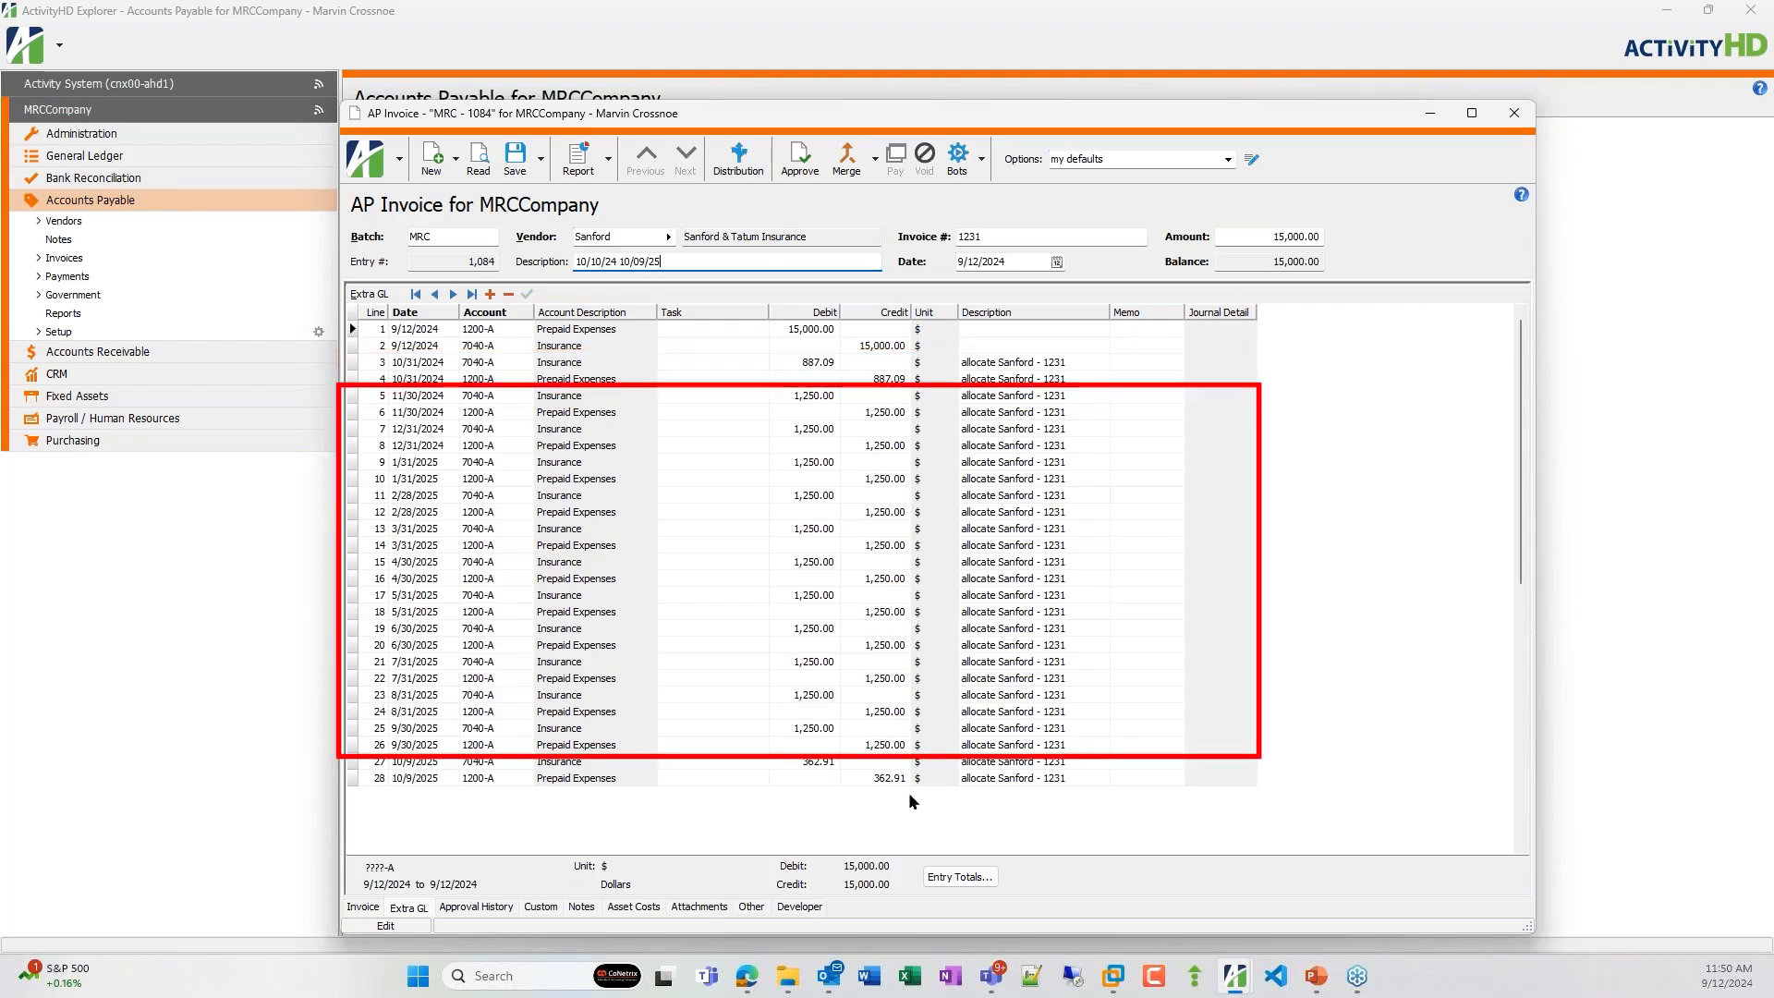
# Close the invoice and open the AP Manager view of the company dashboard.
pyautogui.click(1515, 114)
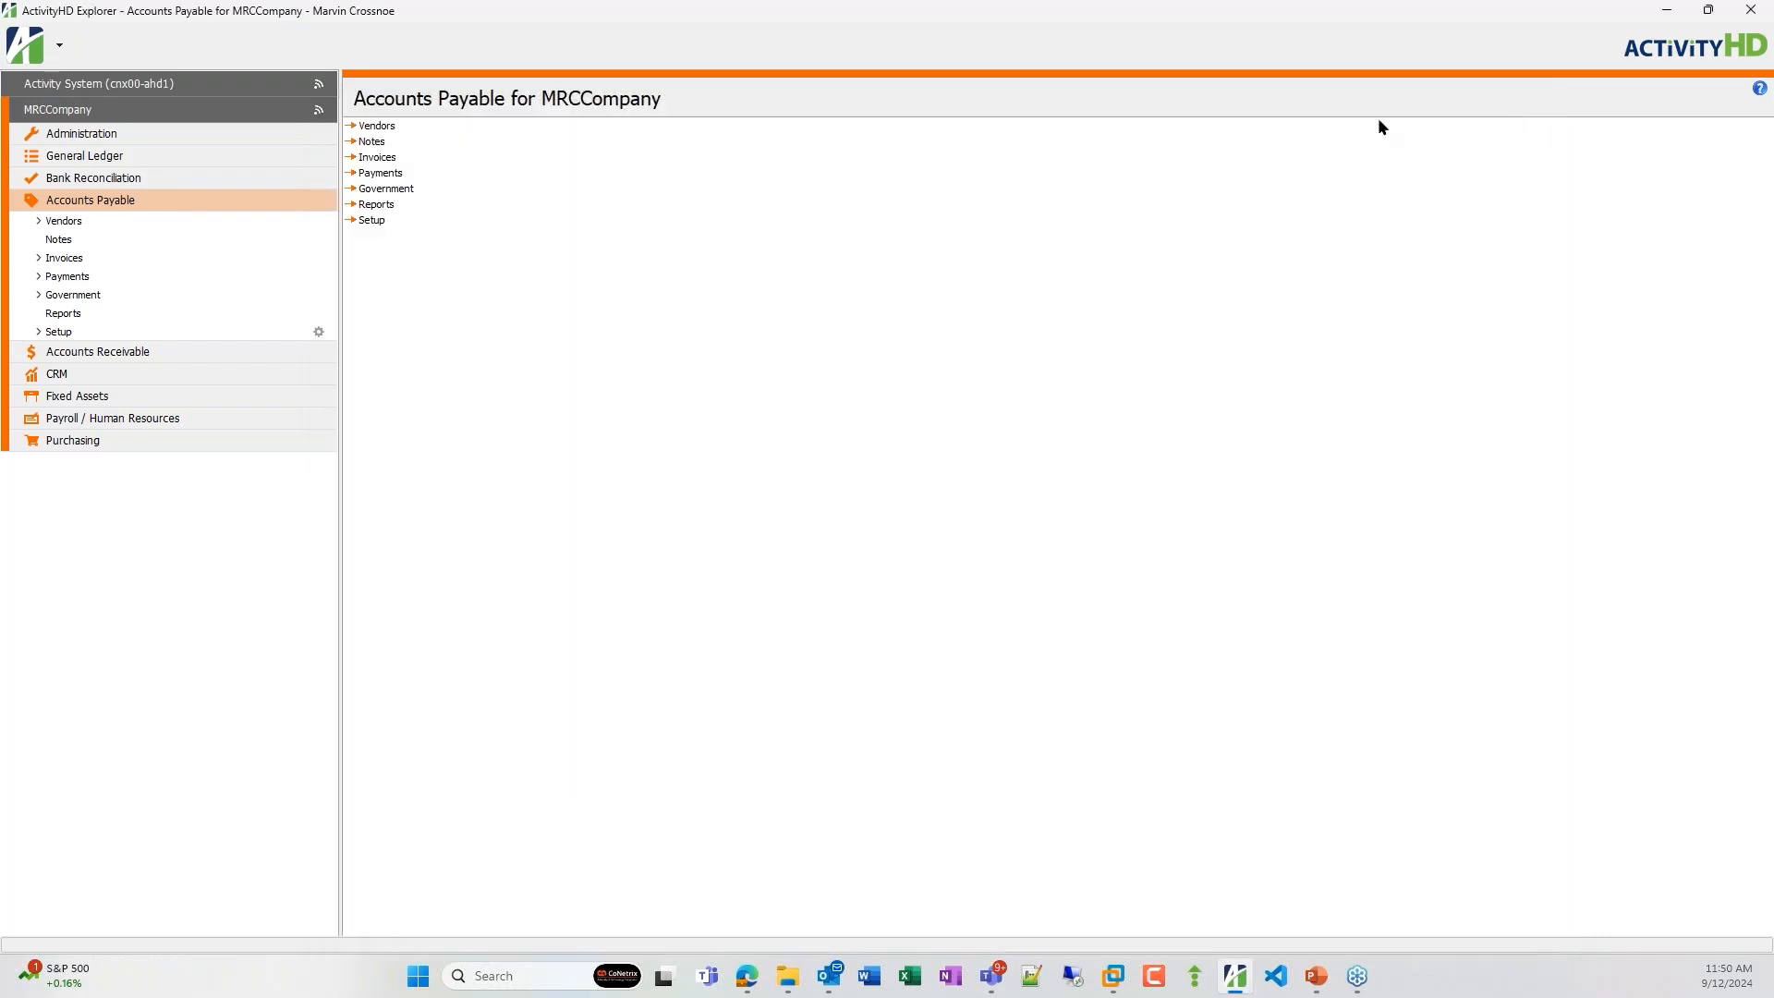
pyautogui.click(90, 115)
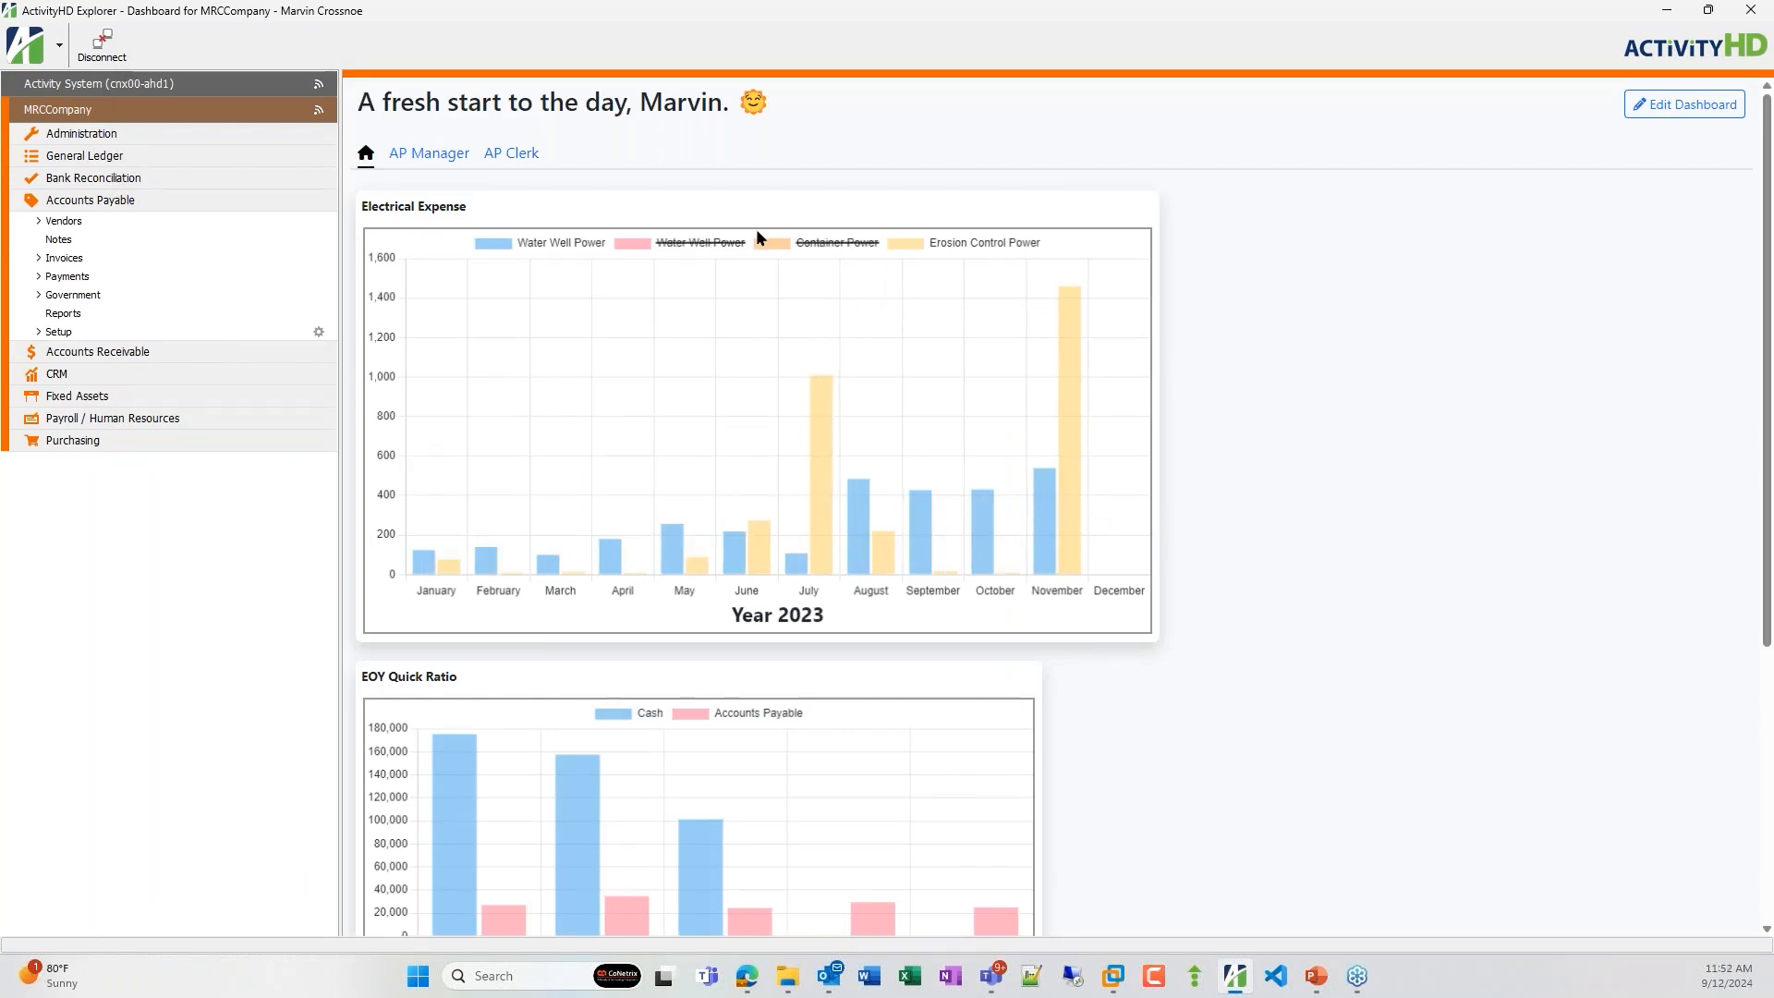
pyautogui.click(427, 155)
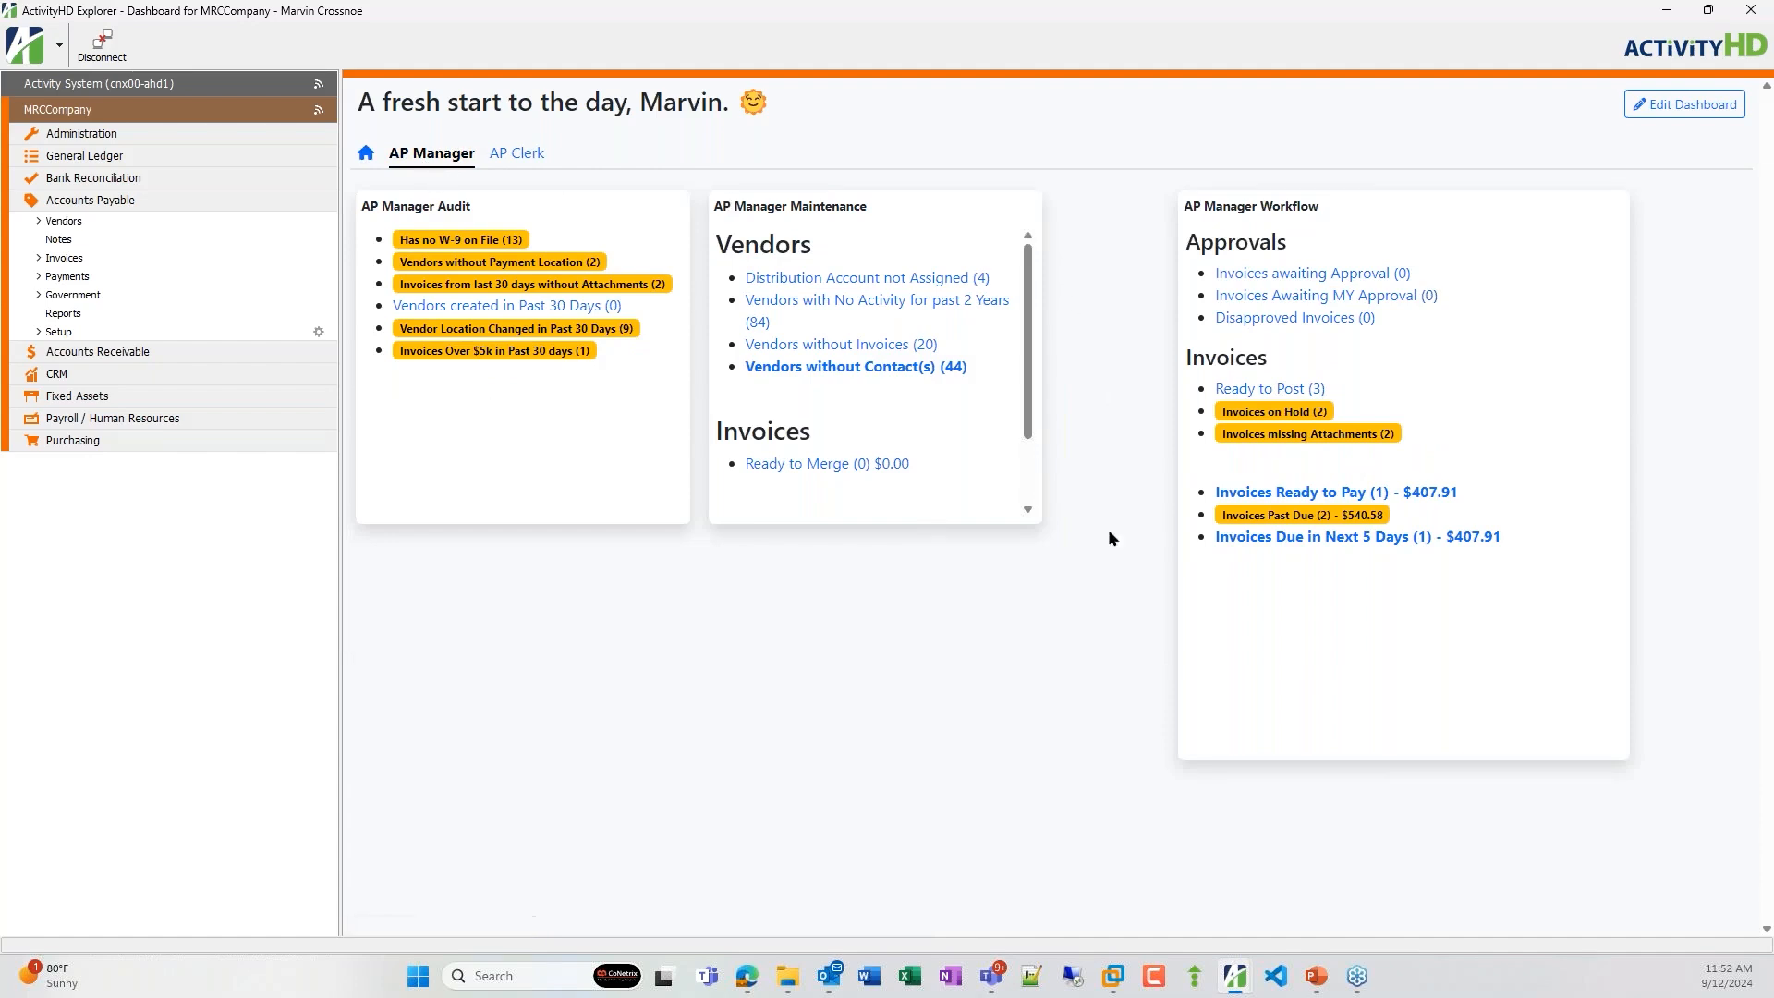
# Review the dashboard's vendor lists for vendors with no W-9 on file and without payment location.
pyautogui.click(460, 244)
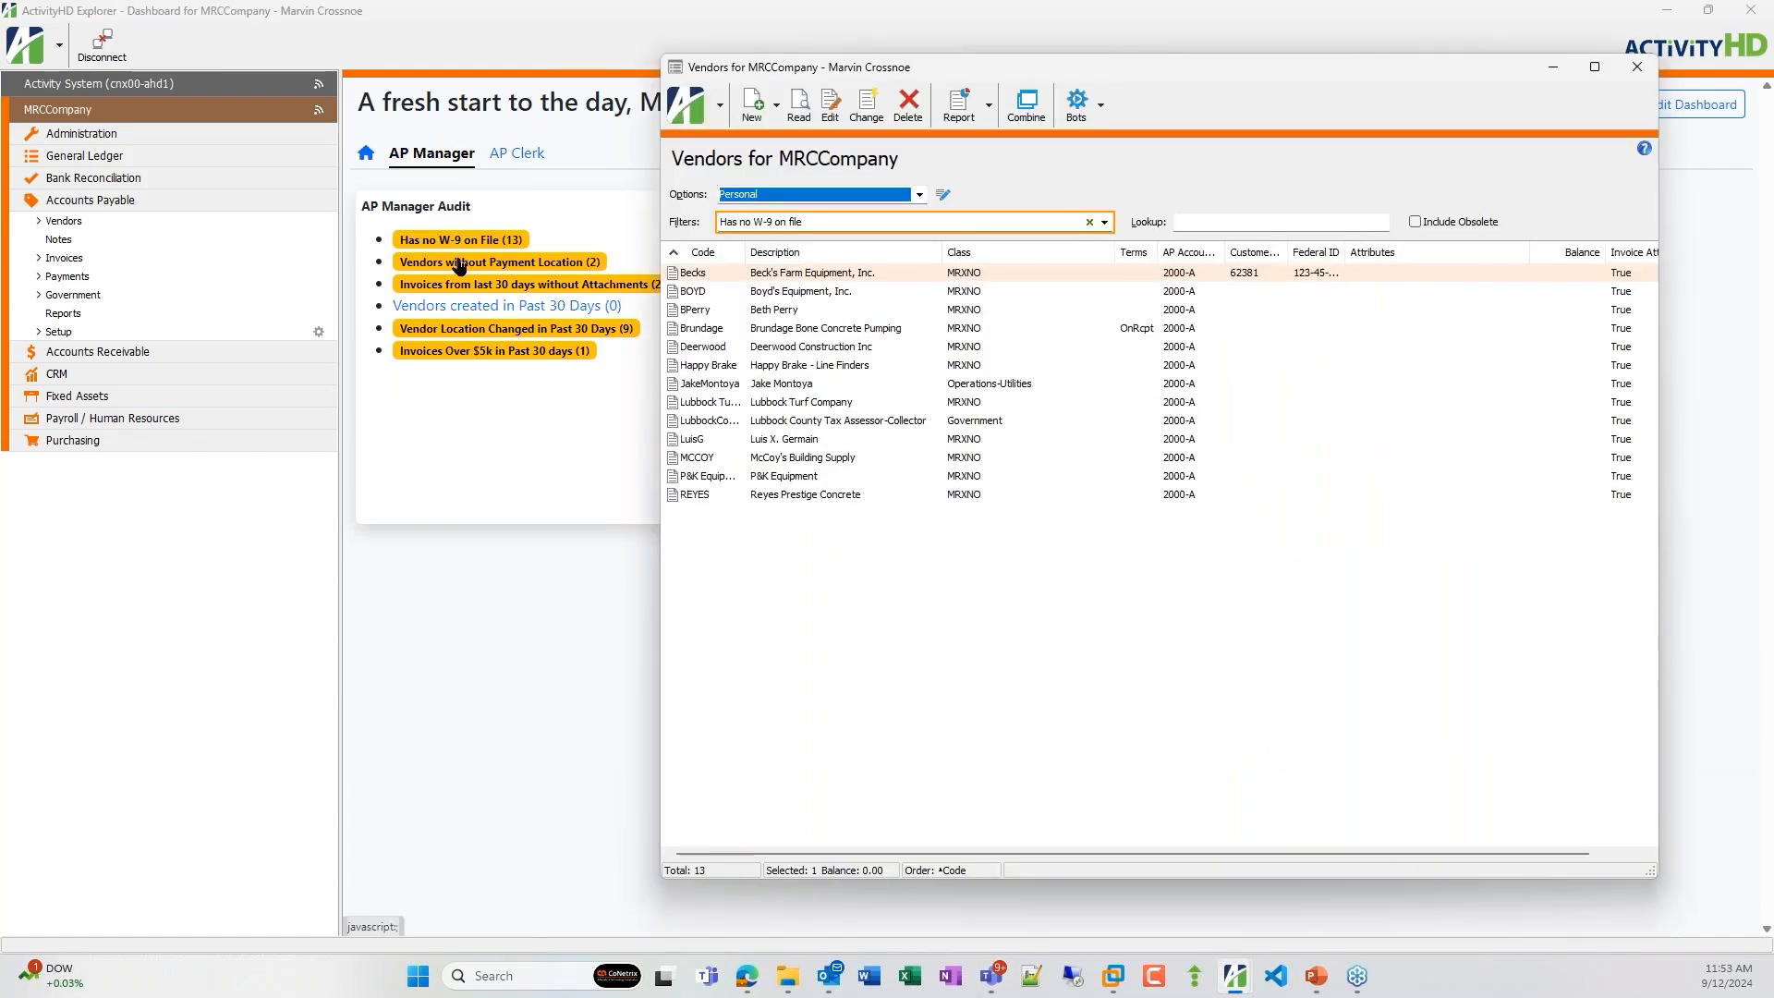
pyautogui.click(1636, 67)
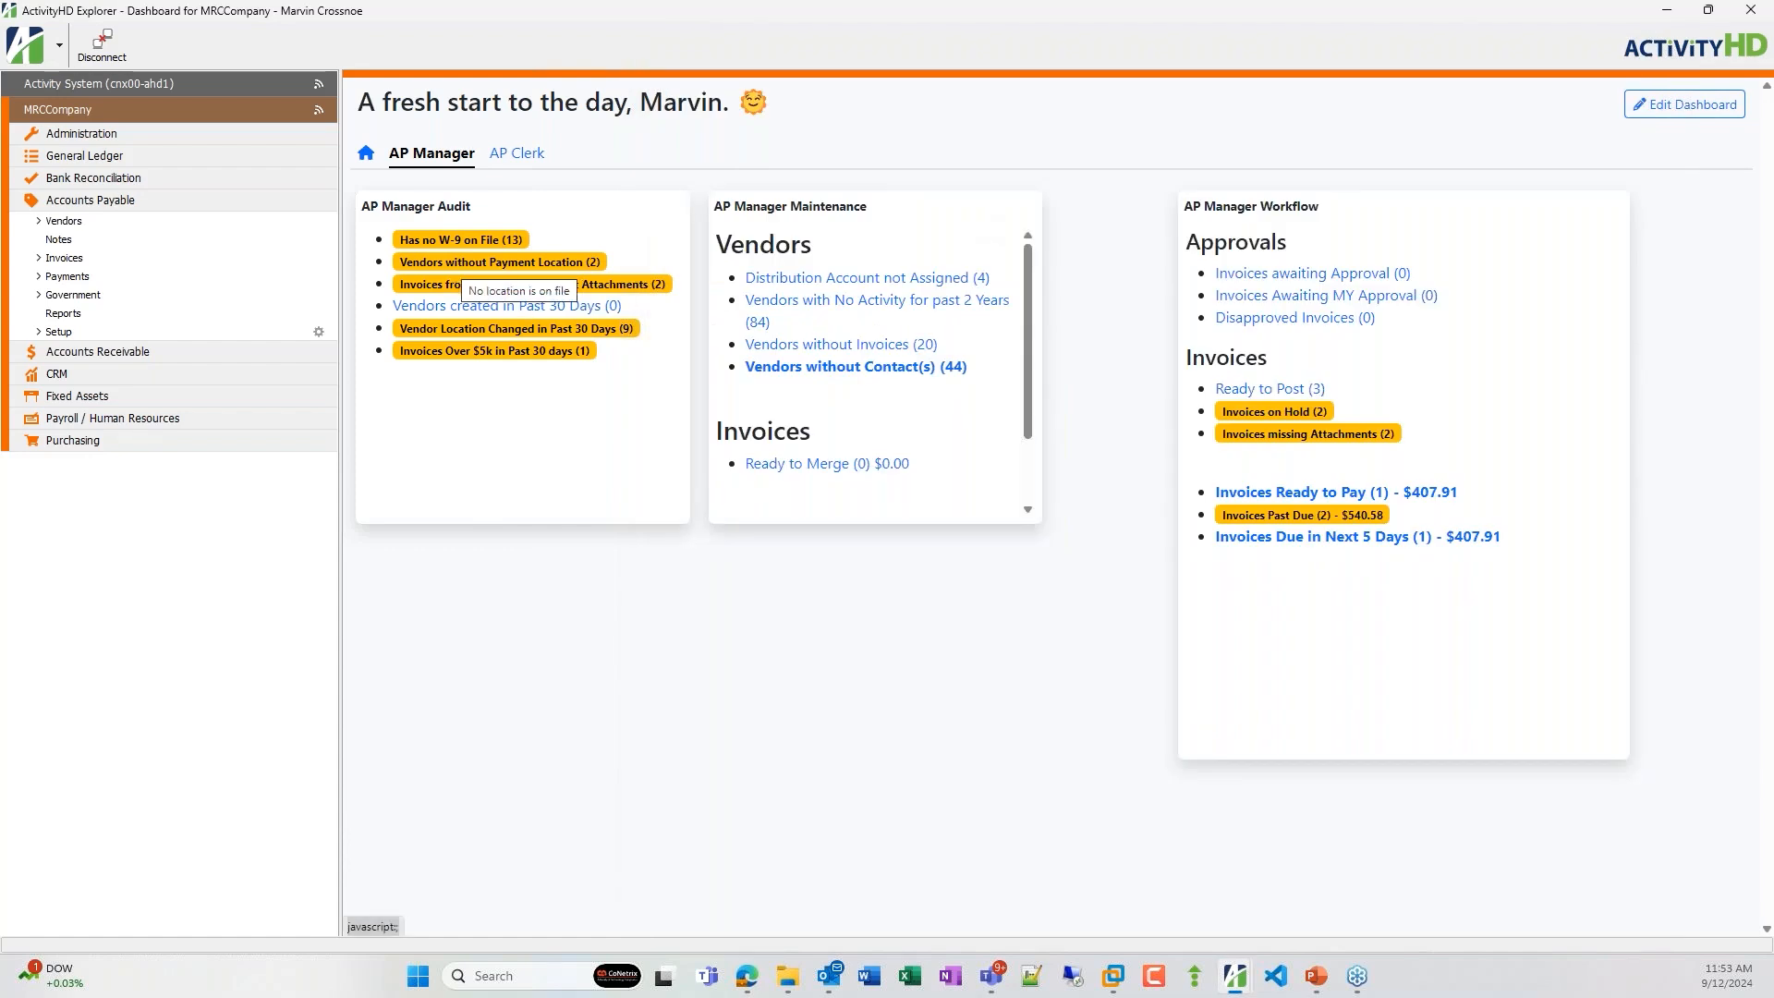
pyautogui.click(453, 265)
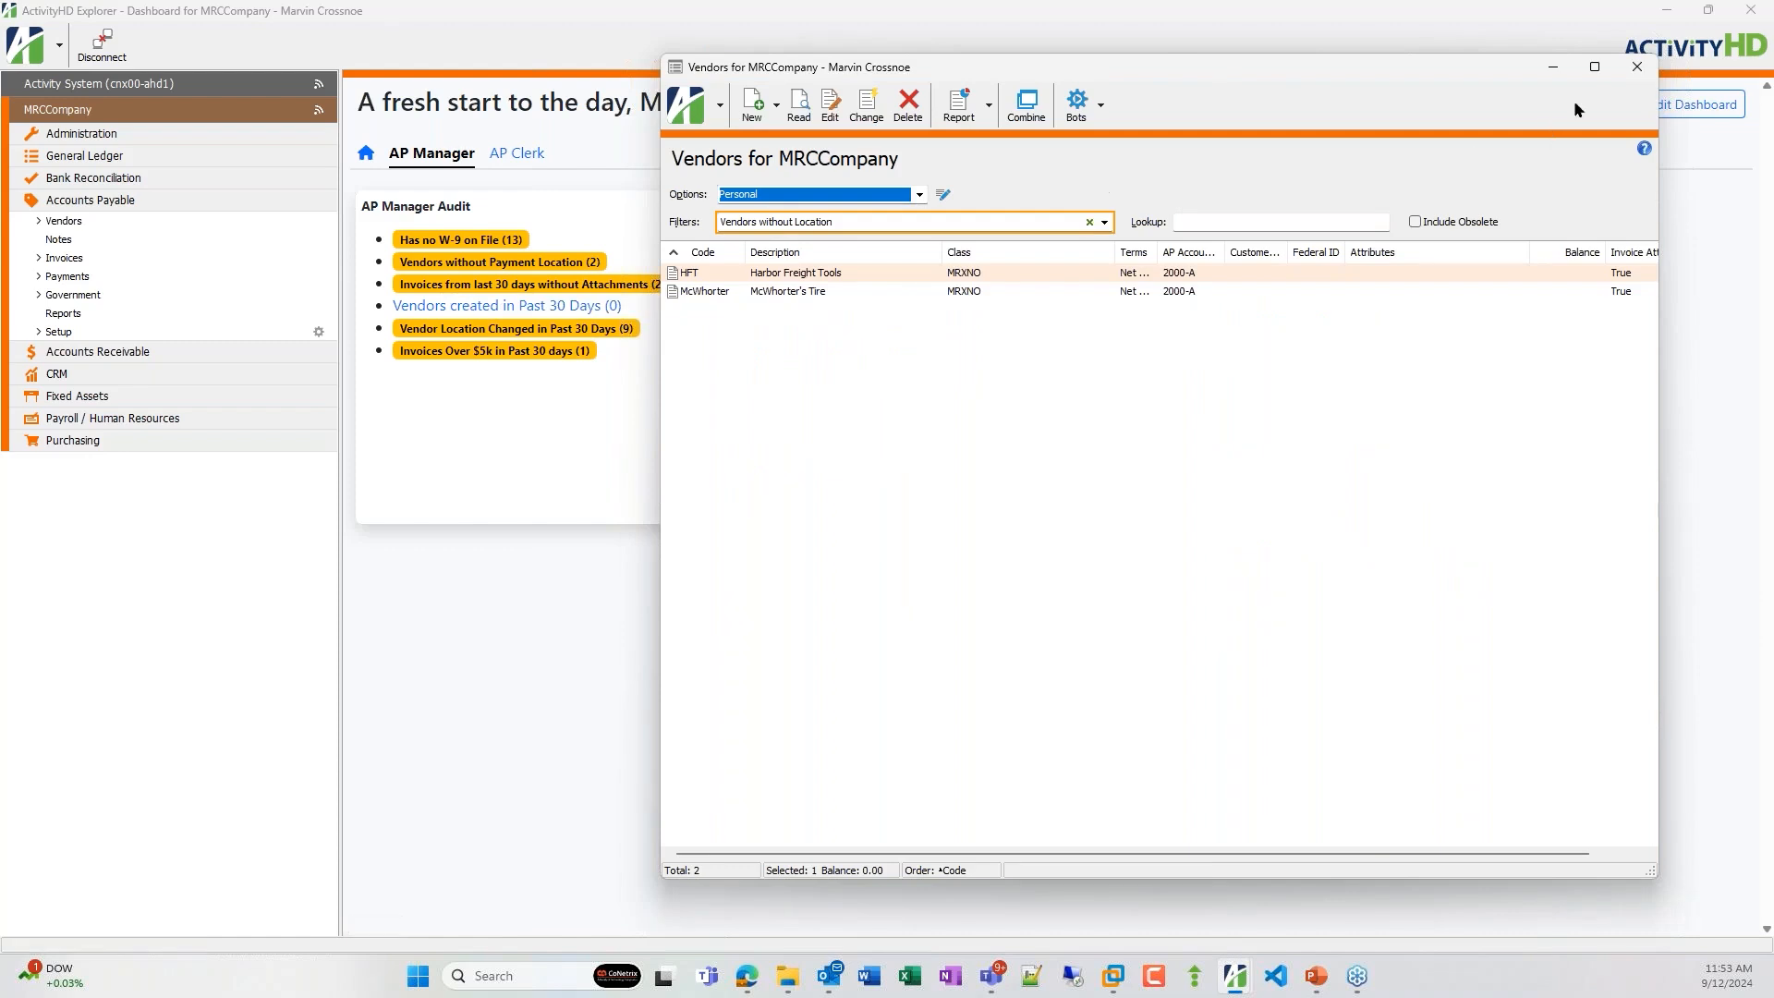
pyautogui.click(1633, 71)
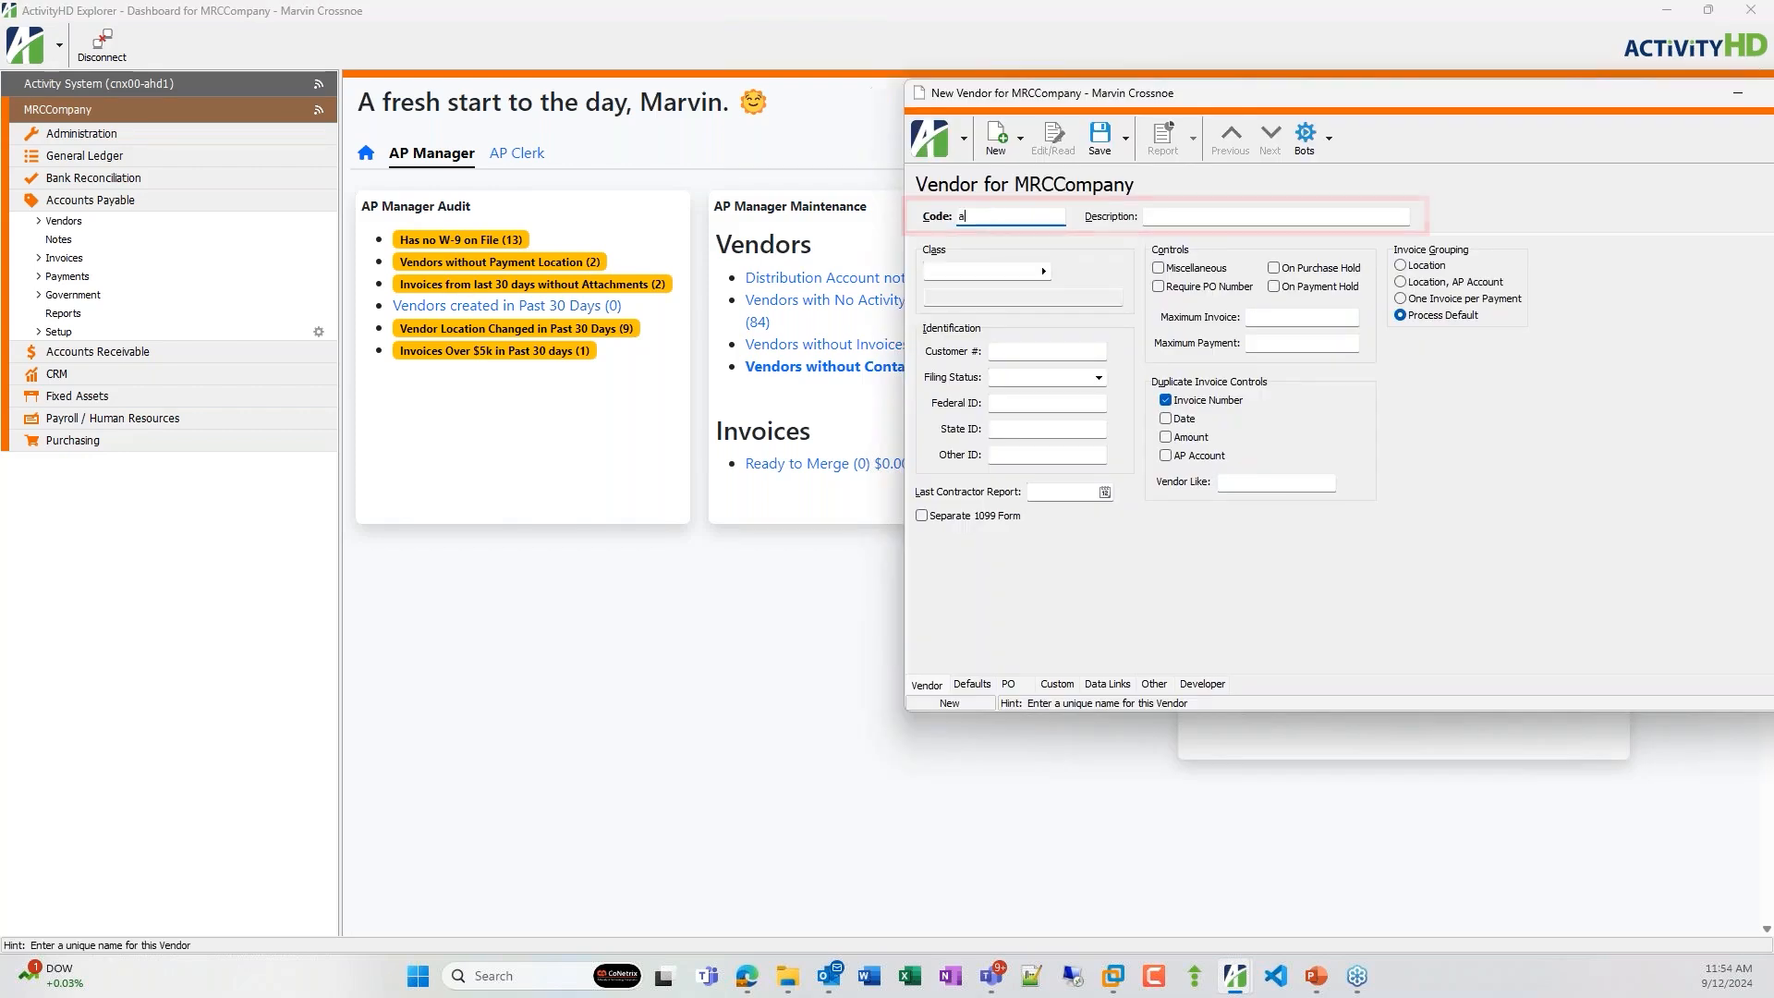
# Create and save a new vendor with code abc and description abc company.
pyautogui.press('Tab')
pyautogui.write('a')
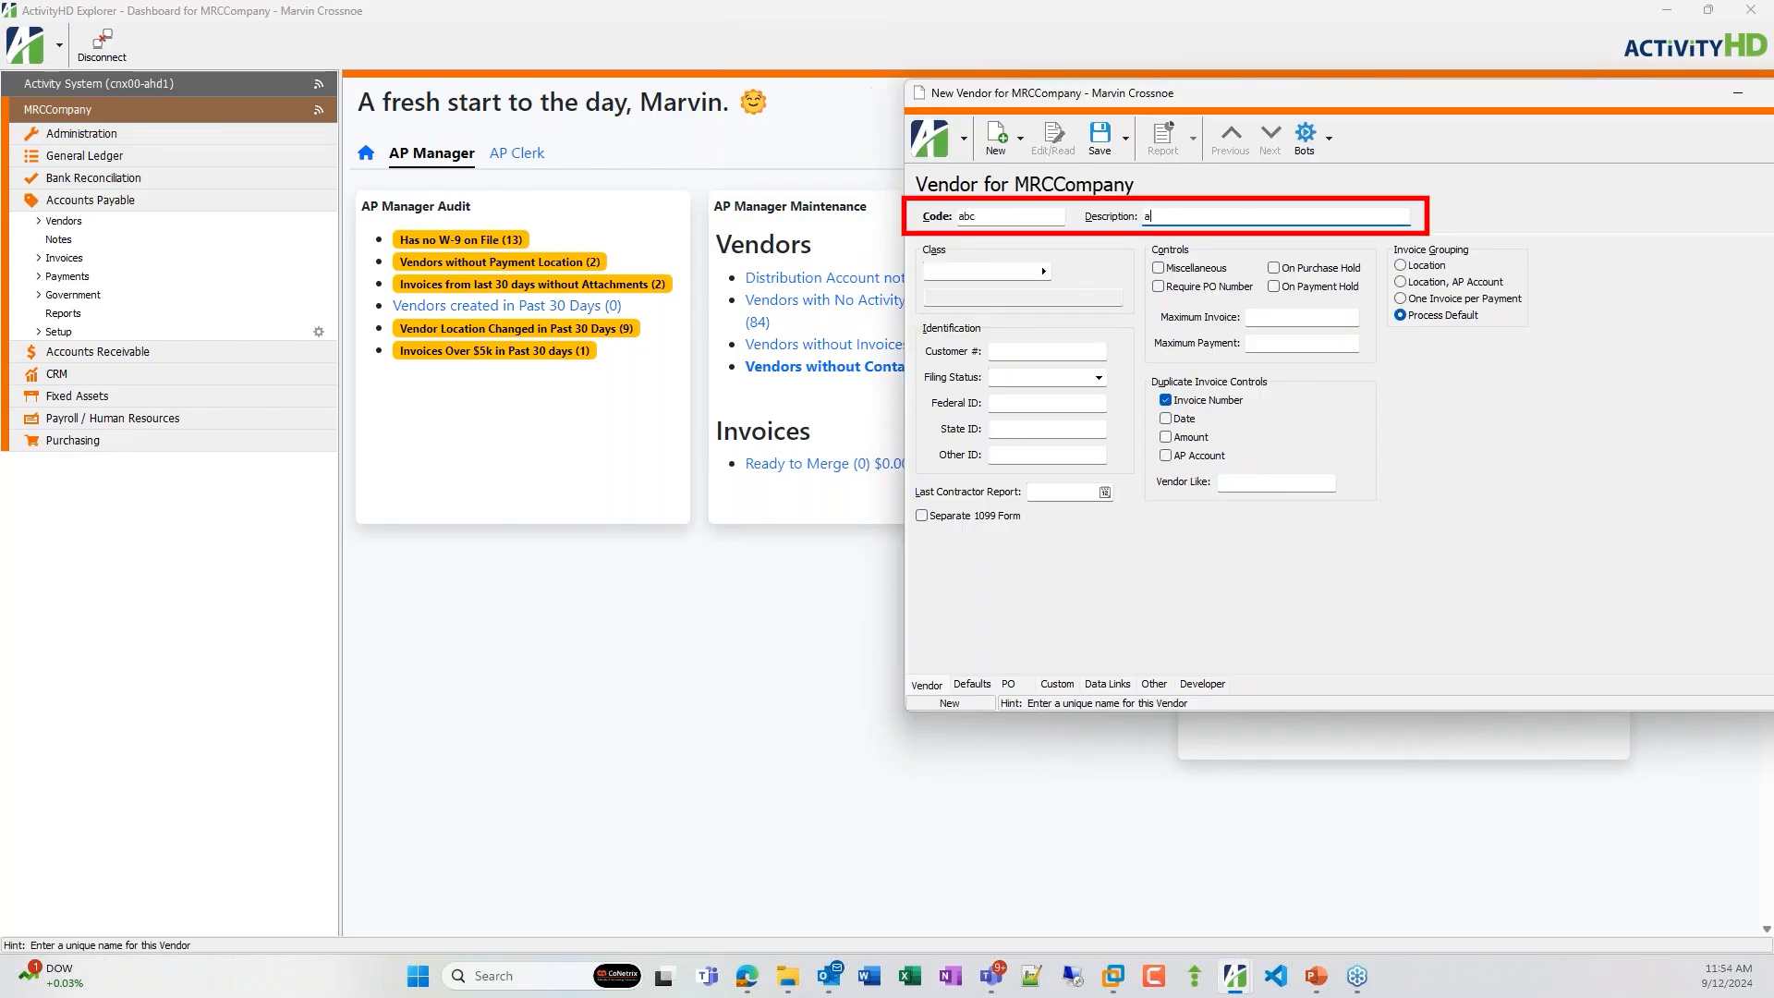
pyautogui.write('bc company')
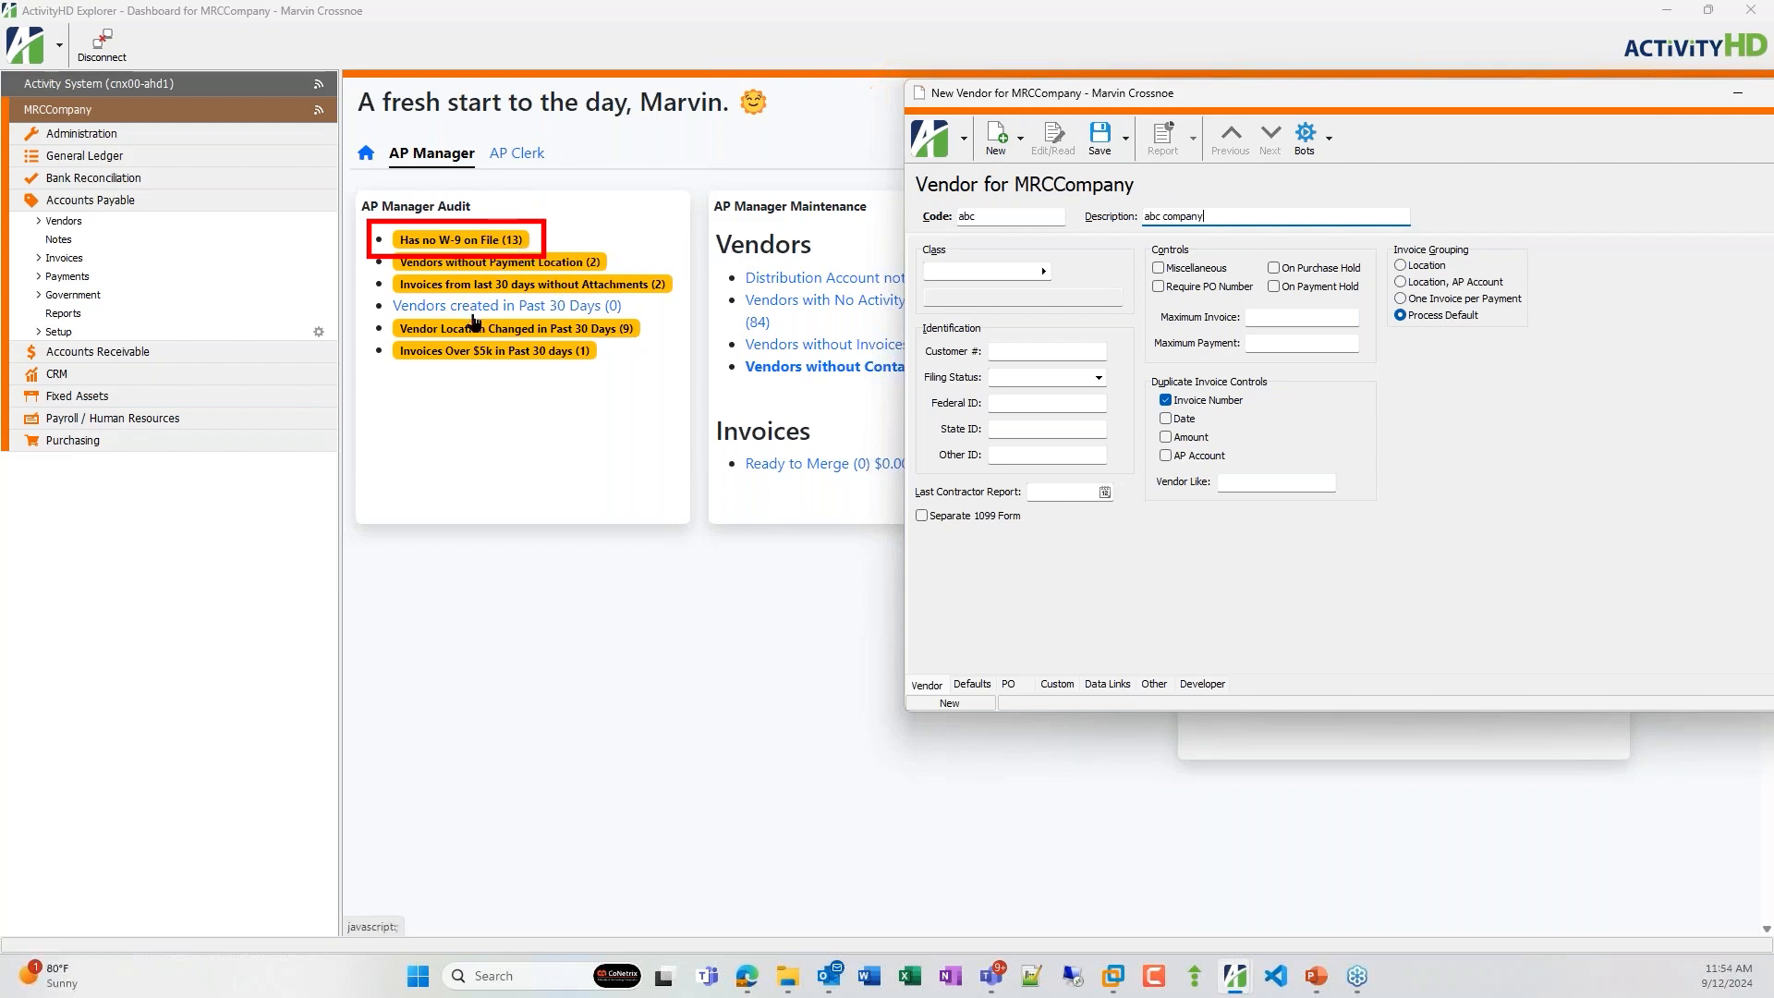
pyautogui.click(1098, 139)
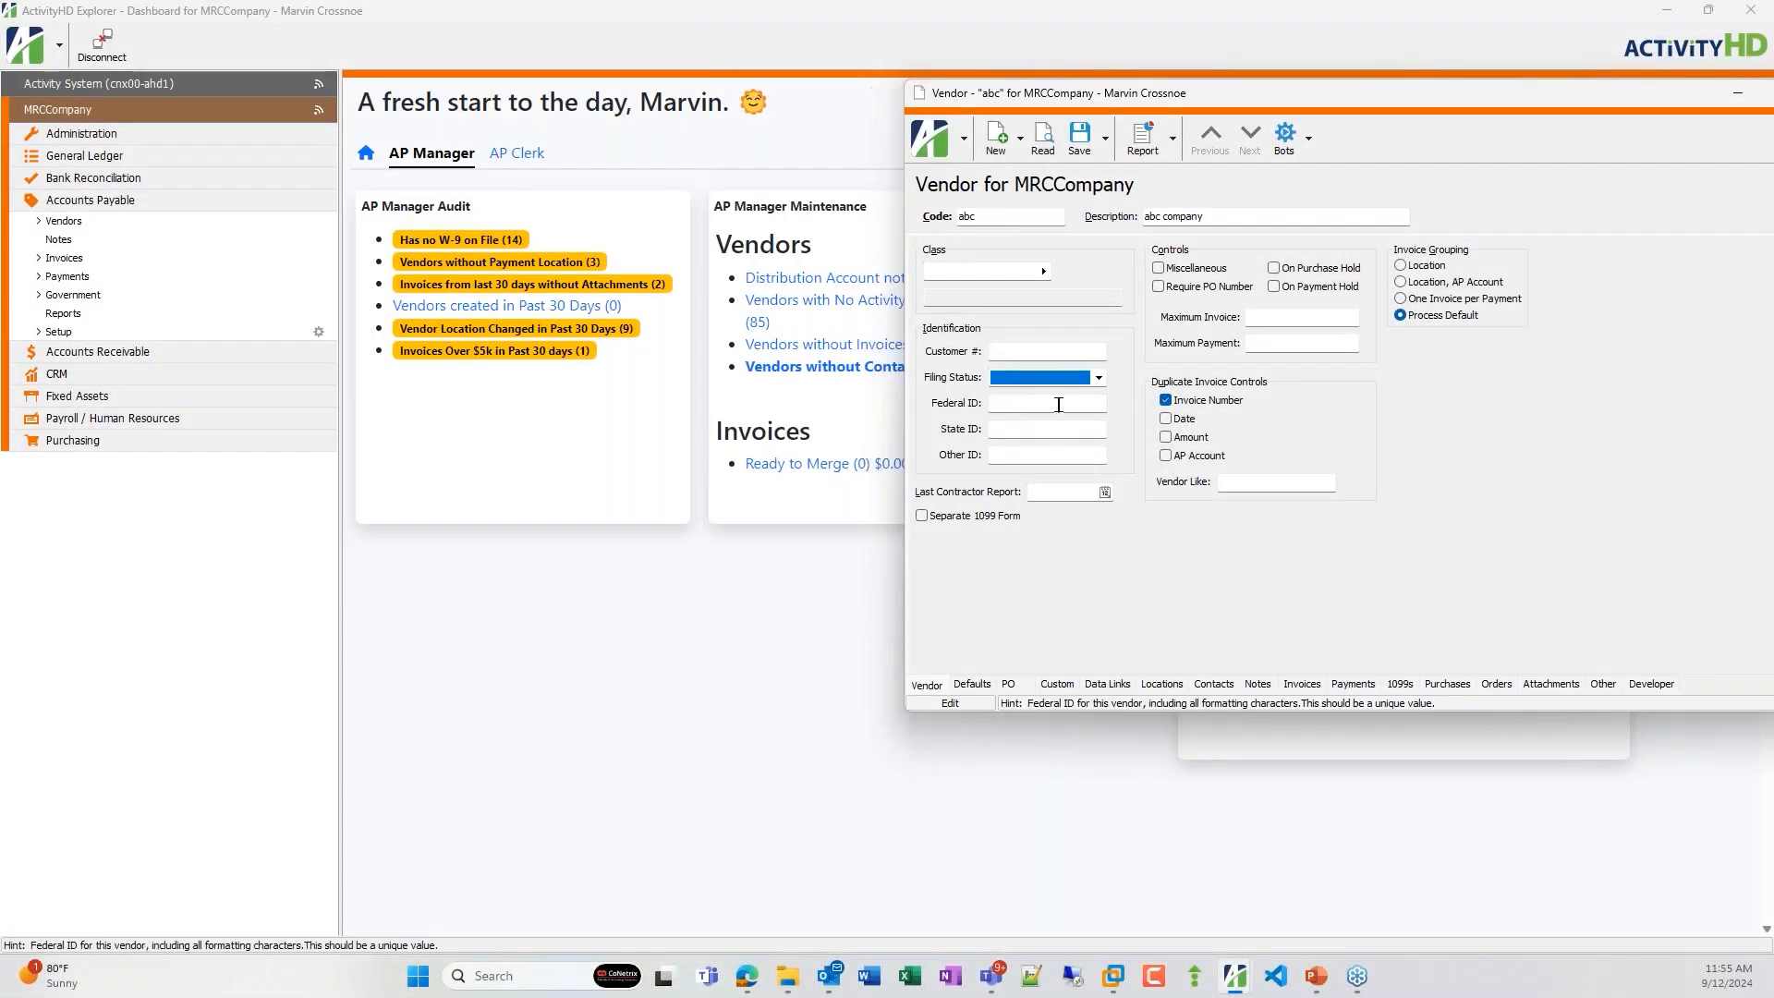
# Open the new vendor's notes and launch the Send W-9 Form bot.
pyautogui.click(1268, 686)
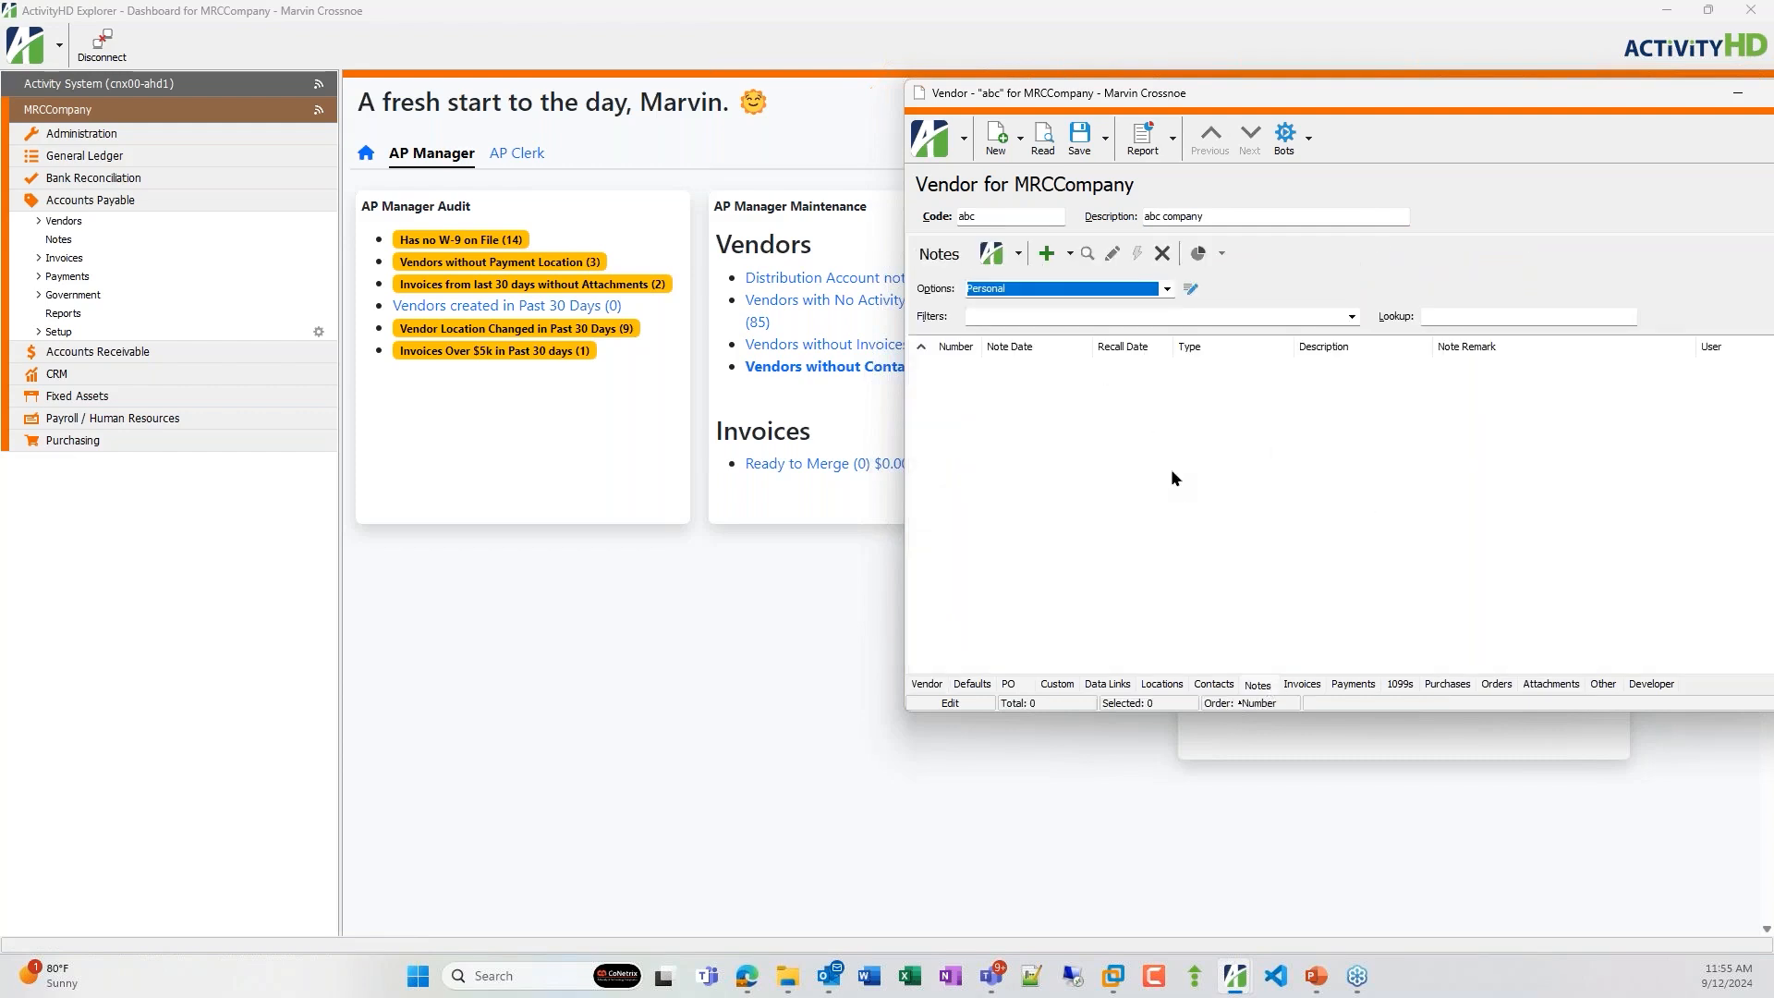
pyautogui.click(1309, 139)
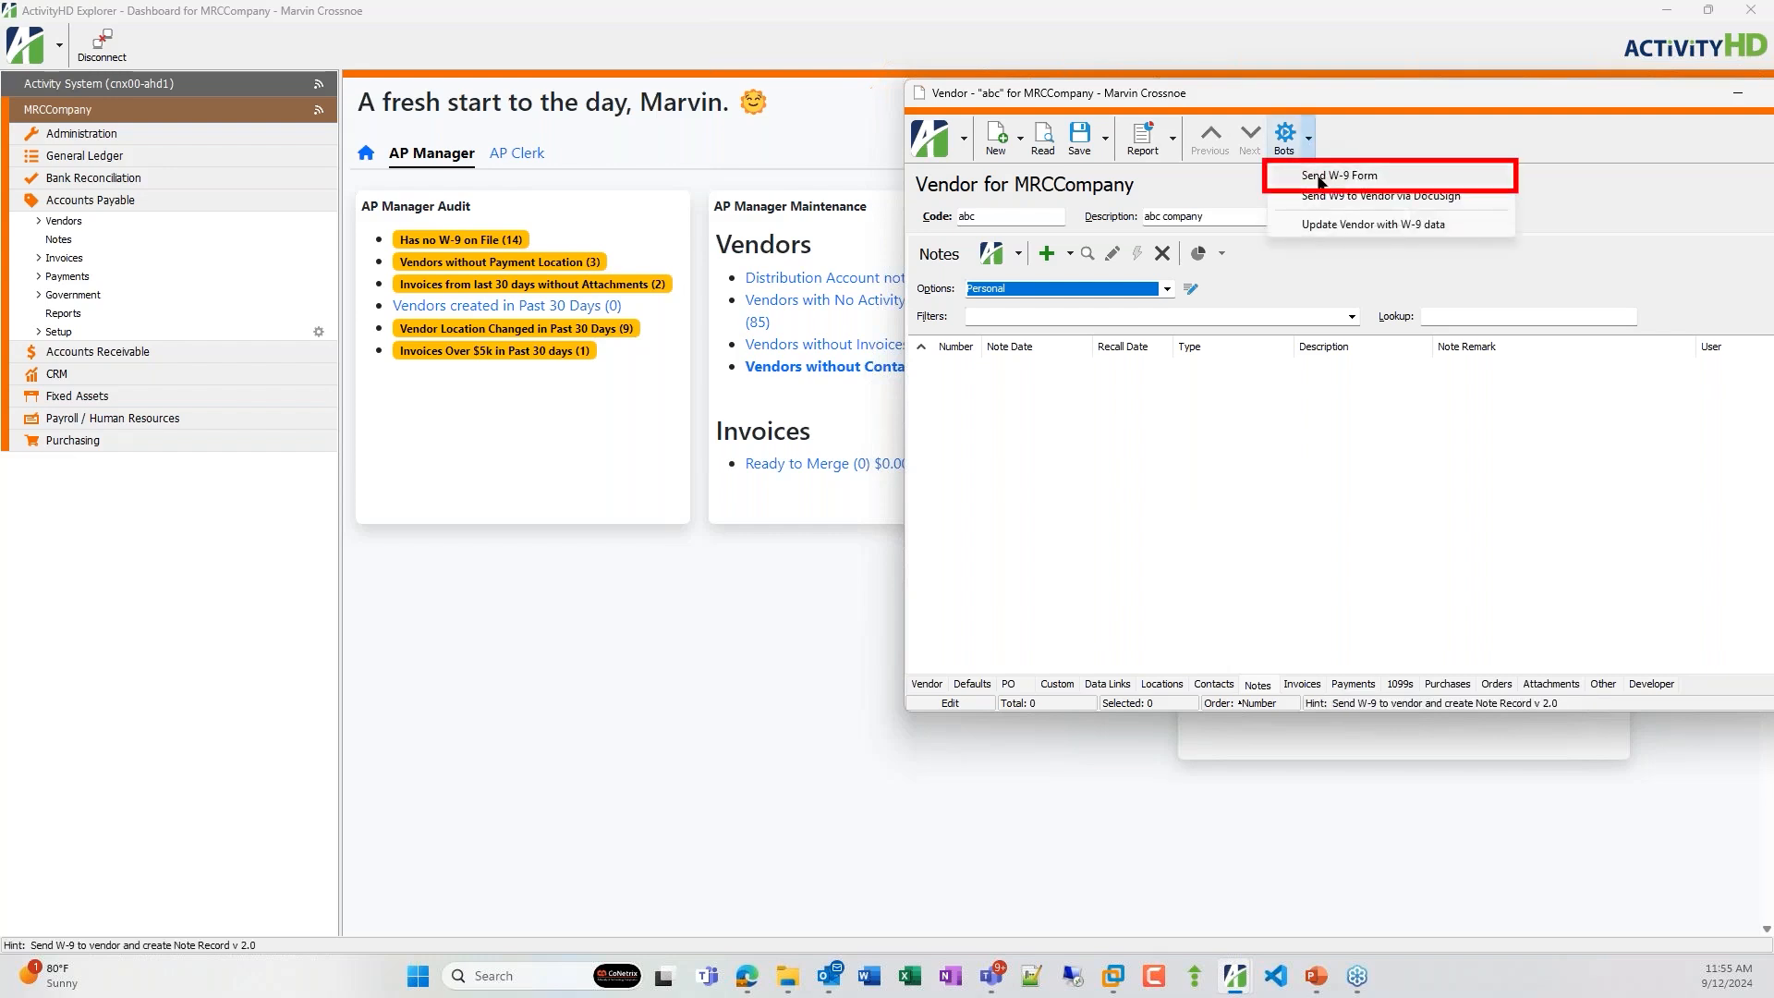
pyautogui.click(1319, 175)
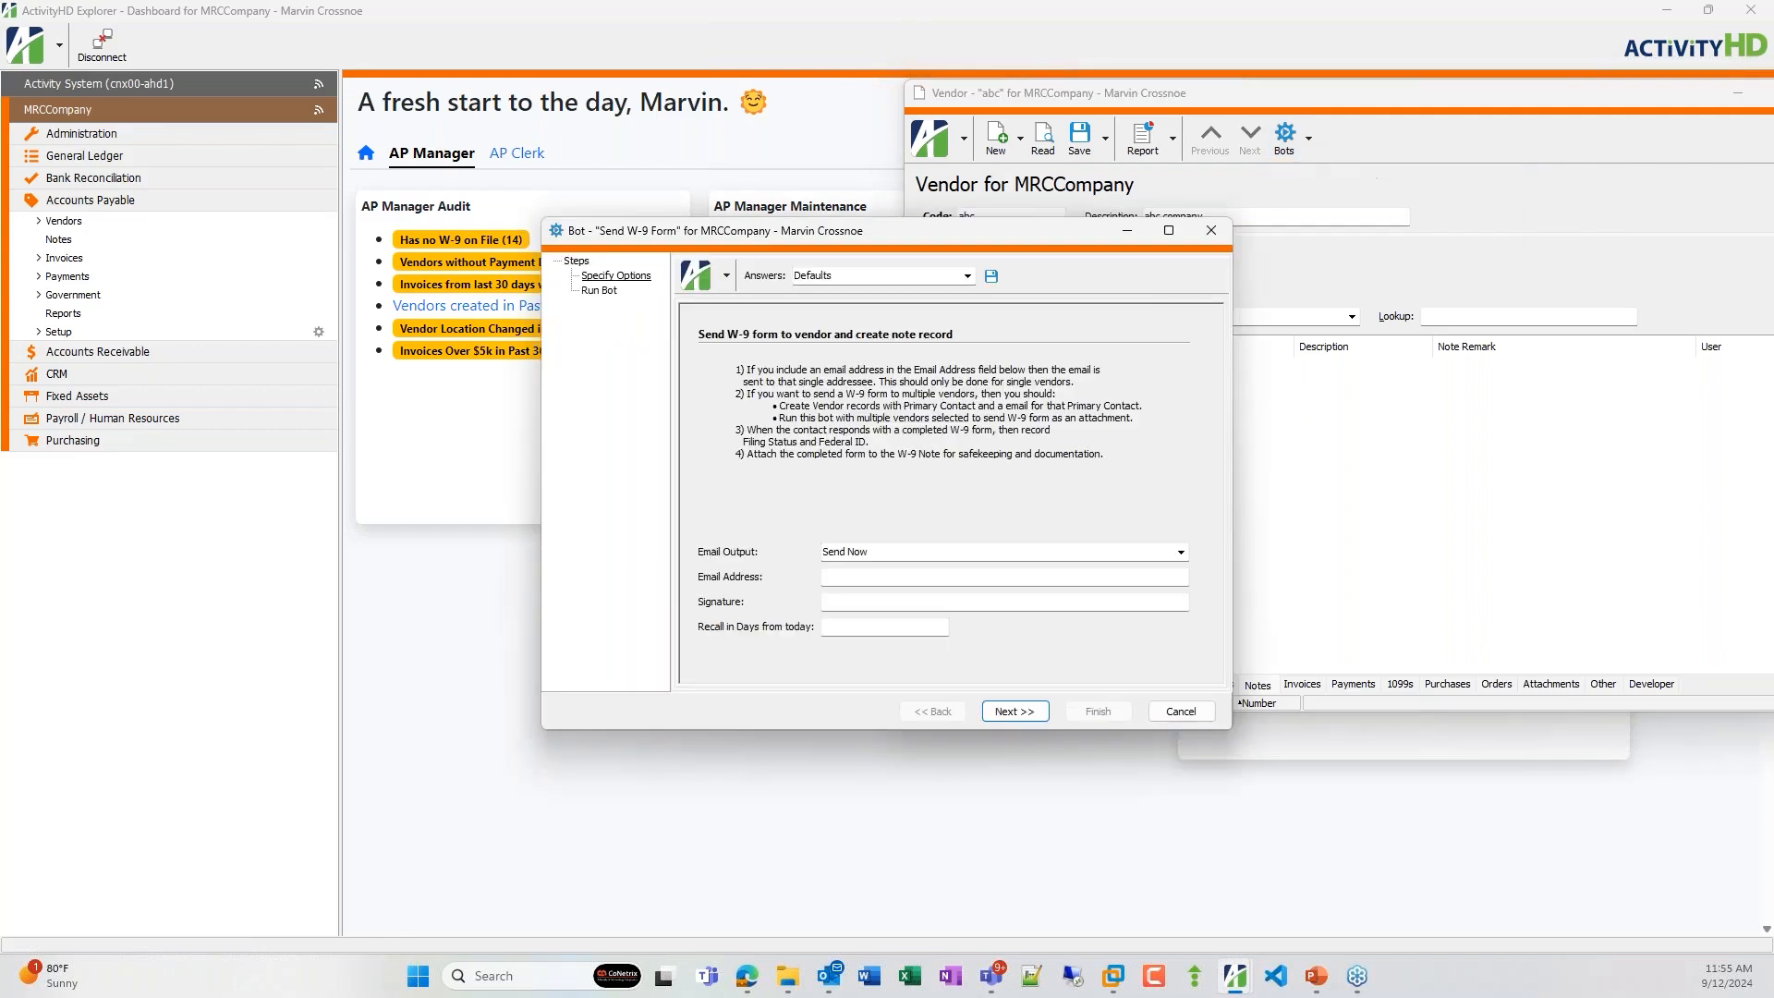
pyautogui.moveTo(974, 237); pyautogui.dragTo(1288, 267)
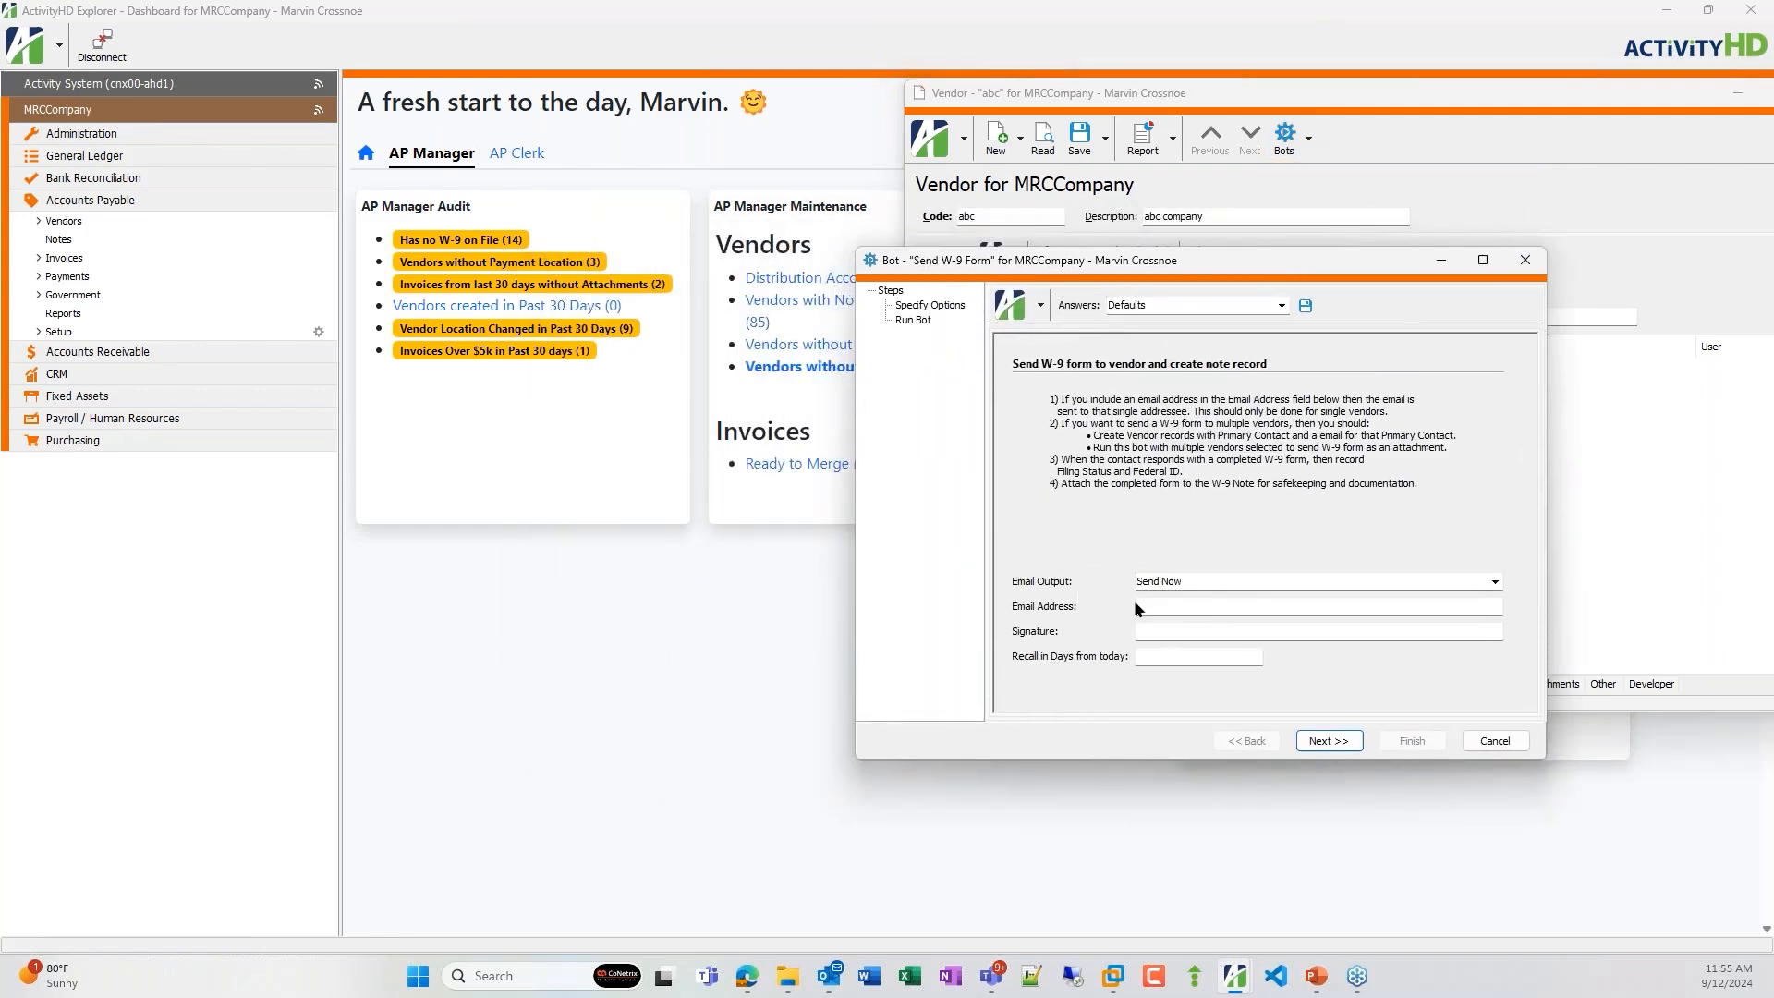
# Fill in the bot's e-mail address with the contact's e-mail, signature Mr W-9 facilitator, and 10 recall days.
pyautogui.click(1160, 608)
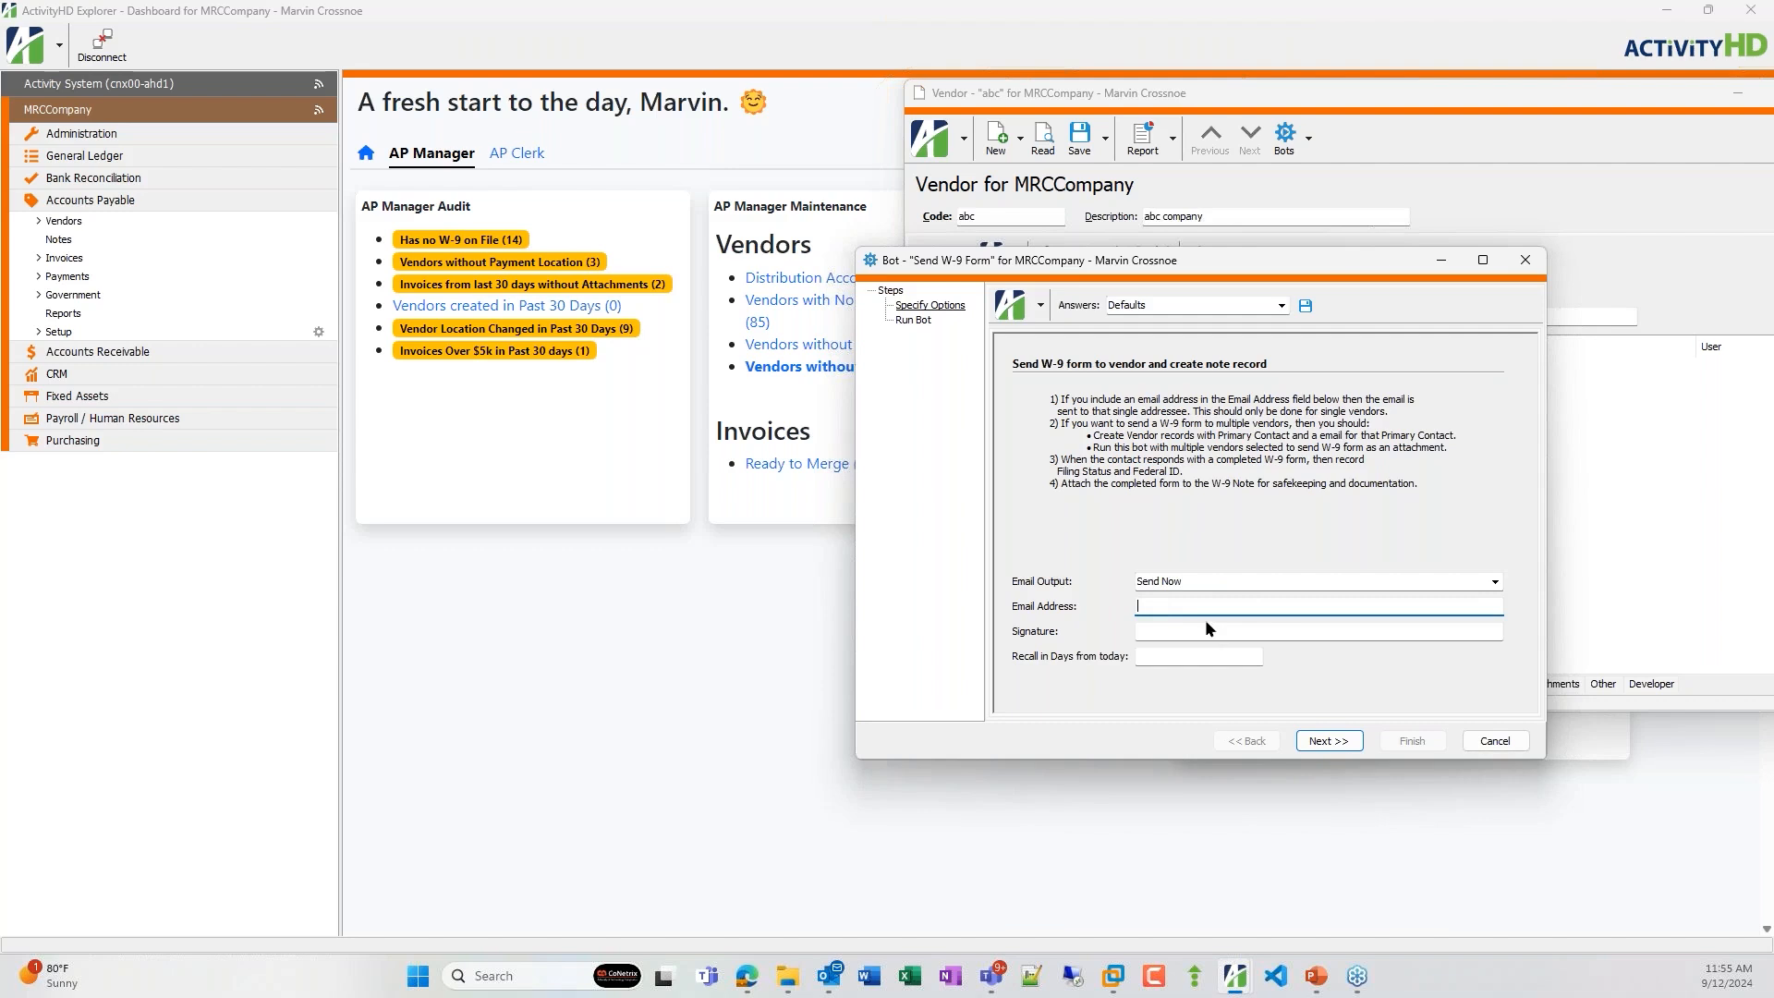
pyautogui.hotkey('ctrl', 'v')
pyautogui.press('Tab')
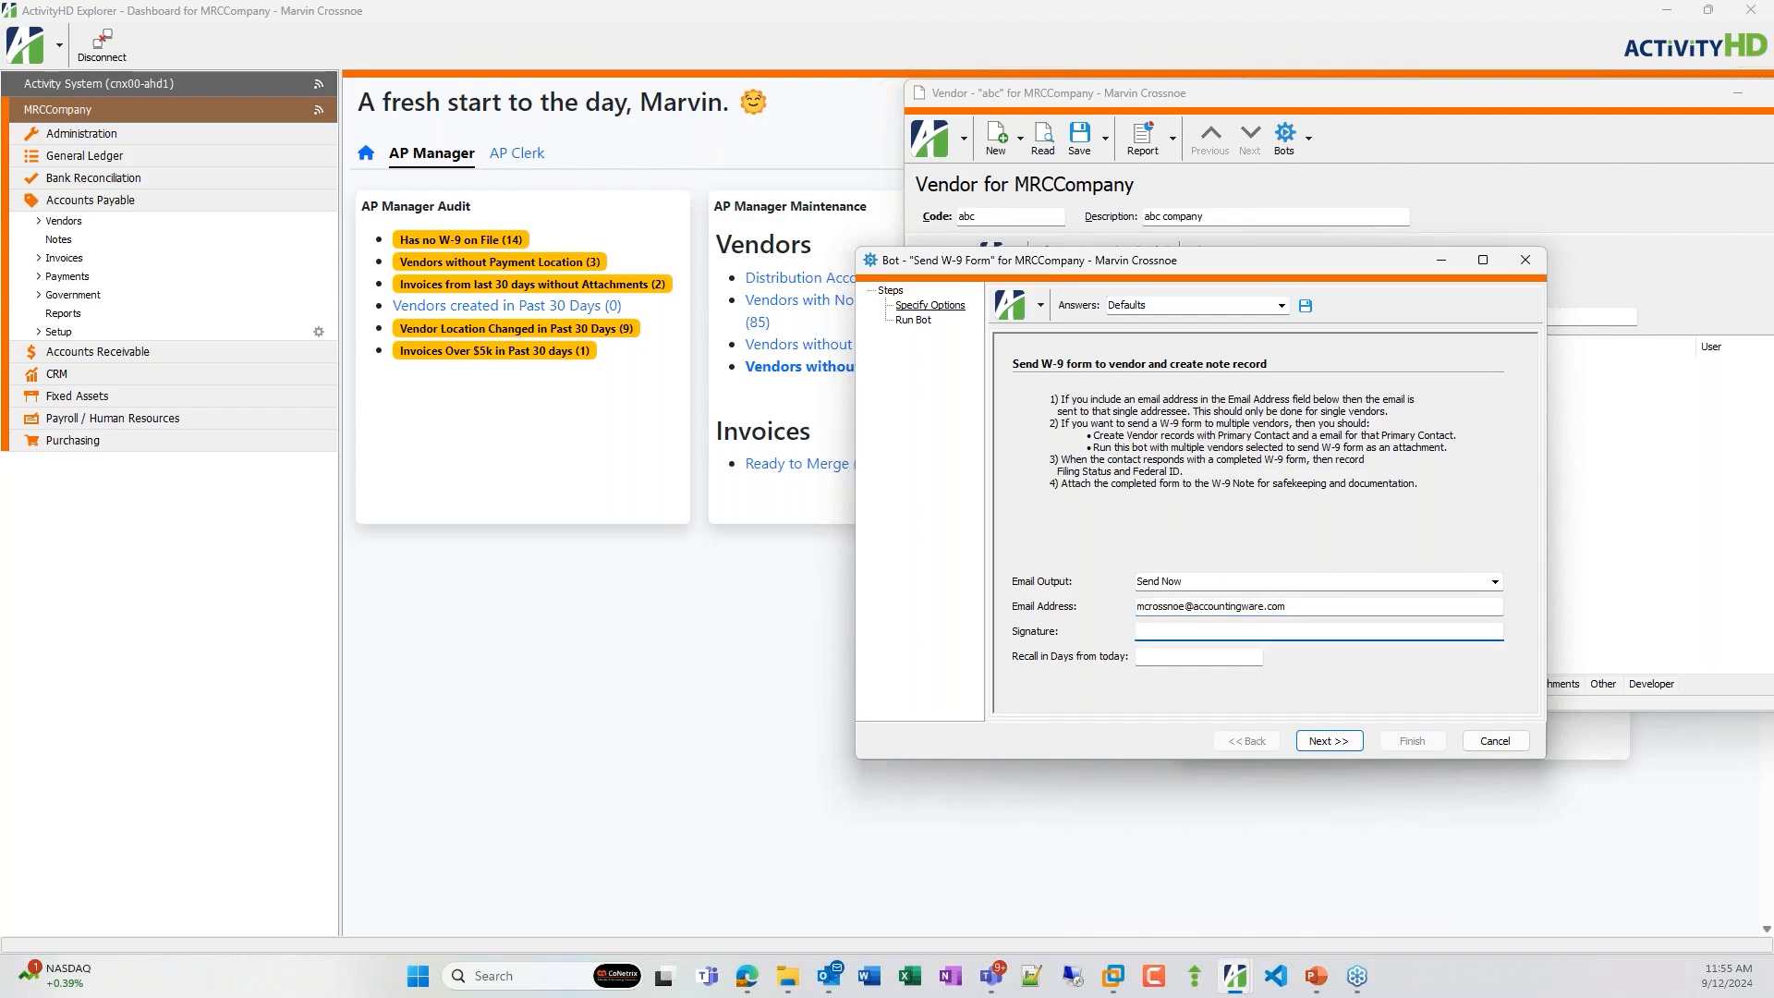
pyautogui.write('Mr W-9 facilitator')
pyautogui.click(1260, 656)
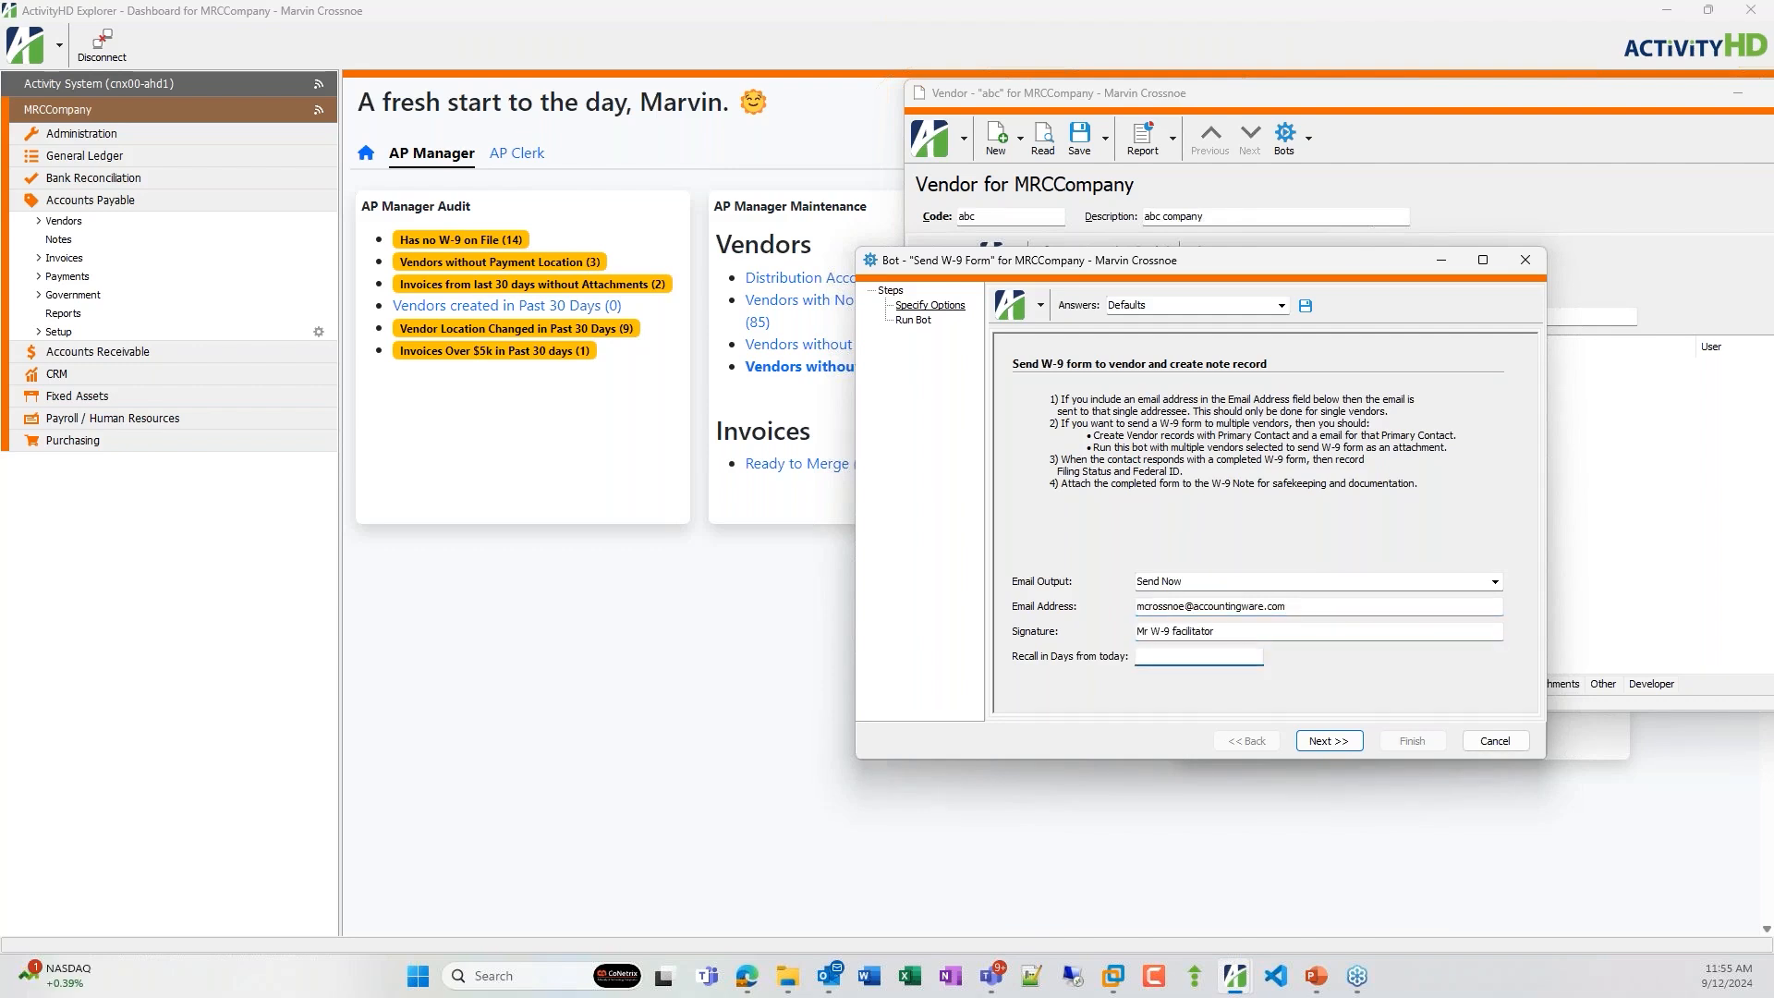
pyautogui.write('10')
pyautogui.press('Tab')
# Run the Send W-9 Form bot, finish it, and close the generated W-9 e-mail message.
pyautogui.moveTo(1209, 267); pyautogui.dragTo(727, 306)
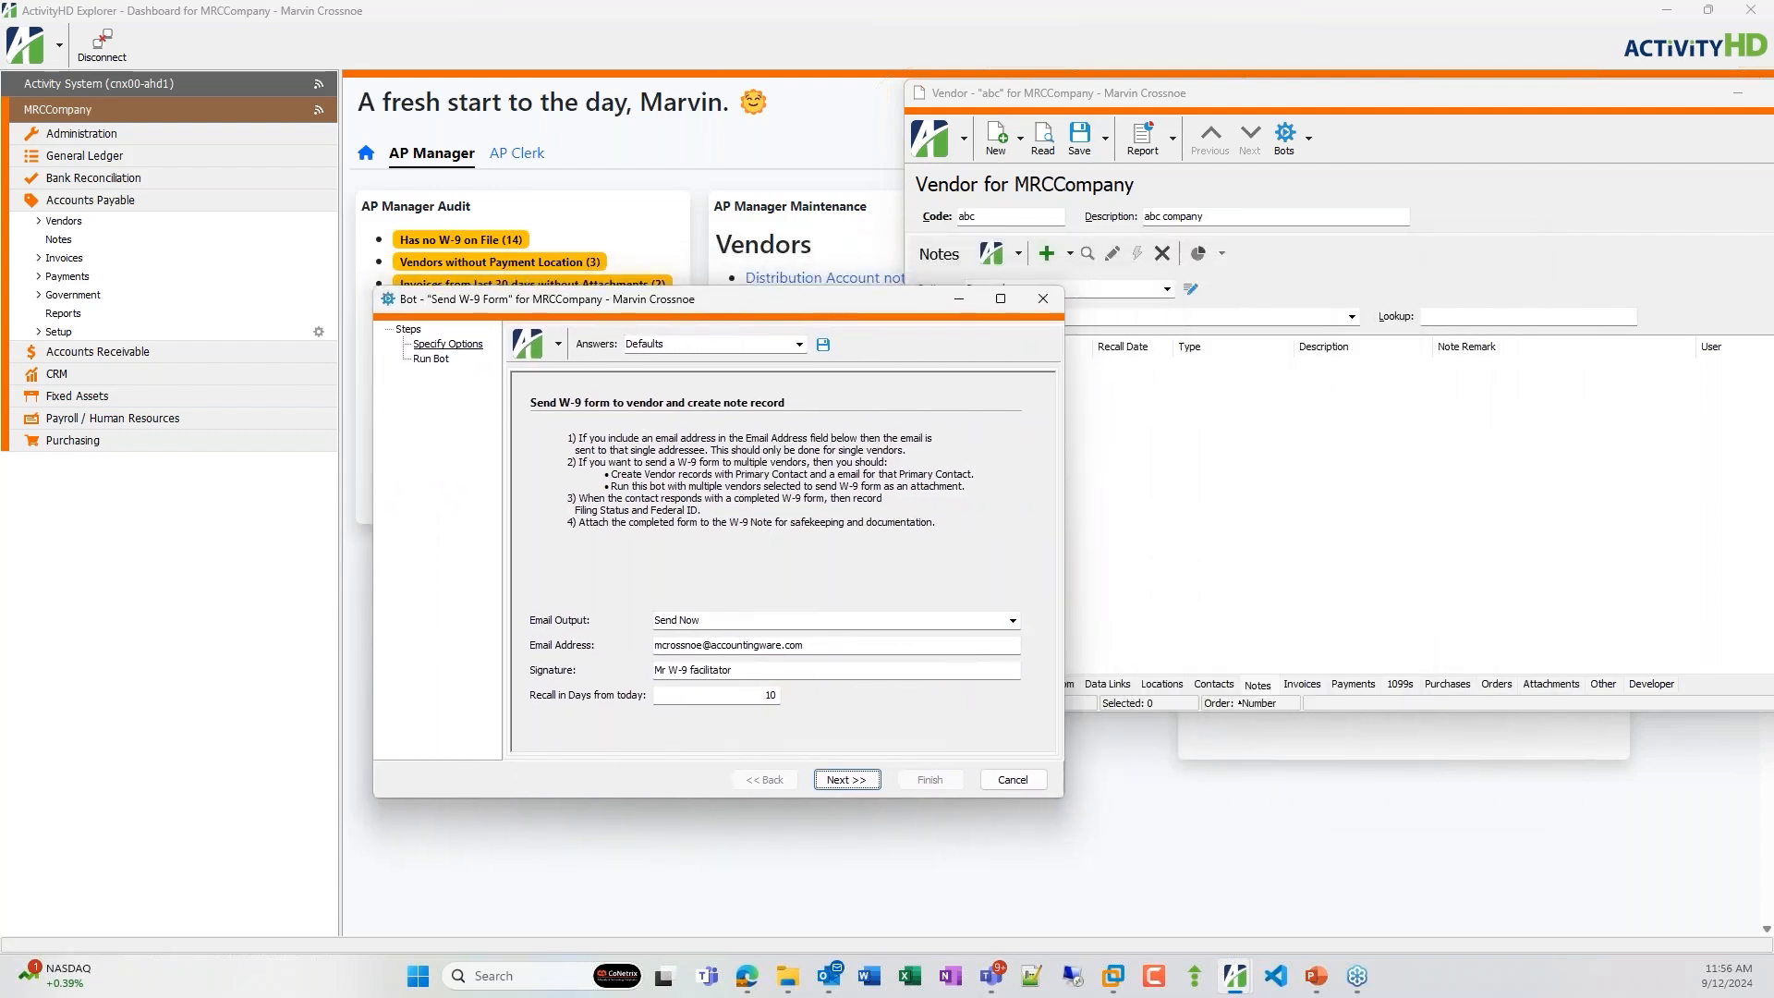
pyautogui.click(842, 781)
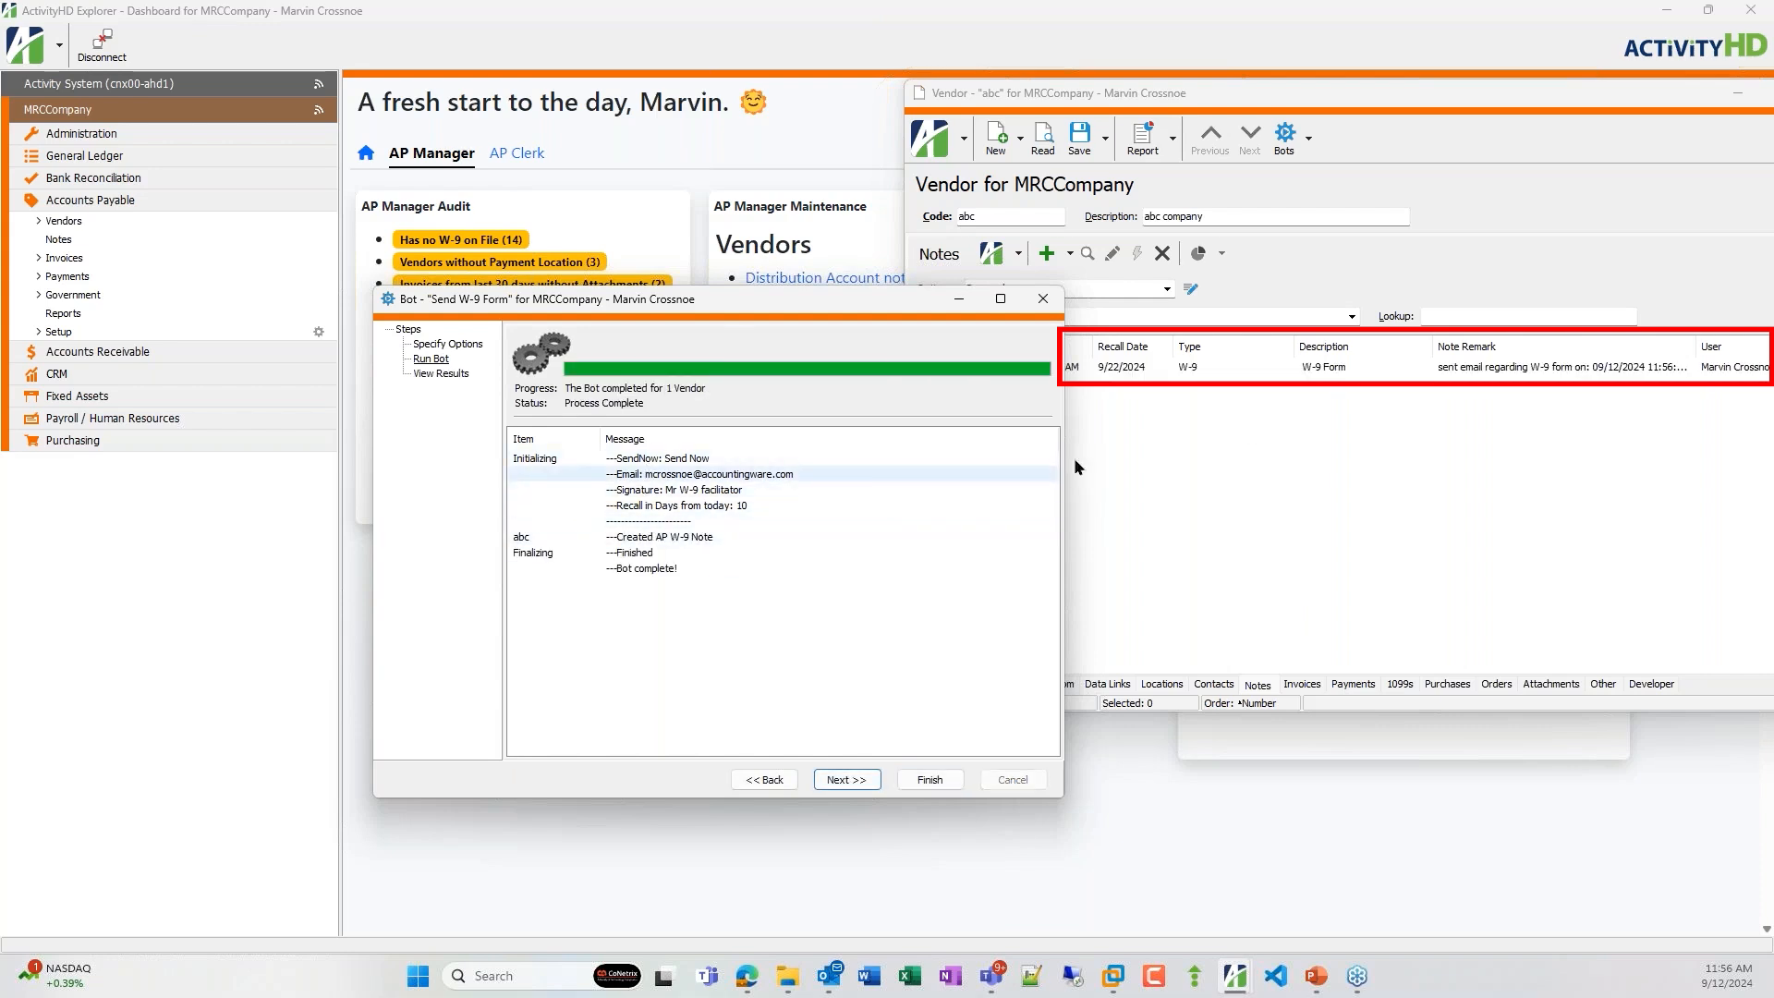
pyautogui.click(1201, 374)
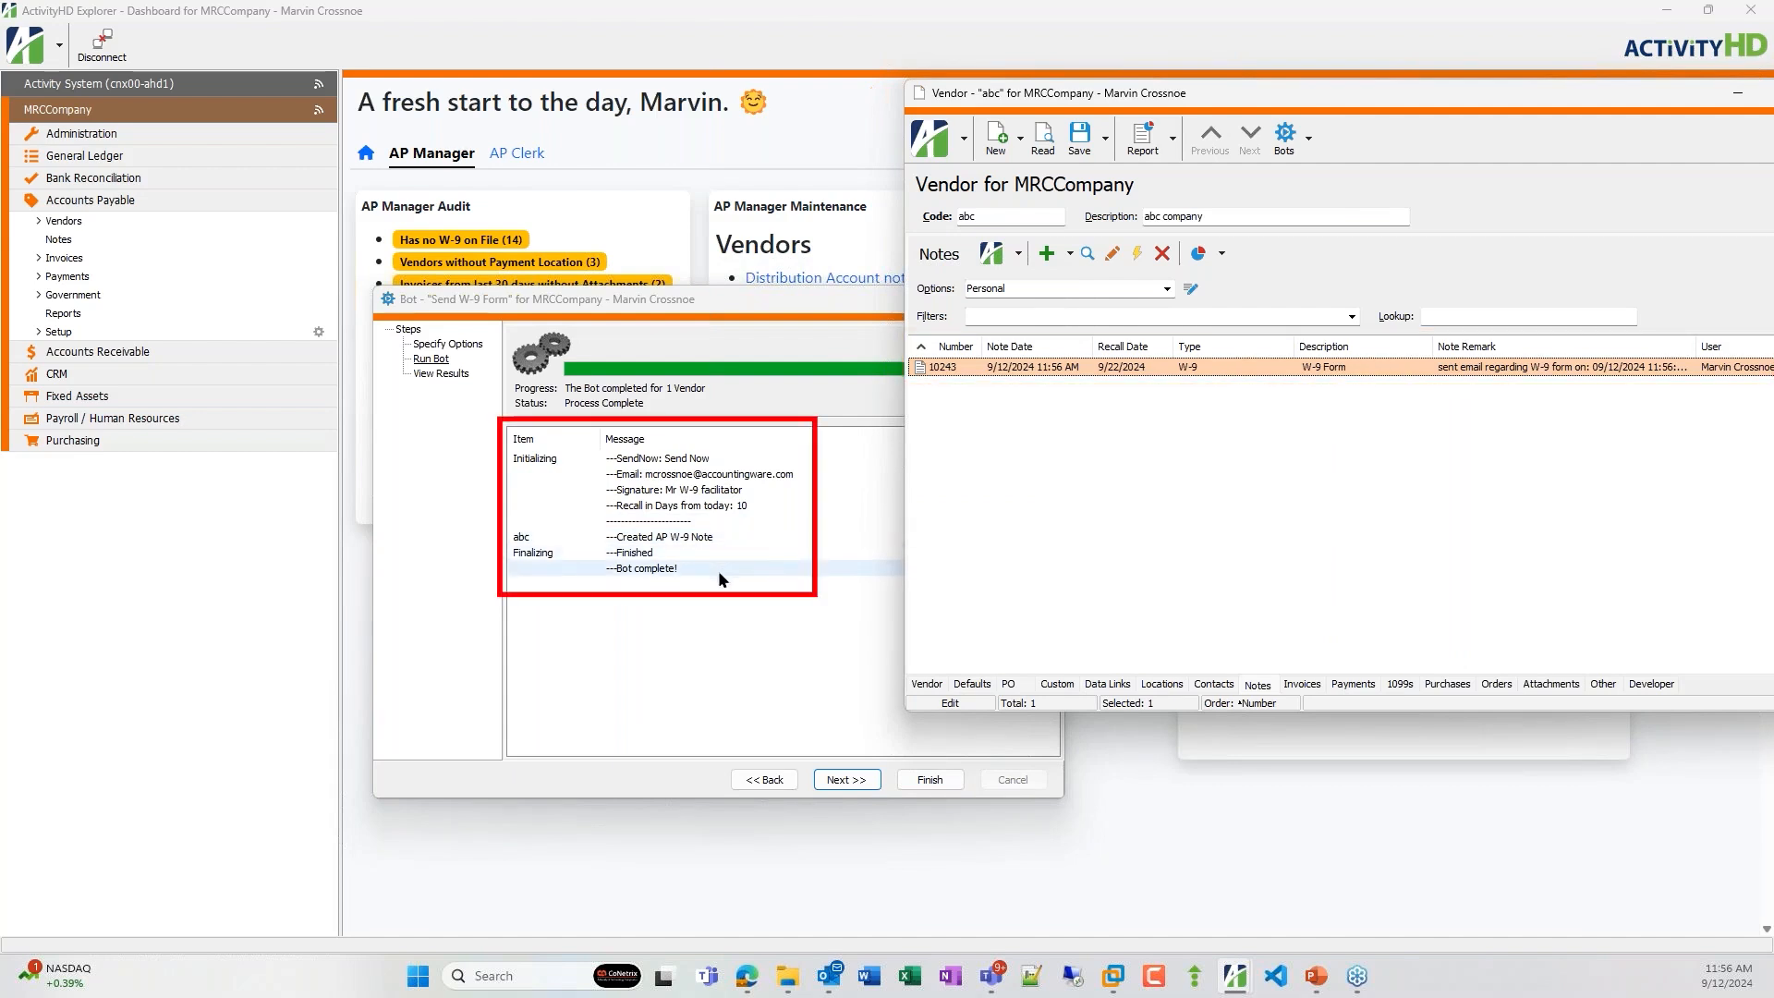
pyautogui.click(917, 781)
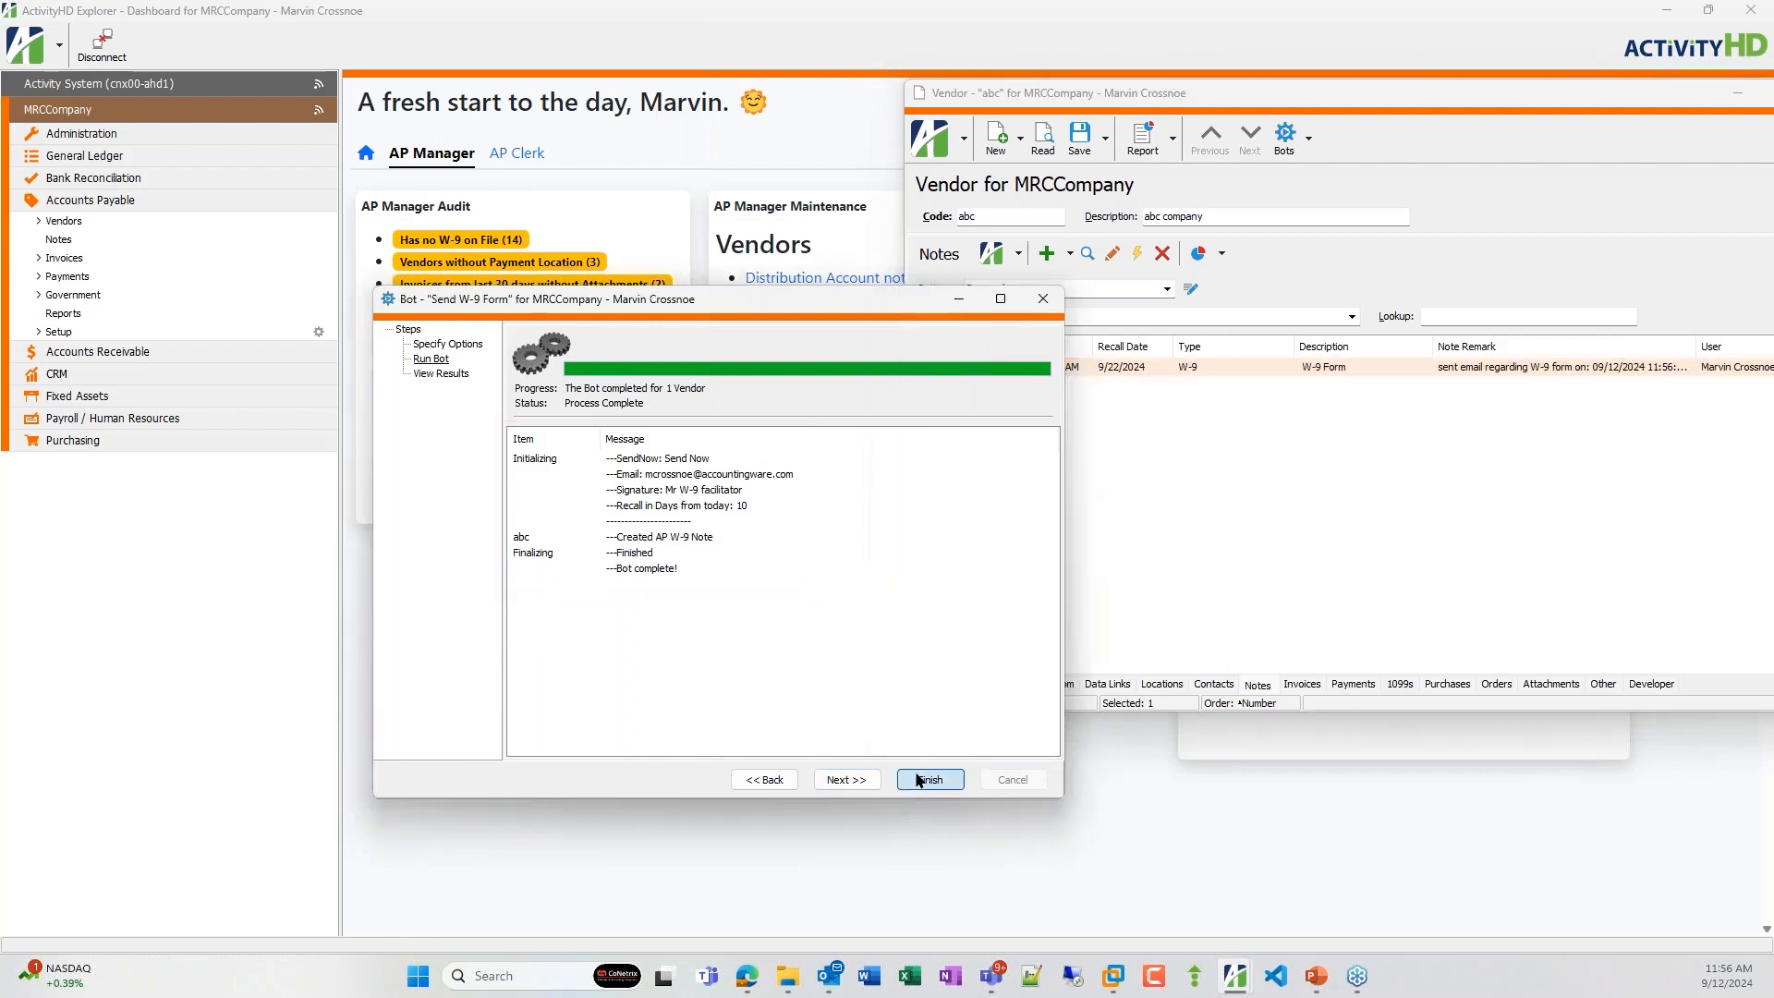
pyautogui.click(920, 781)
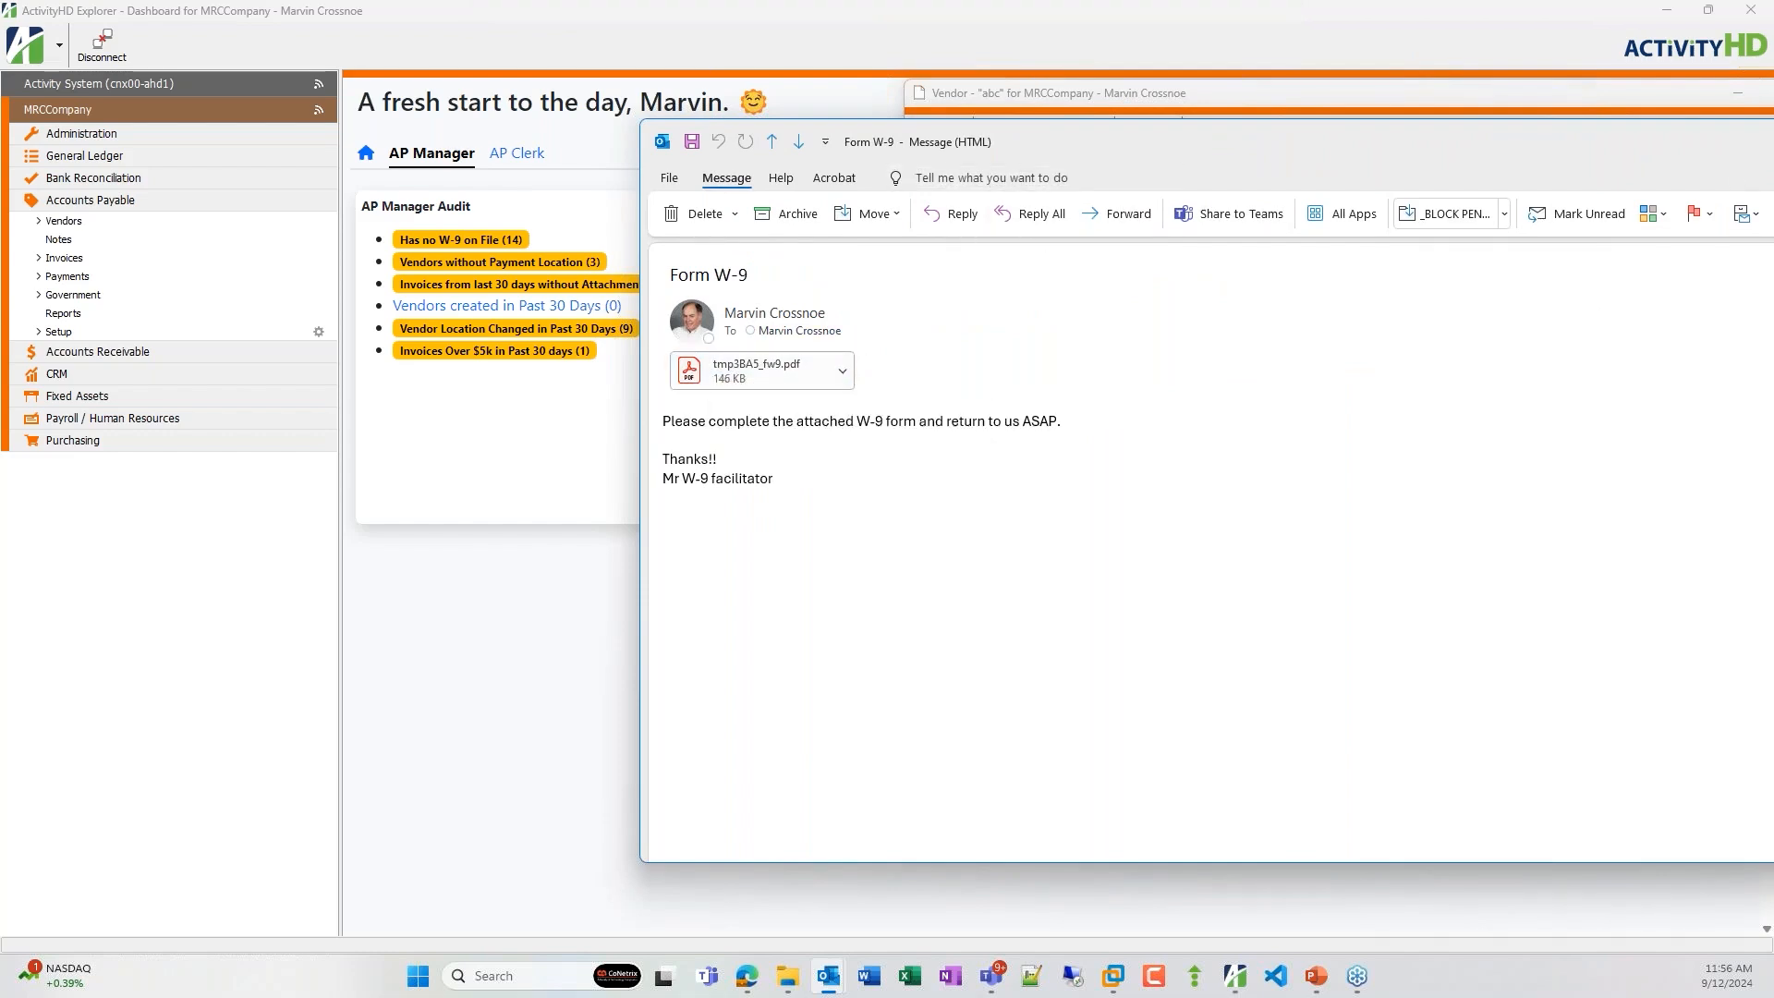
pyautogui.hotkey('alt', 'F4')
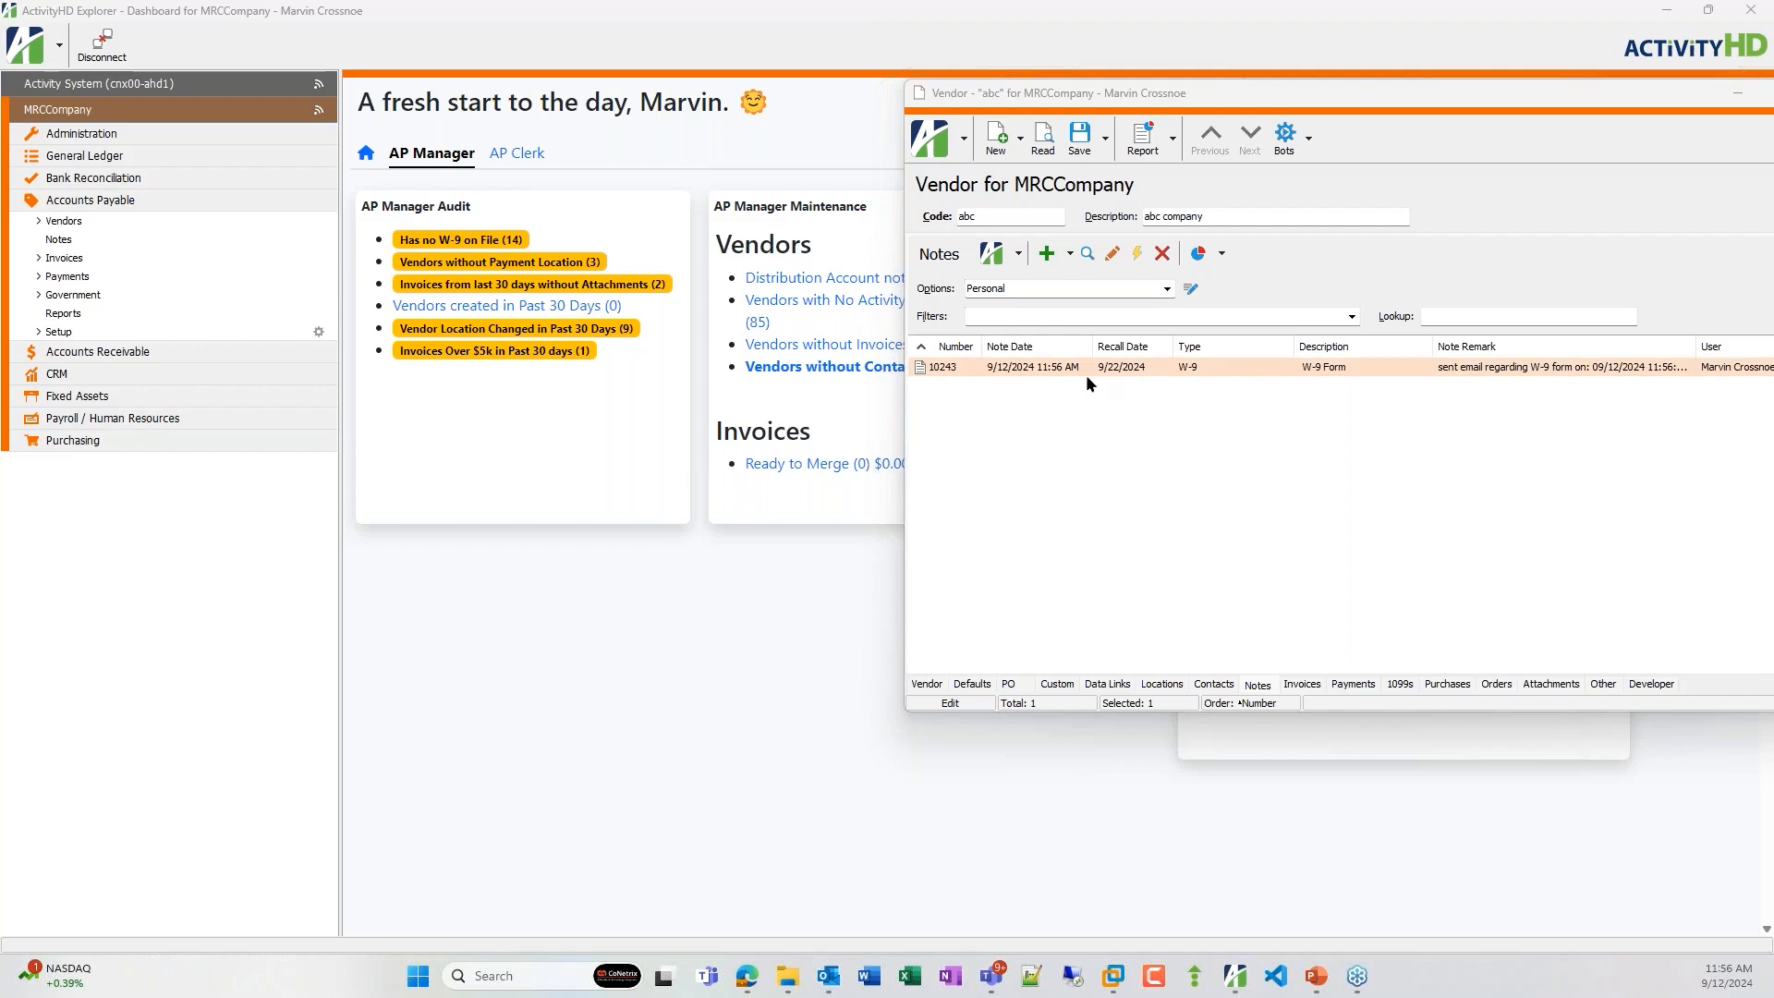
# Open the new W-9 note, attach the fw9.pdf form on its attachments, and close the note.
pyautogui.doubleClick(1058, 371)
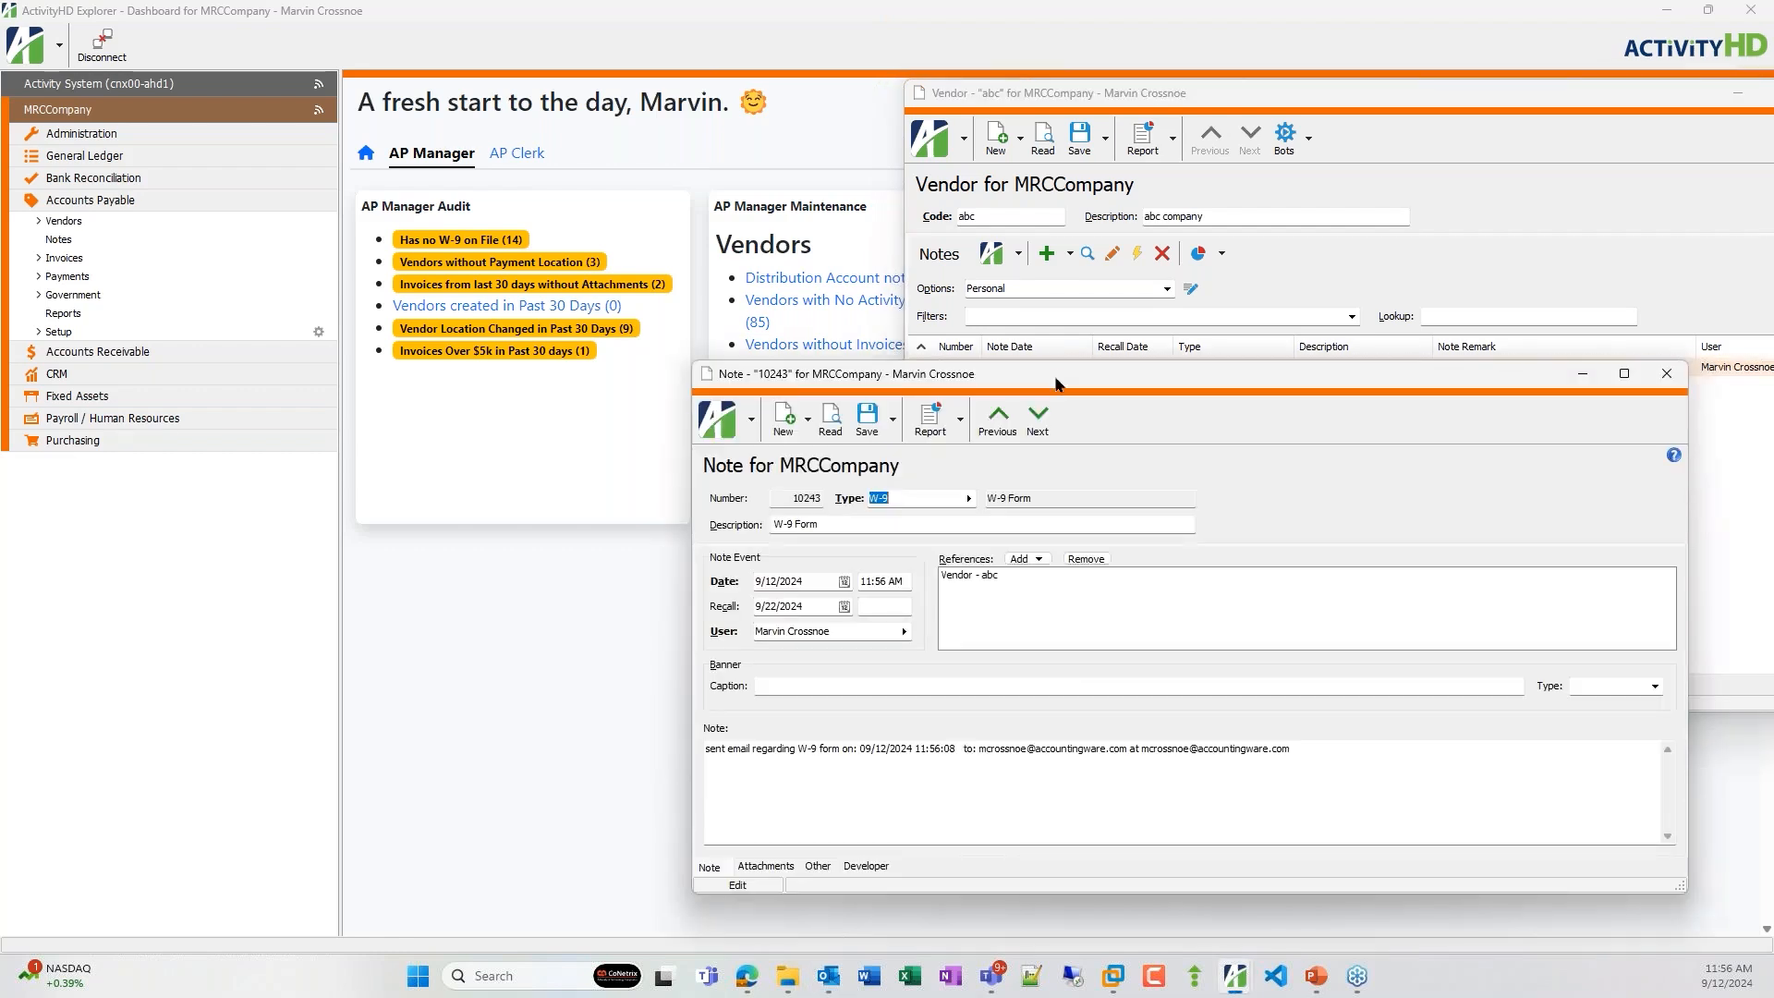
pyautogui.click(764, 867)
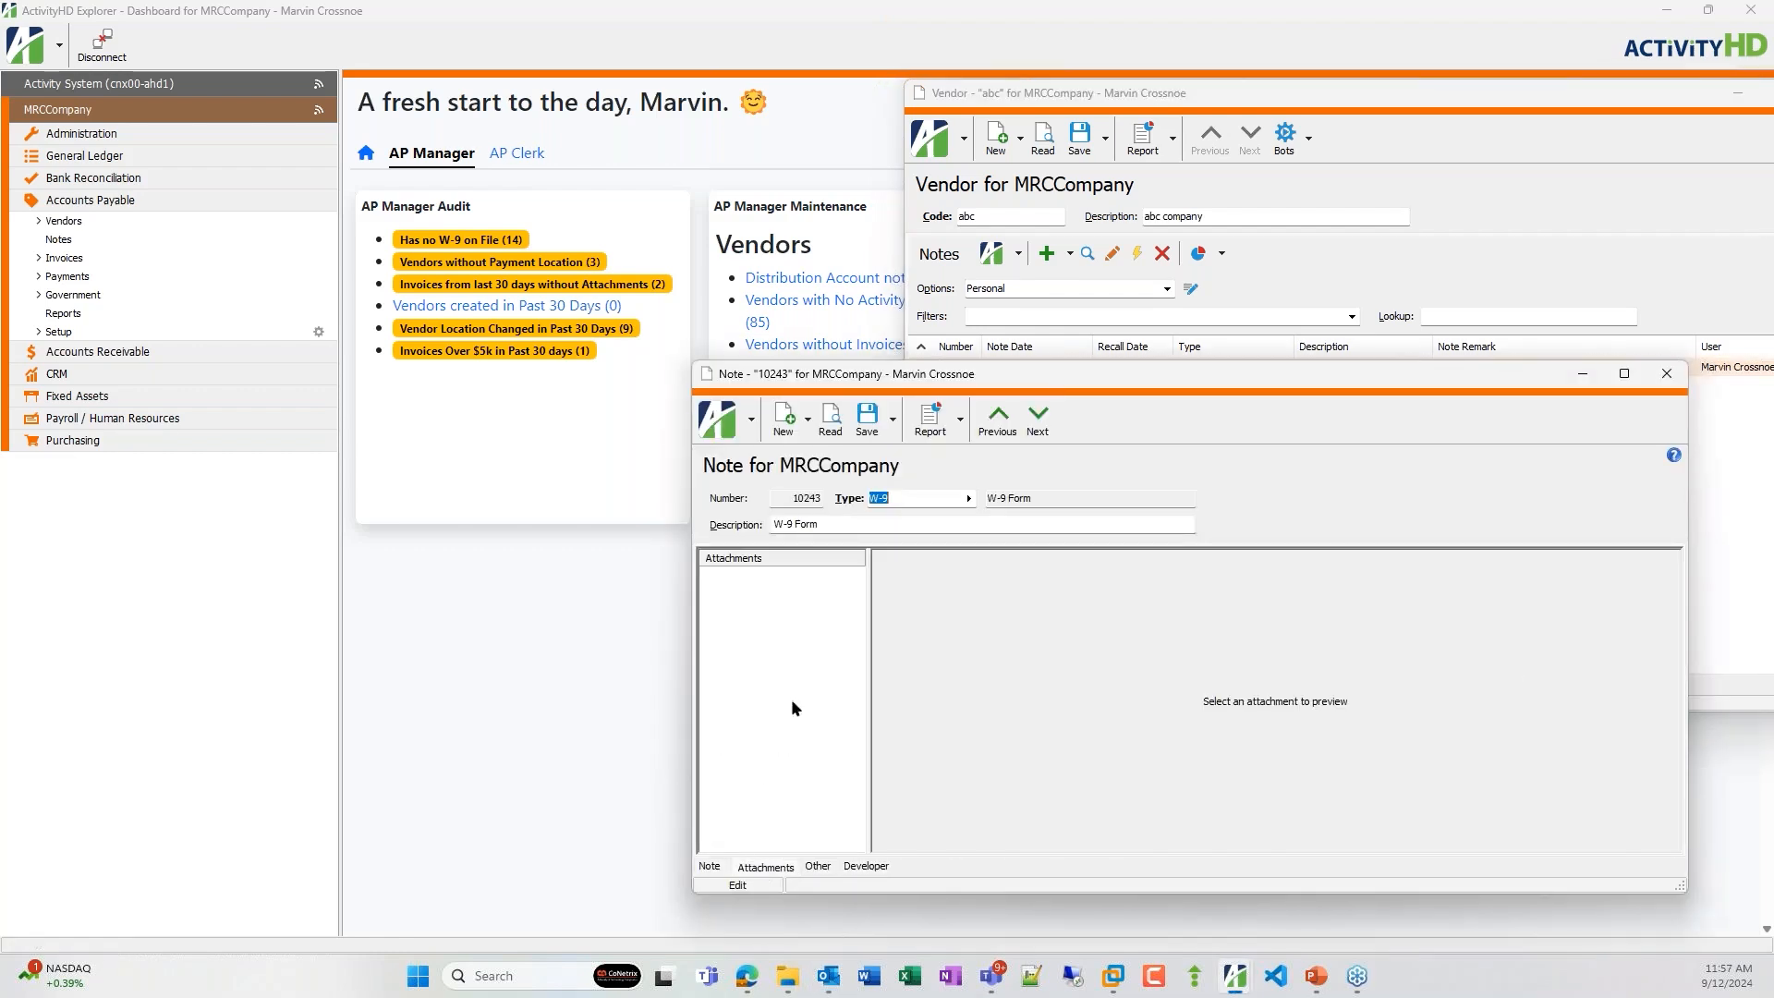
pyautogui.rightClick(791, 698)
pyautogui.click(839, 750)
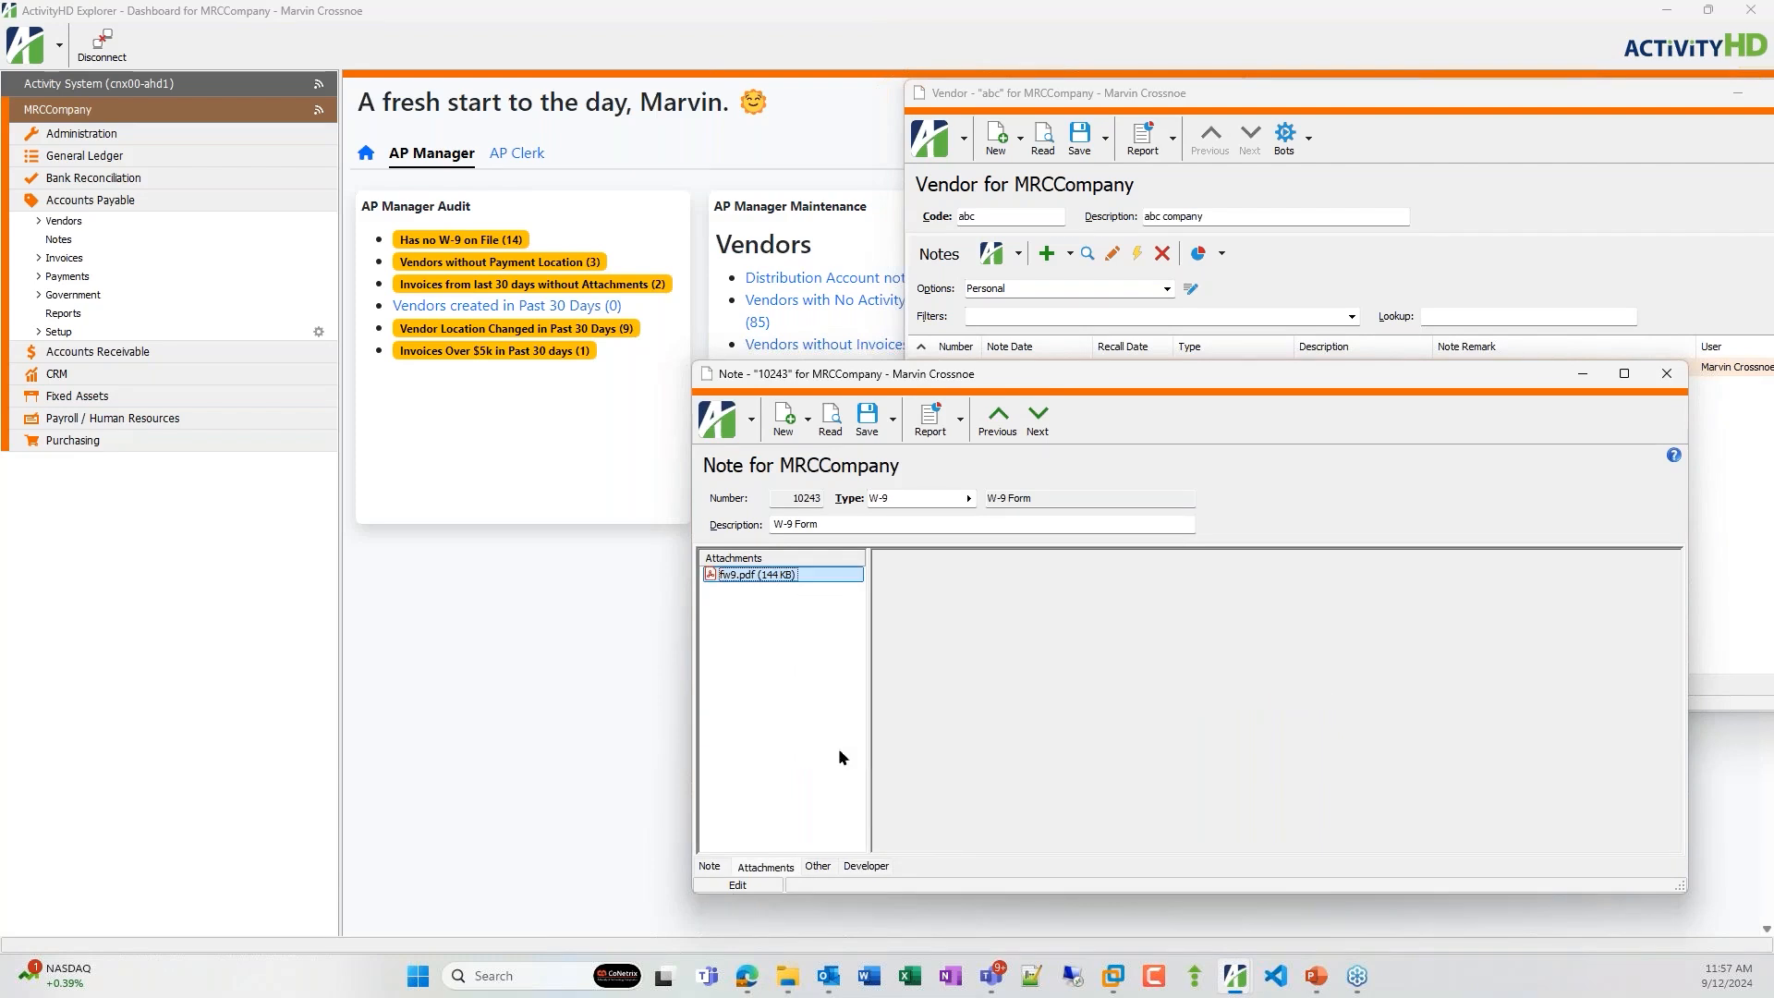
pyautogui.click(1666, 373)
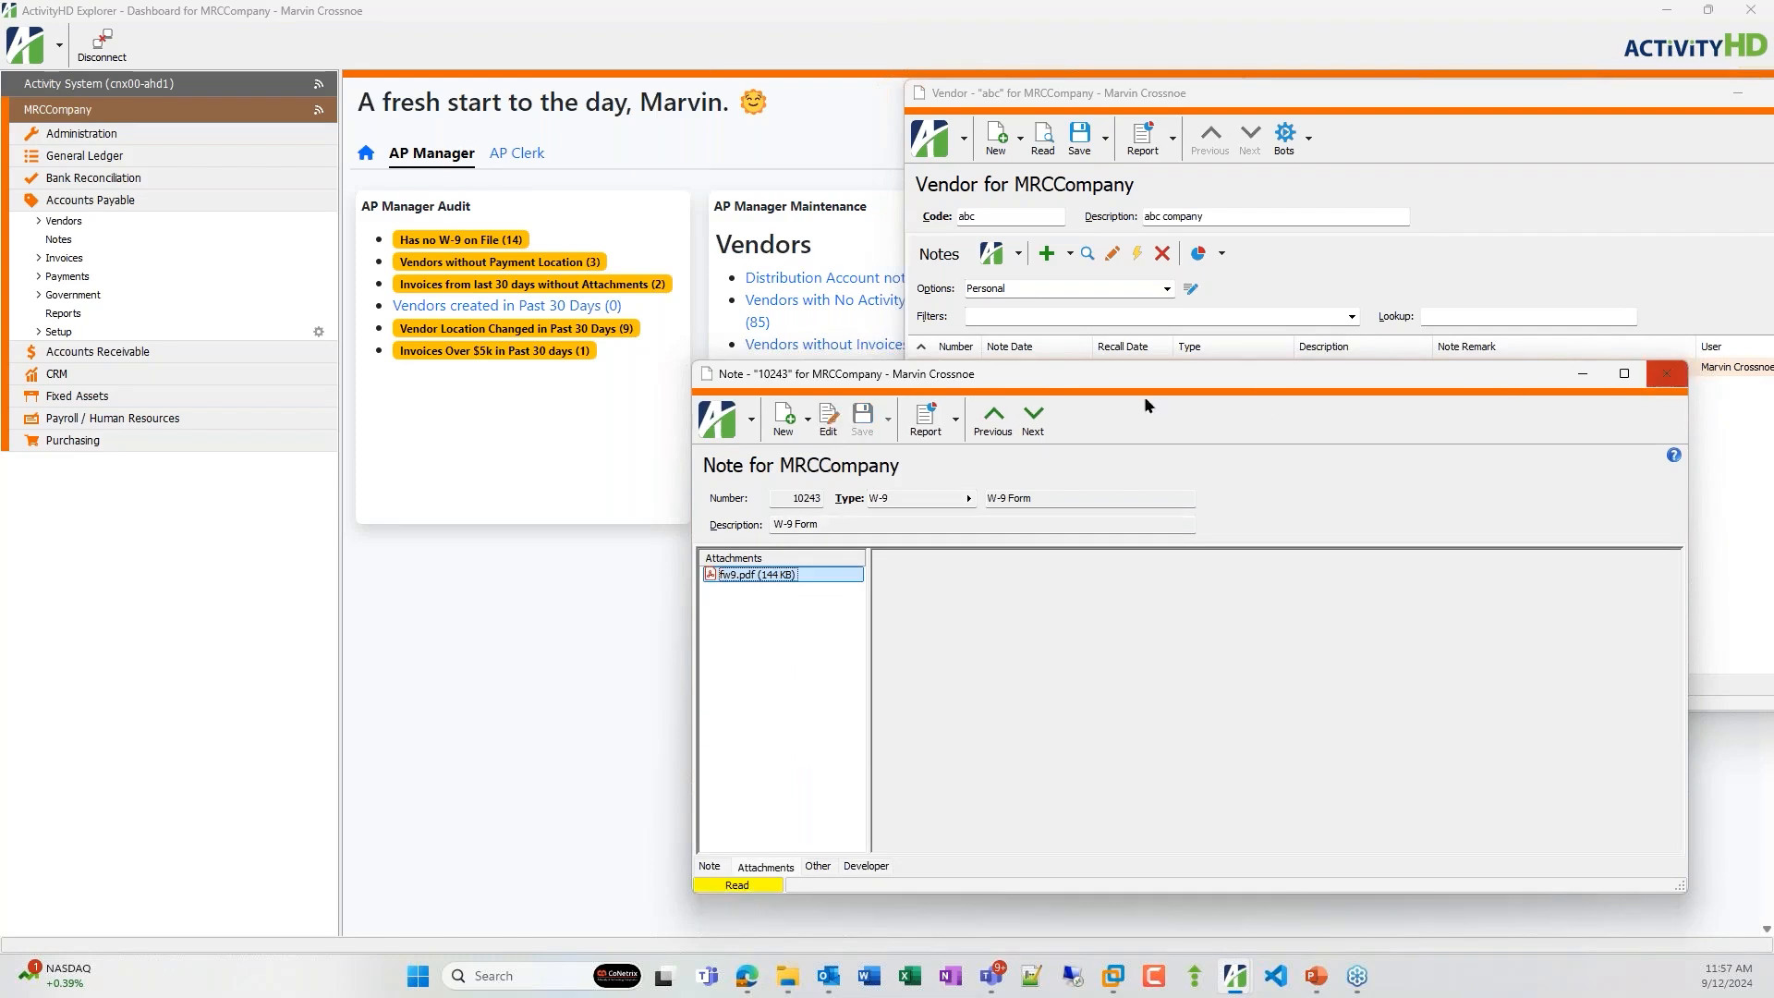
# Set the vendor's filing status to Individual, enter the vendor's Federal ID, and save the vendor.
pyautogui.click(927, 684)
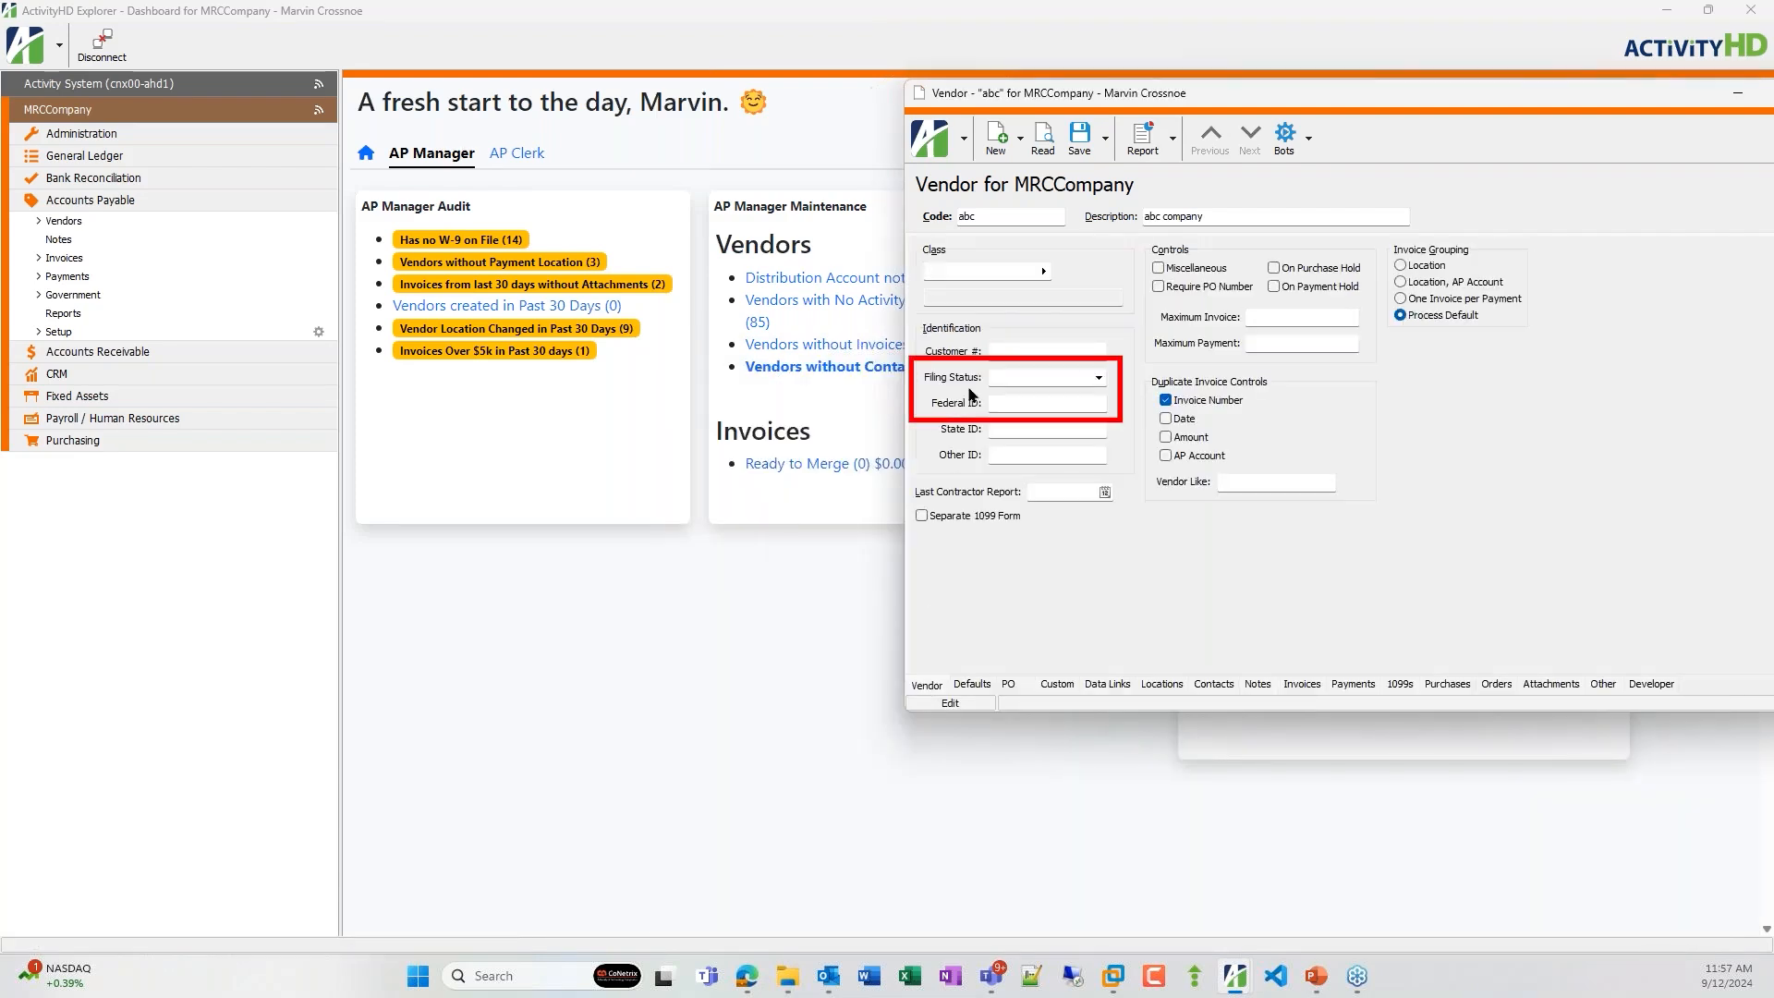
pyautogui.click(1097, 377)
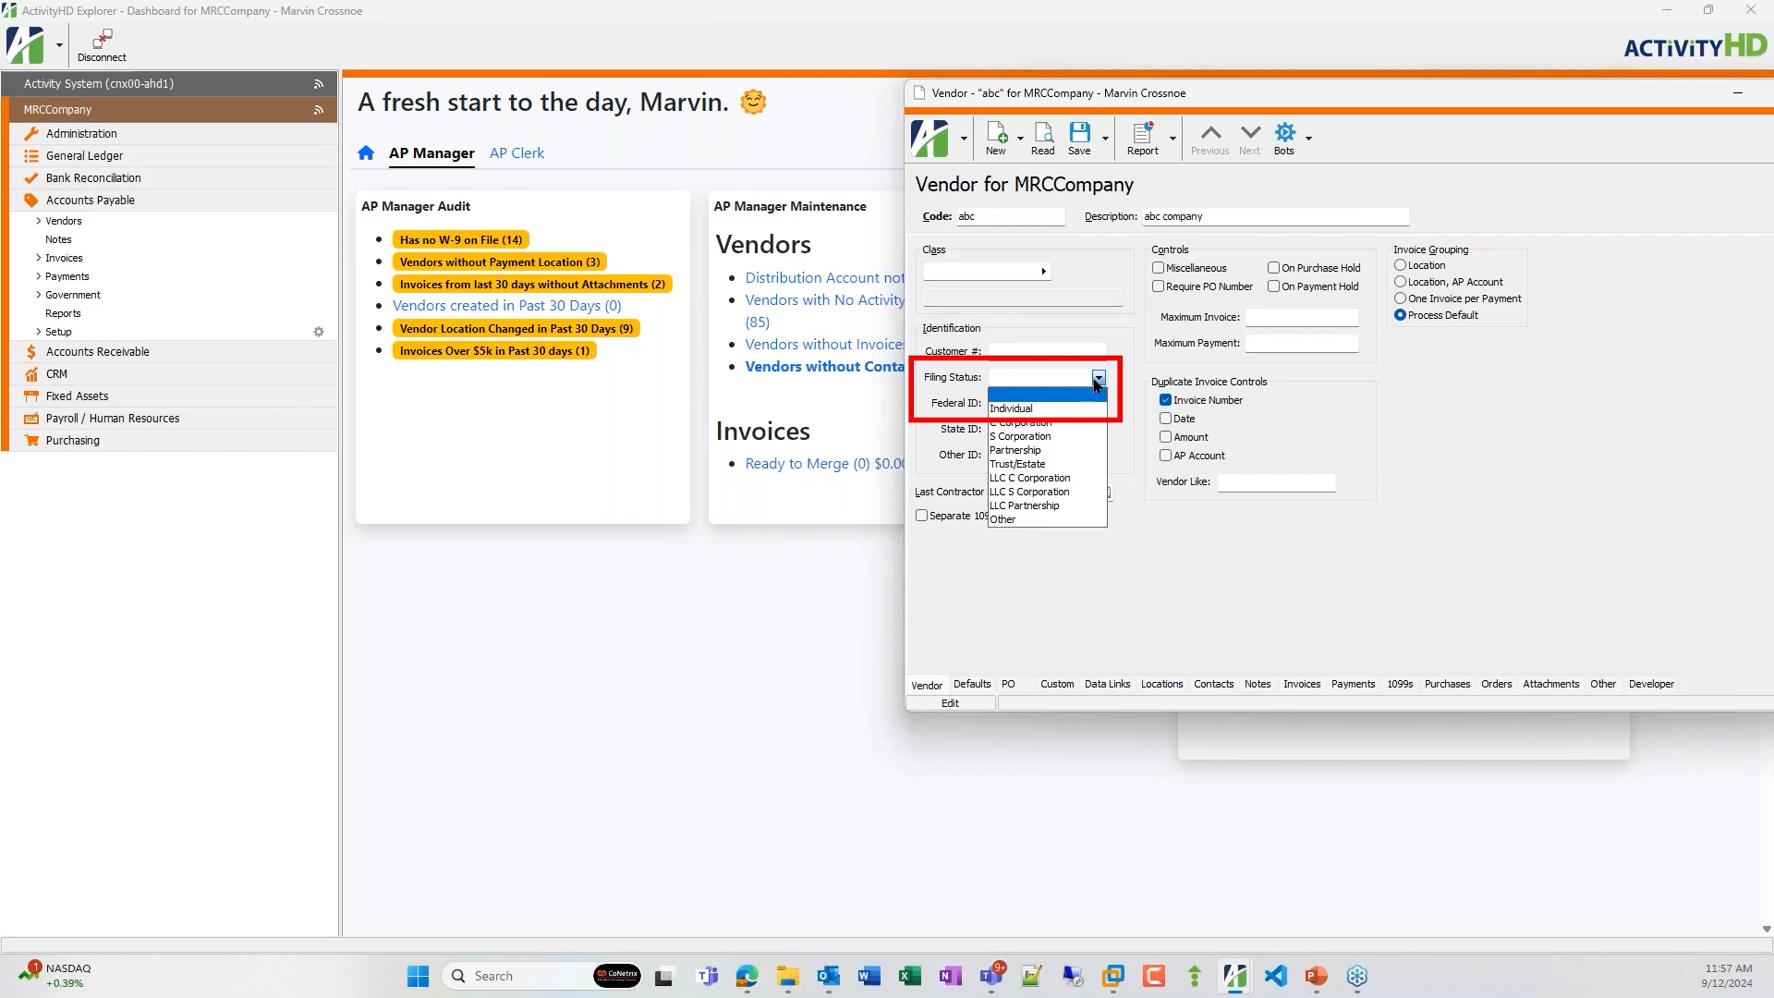
pyautogui.click(1019, 408)
pyautogui.click(1044, 403)
pyautogui.write('123-45-6789')
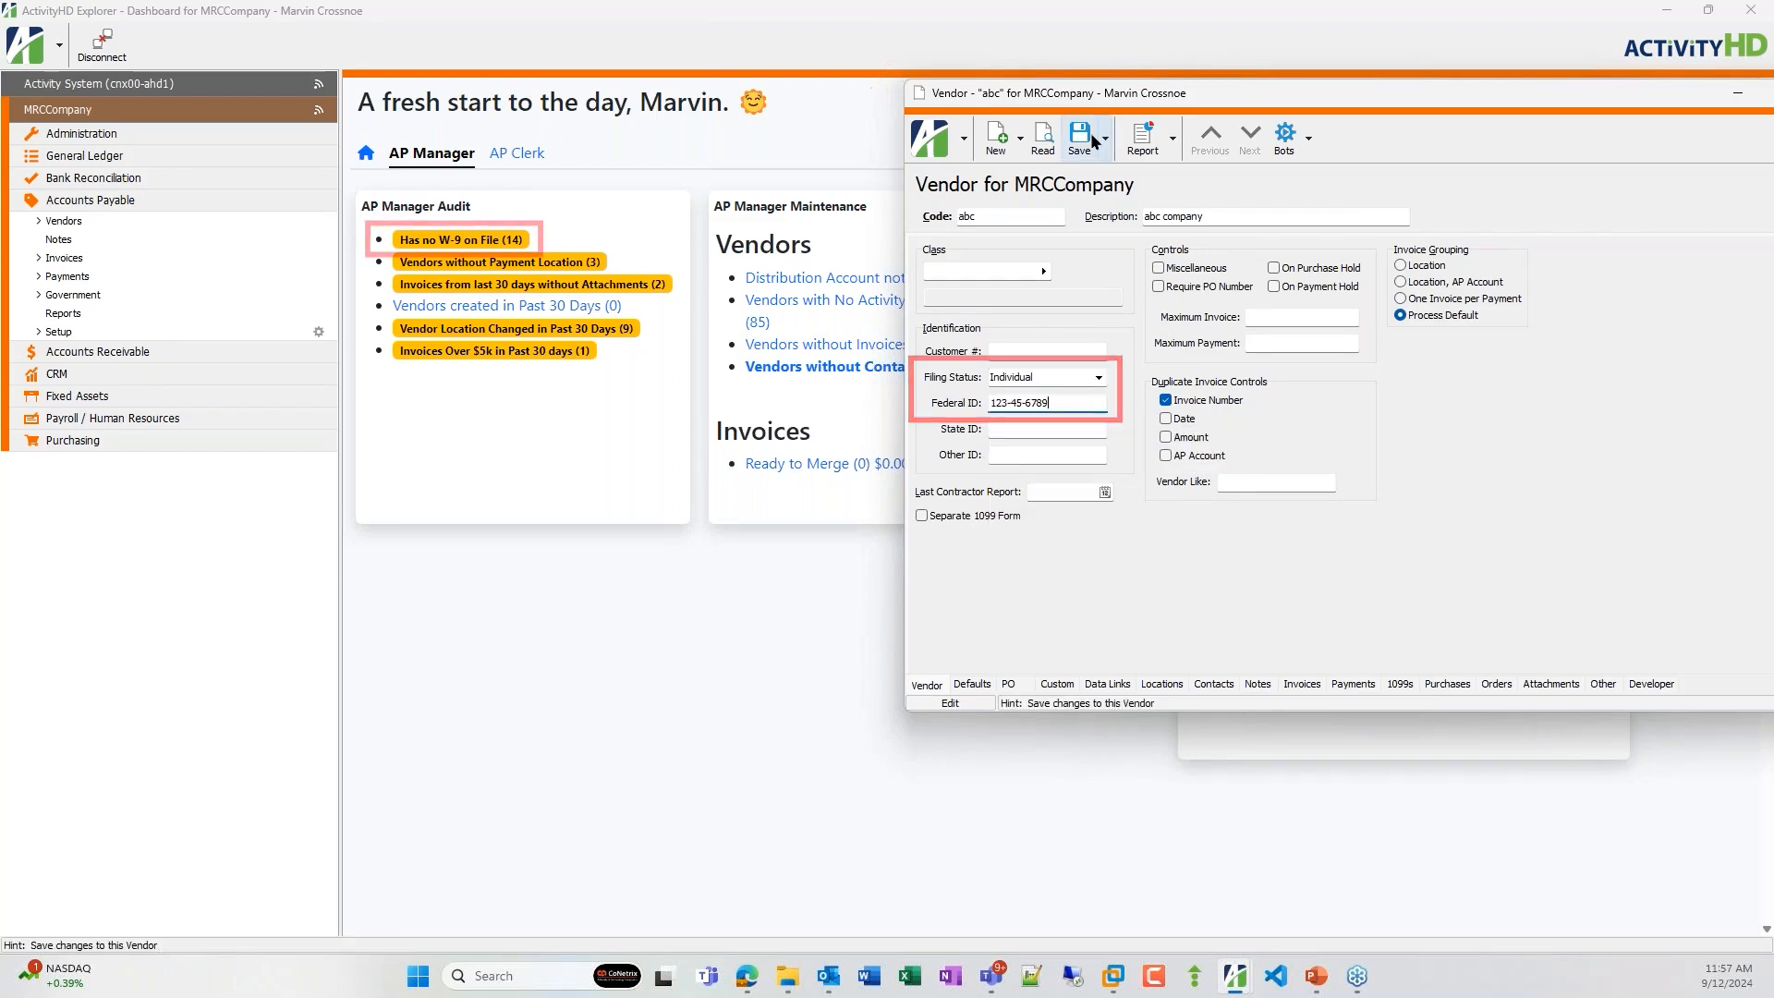
pyautogui.click(1081, 136)
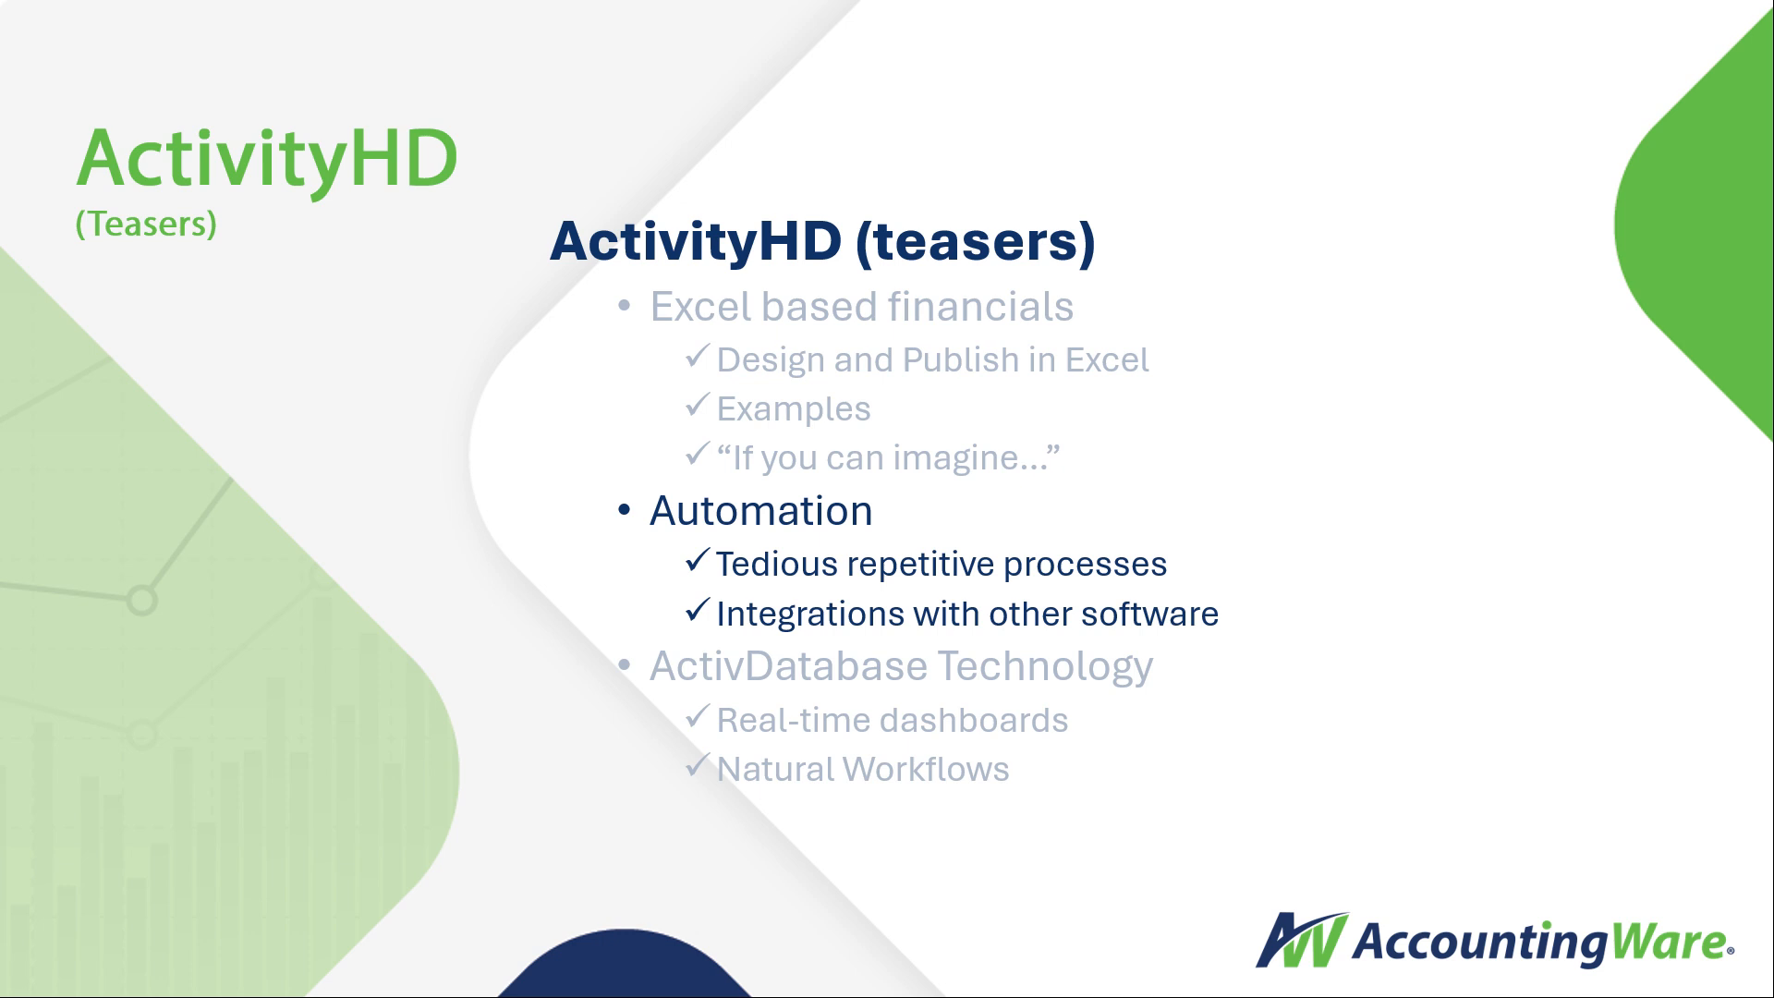
pyautogui.press('Right')
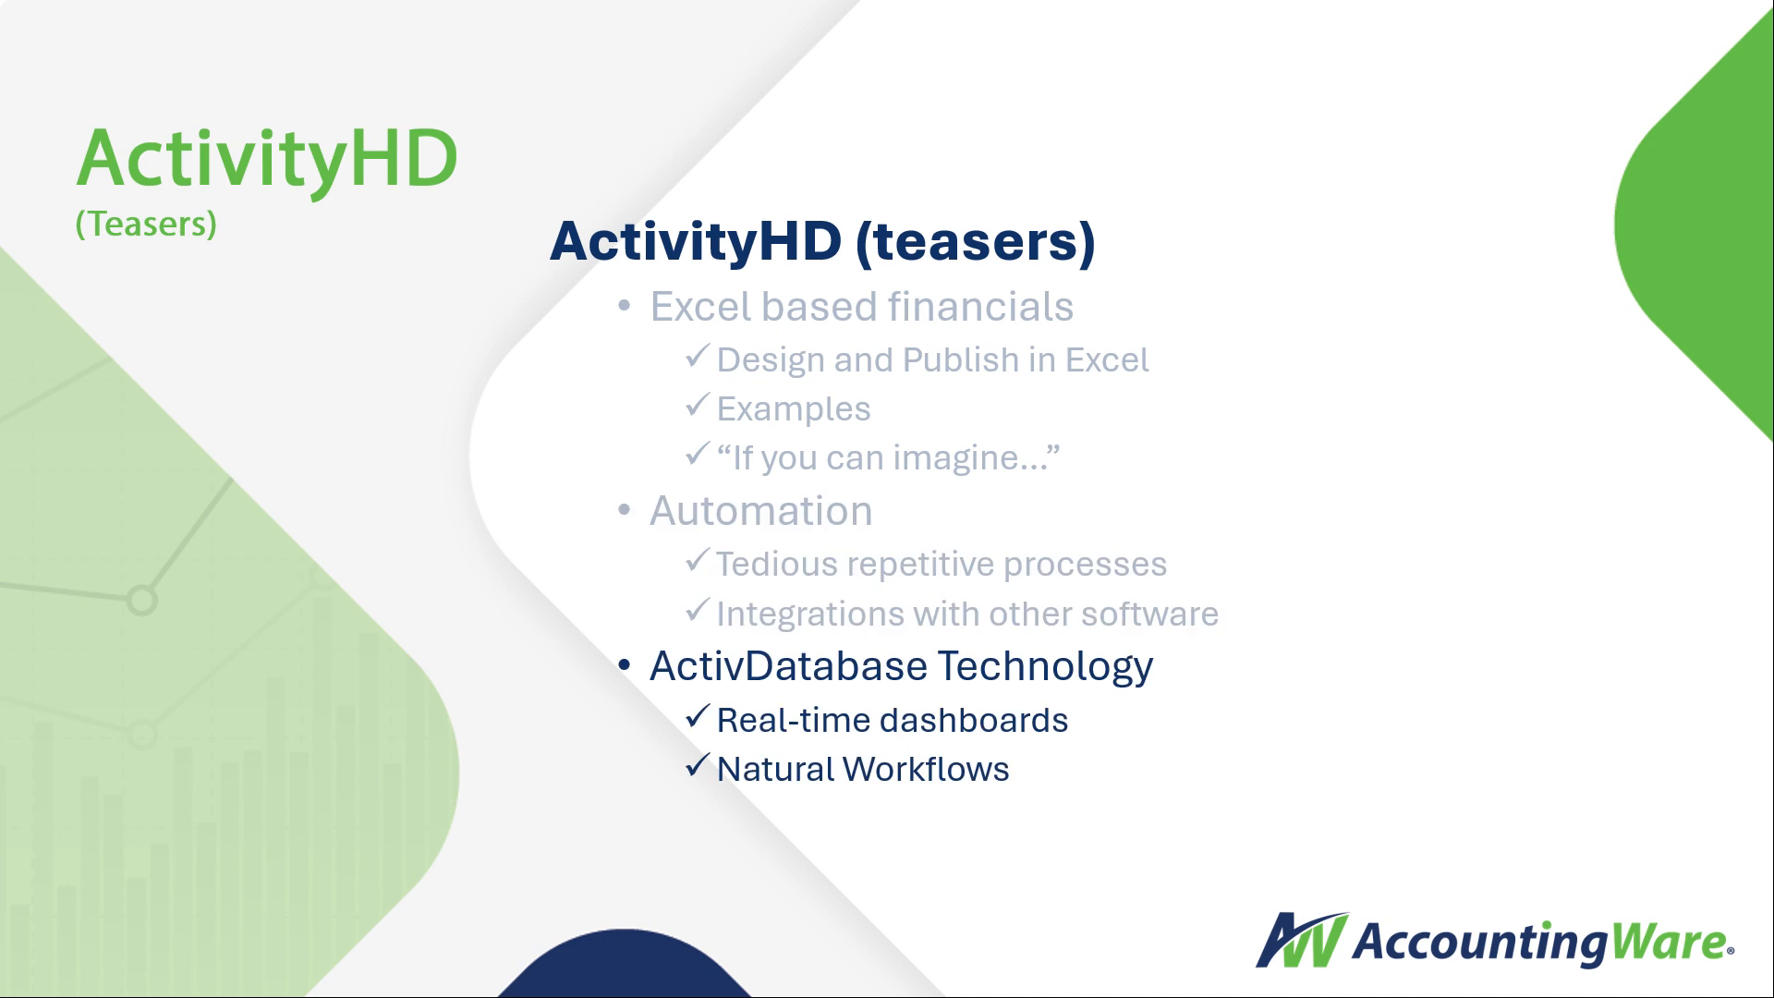